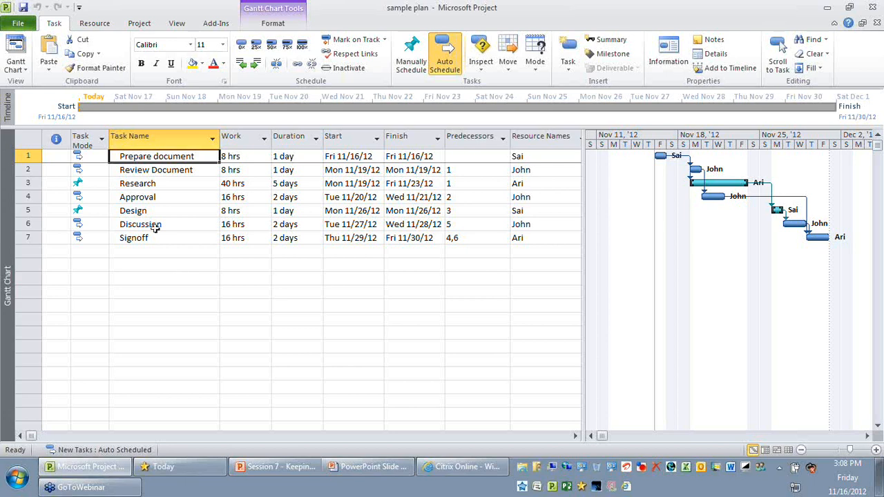
- Widen the Task Mode column slightly and view the scheduling mode choices for the Prepare document task
click(92, 138)
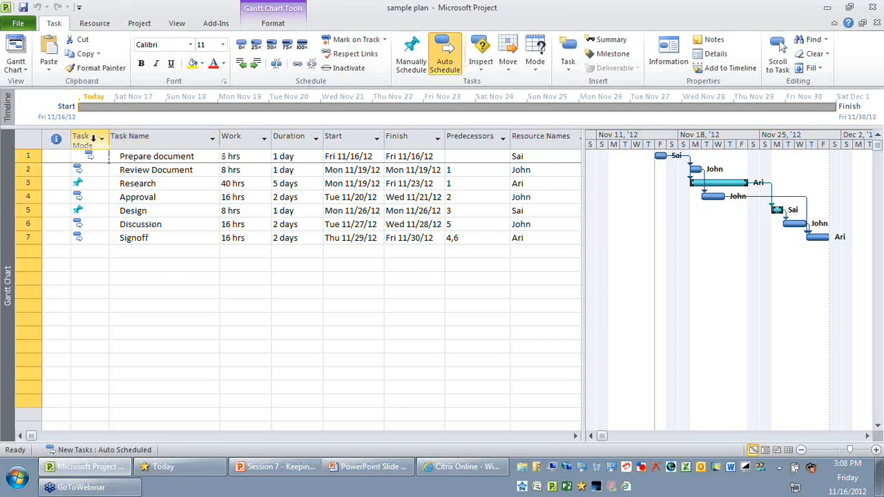
click(93, 138)
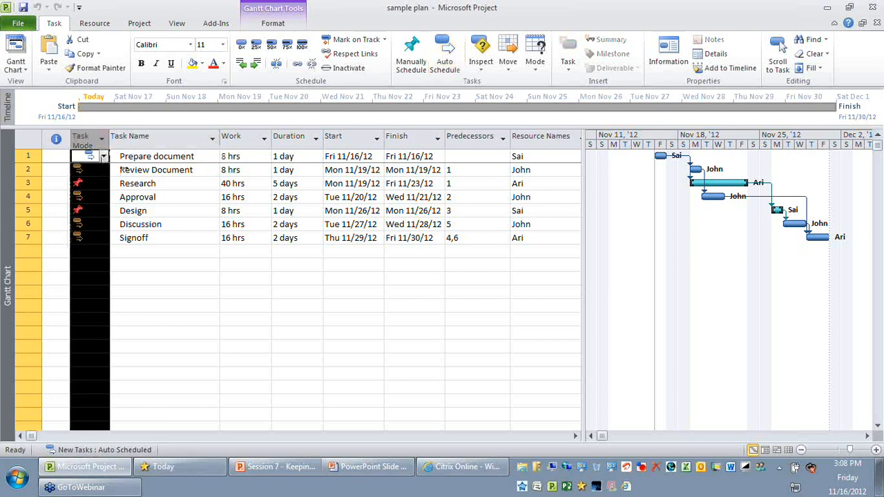
click(192, 290)
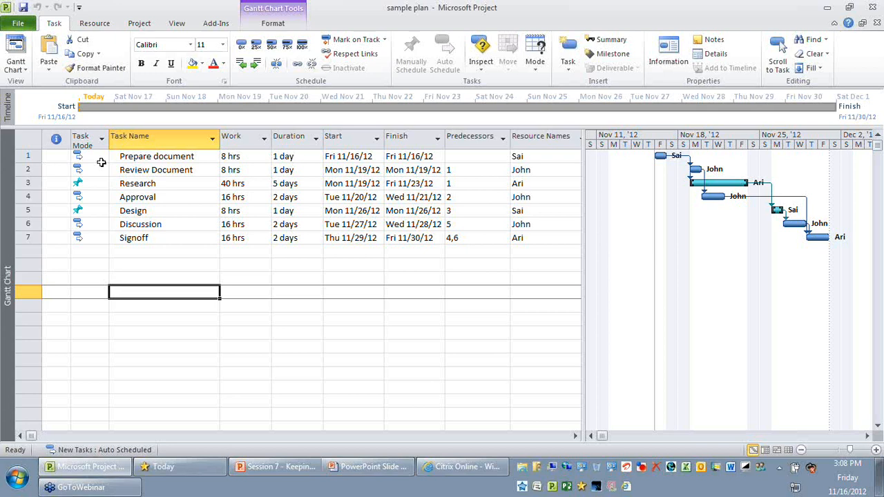
click(101, 158)
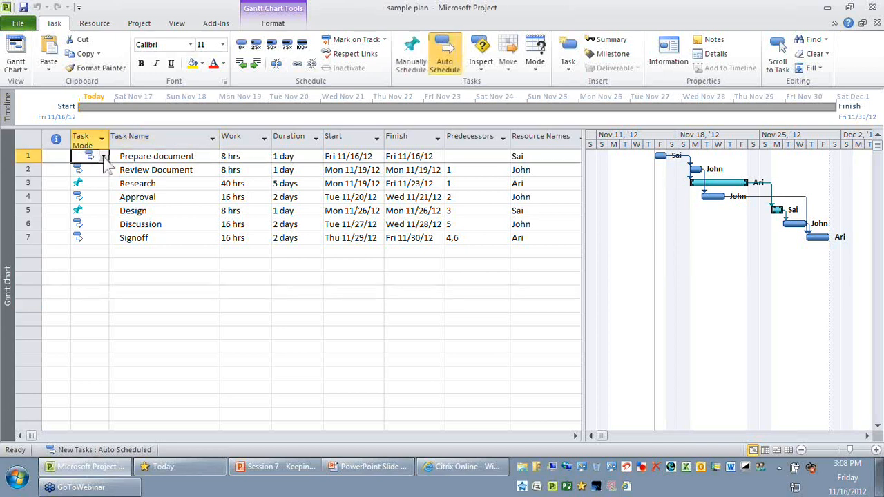
drag(109, 142, 114, 142)
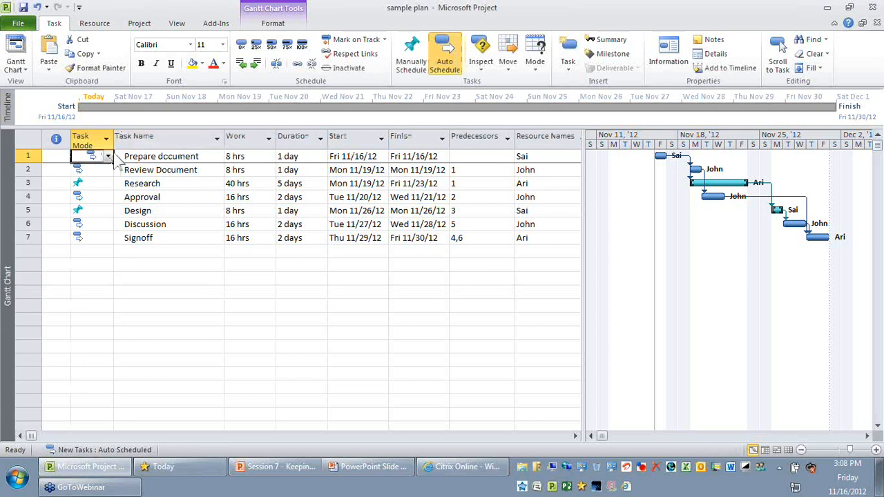
click(109, 157)
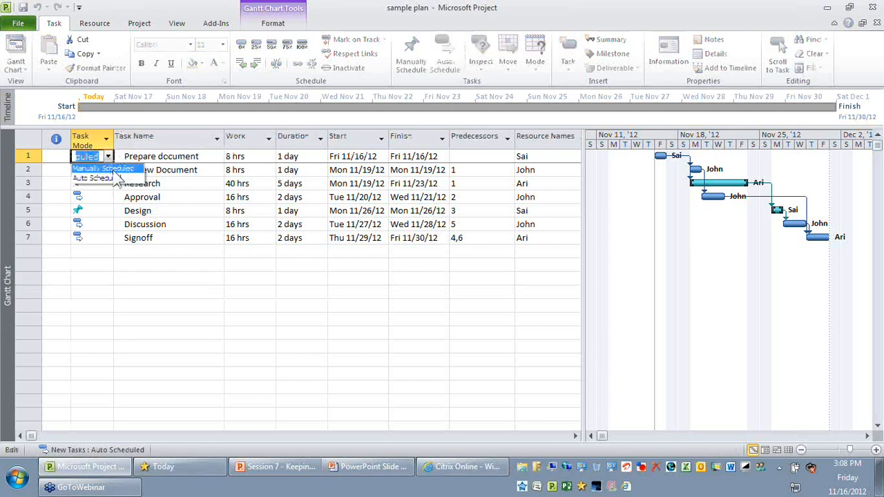
click(216, 157)
click(215, 156)
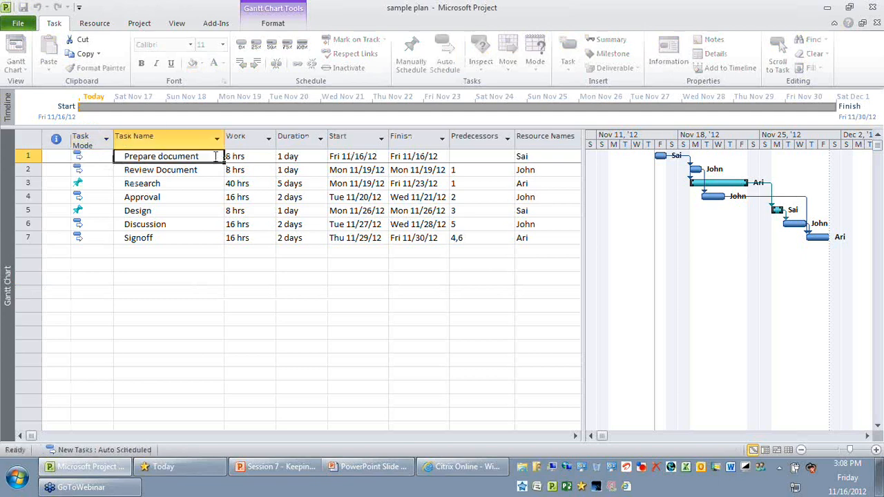
- Examine the Prepare document task's work, duration, start and finish values along with its scheduling mode choices
click(255, 156)
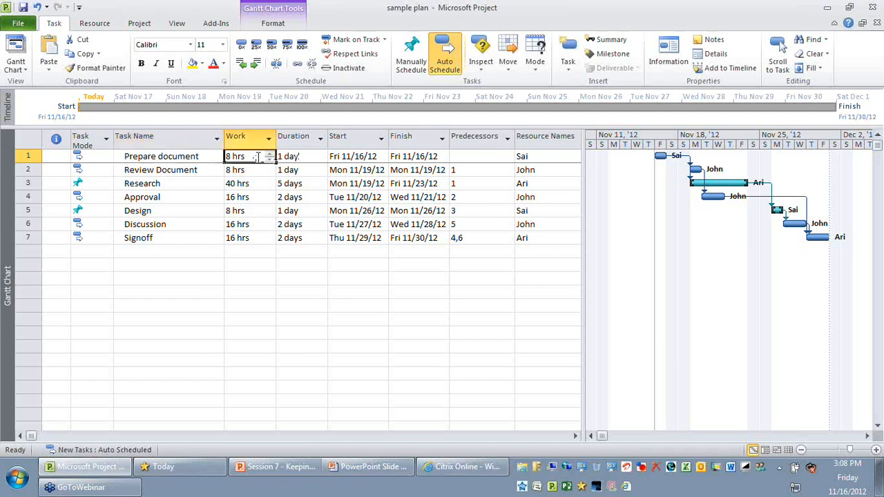
click(338, 156)
click(393, 157)
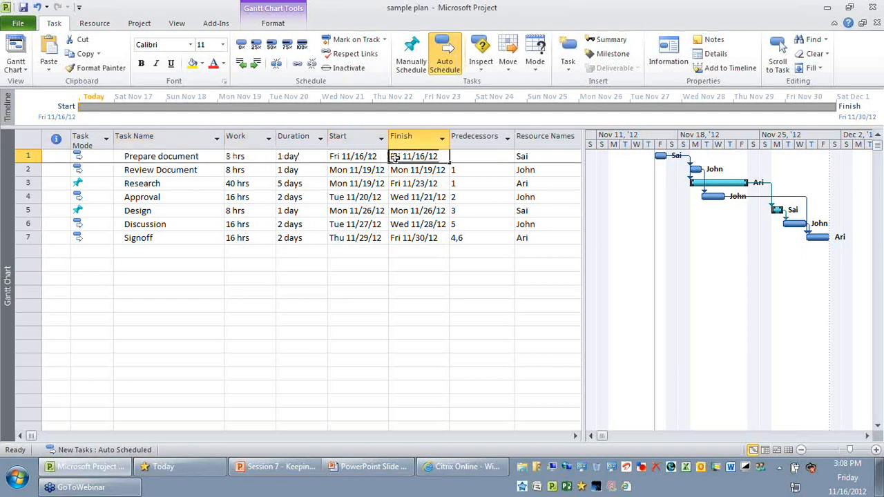
click(271, 157)
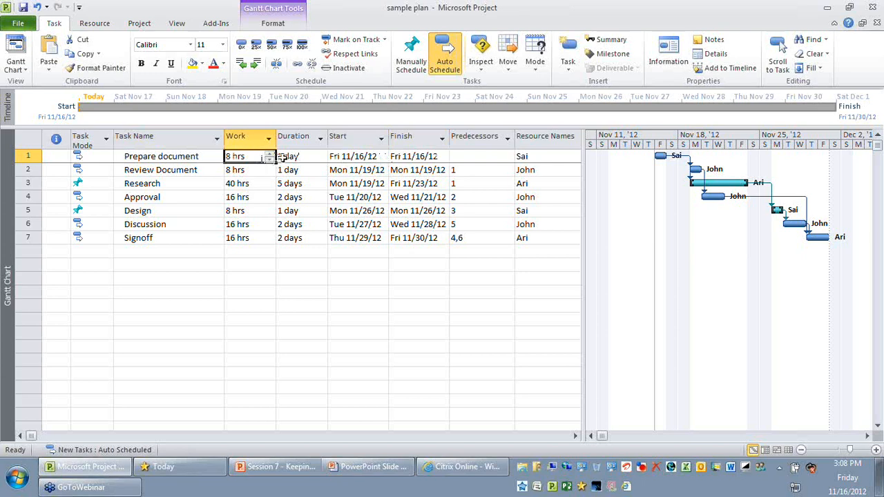
click(301, 156)
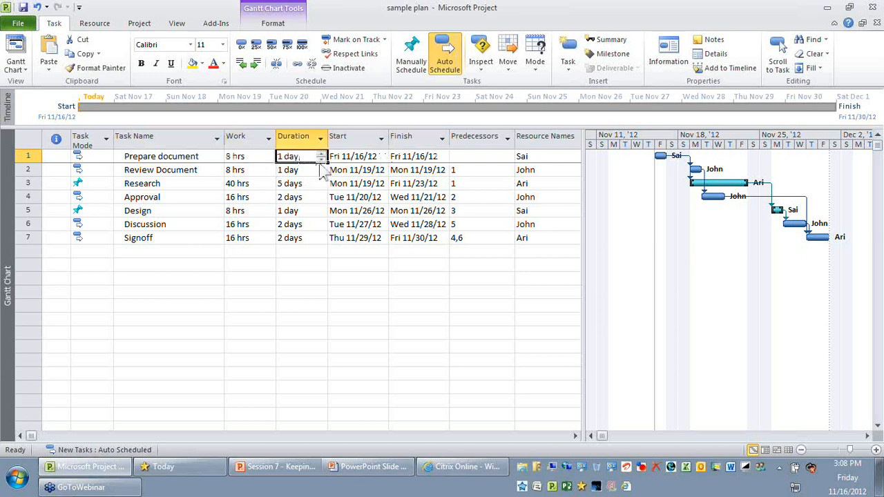
click(103, 158)
click(108, 159)
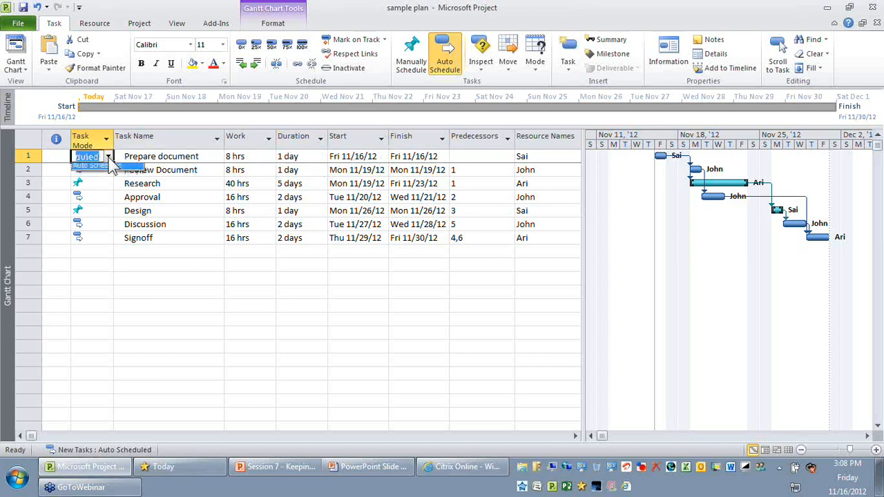
click(191, 157)
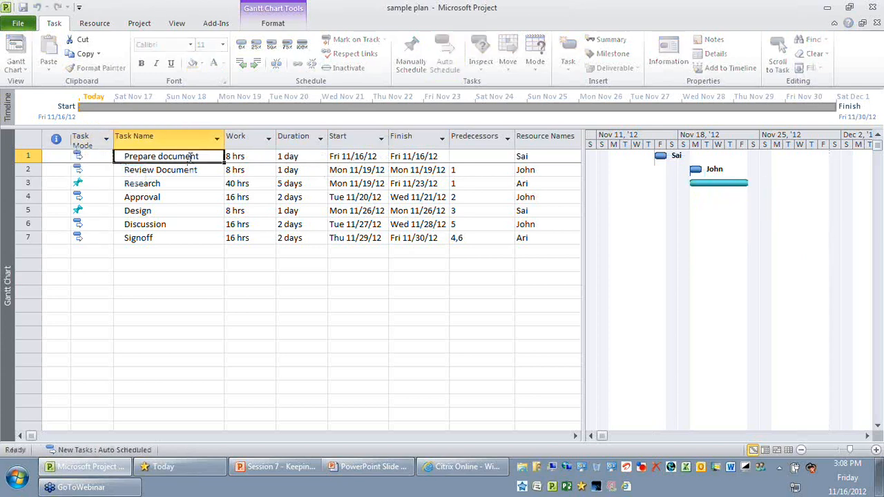
click(303, 156)
click(249, 157)
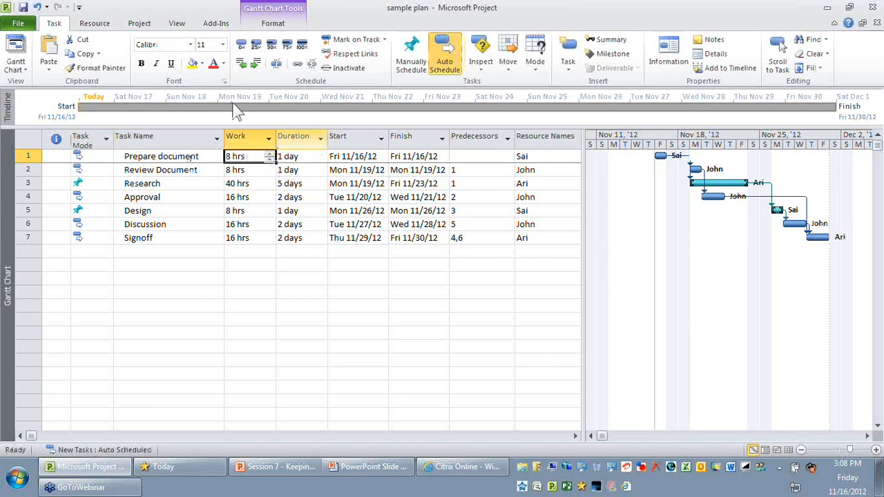
click(362, 157)
click(421, 158)
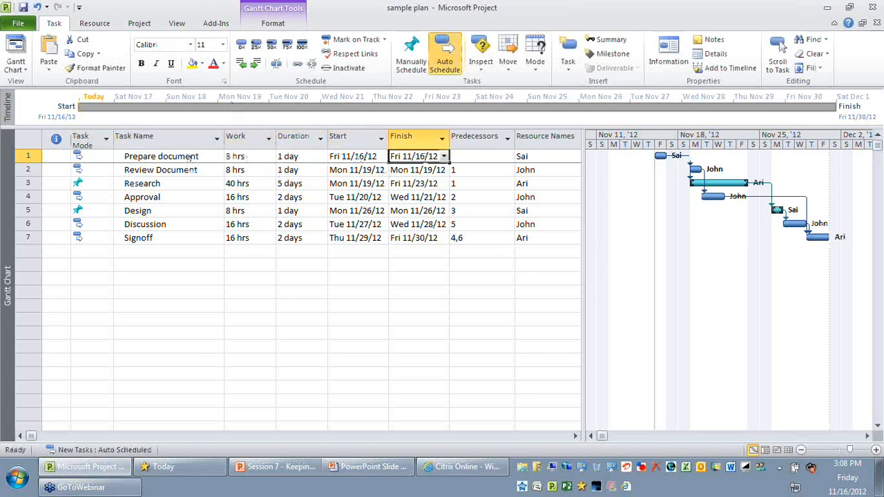
click(241, 291)
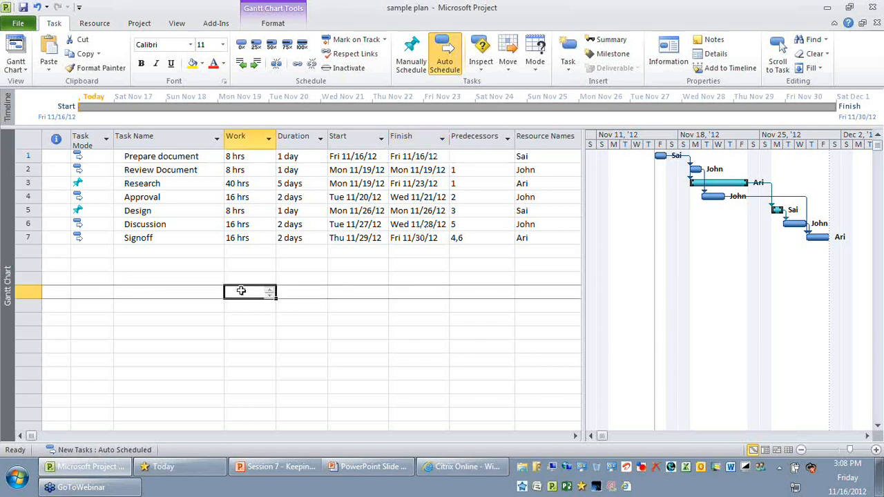
- Compare the task modes of Review Document, Approval and Research to see which are automatically or manually scheduled
drag(89, 156, 90, 237)
click(89, 170)
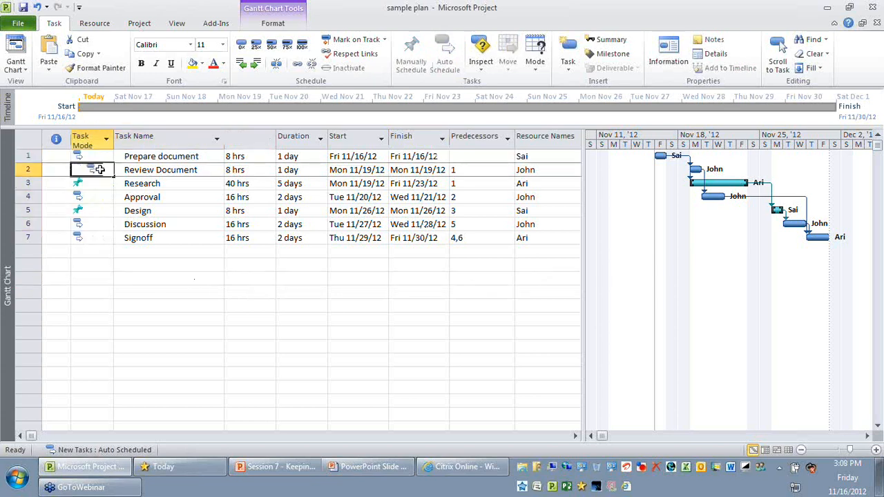
click(97, 197)
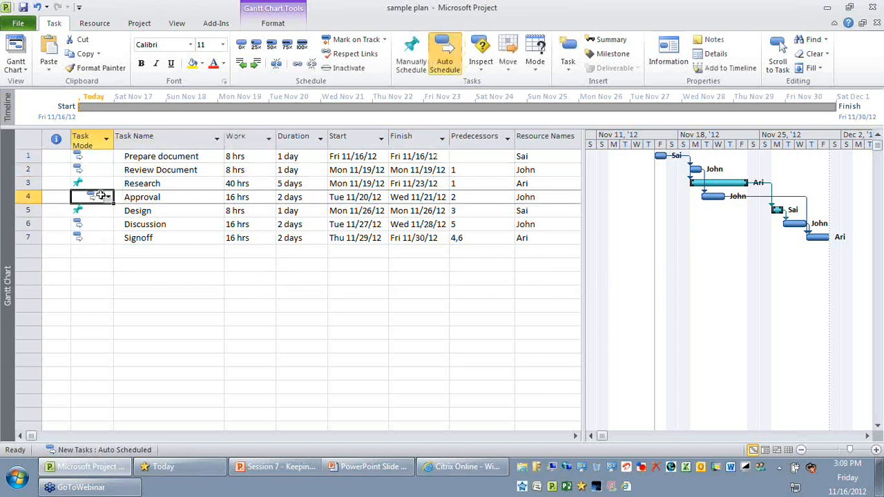
click(100, 170)
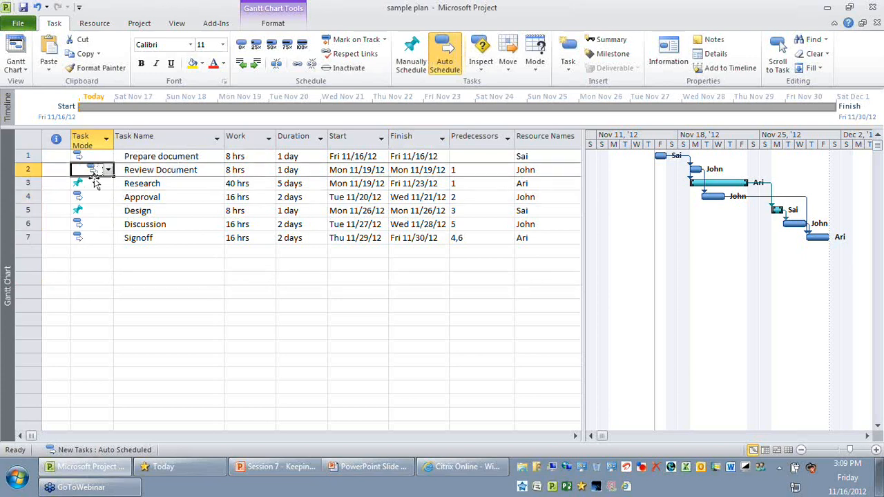
click(95, 183)
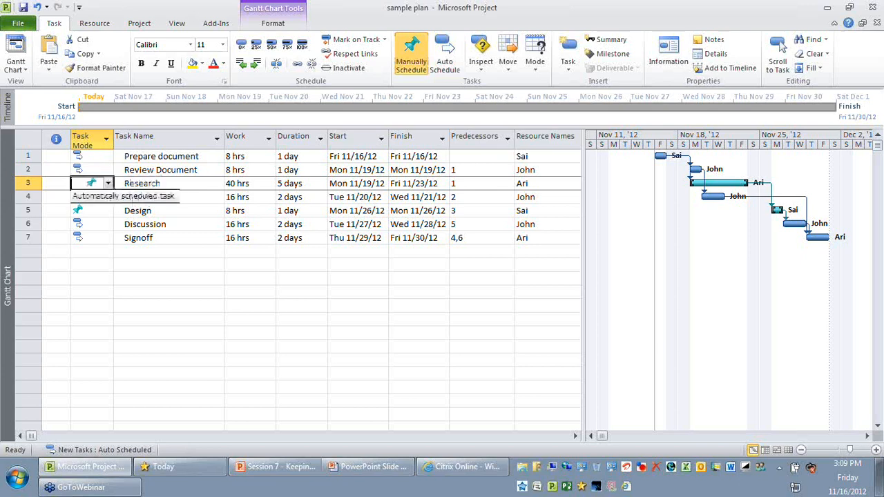
click(104, 251)
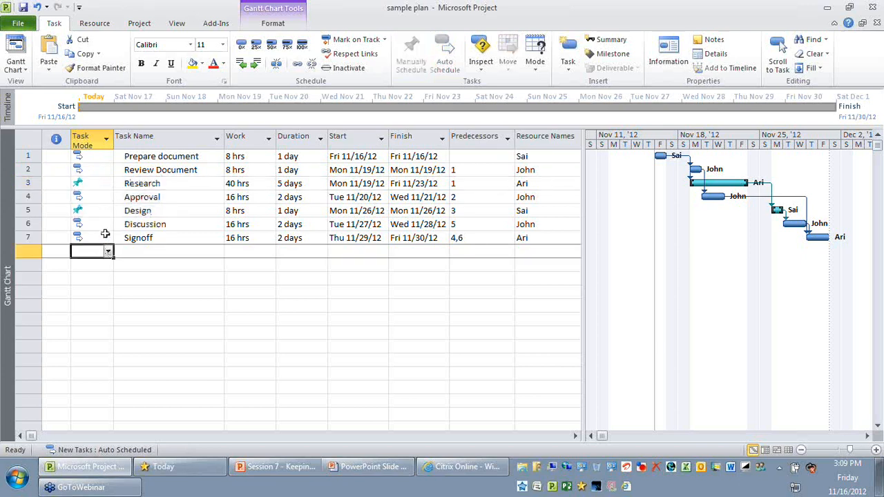
- Set the duration of the Prepare document task to 2 days
click(104, 156)
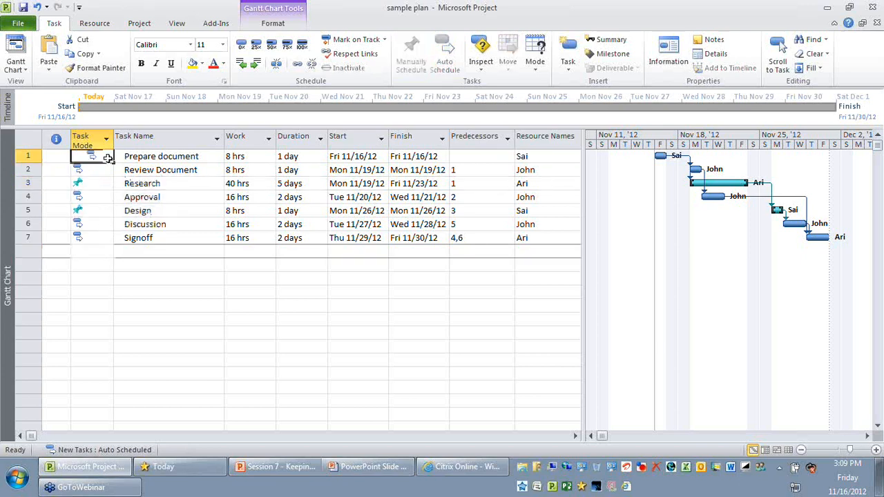
click(160, 157)
click(295, 157)
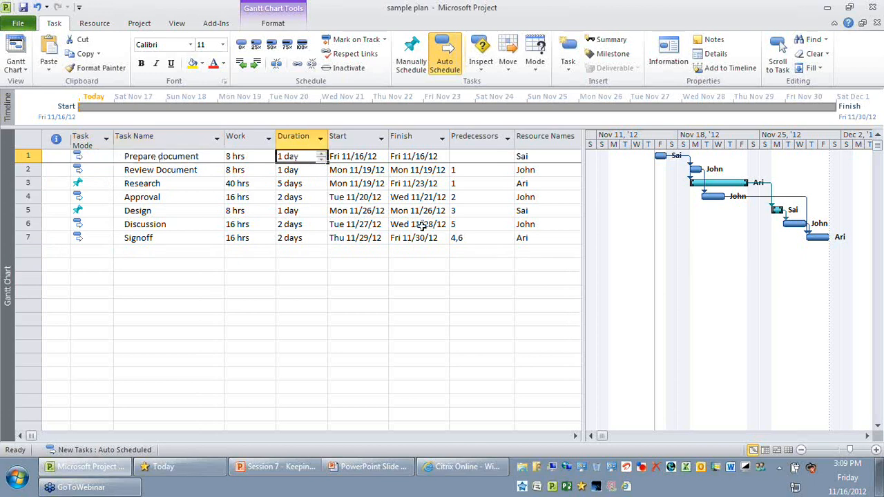
text(2)
key(Return)
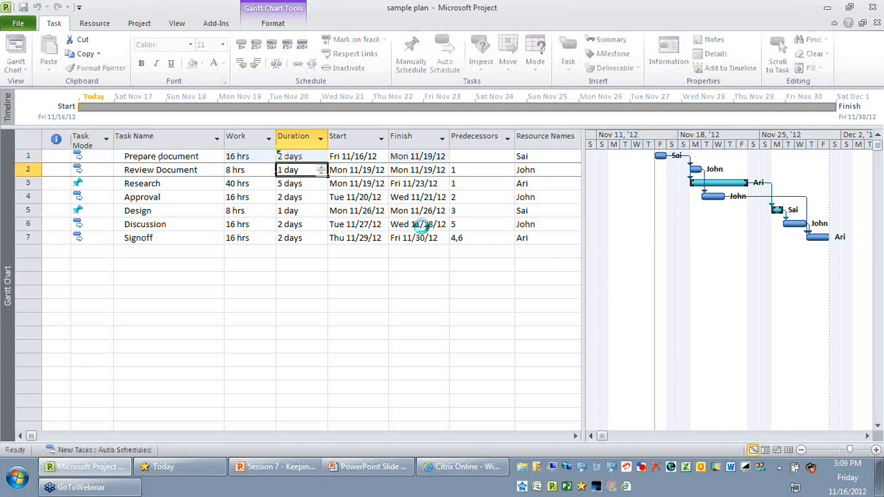
- Check the Research task's dates and scheduling warning, and reschedule it with Respect Links
click(130, 184)
click(362, 184)
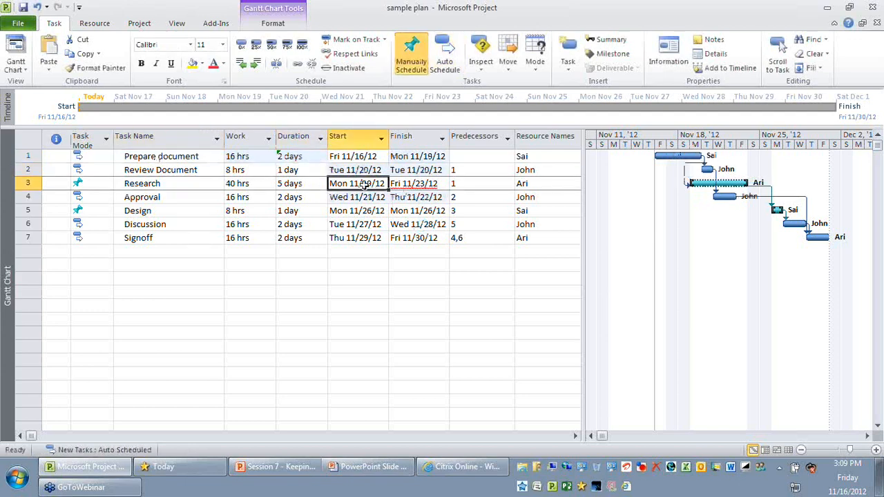
key(Tab)
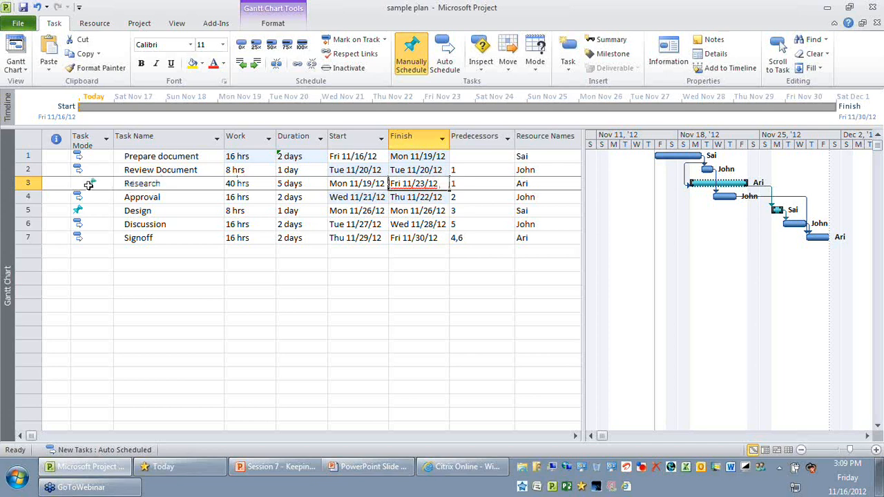
click(82, 184)
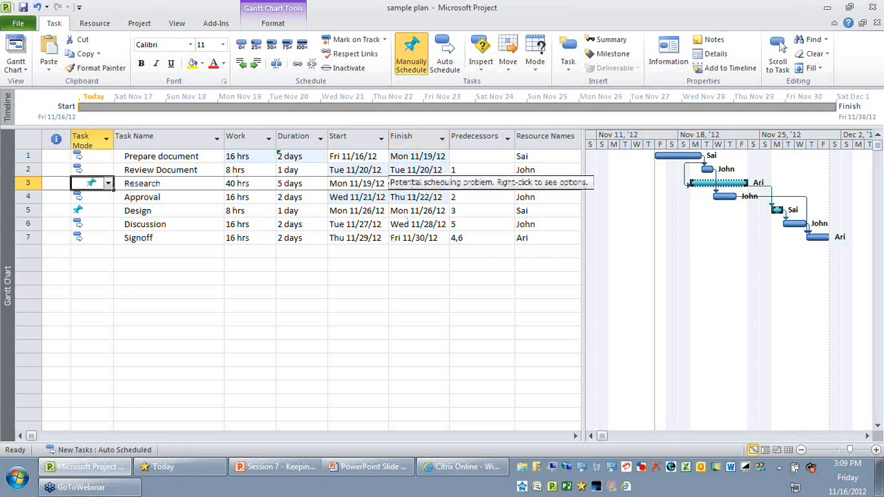
right_click(417, 182)
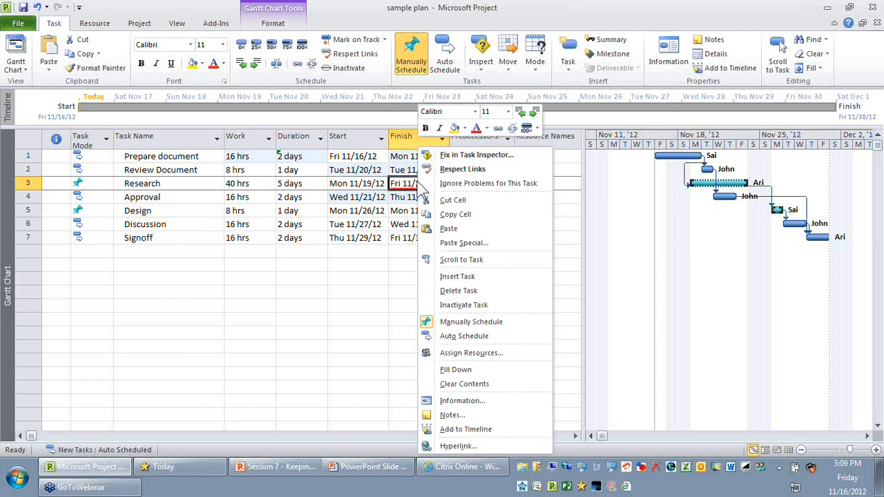
click(456, 169)
- Reschedule the manually scheduled Design task with Respect Links
click(139, 211)
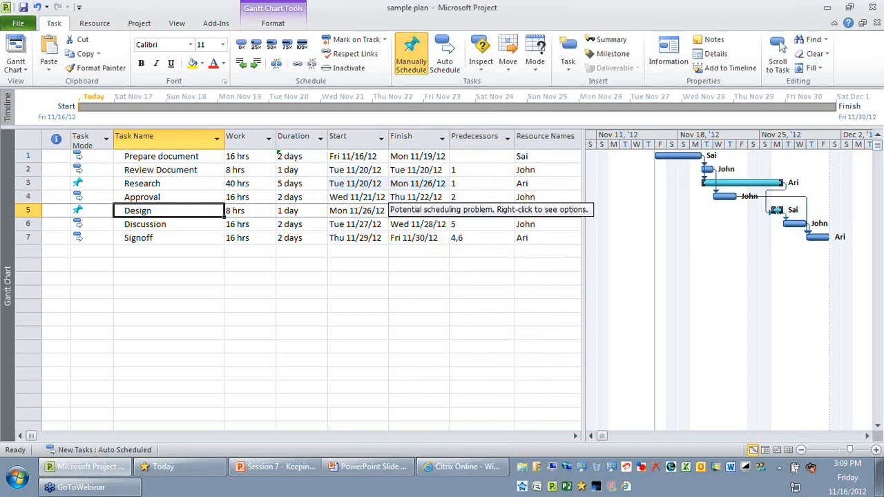
right_click(417, 211)
click(438, 168)
key(Down)
key(Down)
key(Down)
key(Down)
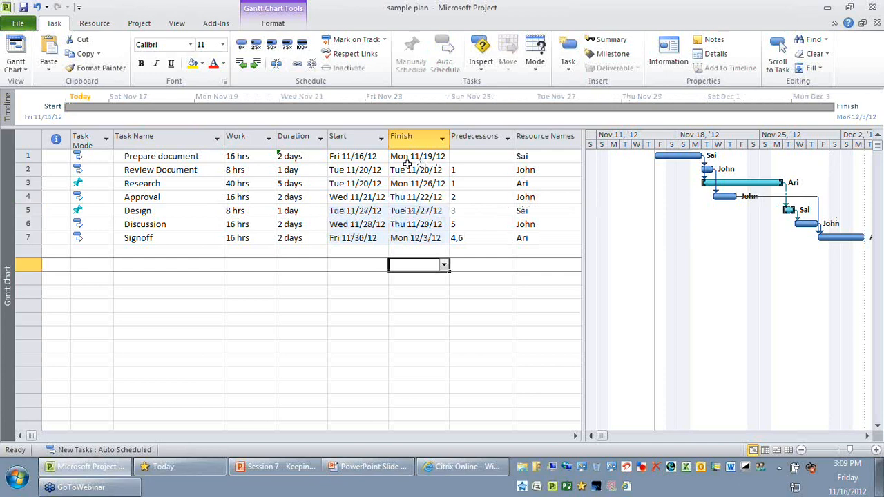
- Review the Start and Finish dates of all tasks in the plan
click(348, 137)
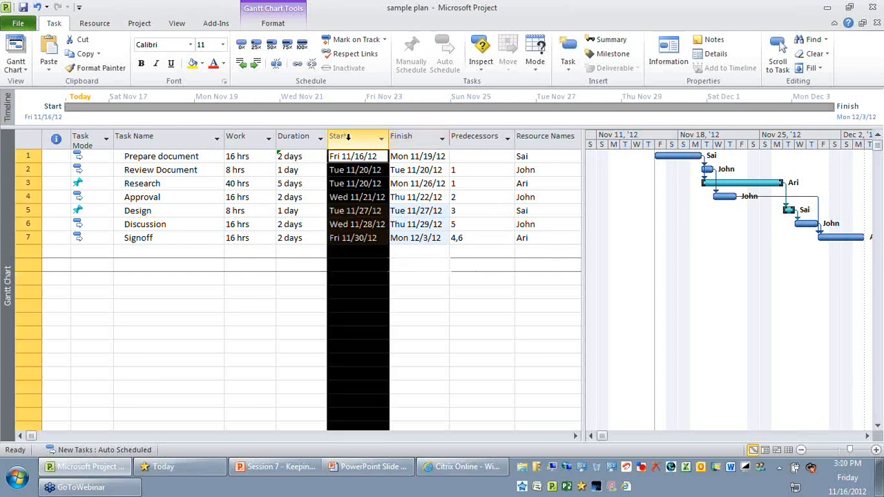
click(404, 136)
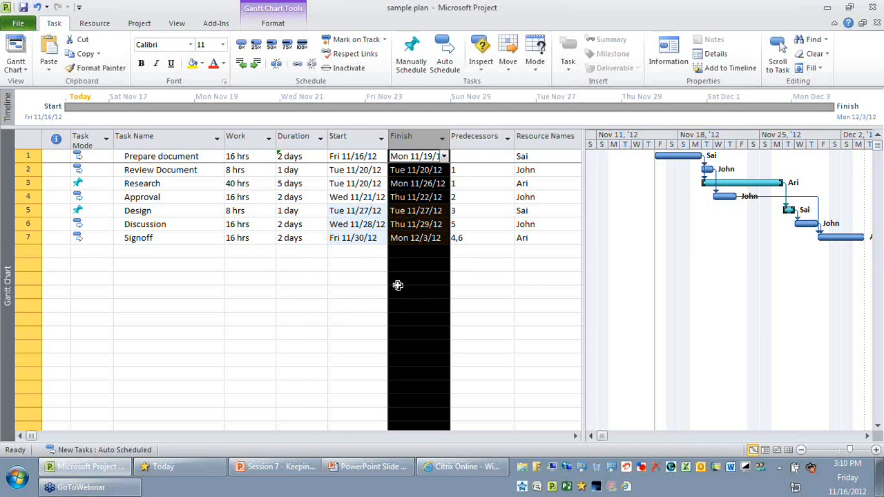
click(355, 290)
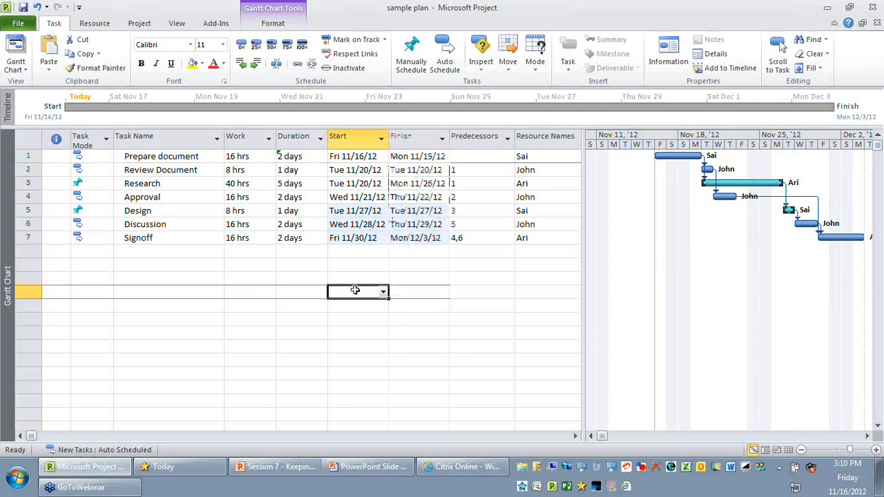
- Change the Research task's mode to Auto Scheduled
click(87, 141)
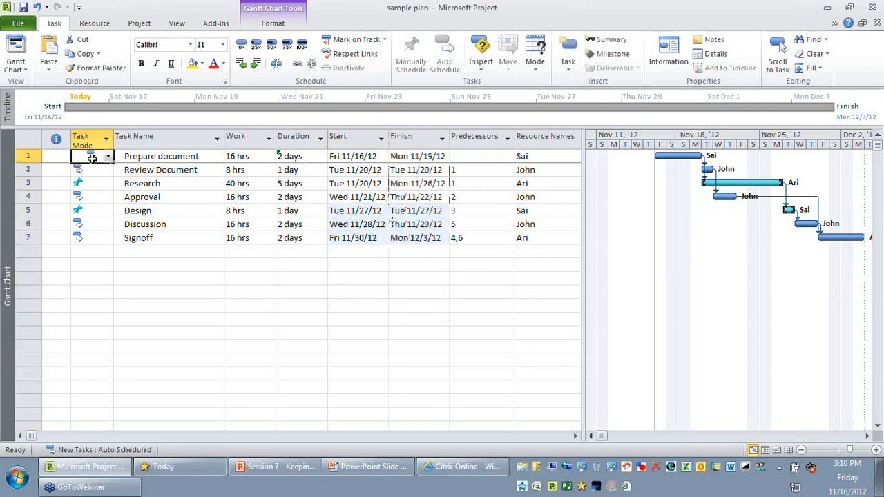
click(88, 183)
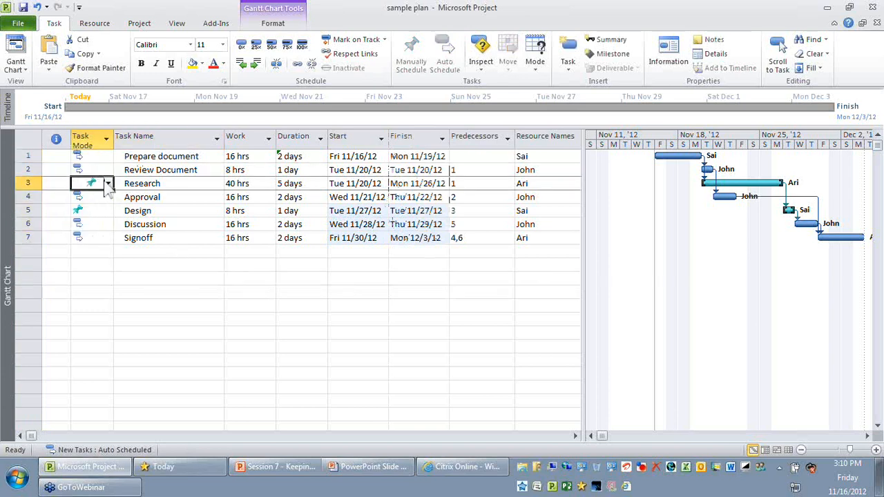
click(108, 184)
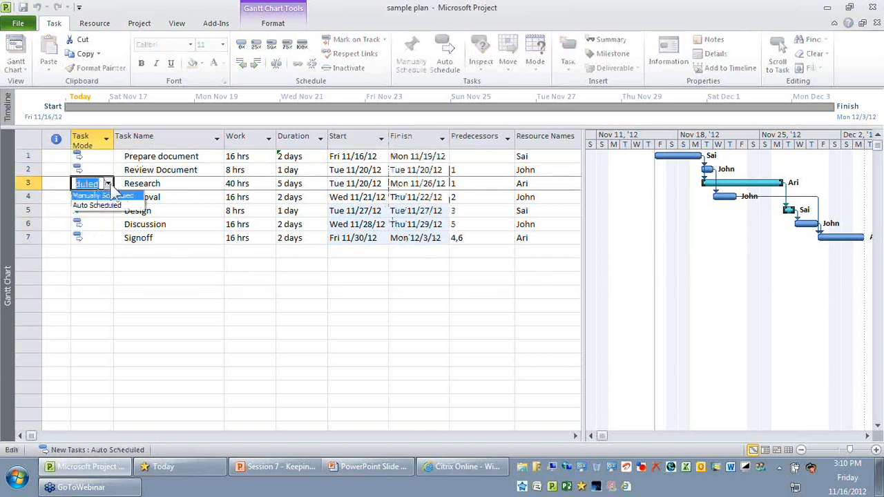
click(120, 203)
- Change the Design task's mode to Auto Scheduled and check the task modes of the whole plan
click(111, 210)
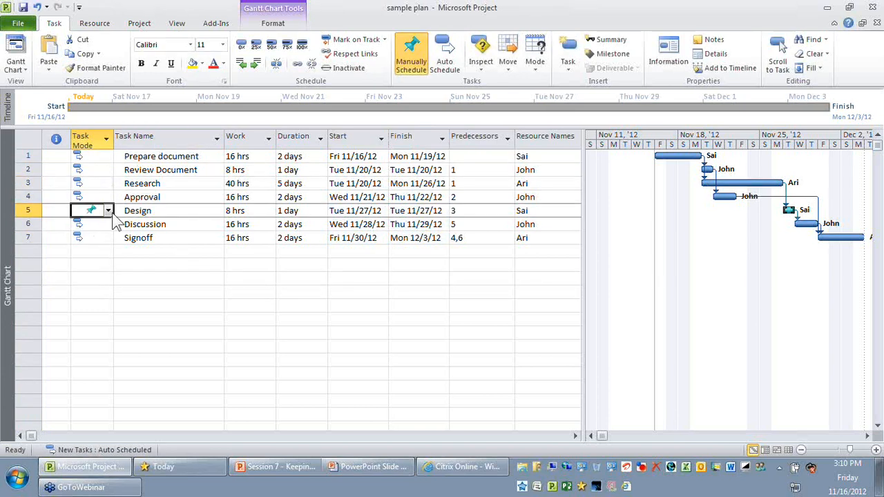
click(108, 211)
click(90, 235)
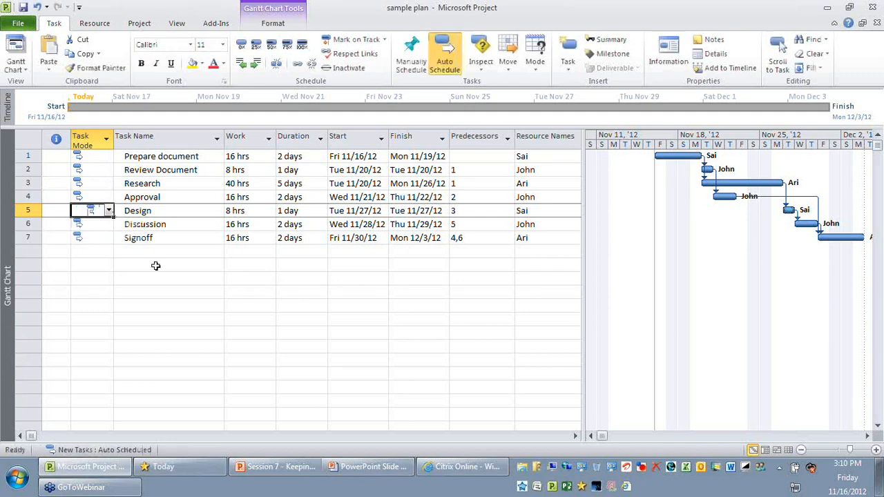
click(156, 265)
drag(100, 157, 109, 226)
click(166, 306)
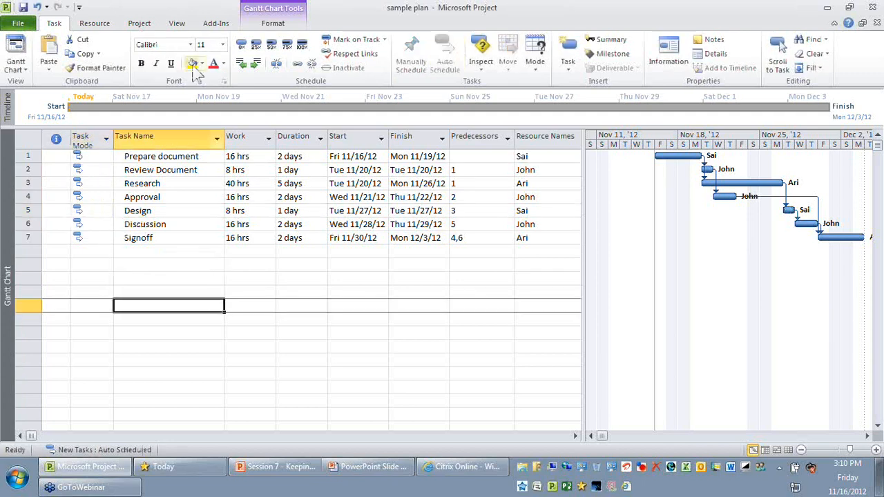
- Highlight the tasks that match the Manually Scheduled Tasks filter and check the task list for any matches
click(178, 24)
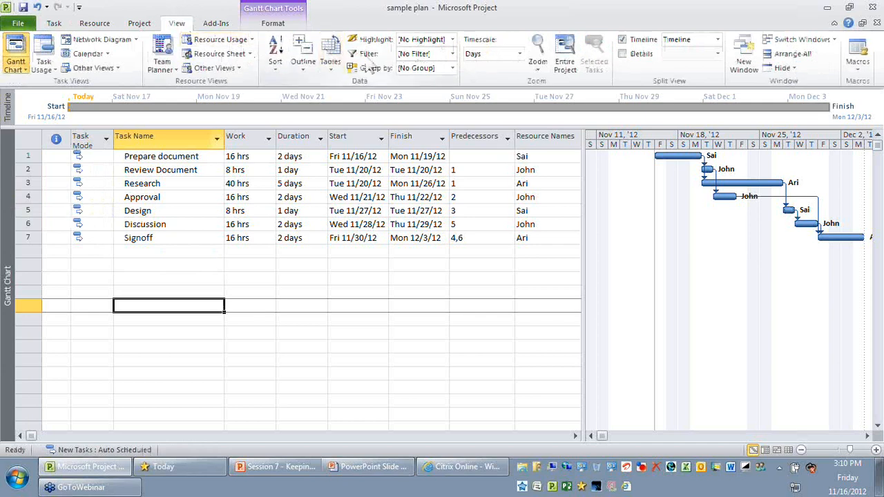
click(452, 54)
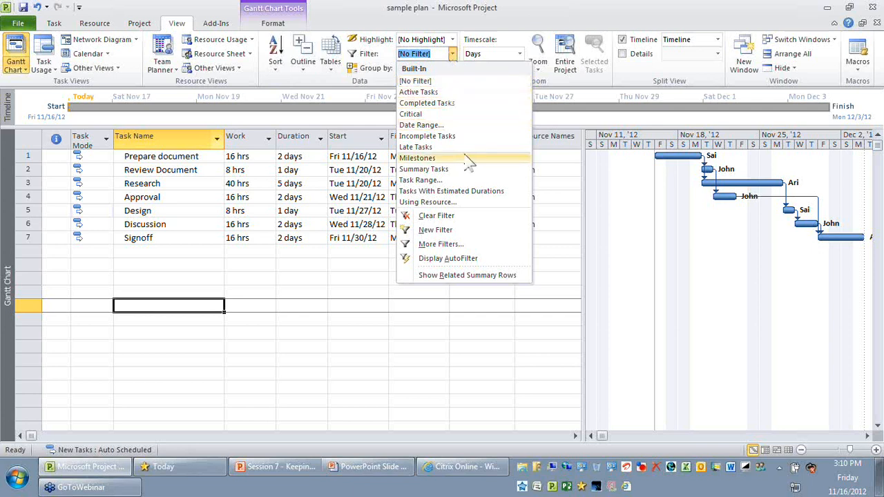
click(484, 244)
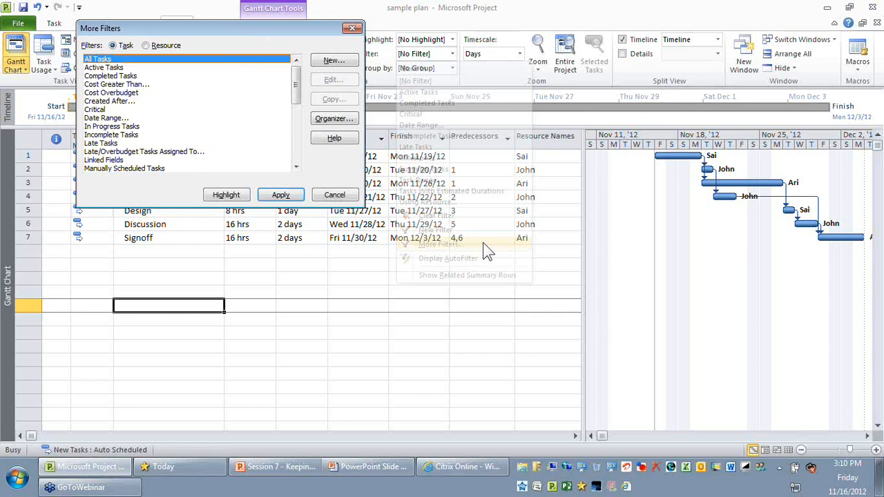
click(297, 167)
click(296, 167)
click(231, 151)
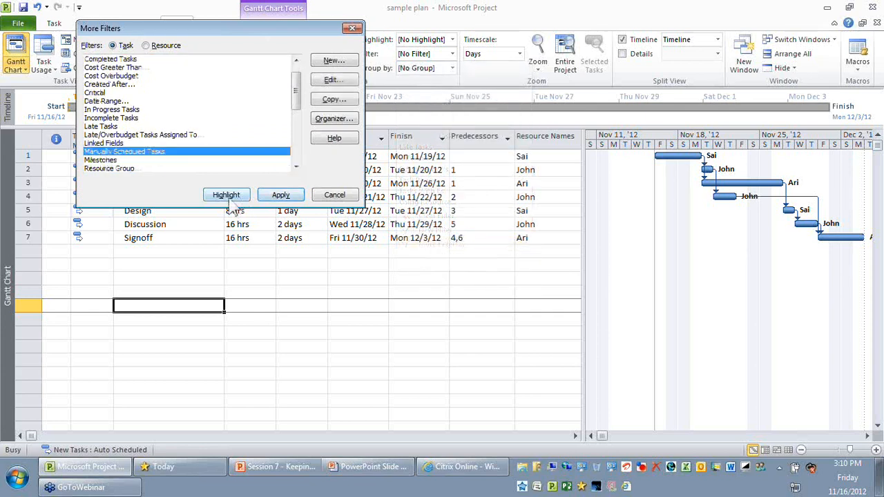
click(233, 198)
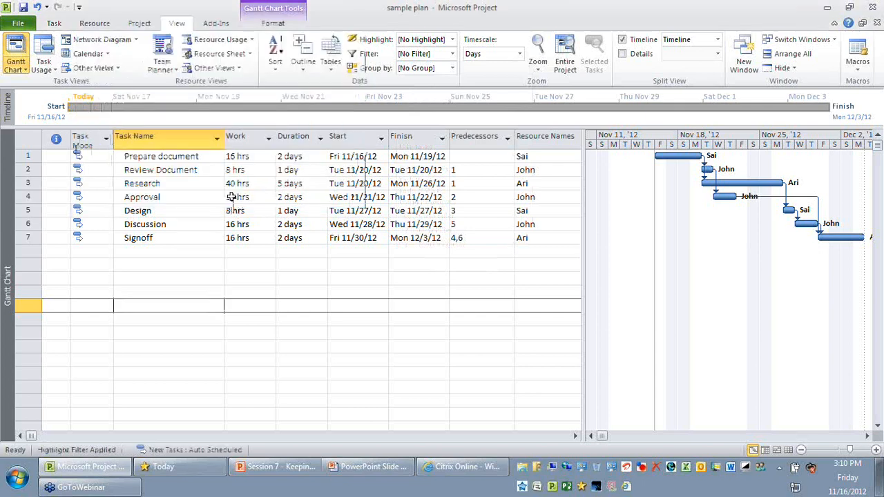
drag(194, 157, 200, 238)
click(210, 283)
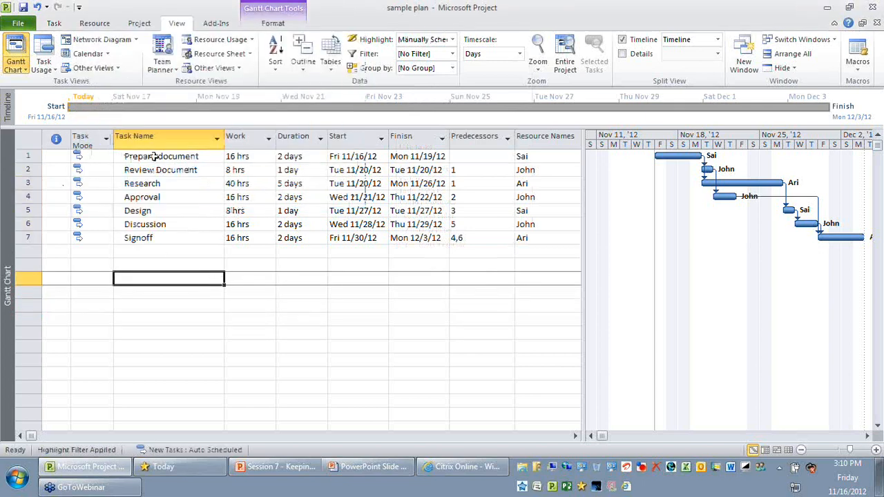
drag(158, 157, 207, 224)
click(212, 270)
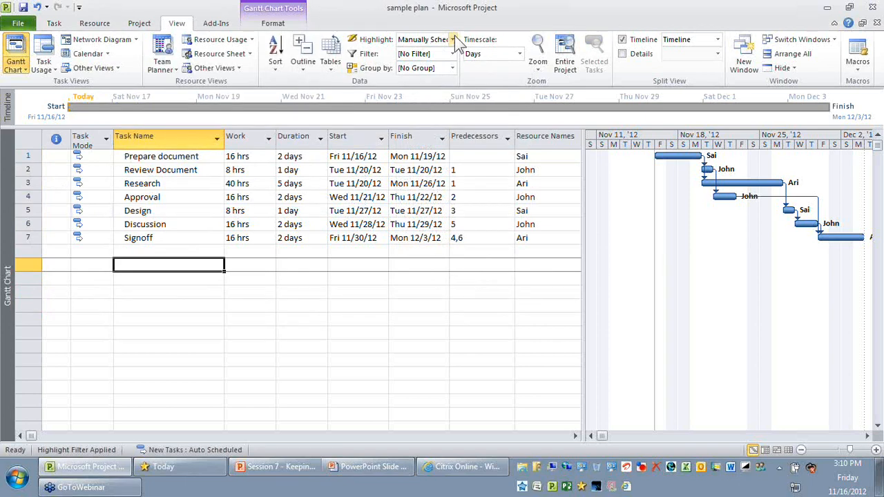
- Reset the task highlighting to No Highlight
click(453, 40)
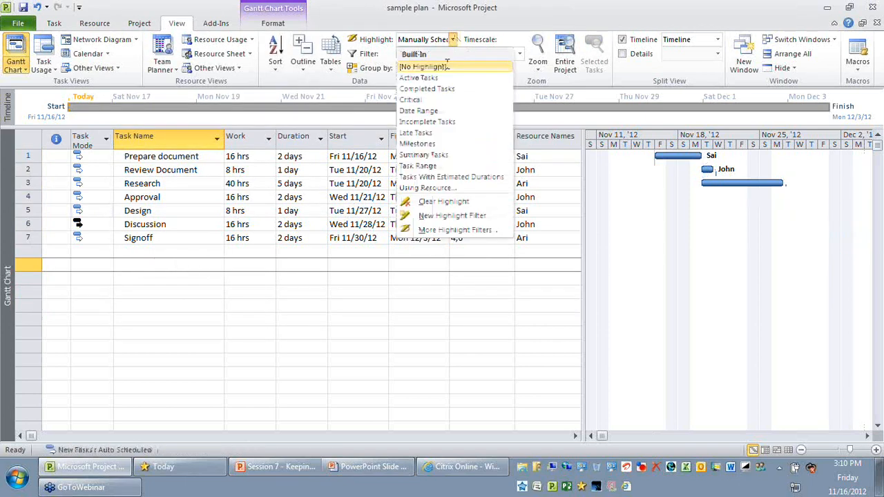
click(446, 67)
click(398, 288)
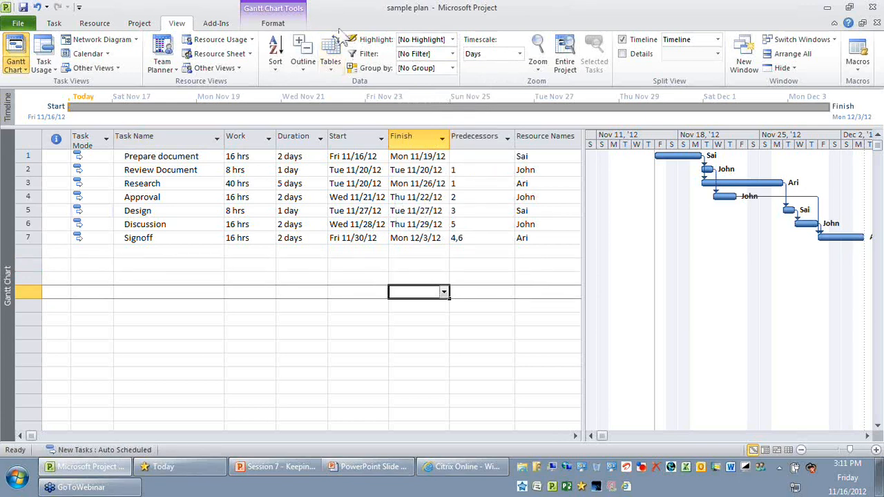
- Examine the planned values in the Work, Duration, Start and Finish columns and the list of available tables
click(166, 136)
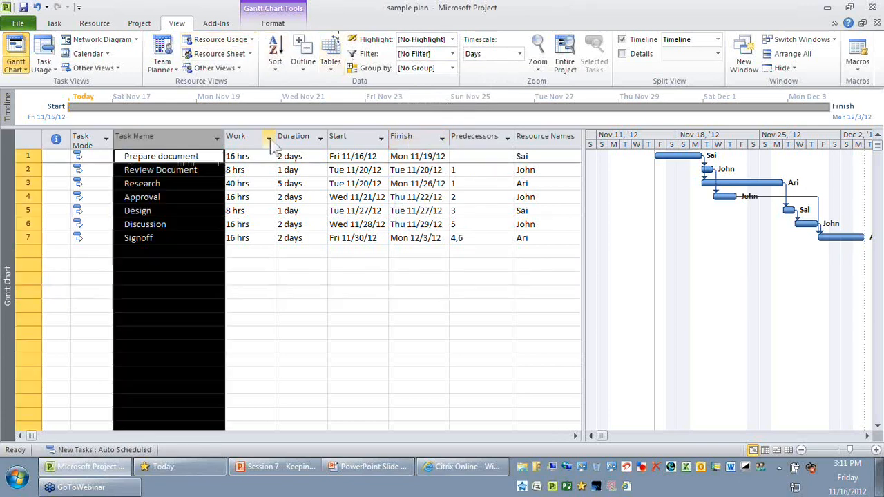
click(337, 137)
click(373, 292)
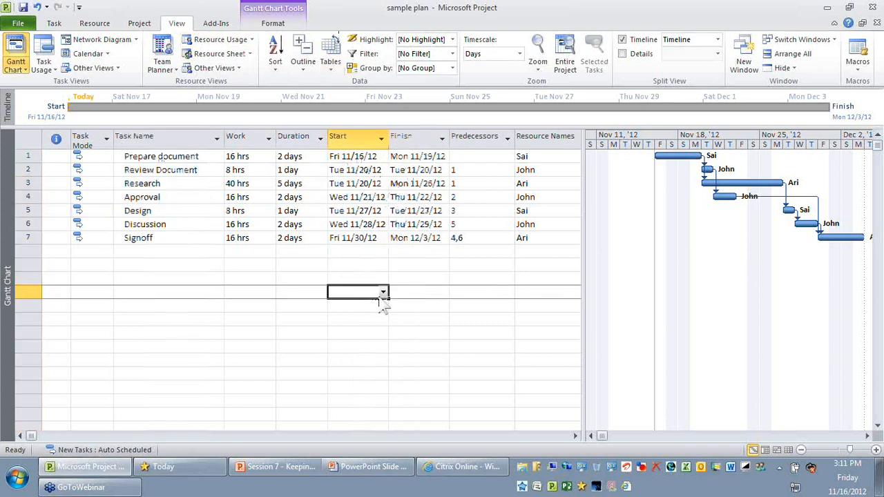
click(248, 136)
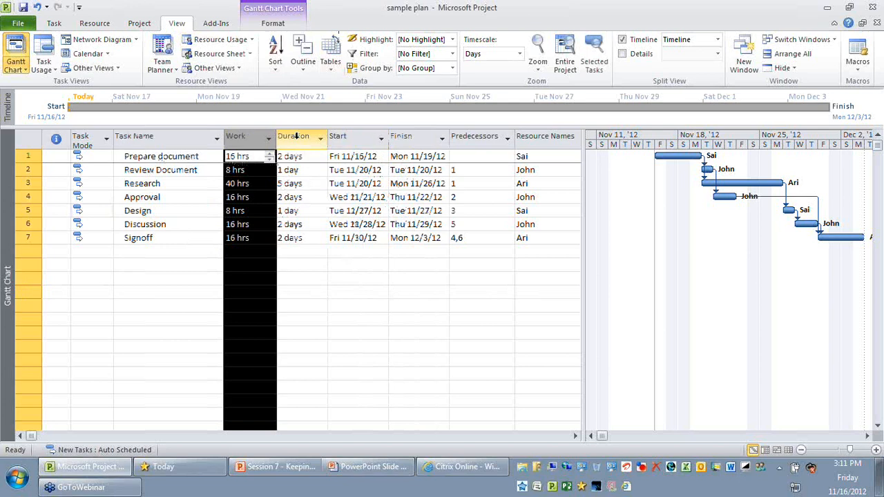
click(413, 137)
click(356, 333)
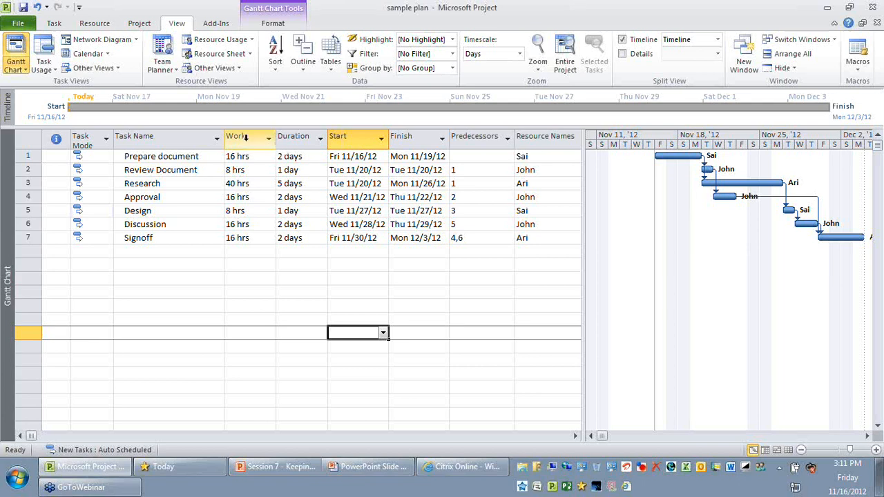
drag(275, 141, 420, 136)
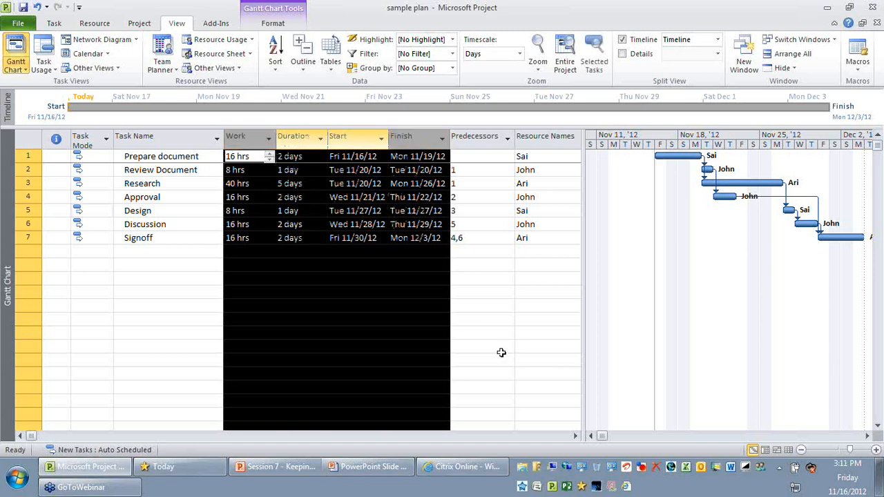
click(339, 345)
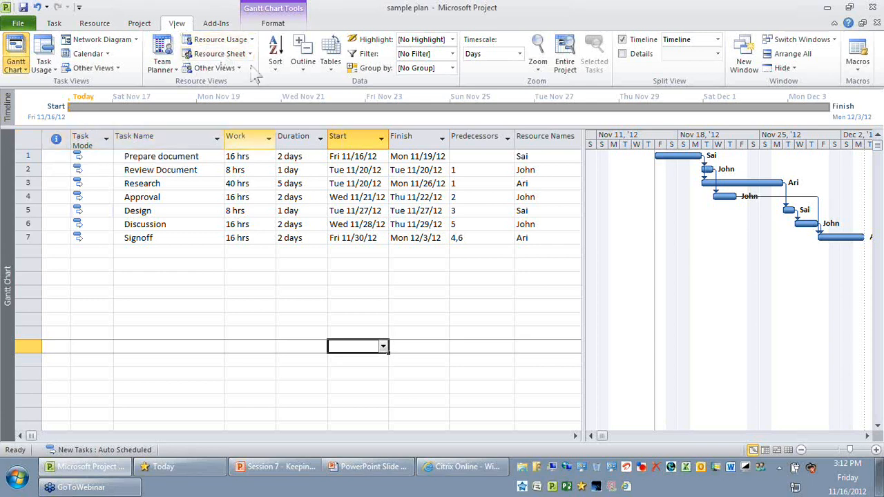
click(333, 68)
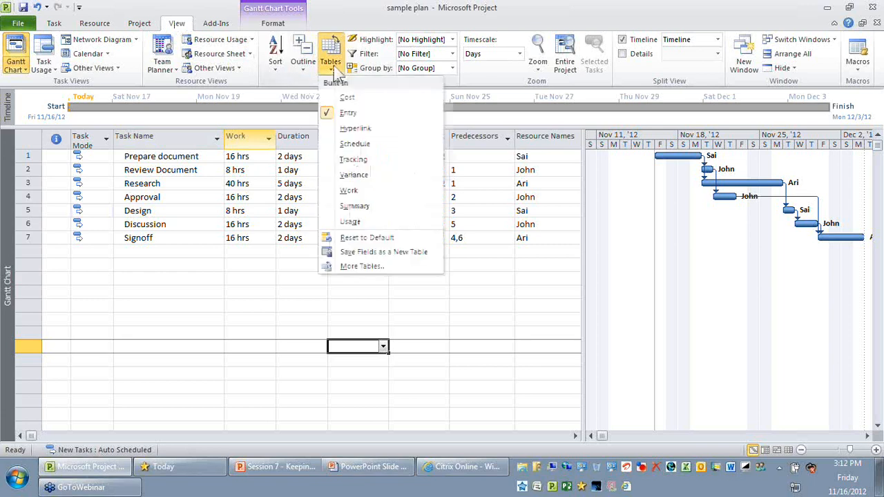
click(282, 311)
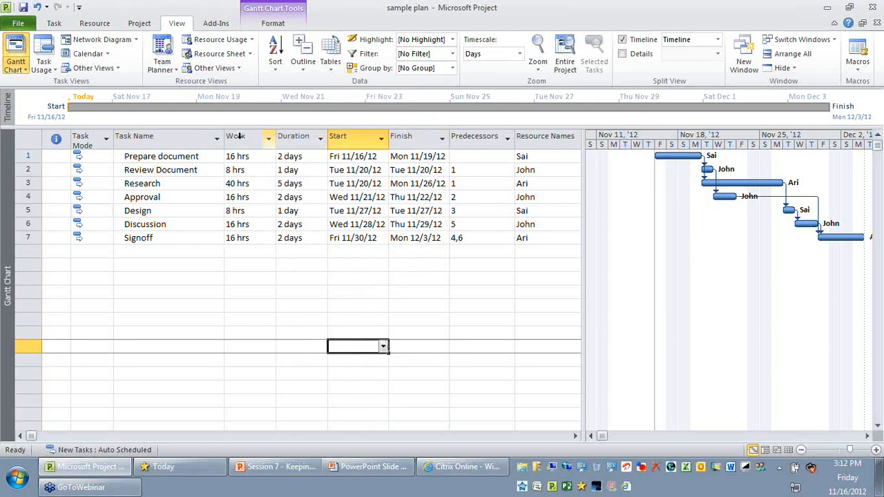
drag(240, 136, 413, 137)
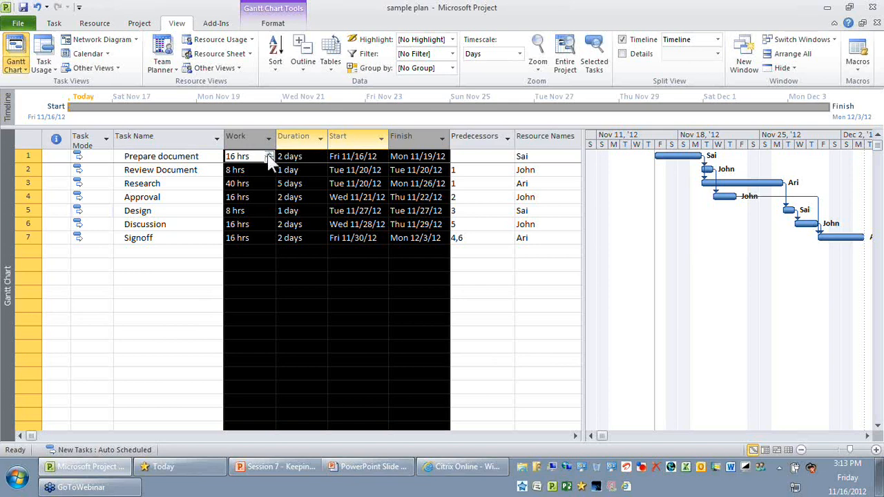
click(193, 254)
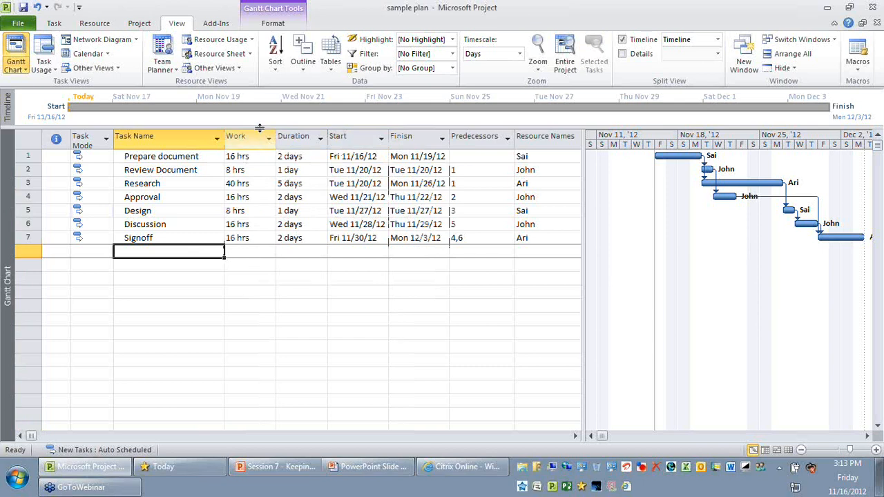
click(242, 138)
right_click(251, 140)
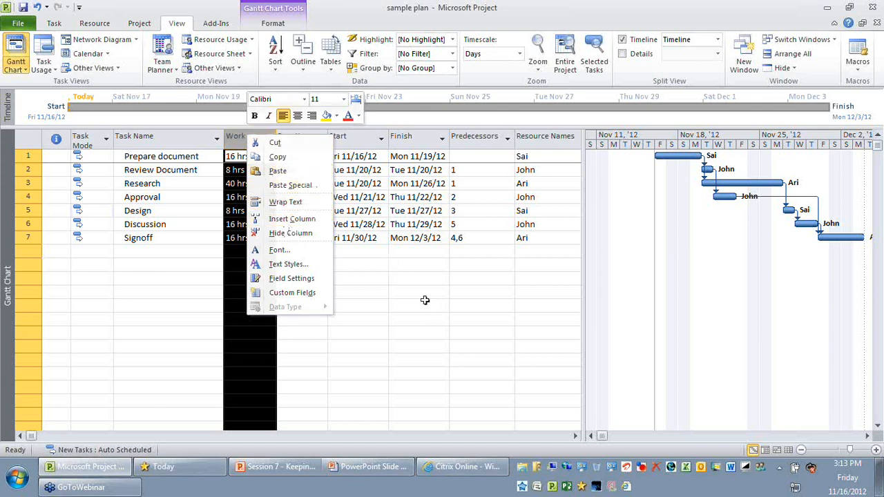
key(Escape)
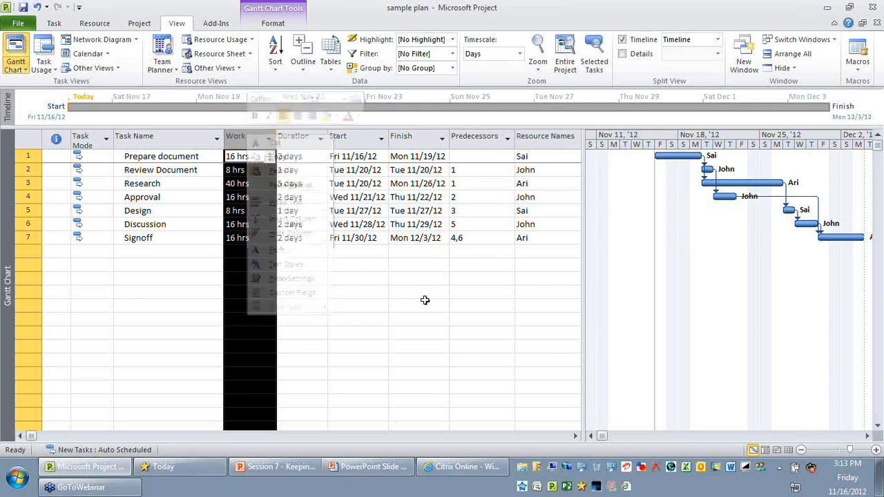
click(425, 300)
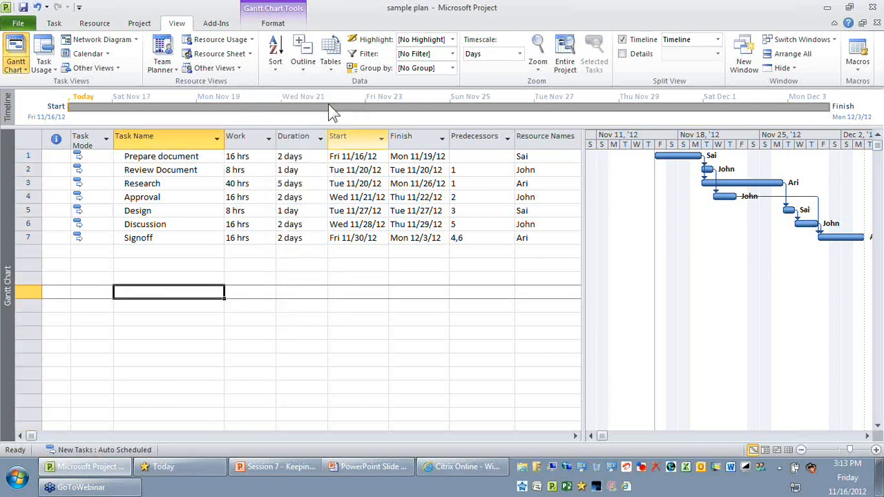
click(330, 55)
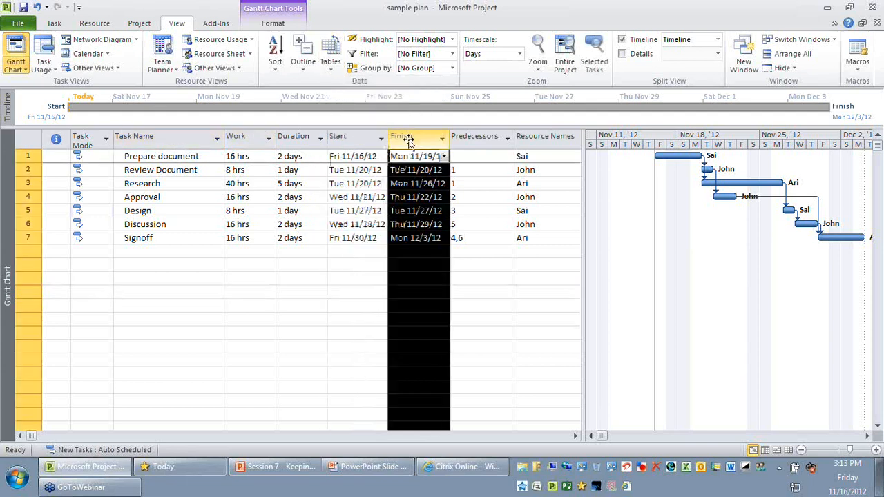
click(219, 318)
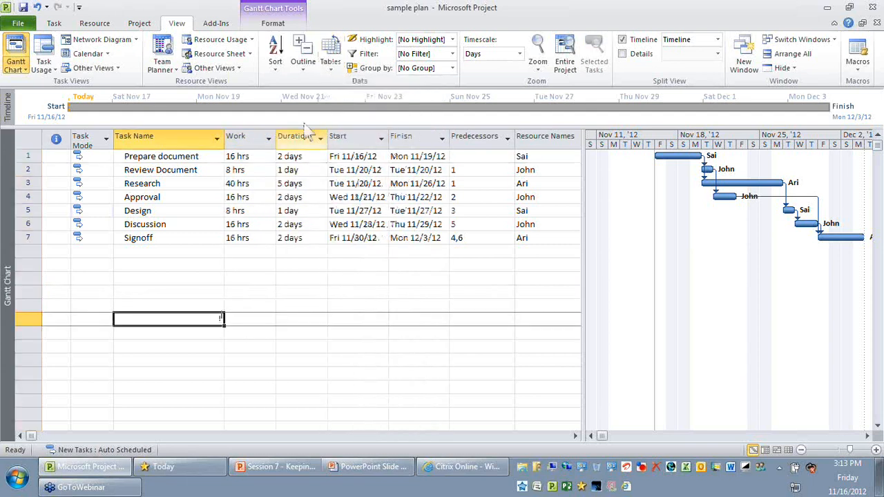
- Apply the Baseline table to the task sheet and check the baseline fields of all tasks
click(330, 67)
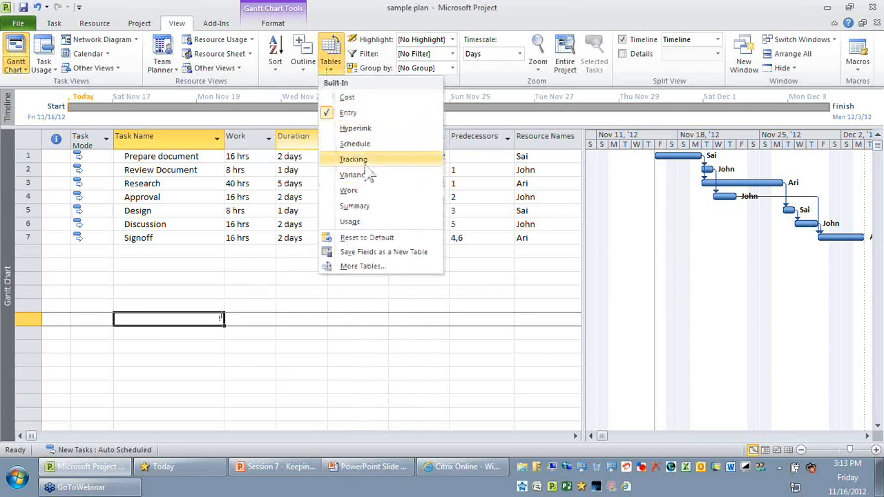
click(364, 264)
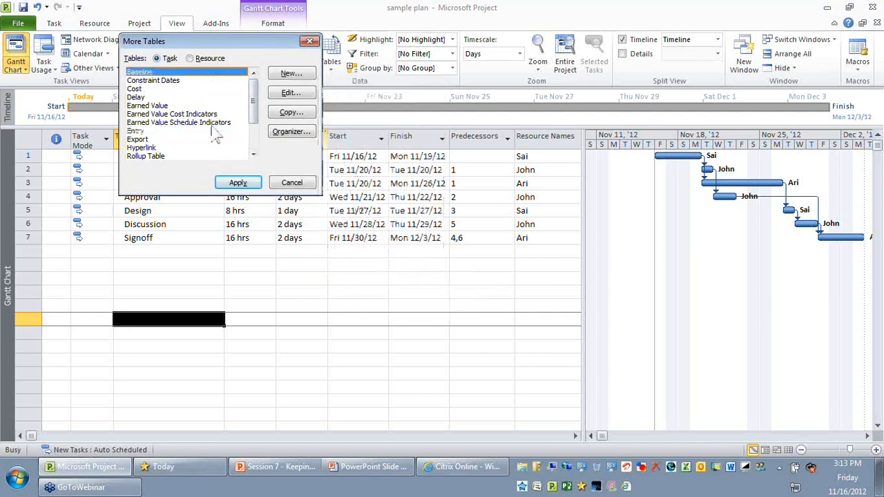
click(247, 183)
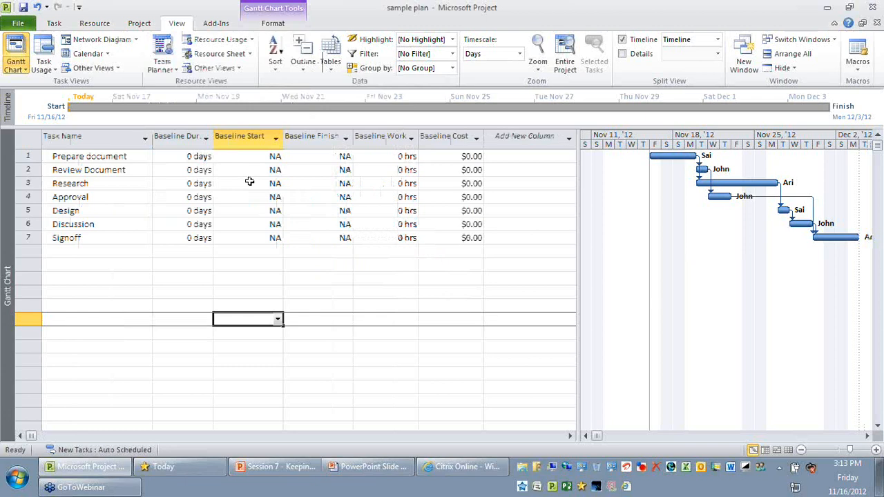
drag(89, 156, 129, 241)
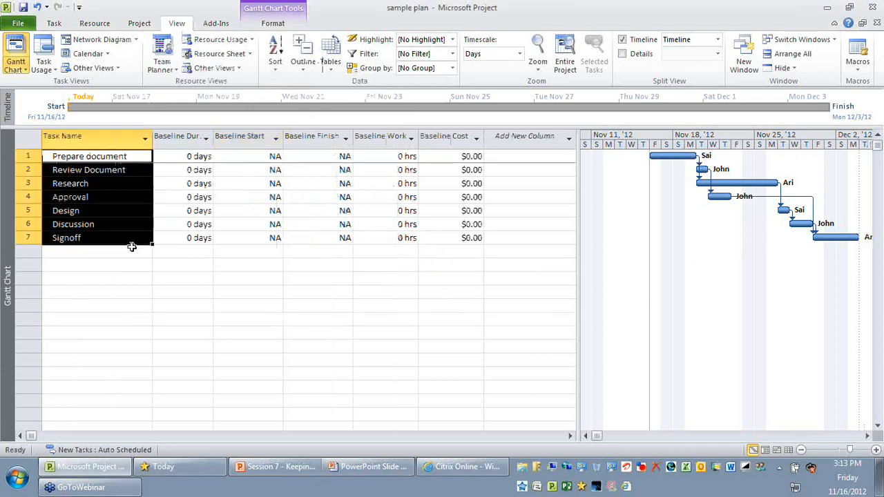
click(141, 278)
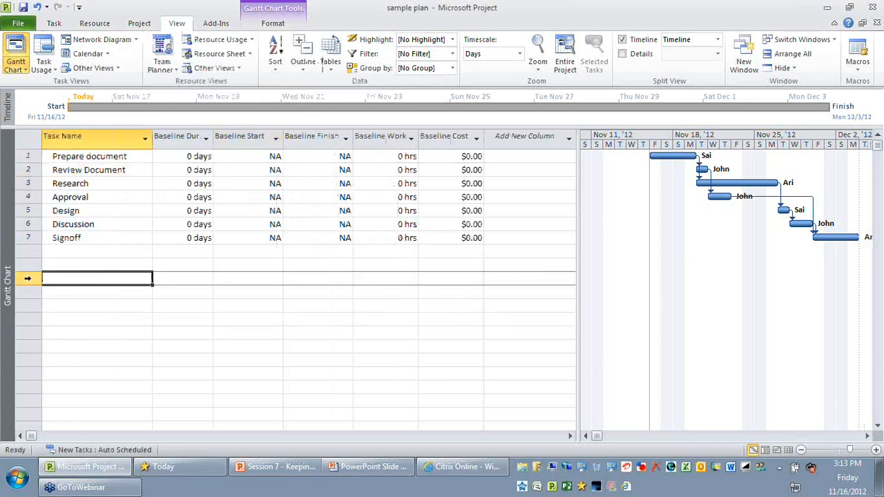
- Examine the Baseline Duration, Baseline Start, Baseline Finish, Baseline Work and Baseline Cost columns of the task sheet
click(176, 136)
click(239, 136)
click(311, 136)
click(381, 136)
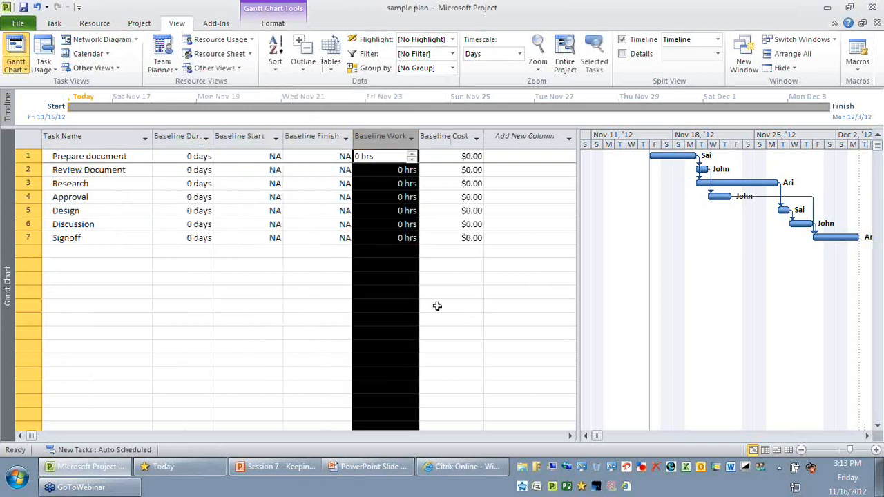
click(319, 333)
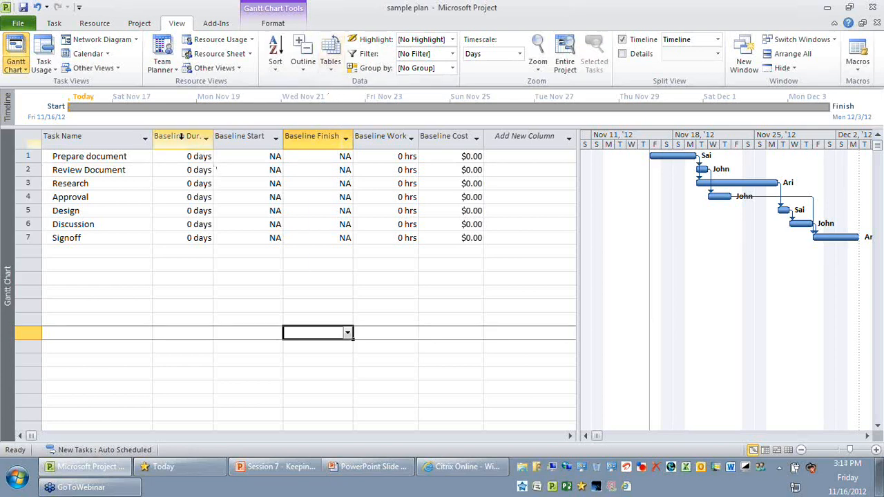
click(181, 137)
click(248, 137)
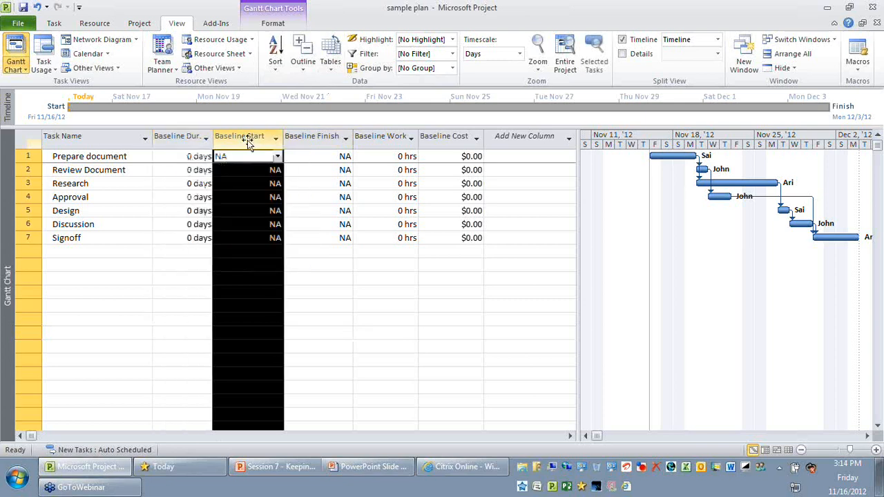
click(314, 137)
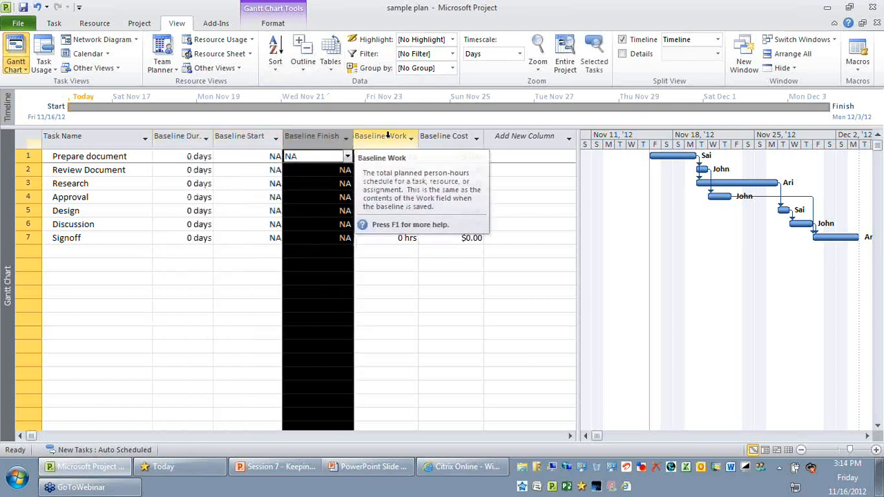
click(389, 136)
click(367, 347)
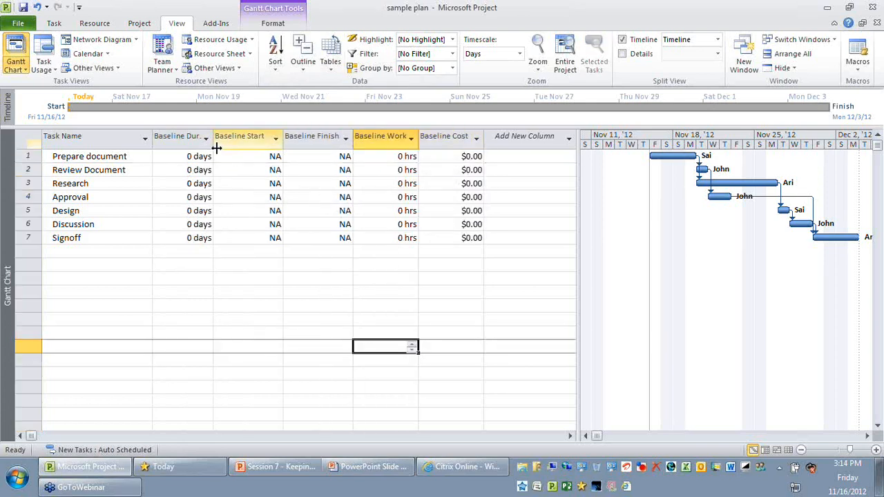
click(182, 136)
drag(182, 133, 444, 136)
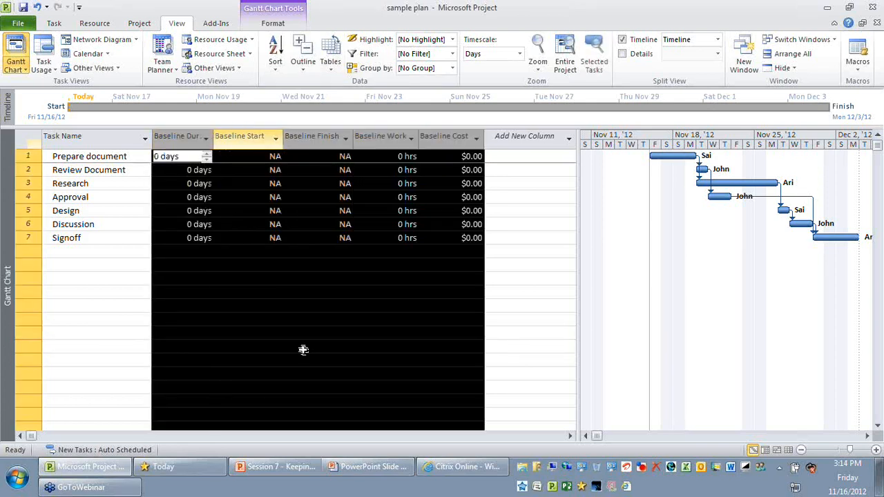
click(241, 321)
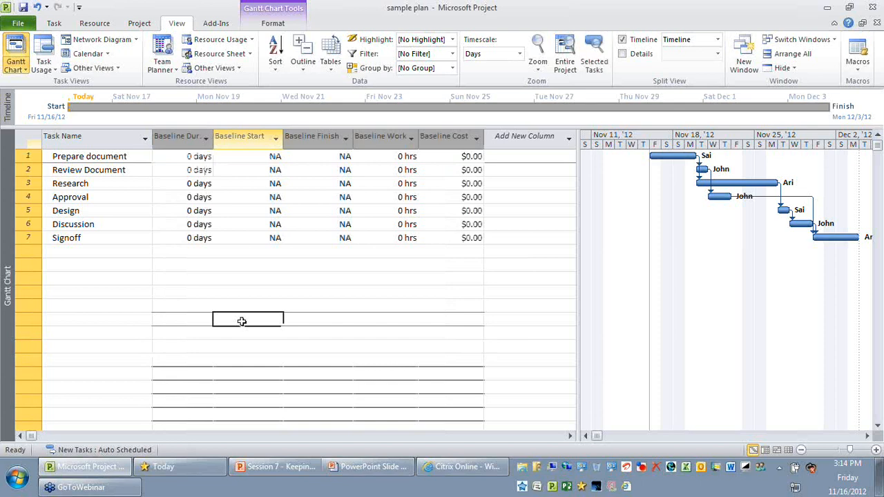
click(241, 321)
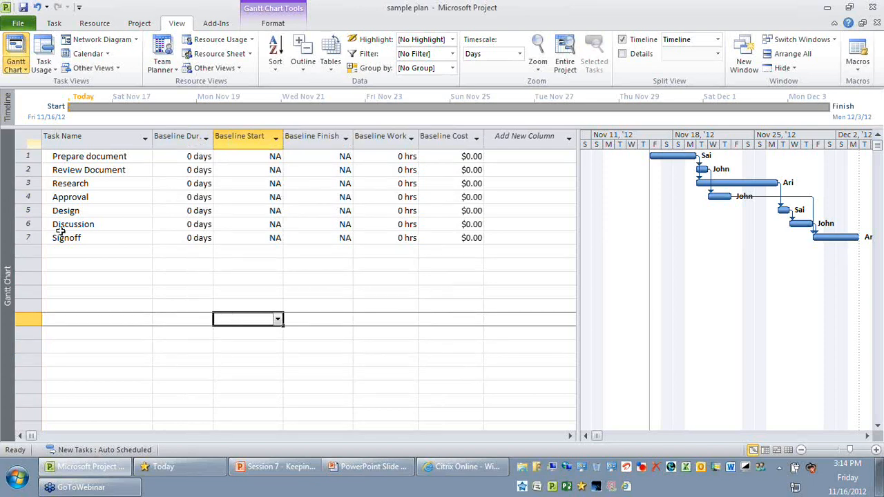
- Check the baseline fields row by row for all tasks from Prepare document to Signoff
click(28, 156)
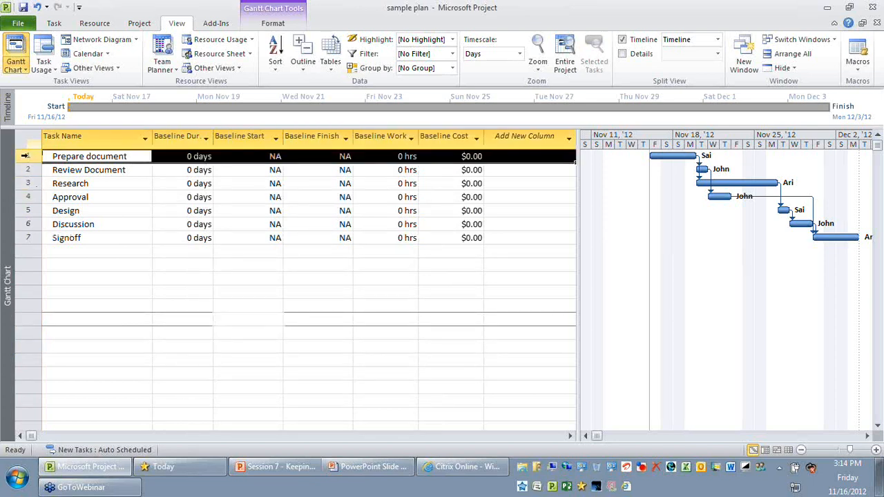
drag(25, 157, 32, 240)
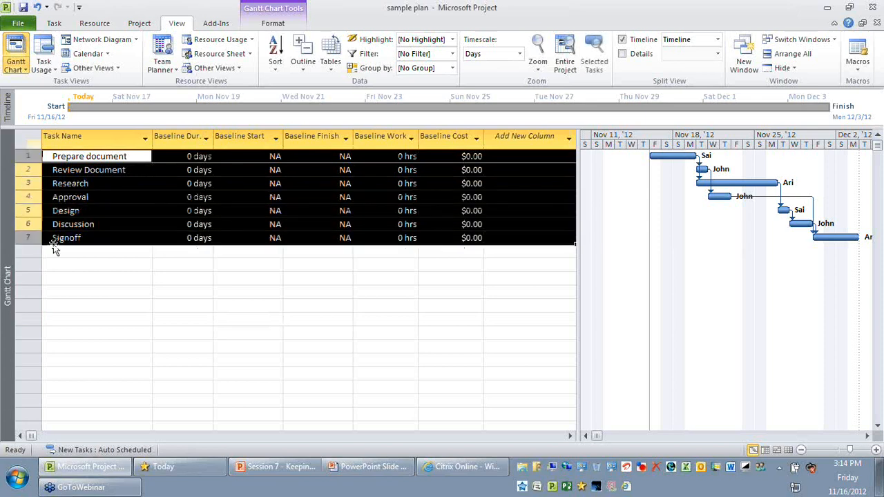
click(159, 296)
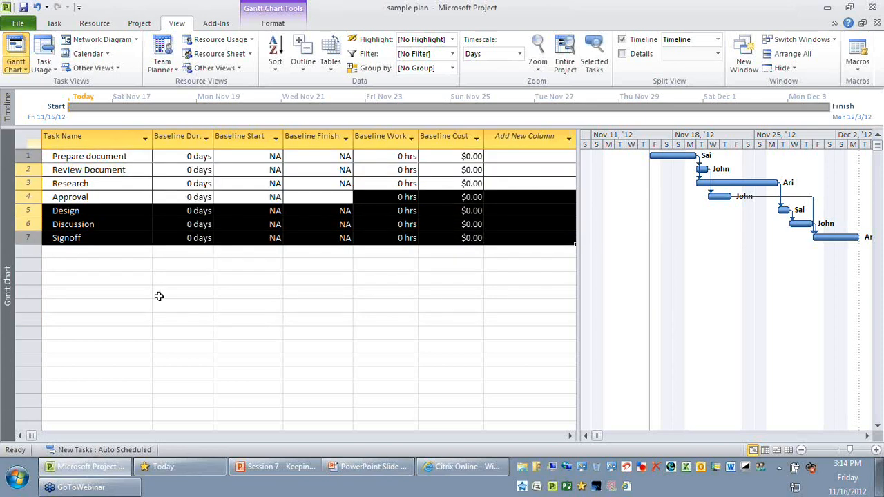
click(115, 253)
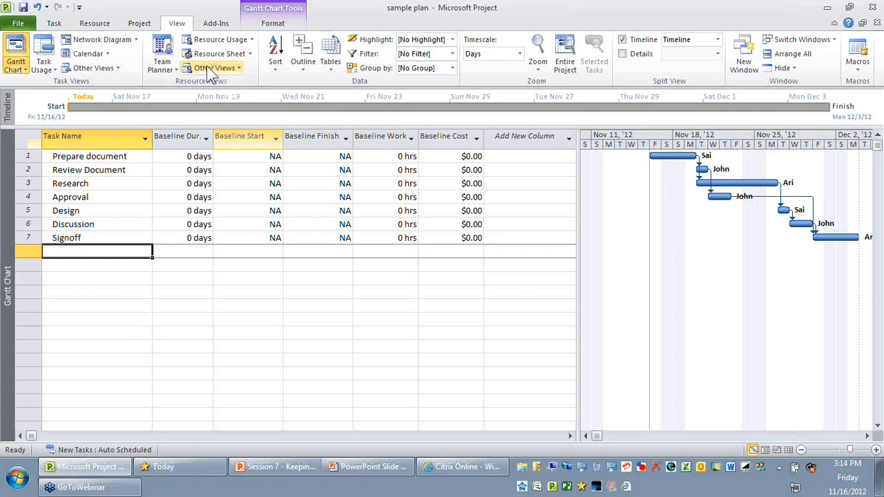
- Set a baseline for the entire project, using Baseline from the list of available baselines
click(145, 24)
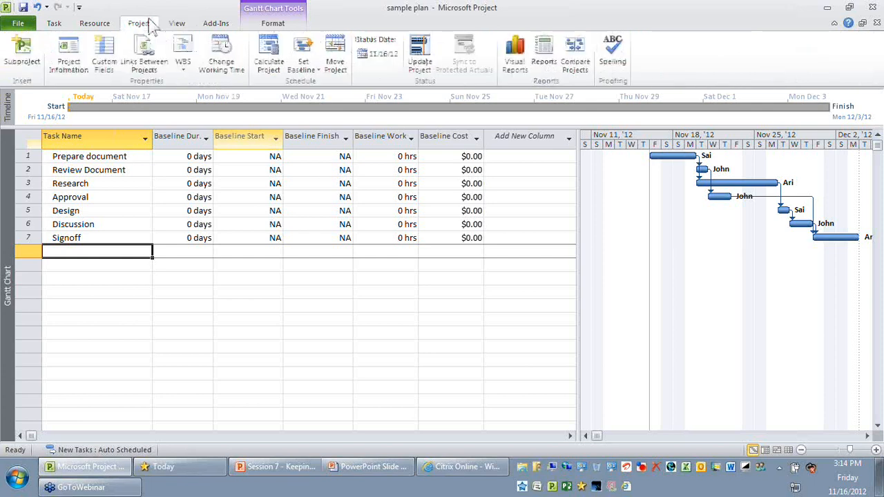
click(301, 73)
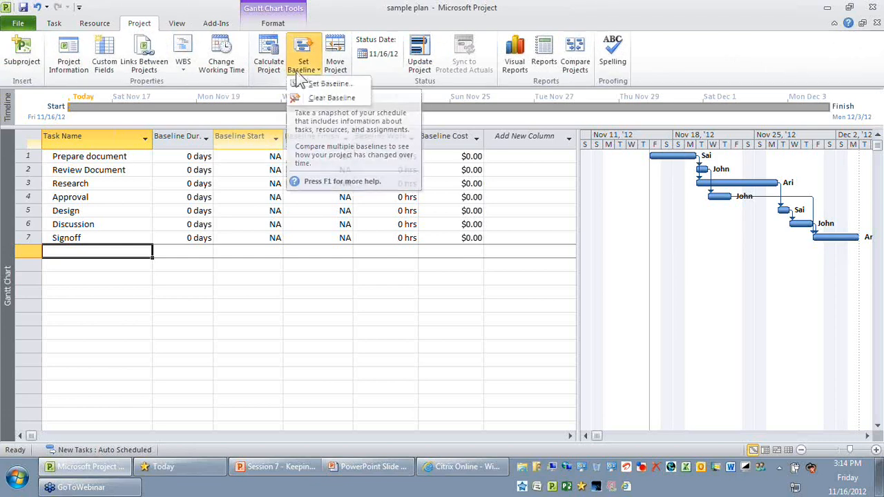
click(313, 83)
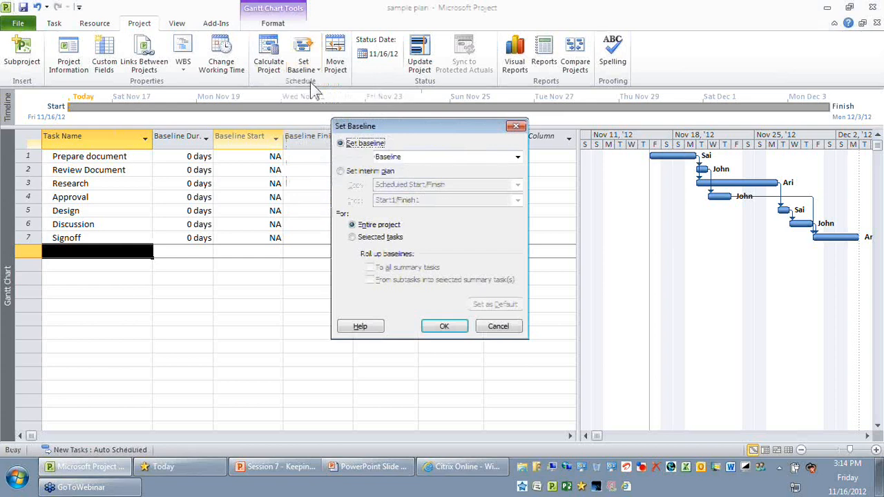
drag(395, 130, 343, 111)
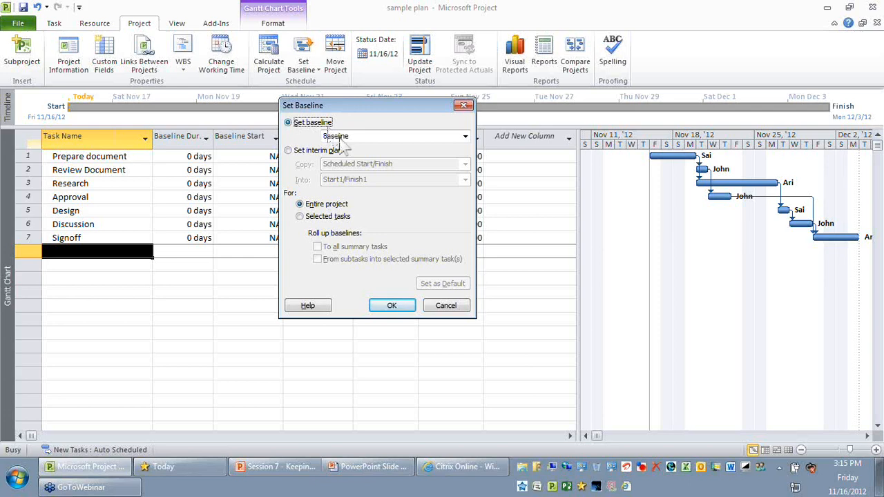
click(339, 140)
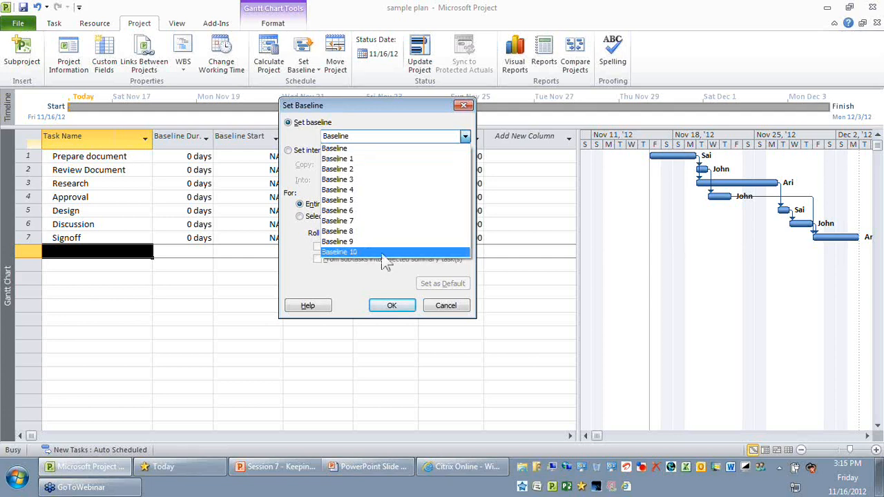
click(366, 152)
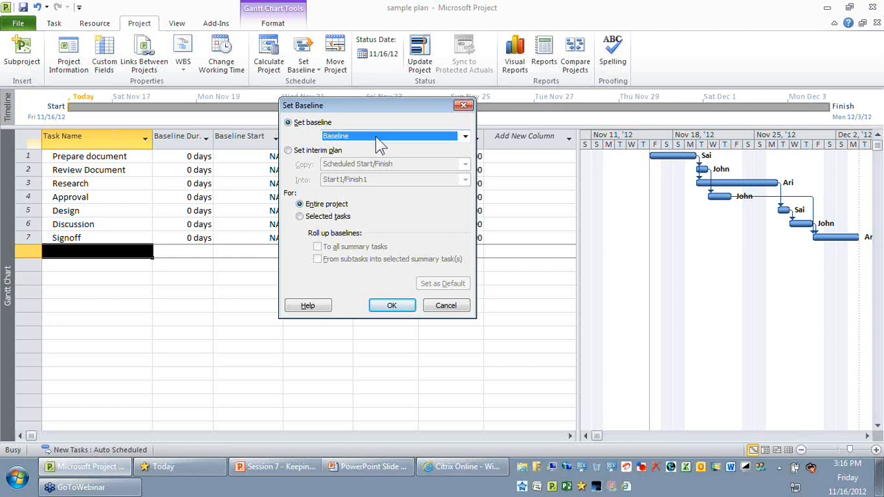
click(380, 138)
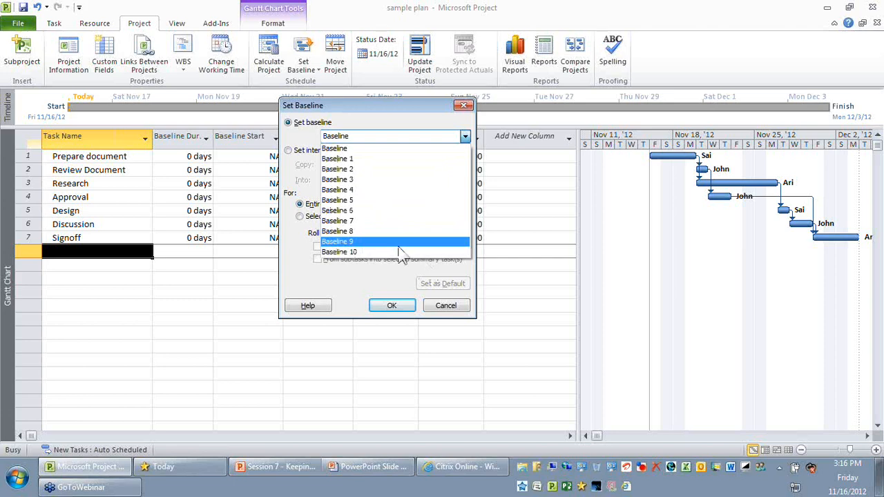
click(363, 149)
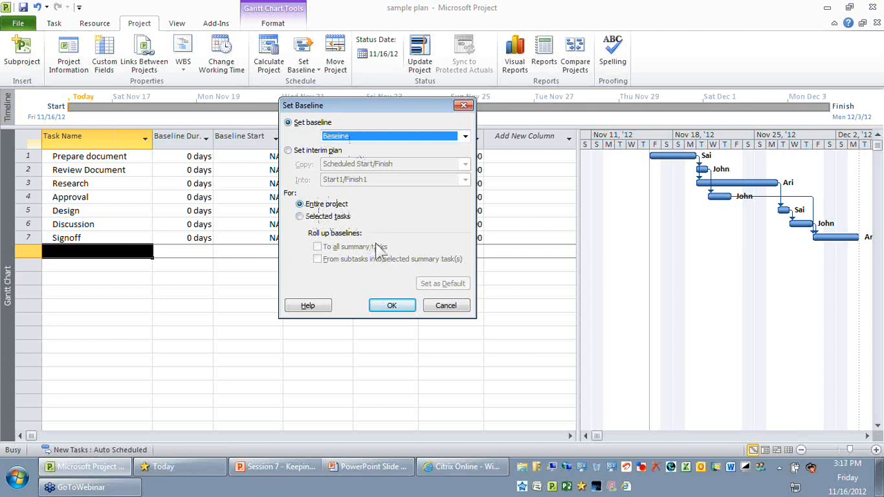
click(403, 311)
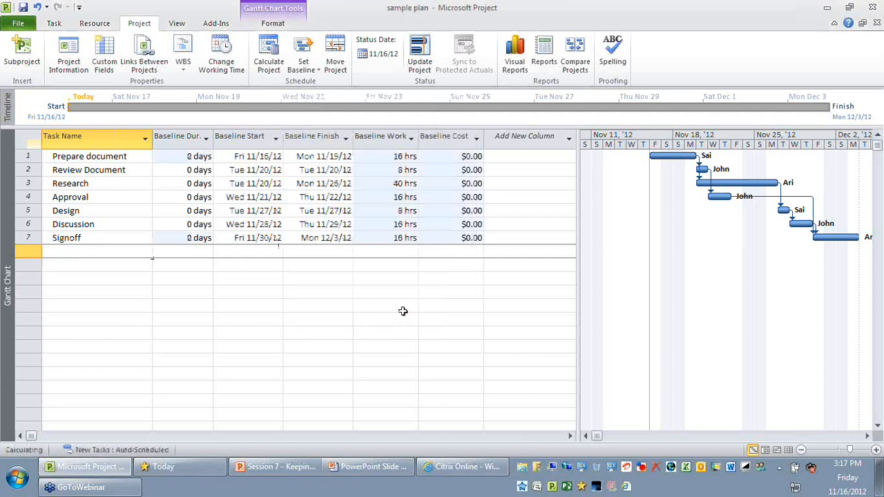
- Review the saved baseline duration, start, finish, work and cost values of all tasks
click(318, 346)
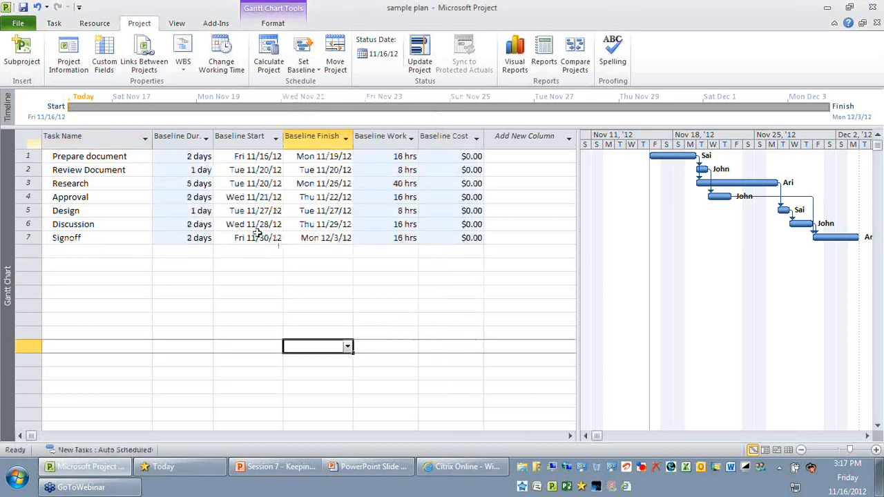
click(186, 138)
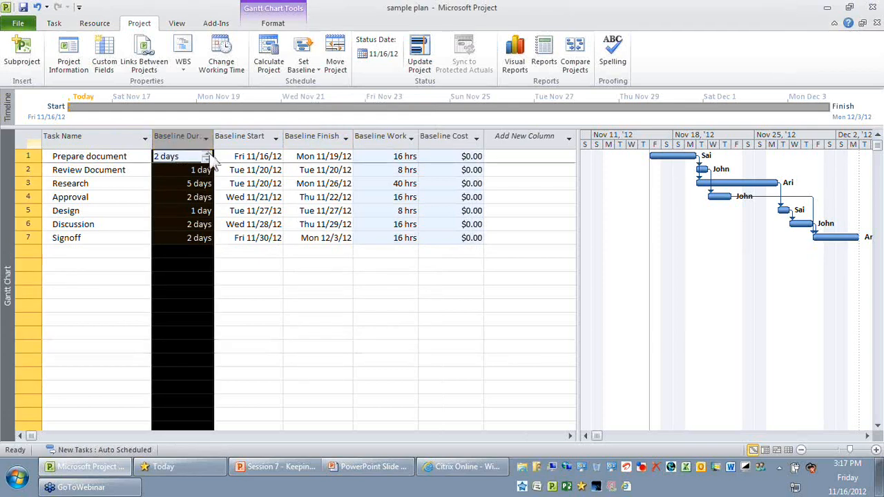
click(268, 303)
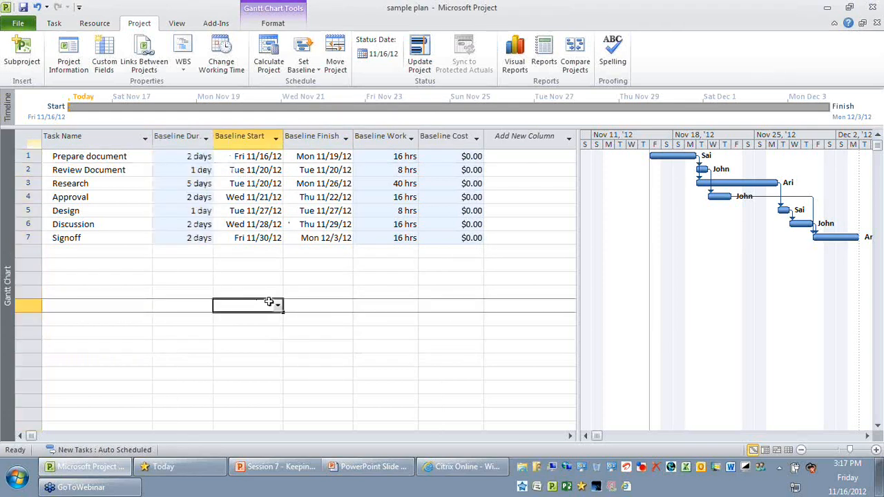
click(253, 136)
click(380, 136)
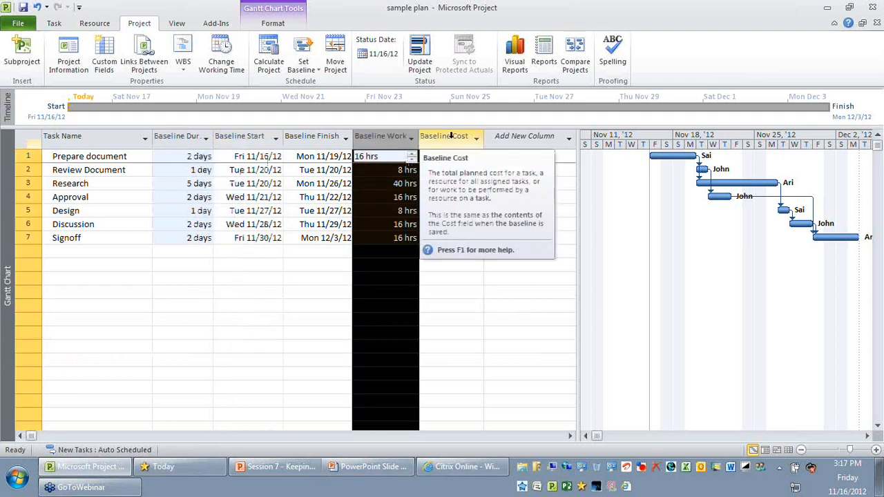
click(450, 136)
click(428, 368)
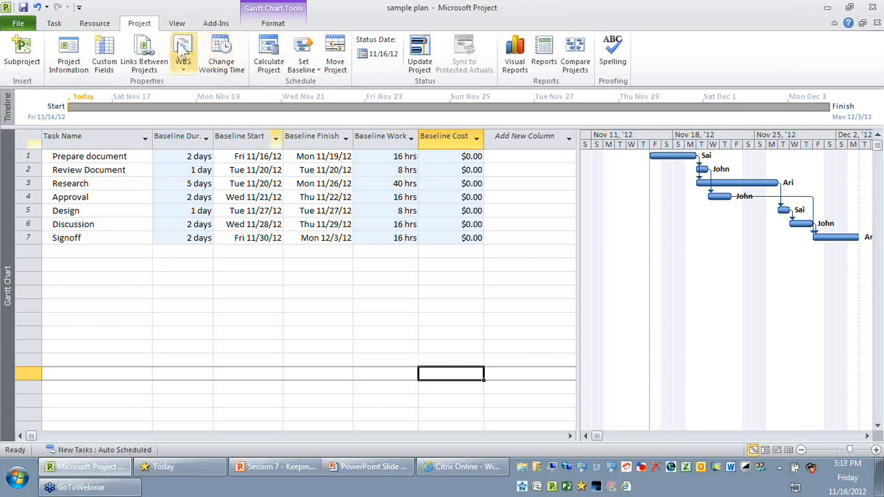
- Switch to the Resource Sheet view and check the standard rates of the resources
click(176, 22)
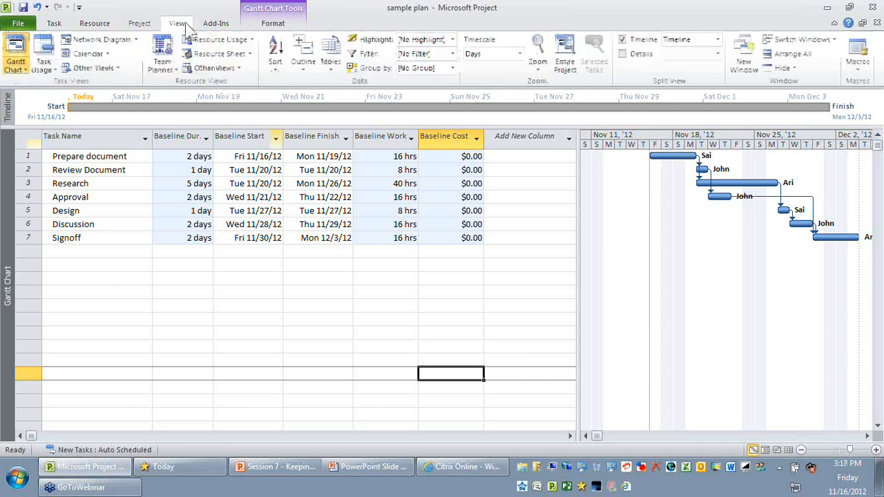
click(216, 55)
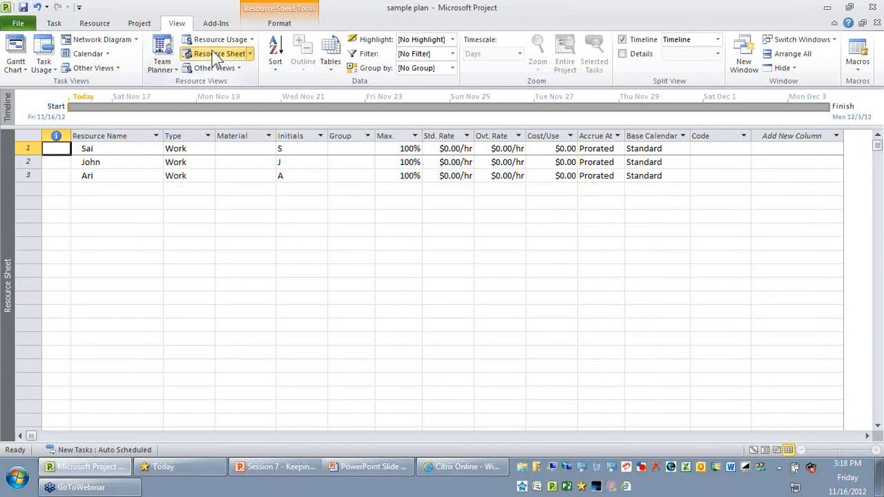
click(352, 407)
click(436, 136)
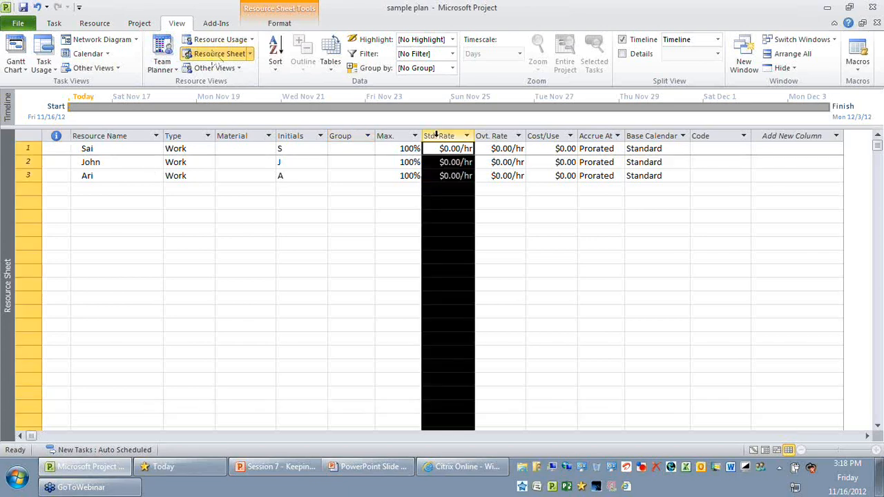
click(499, 366)
- Apply the Work table to the resource sheet and check the resources' Baseline work column
click(330, 62)
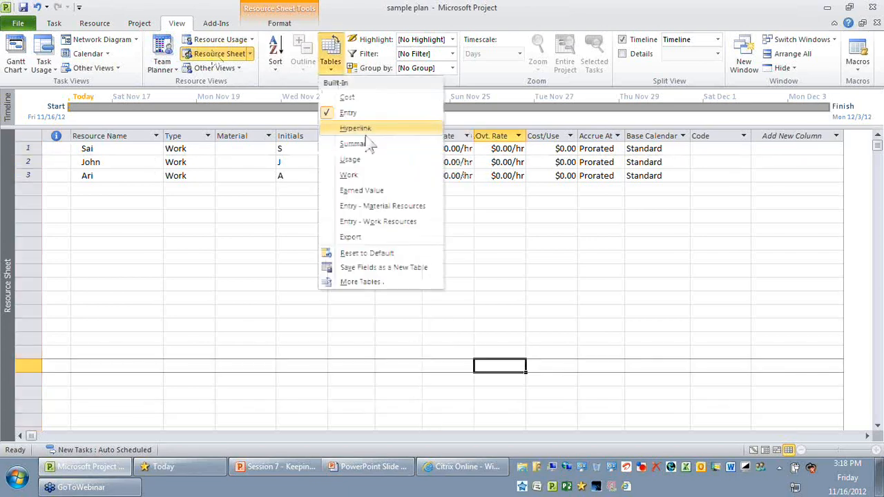
click(386, 282)
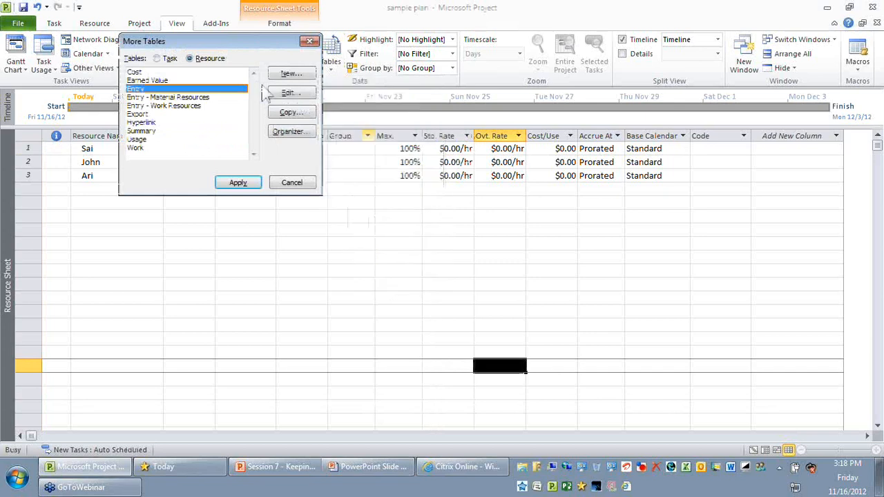
click(159, 150)
click(250, 182)
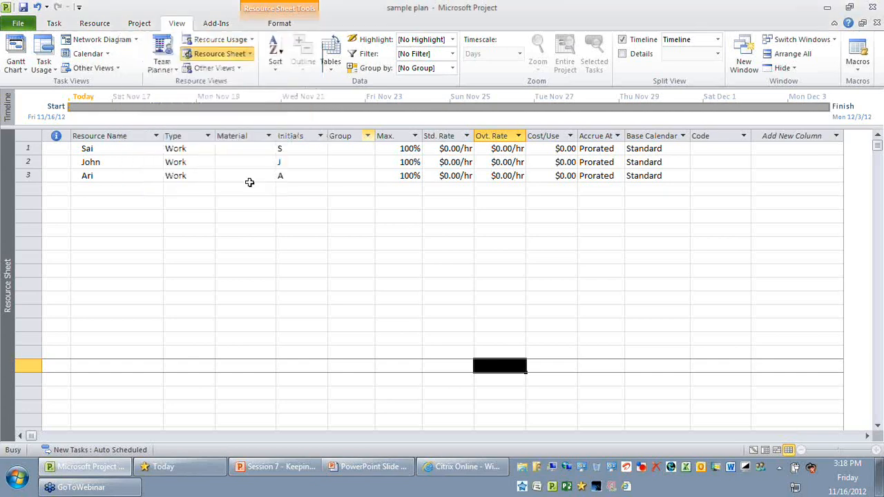
click(258, 297)
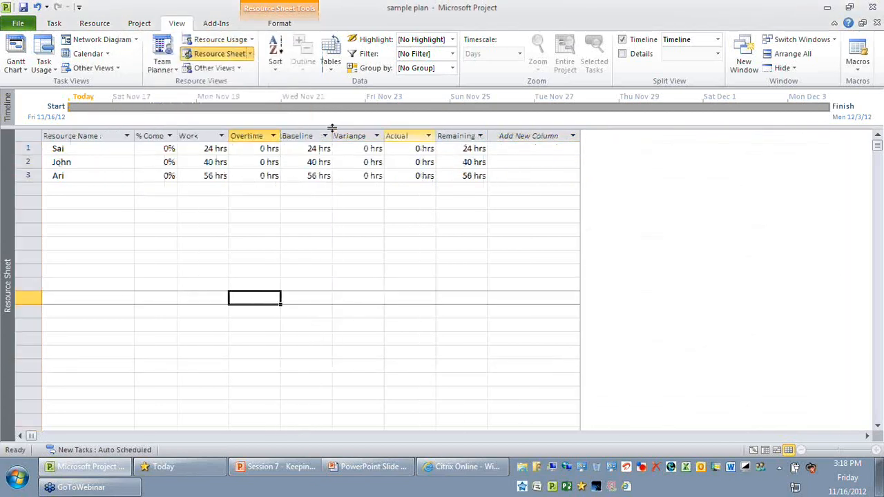
click(307, 135)
click(314, 232)
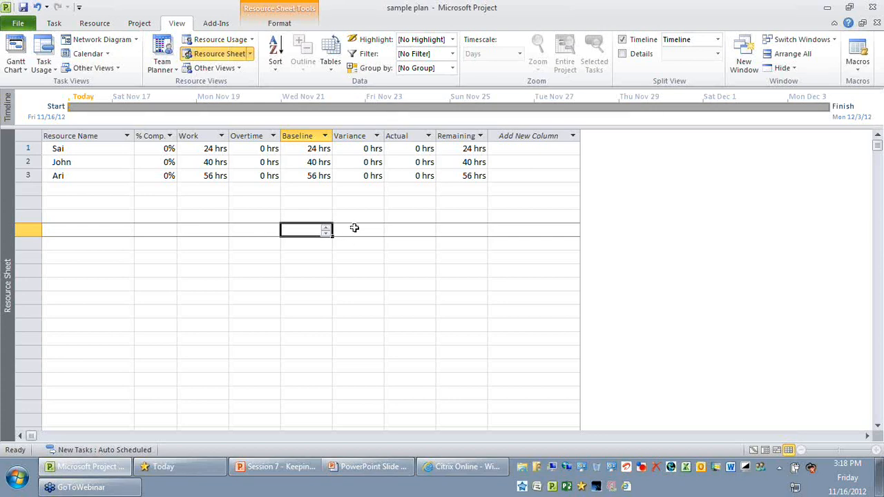
- Restore the Entry table in the resource sheet and in the Gantt Chart view
click(334, 74)
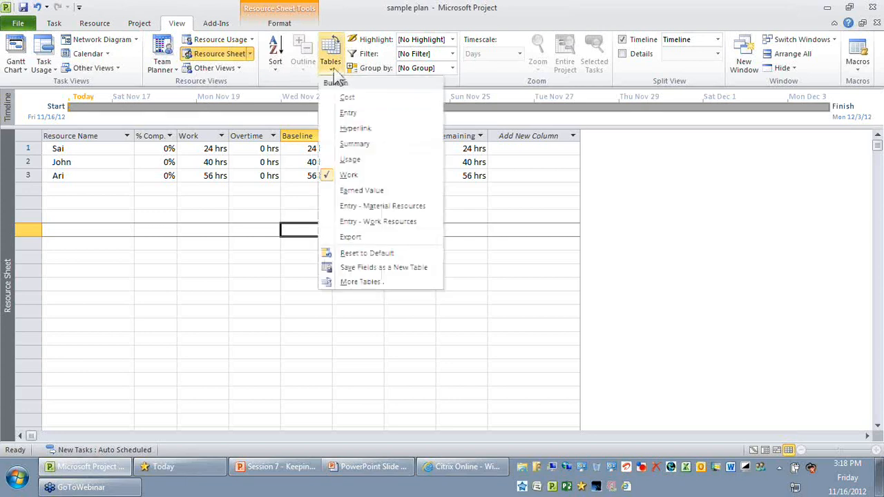
click(340, 112)
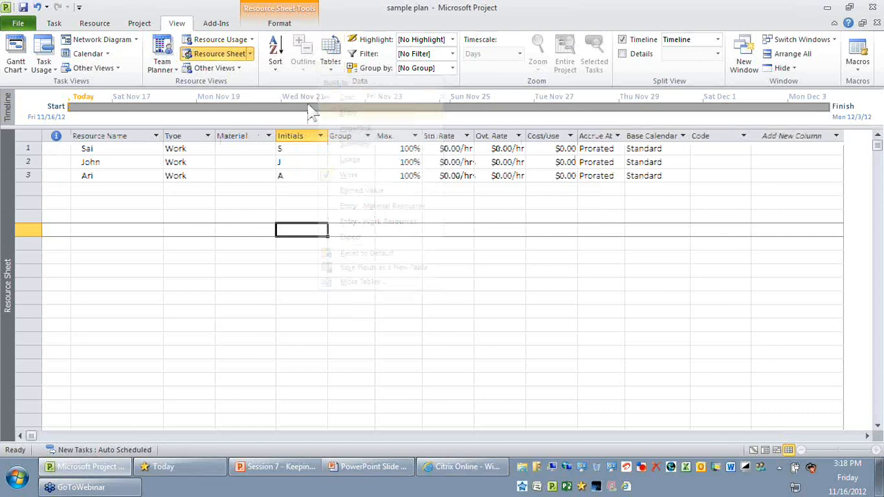
click(15, 55)
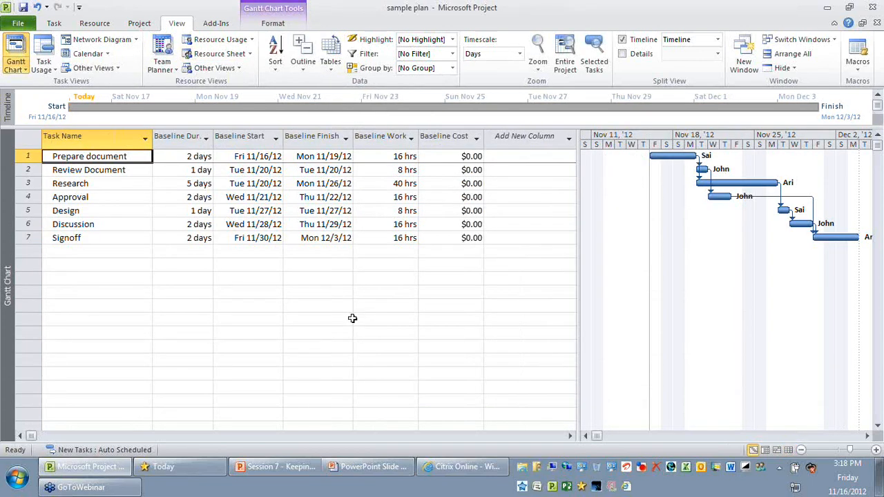
click(330, 55)
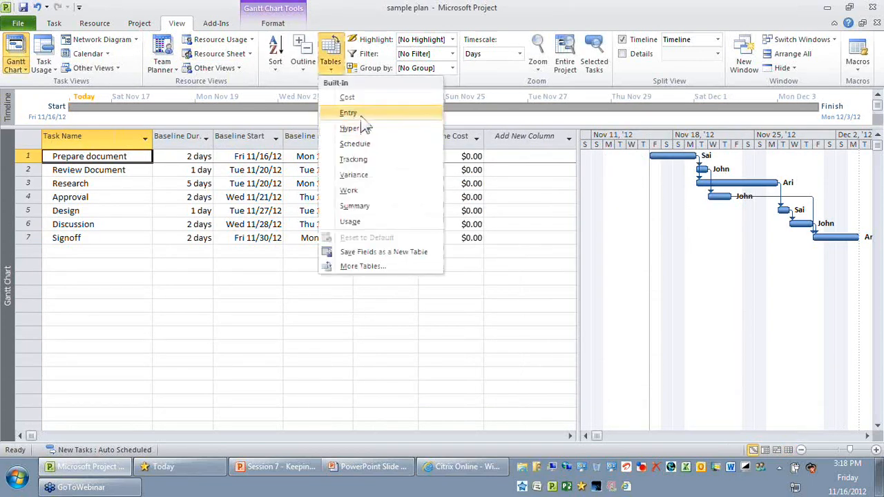
click(361, 115)
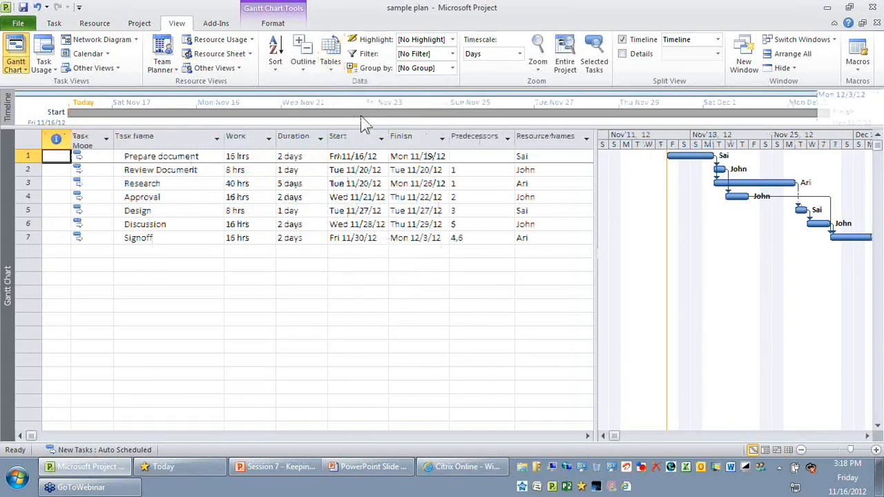
click(407, 138)
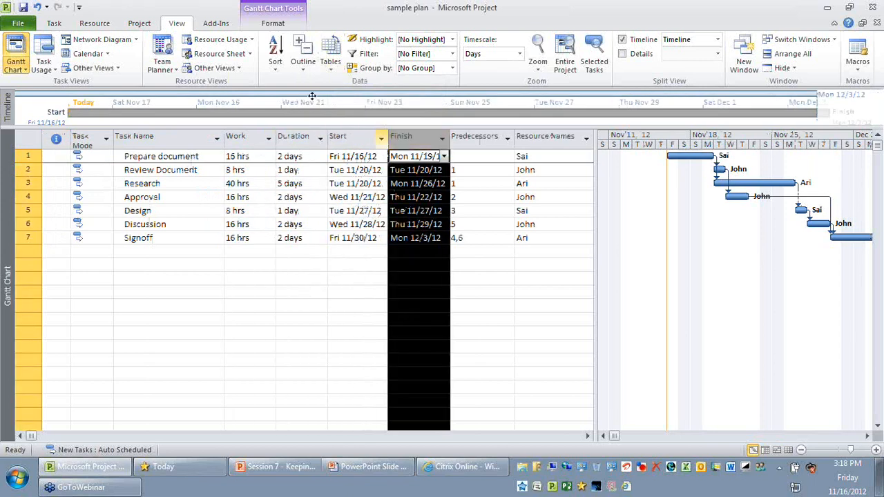
- Apply the Baseline table to the task list and move the divider to show more of the Gantt bars
click(329, 62)
click(387, 268)
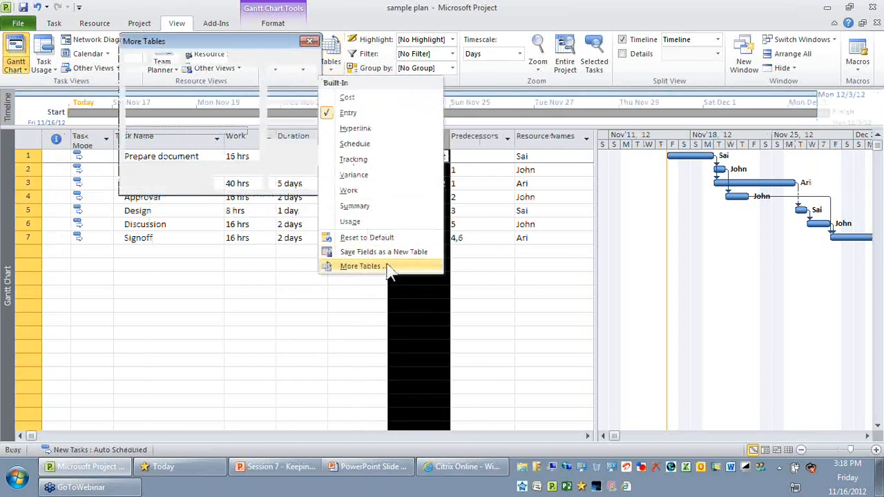
click(139, 72)
click(238, 182)
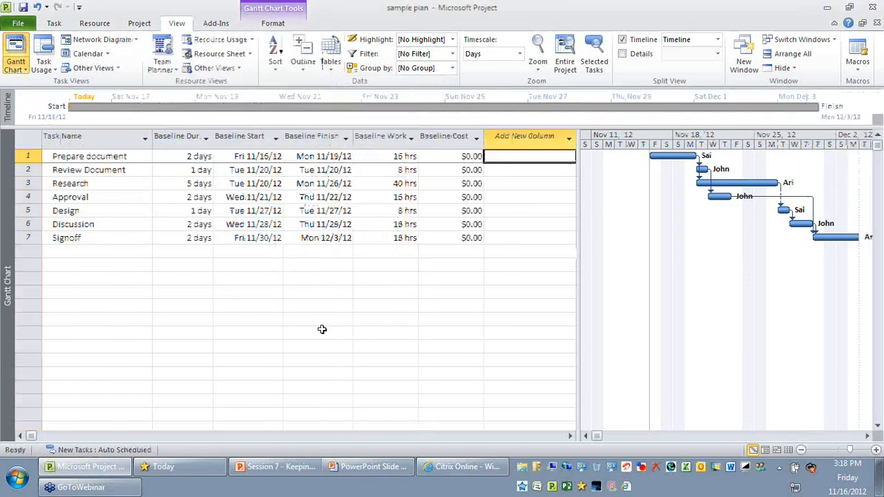
click(318, 333)
drag(580, 286, 543, 286)
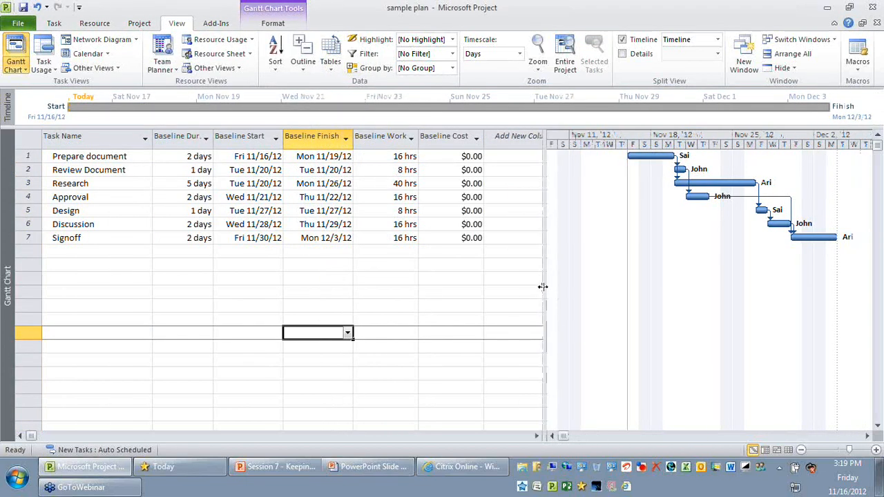
- Examine the baseline duration, start, finish, work and cost columns across all tasks
click(176, 136)
click(243, 136)
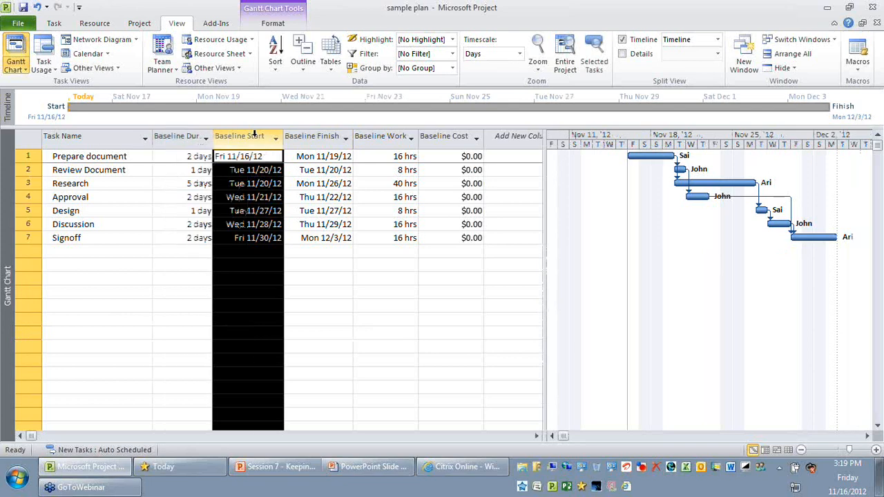
click(222, 196)
click(194, 172)
click(248, 171)
click(202, 171)
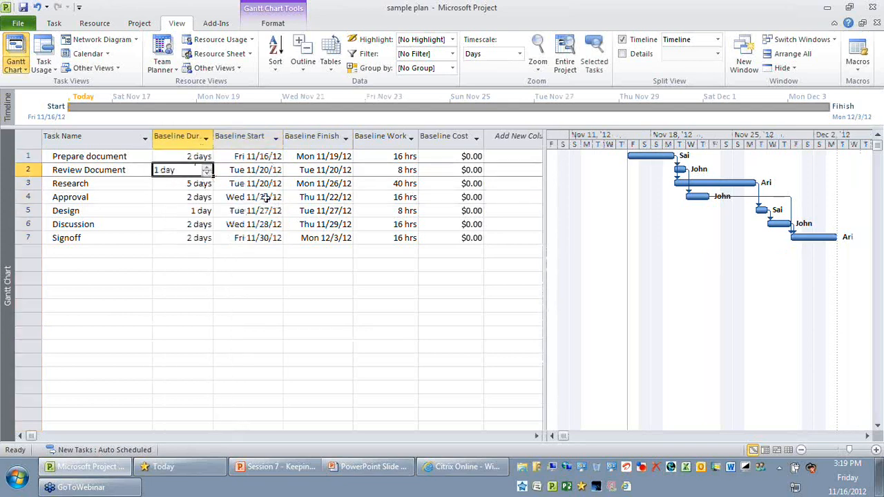
drag(188, 155, 457, 242)
click(276, 304)
click(198, 158)
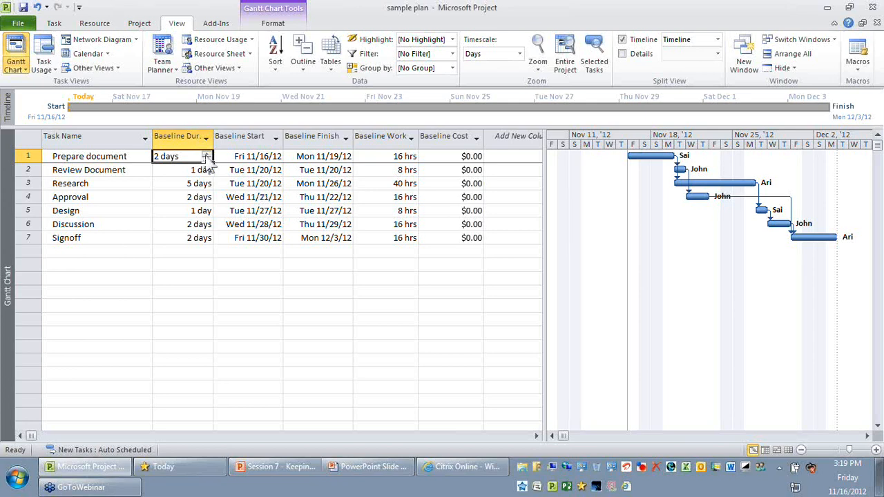
click(300, 155)
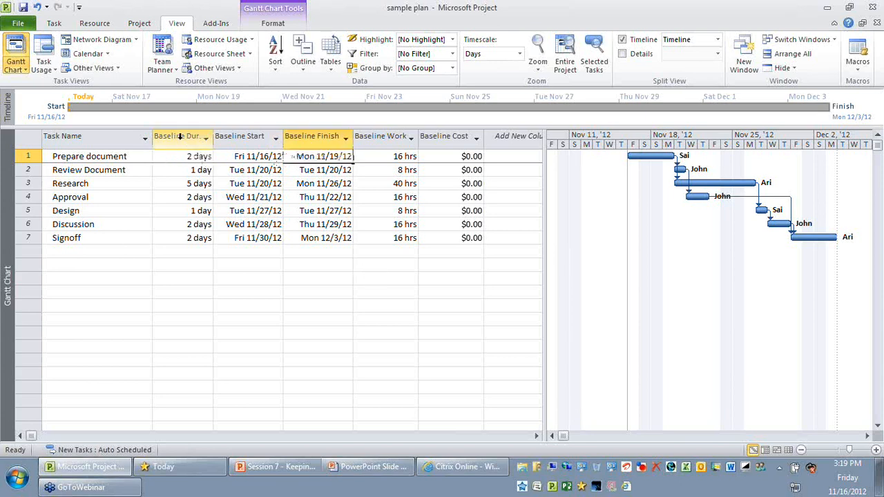
drag(181, 136, 428, 136)
click(406, 277)
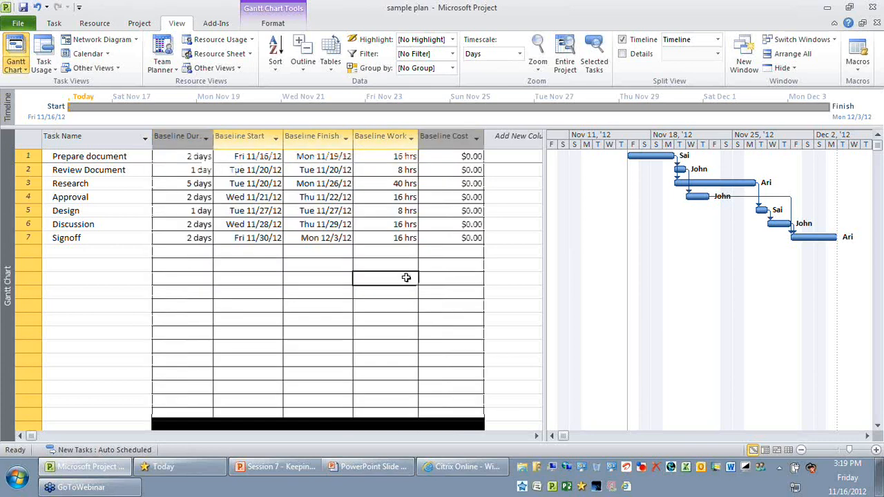
drag(187, 136, 370, 135)
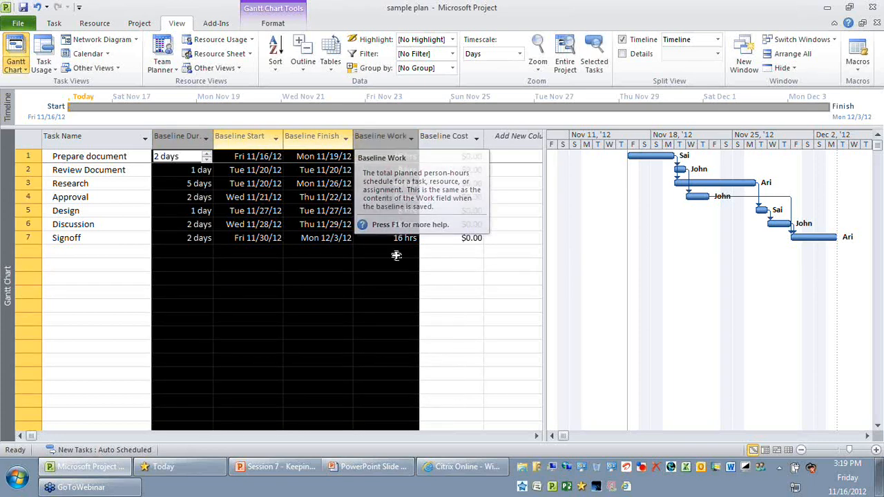
click(473, 278)
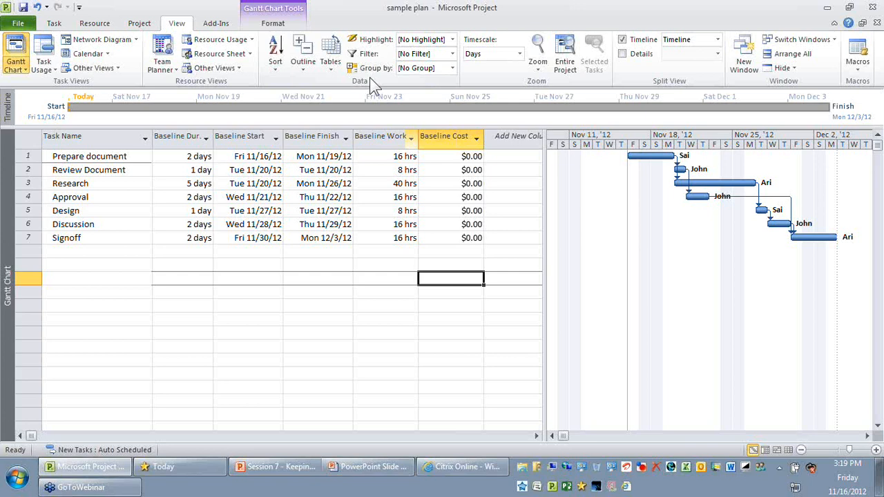
- Switch the task list back to the Entry table, enlarge the chart area slightly and check the Start and Finish columns
click(332, 63)
click(349, 114)
click(251, 136)
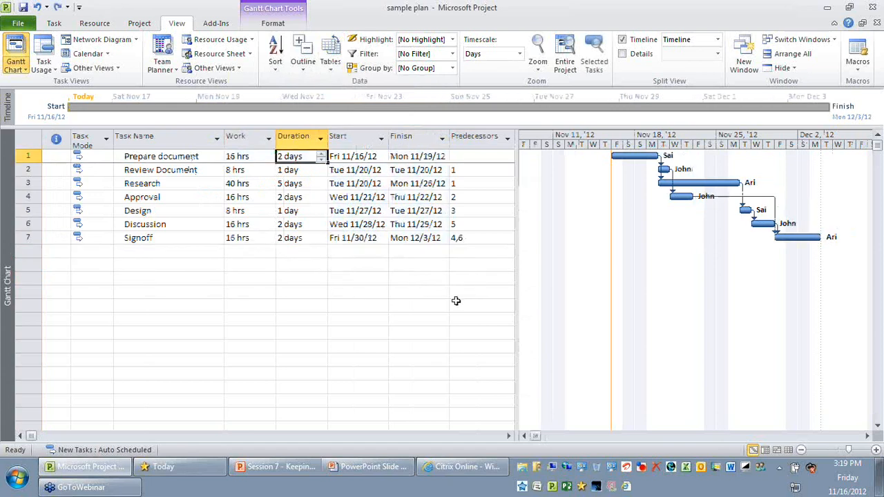
drag(520, 277, 501, 281)
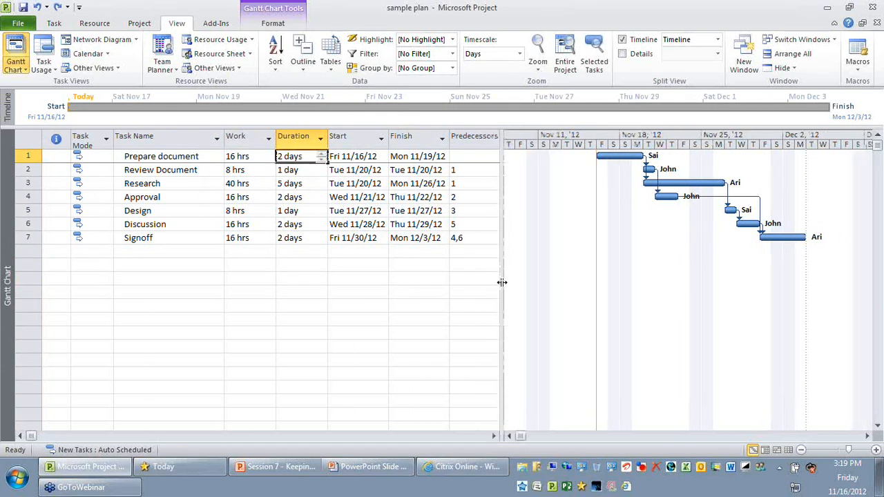
click(350, 136)
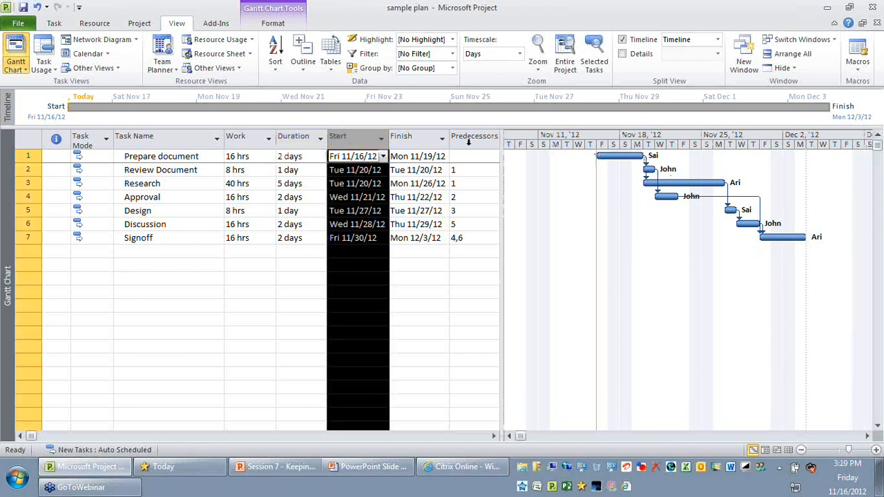
click(404, 136)
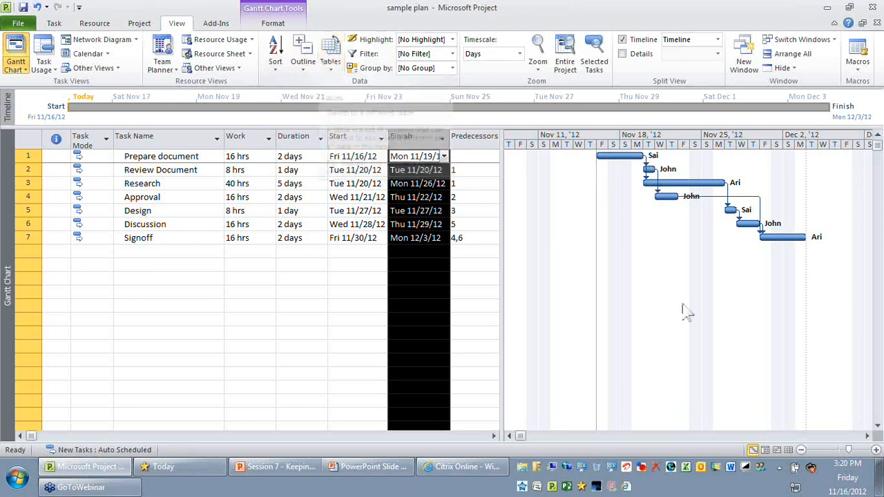
- Show the bars of the Baseline last saved on Fri 11/16/12 in the Gantt chart
right_click(652, 231)
mouse_move(728, 317)
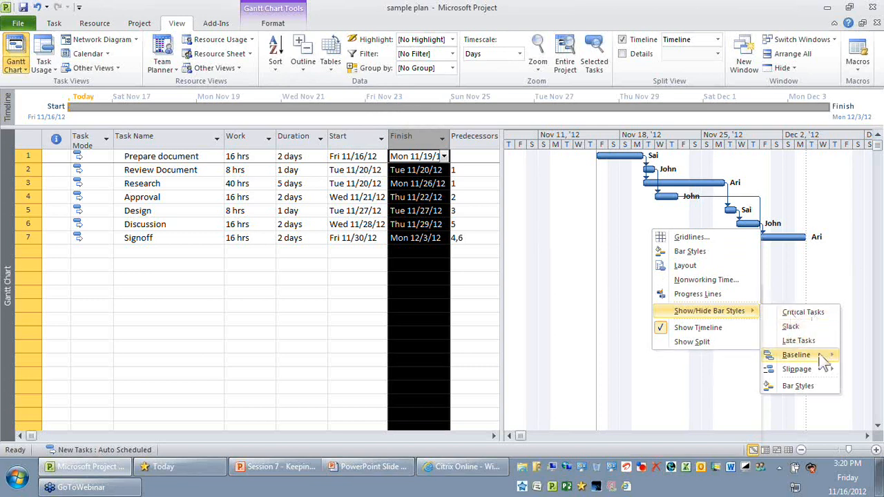
mouse_move(821, 358)
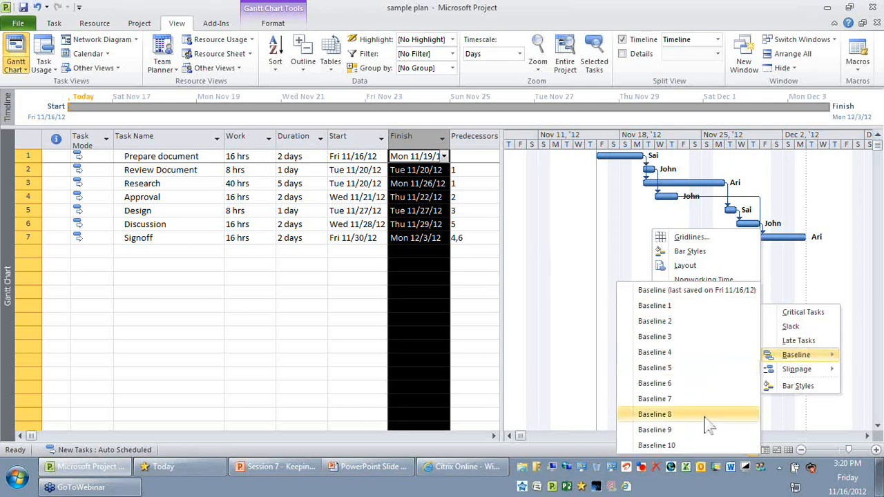
click(662, 290)
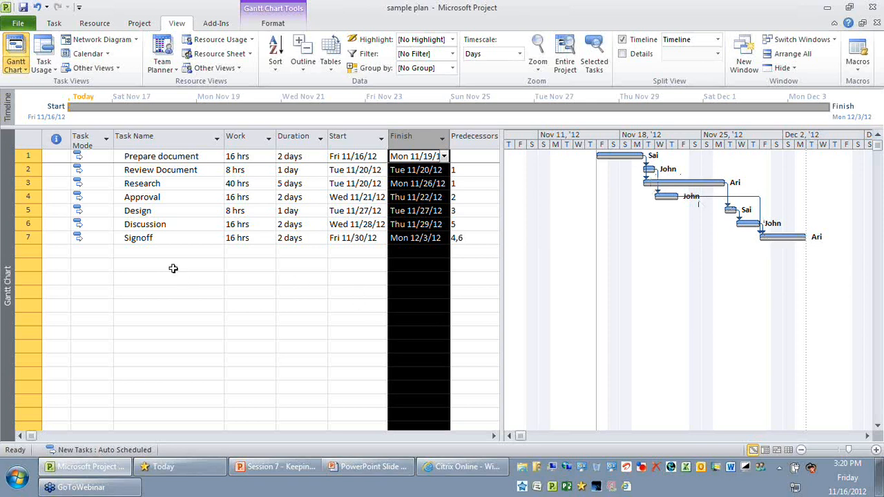
- Review the task names and the current work, duration and finish columns alongside the baseline bars
click(174, 267)
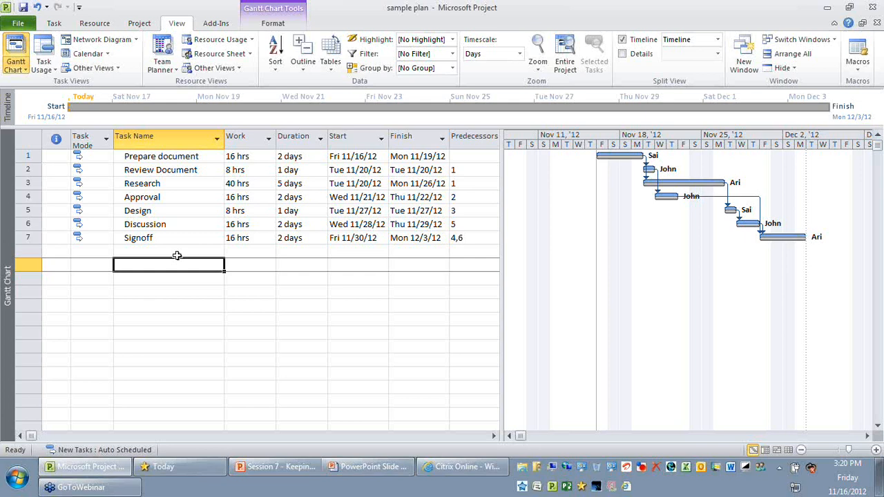
click(190, 141)
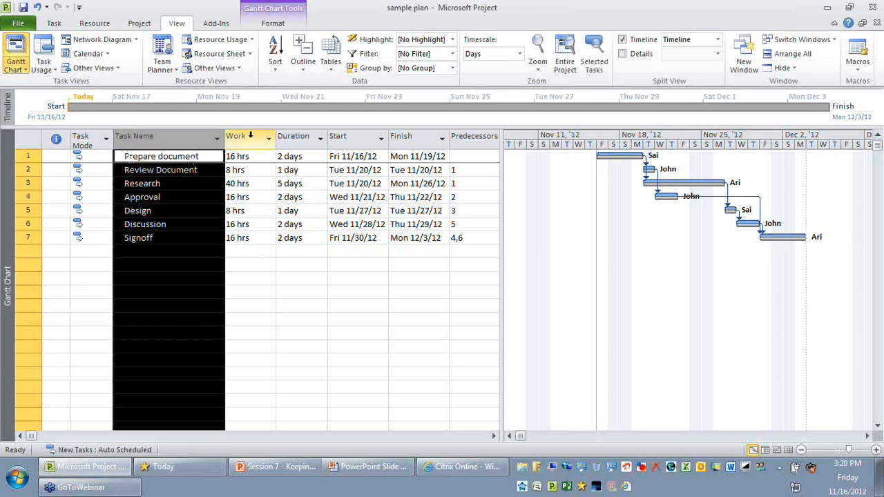
click(252, 139)
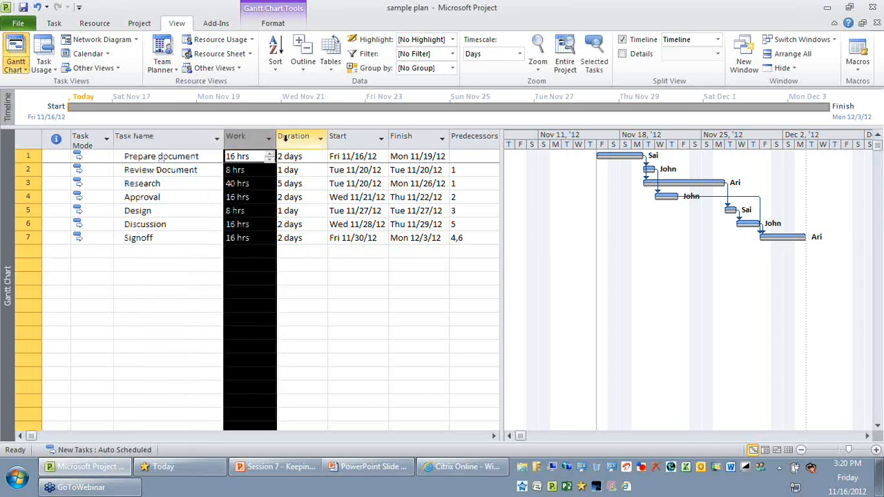
click(320, 139)
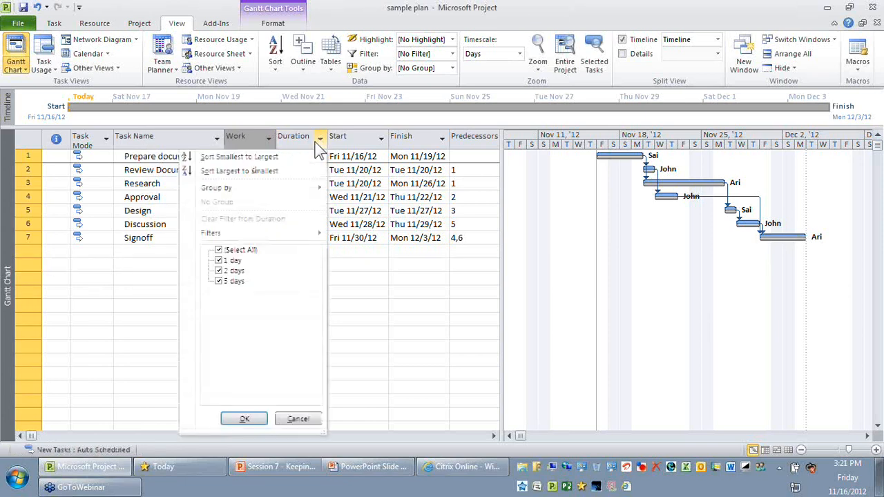
click(407, 136)
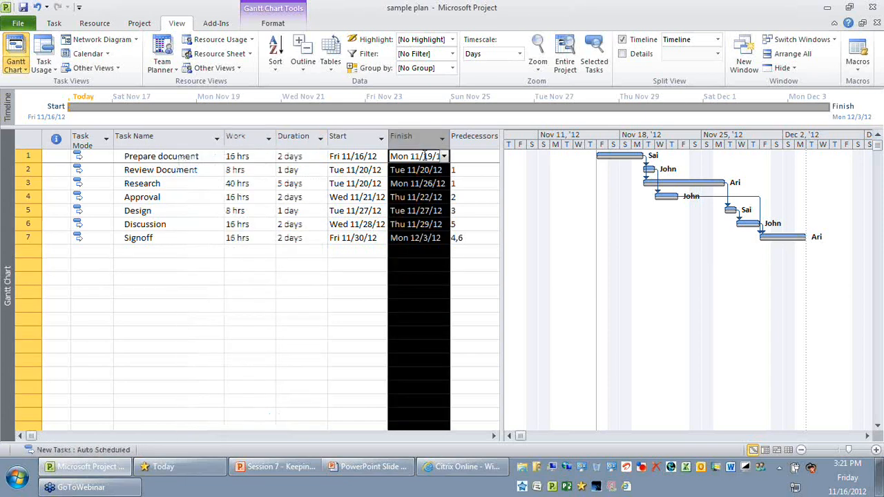
click(345, 276)
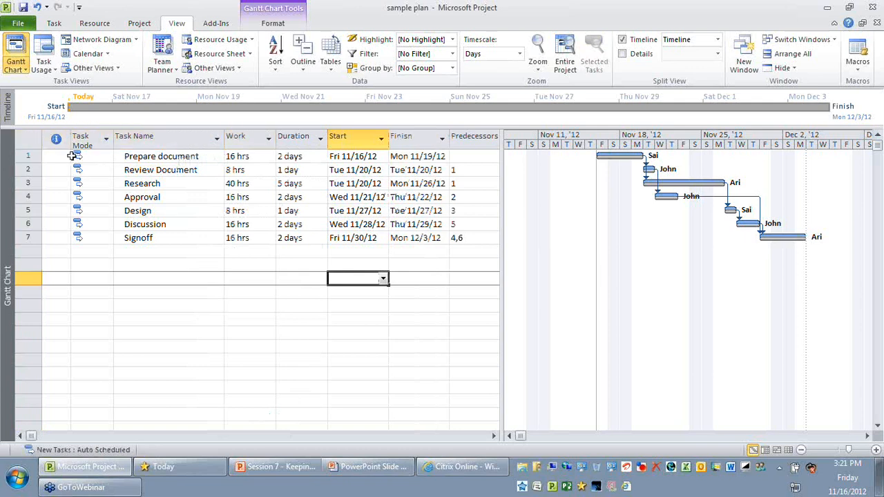
click(290, 306)
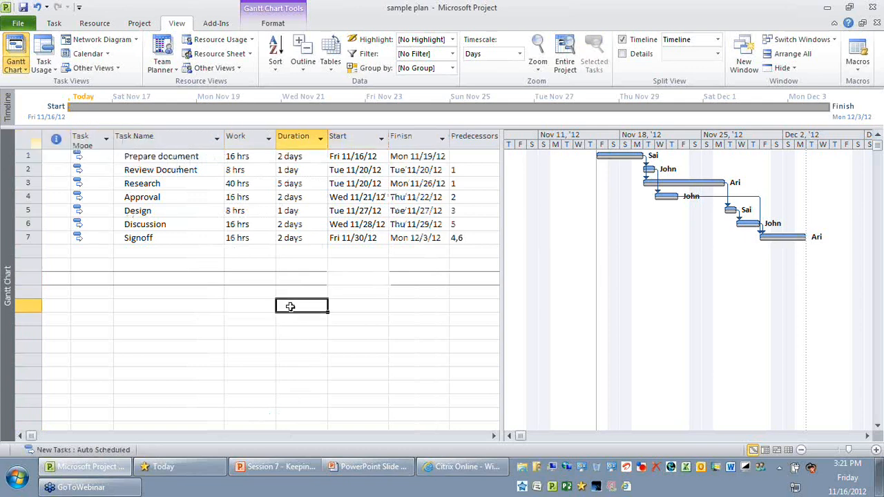
click(291, 307)
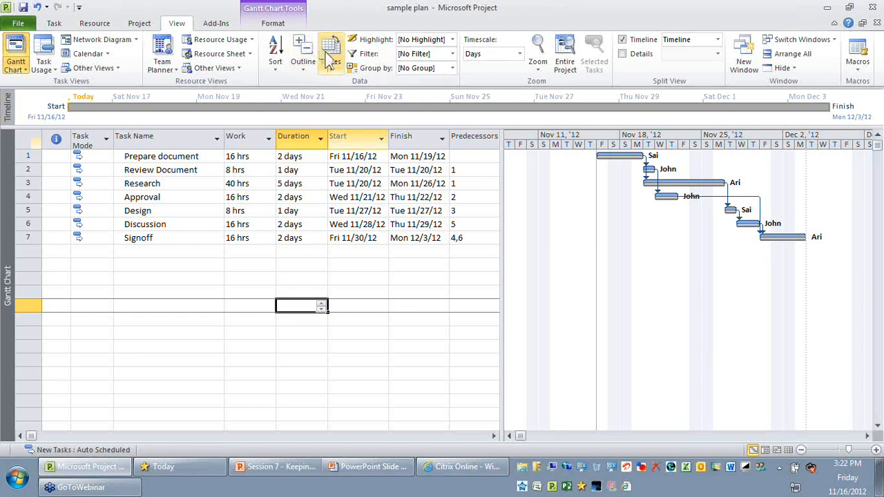
- Switch the task list to the Tracking table
click(330, 60)
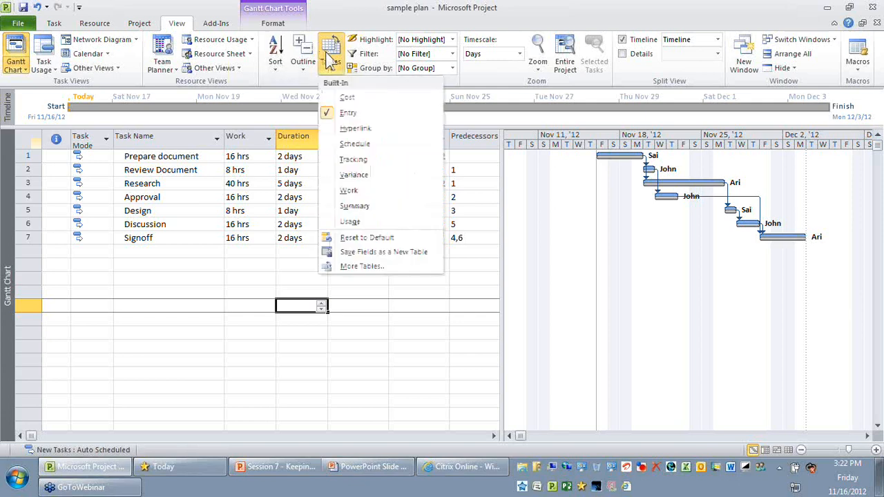
click(354, 159)
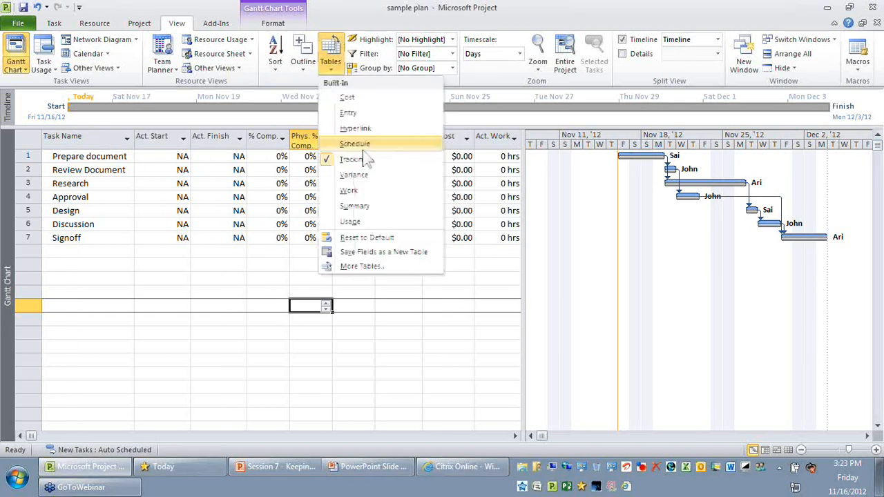
click(126, 263)
drag(176, 131, 455, 133)
click(311, 306)
- Examine the Act. Start, Act. Finish, % Comp. and Act. Dur. columns of the Tracking table
click(164, 137)
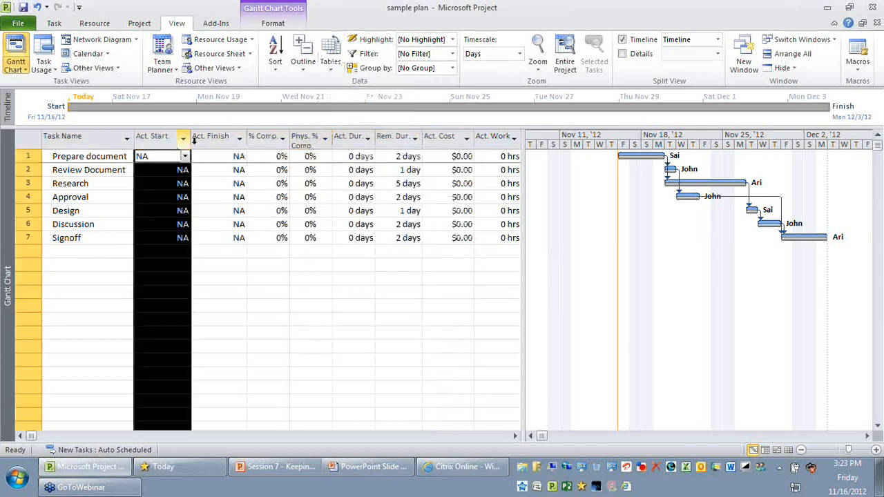
click(221, 137)
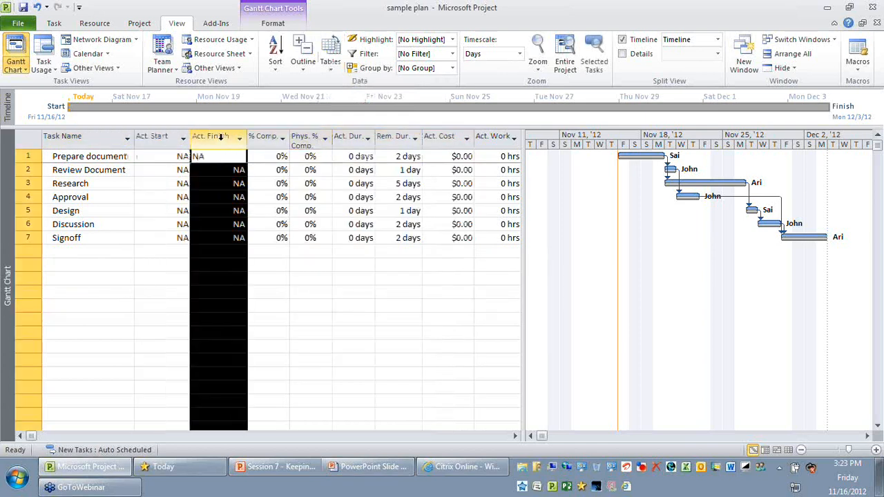
click(266, 137)
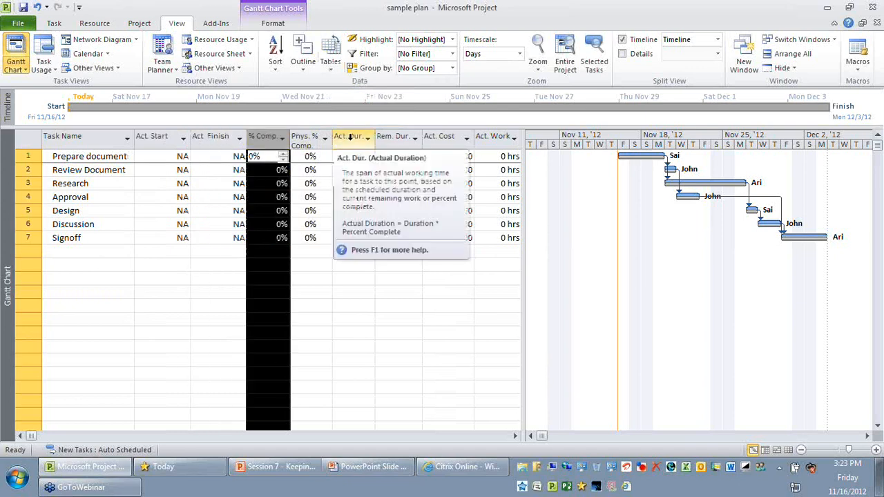
click(435, 291)
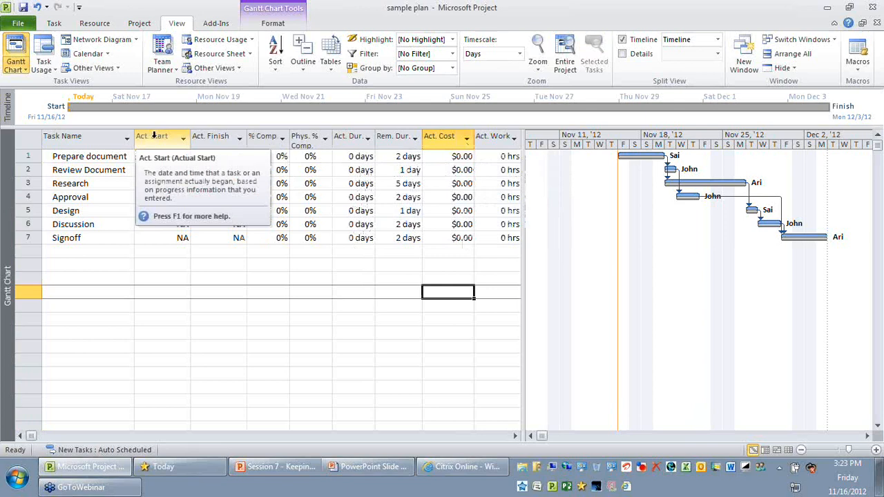
click(154, 136)
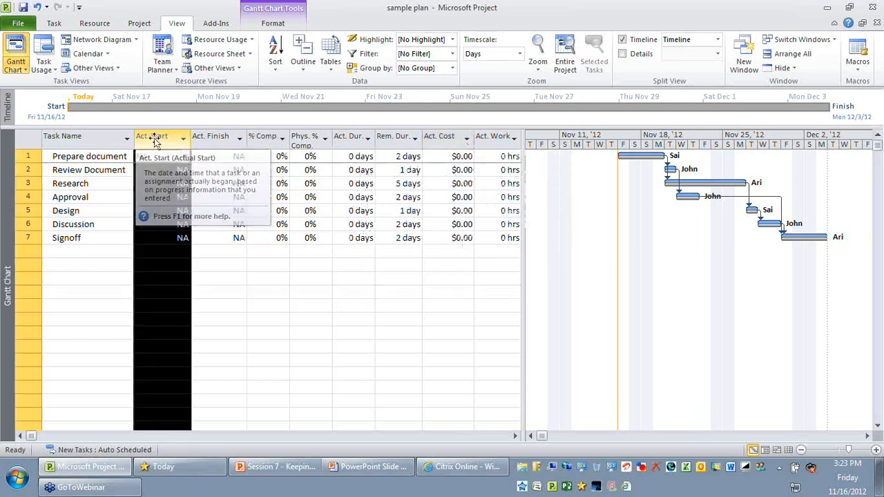
click(263, 136)
click(345, 139)
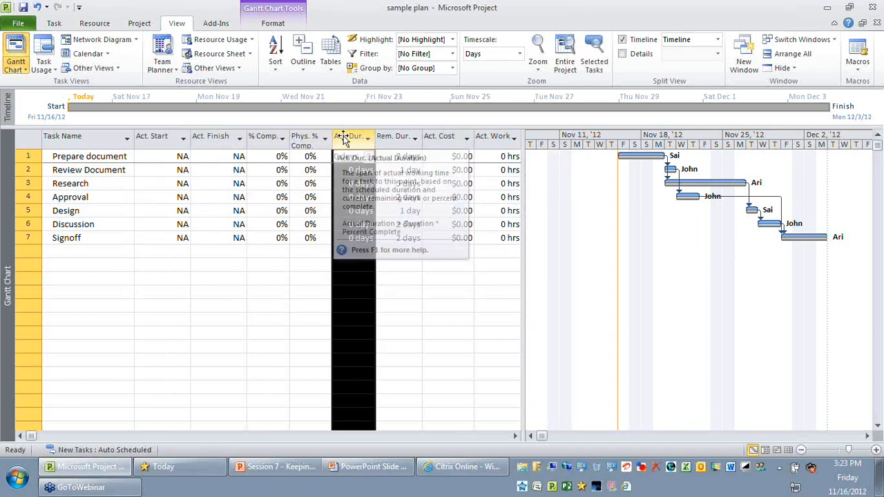
- Set % Comp. of Prepare document to 100% and check its actual start, actual finish and remaining duration
click(98, 157)
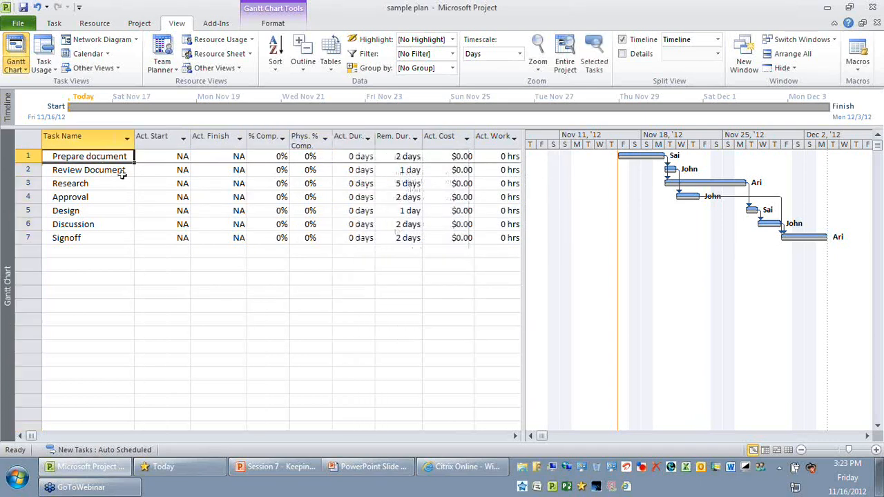
click(270, 157)
text(1)
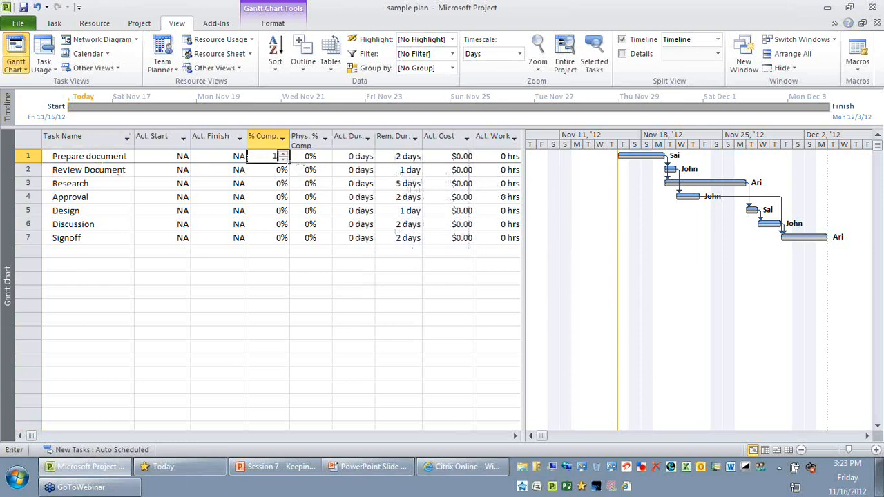
text(00)
key(Return)
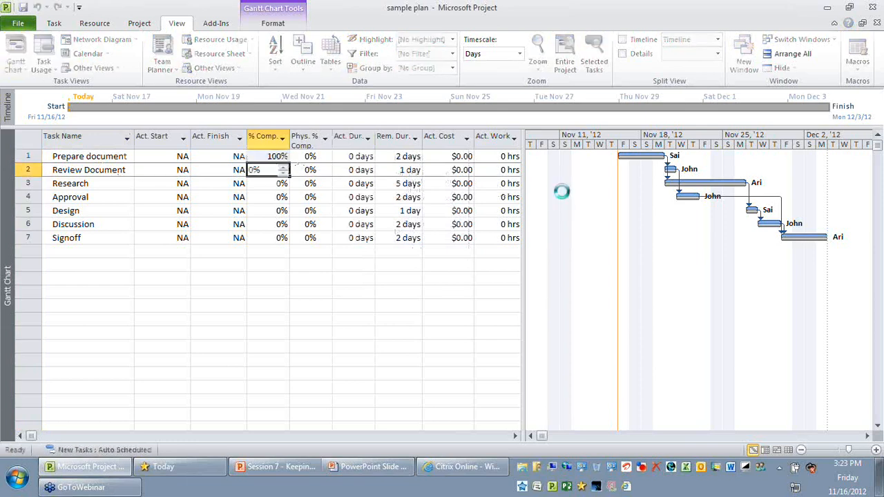
key(Up)
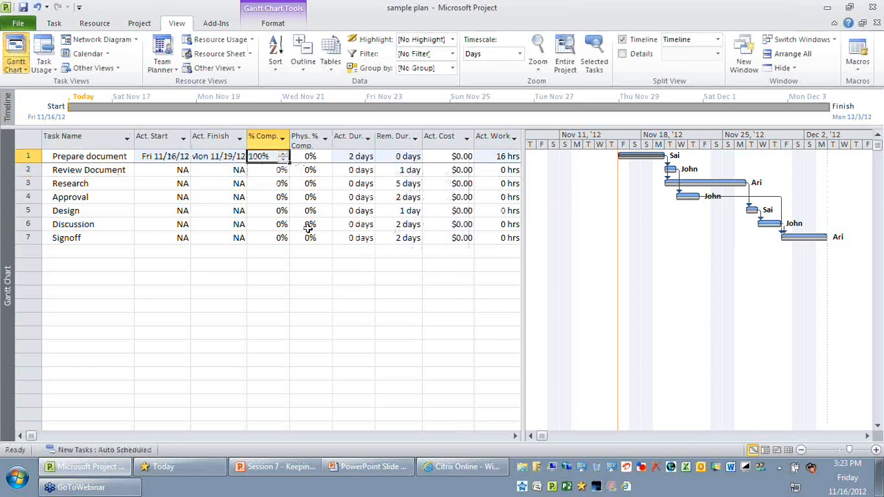
click(169, 157)
click(217, 156)
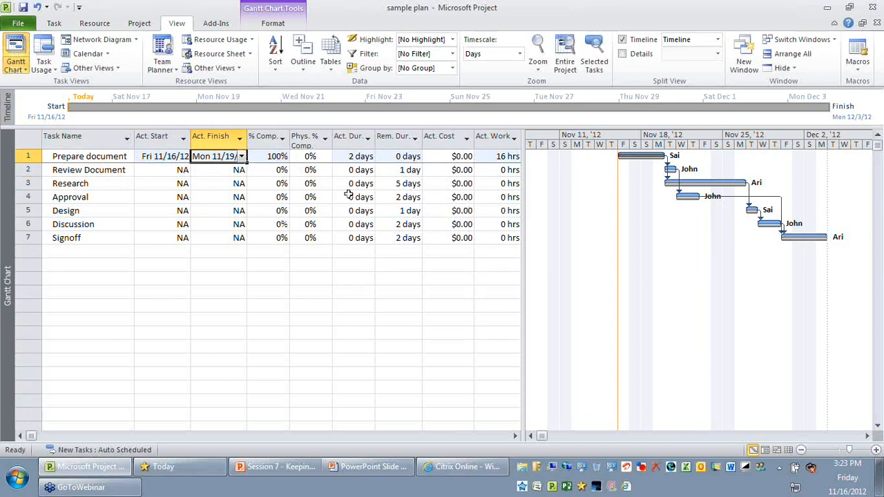
click(400, 156)
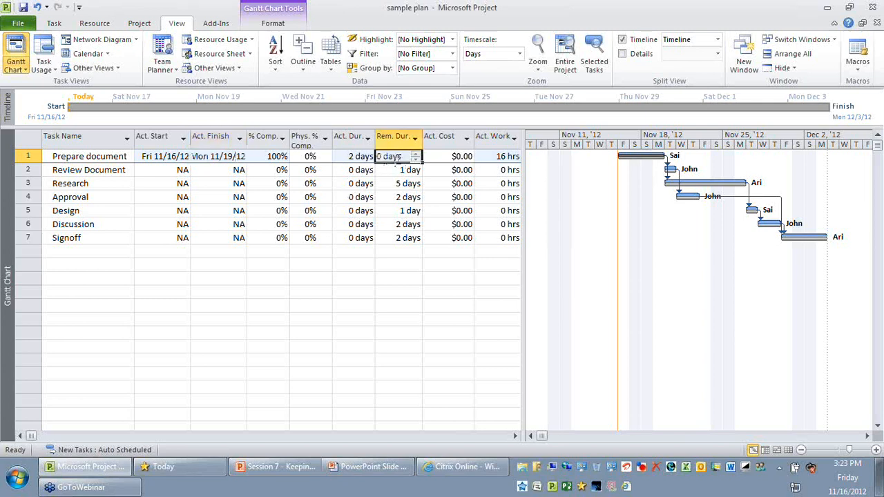
- Set the actual duration of Prepare document to 3 days and review the tasks that follow it
click(342, 155)
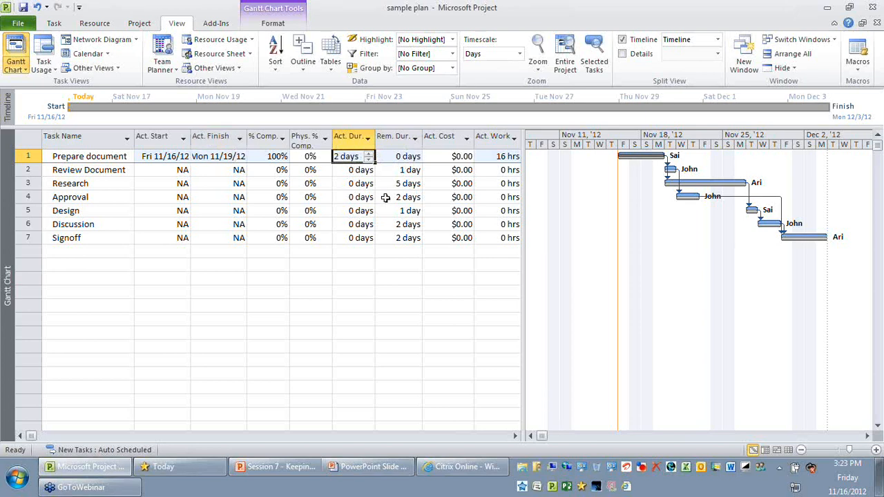
text(3)
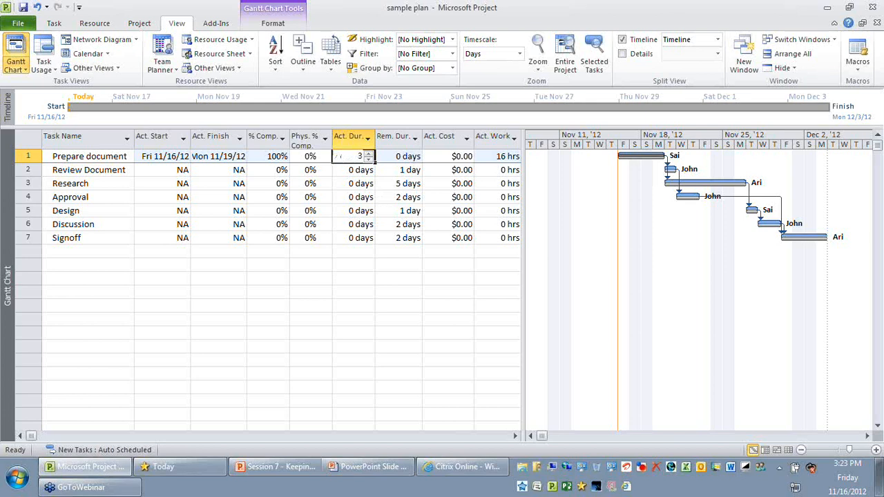
key(Return)
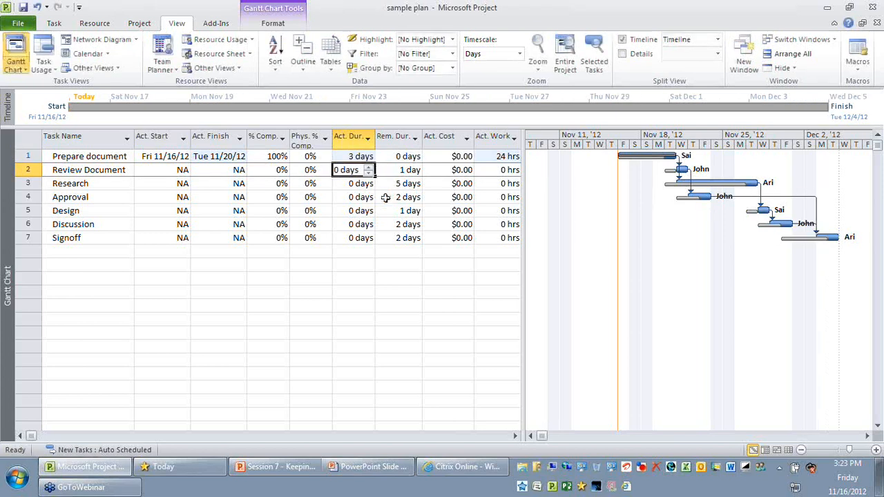
click(350, 155)
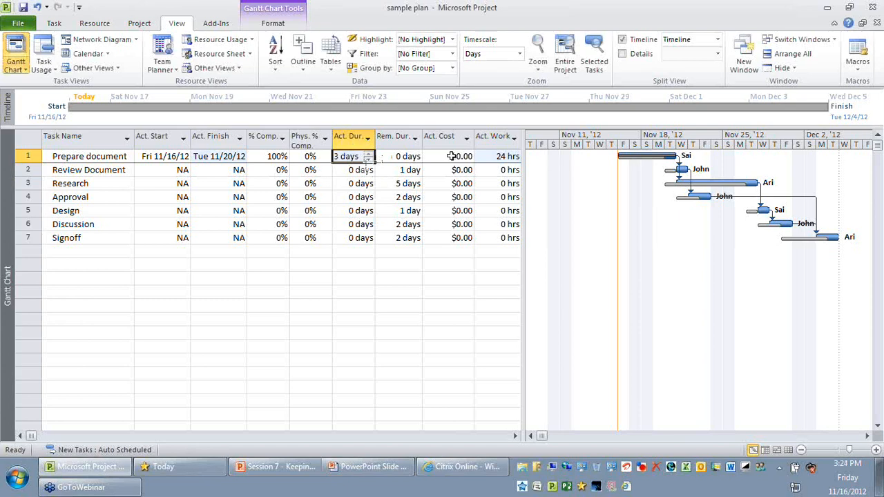
click(311, 289)
click(352, 156)
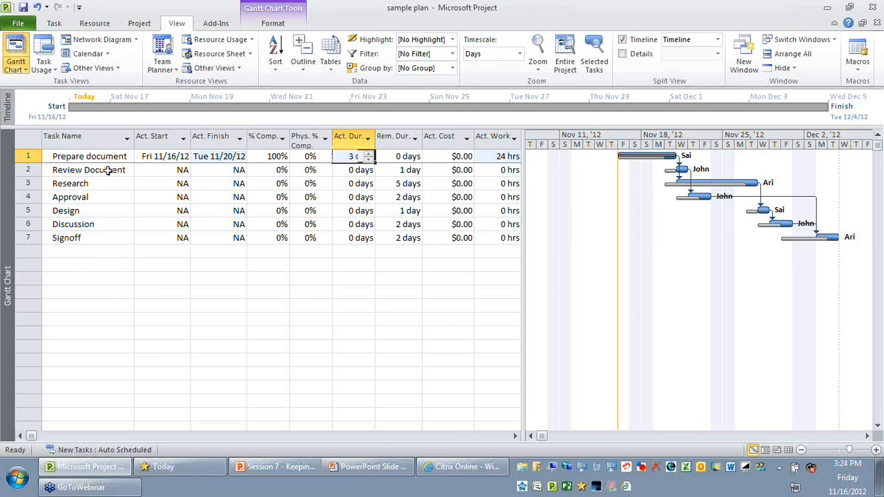
drag(108, 170, 197, 300)
click(197, 300)
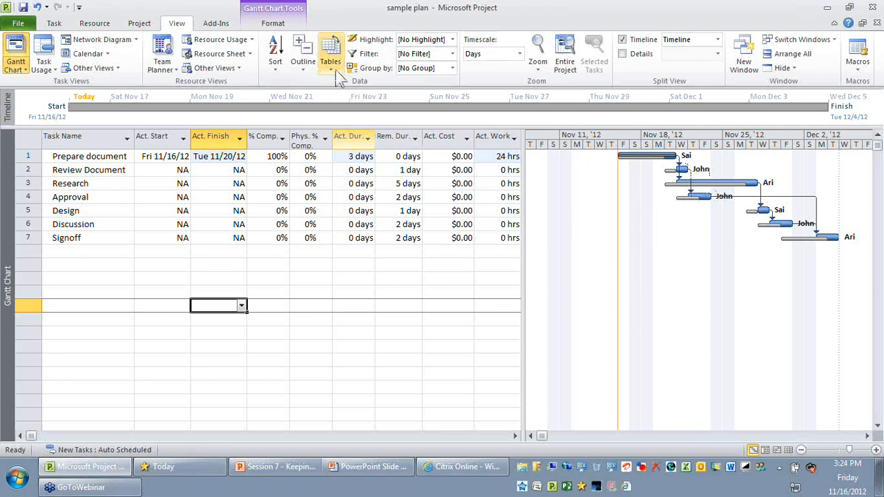
- Apply the Baseline table and check the baseline start and finish dates of Review Document and the tasks below
click(331, 69)
click(360, 266)
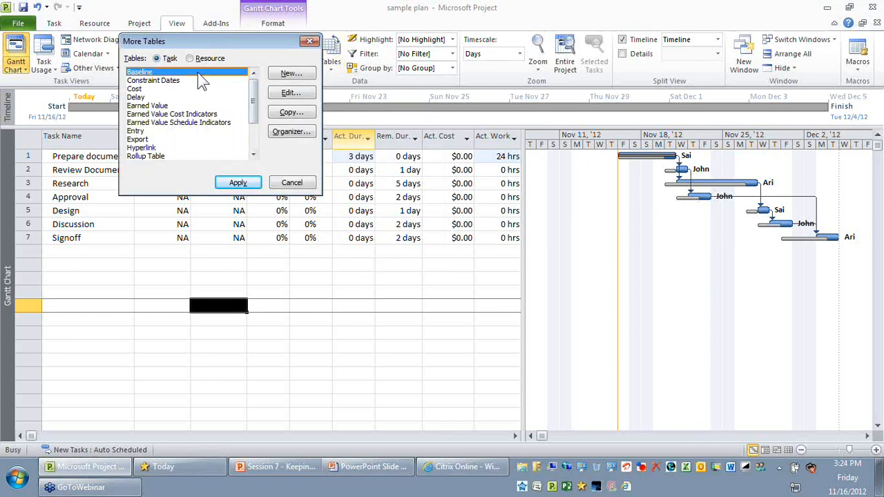
click(242, 182)
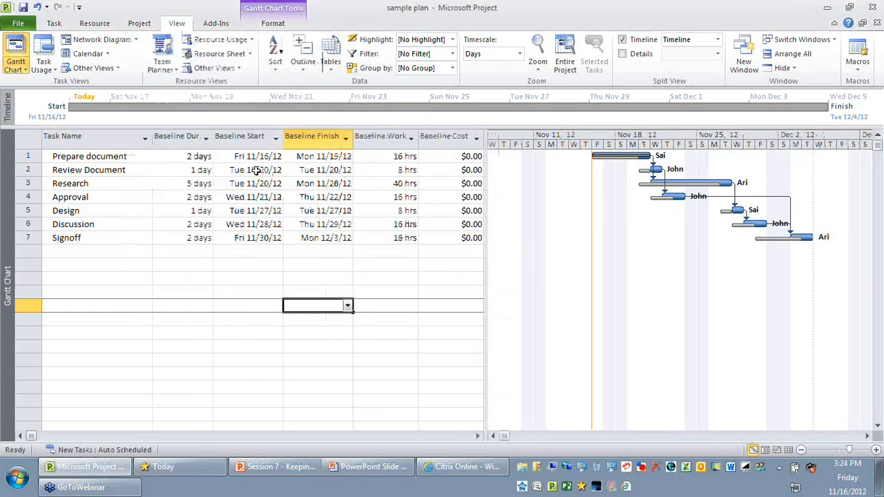
drag(256, 171, 326, 239)
click(258, 171)
click(318, 265)
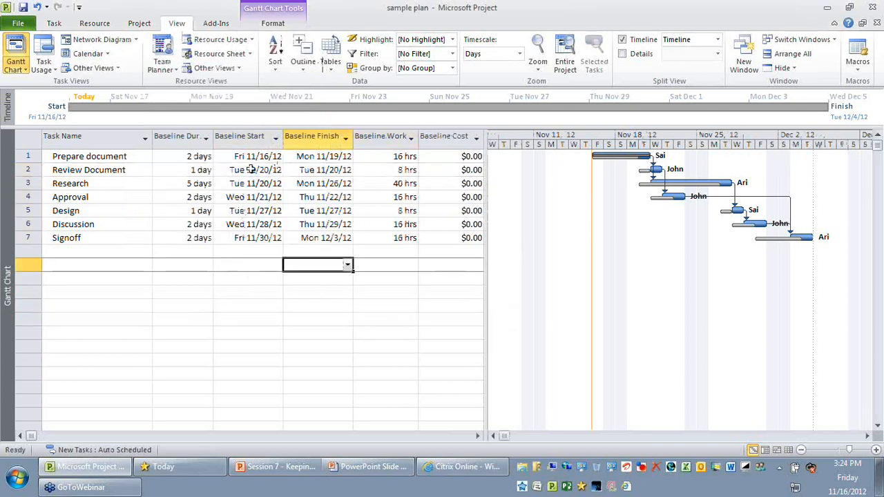
click(251, 170)
click(326, 171)
click(330, 256)
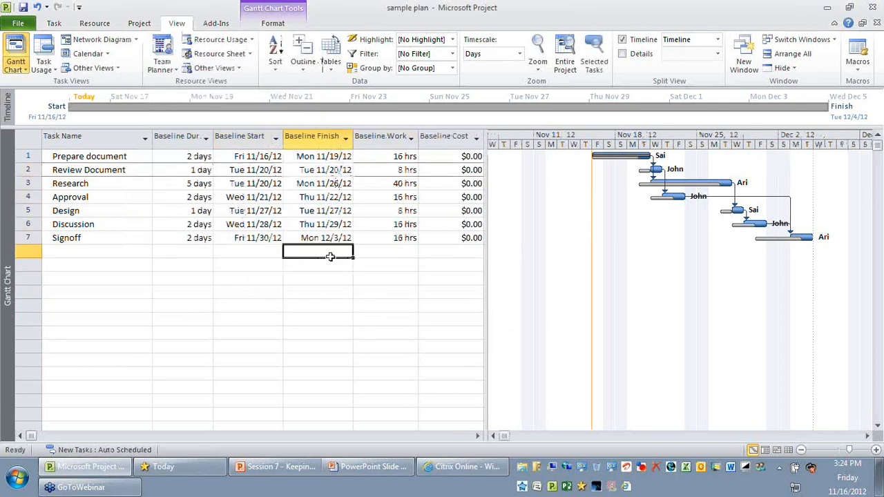
- Switch the task list back to the Entry table and compare the Start and Finish dates from Prepare document to Discussion
click(330, 63)
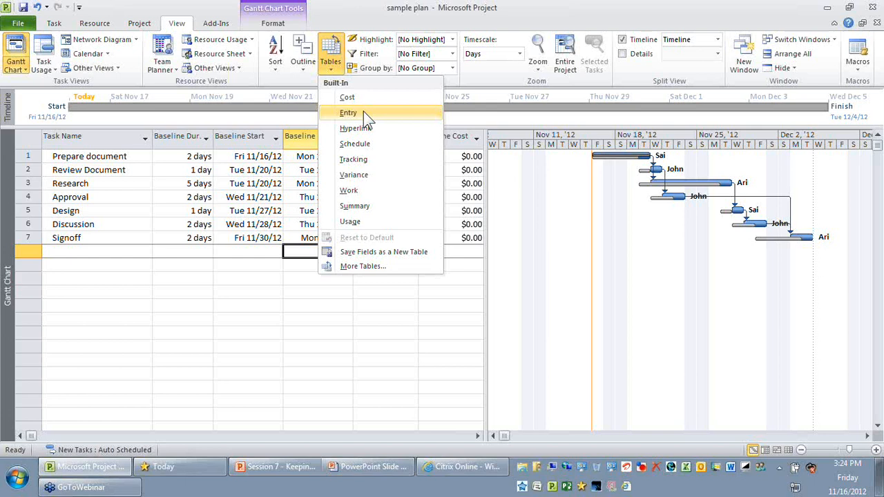
click(366, 116)
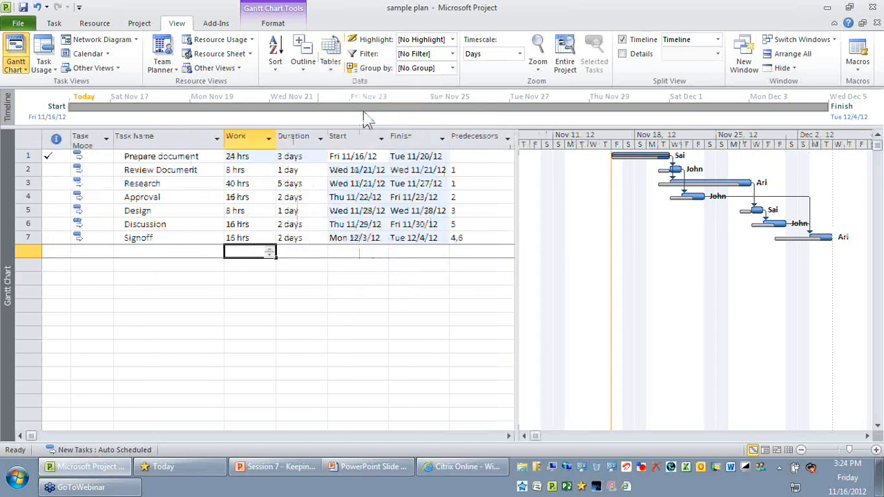
click(175, 157)
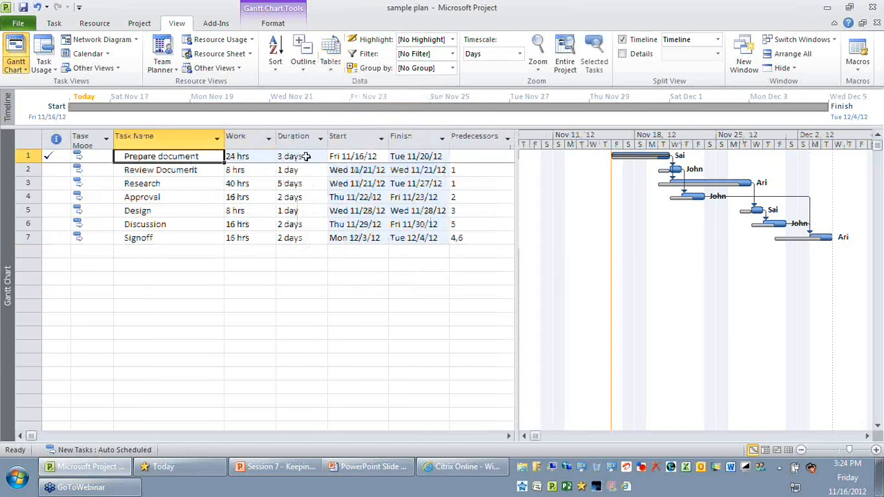
click(414, 157)
click(366, 170)
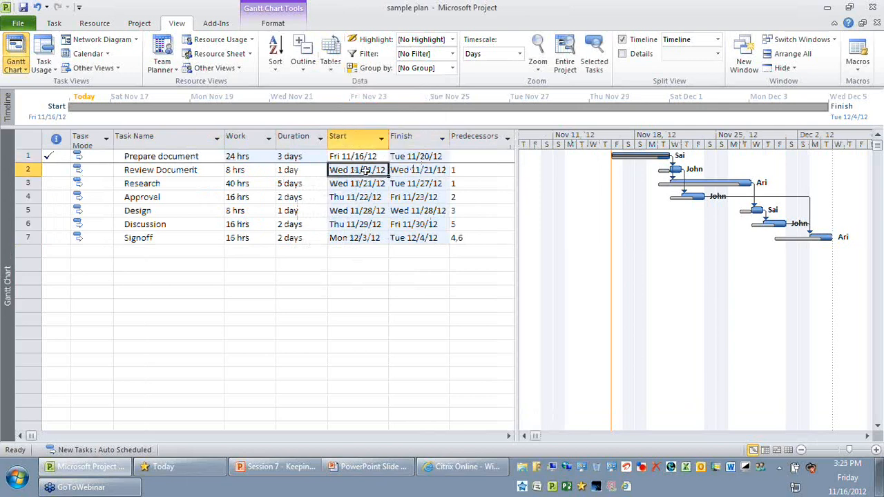
drag(364, 170, 424, 223)
click(430, 291)
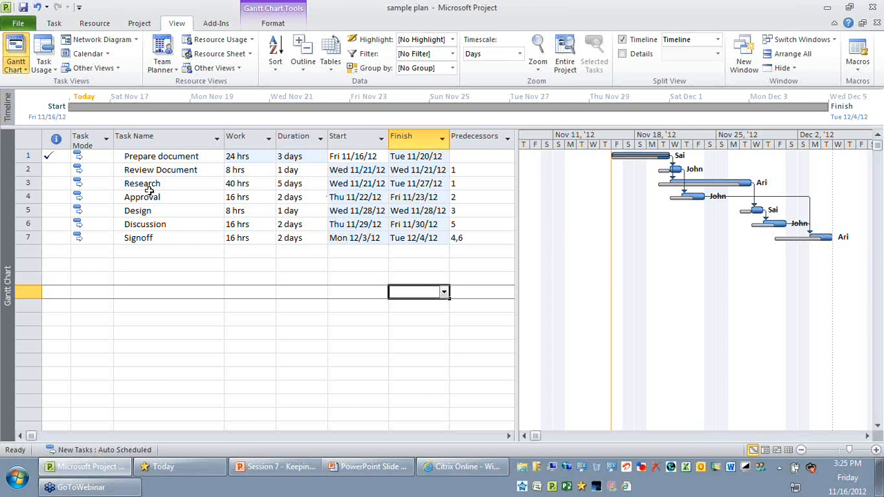
- Insert a new task named Final Approval between Approval and Design
click(30, 196)
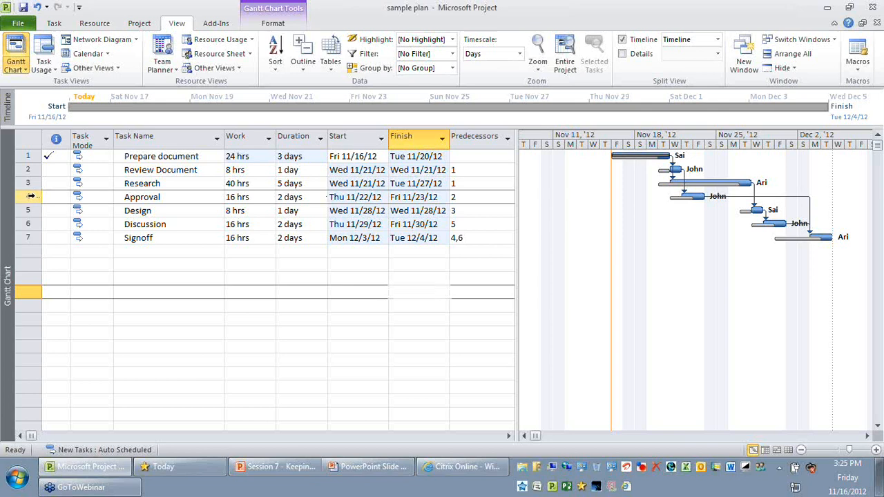
click(31, 196)
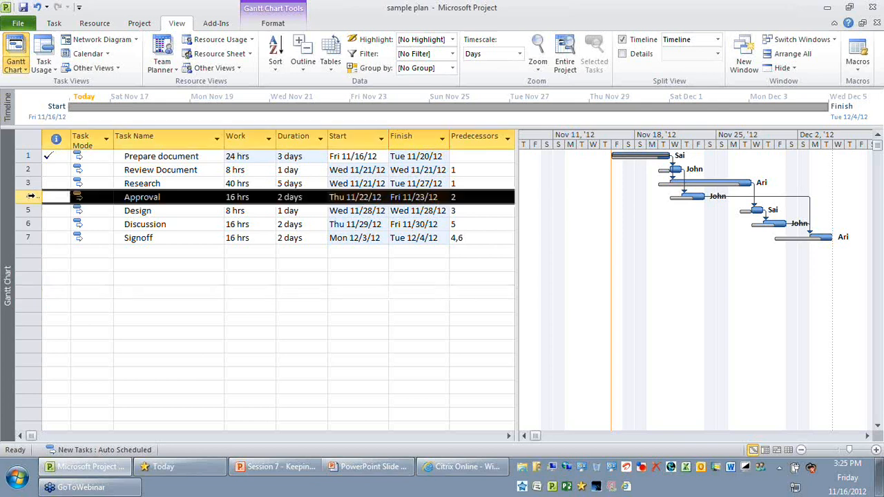
click(29, 210)
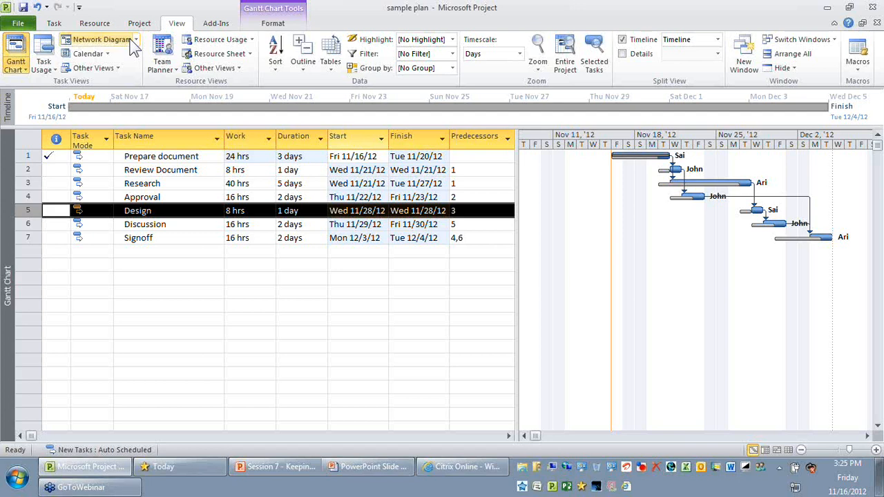
click(54, 24)
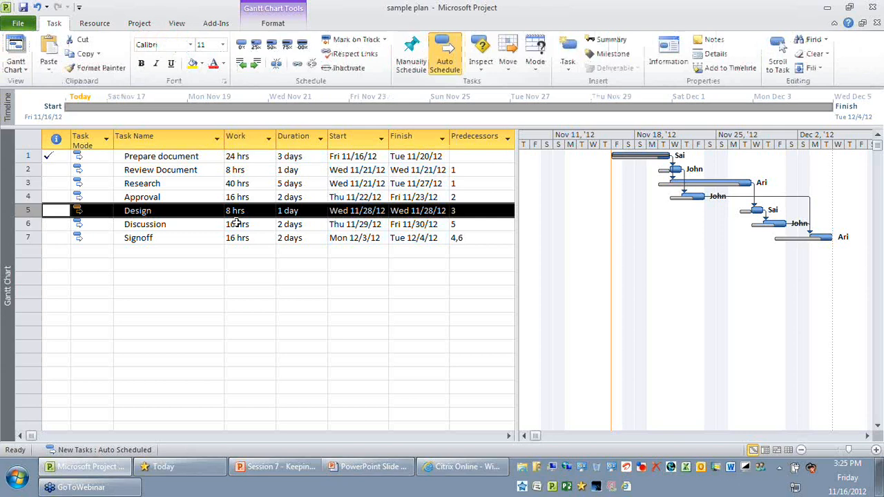
key(Insert)
click(198, 208)
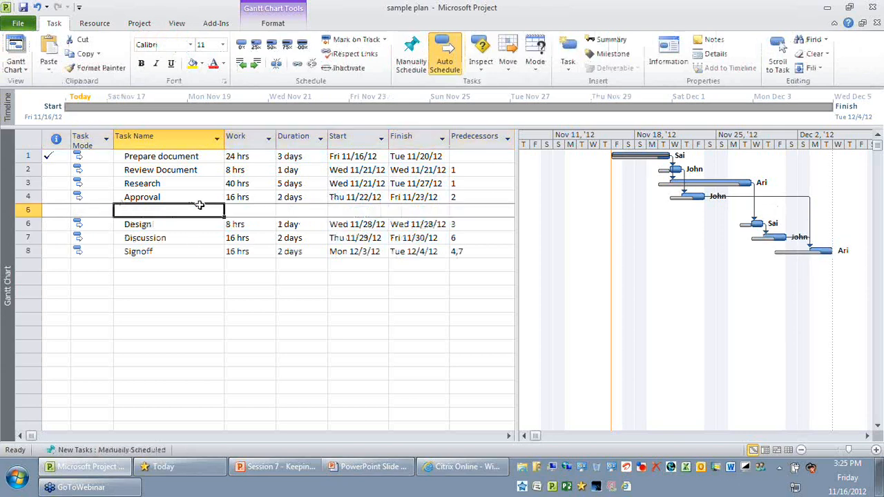
text(Final Approval)
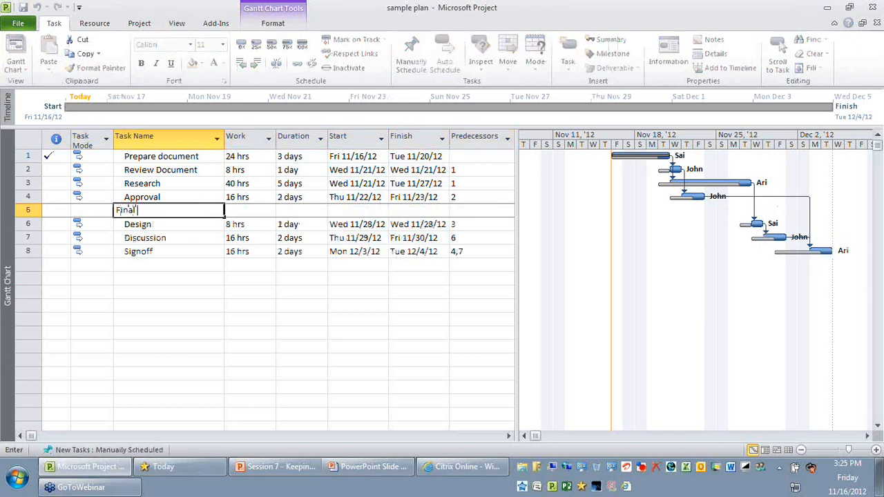
key(Return)
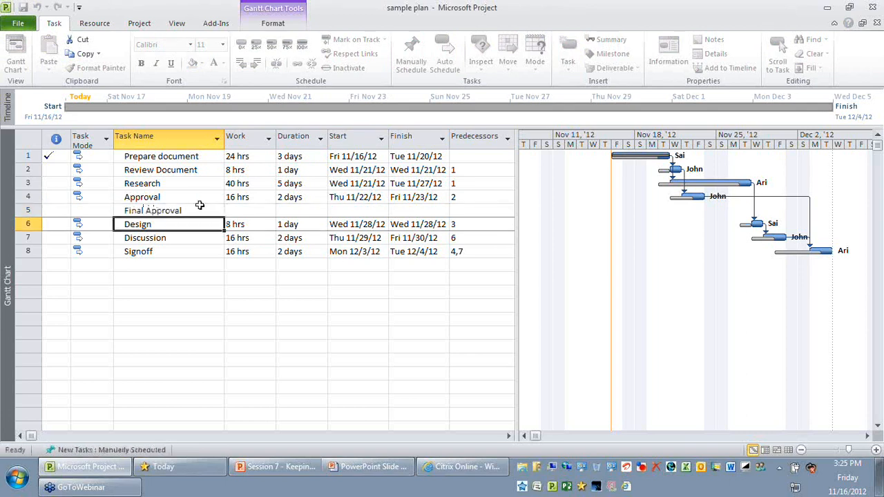
- Colour the Final Approval task name red to set it apart from the original tasks
click(192, 211)
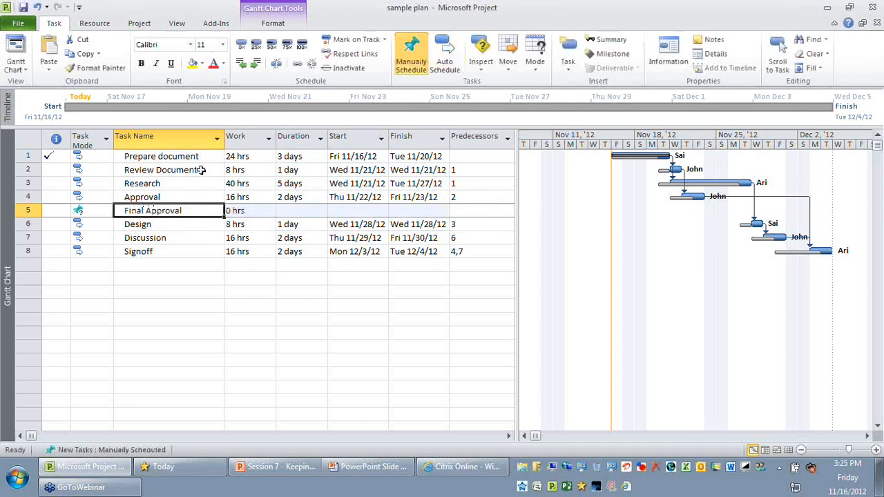
click(220, 60)
click(233, 318)
click(165, 215)
- Set the task mode of Final Approval to Auto Scheduled and check its duration, start and finish dates
click(95, 210)
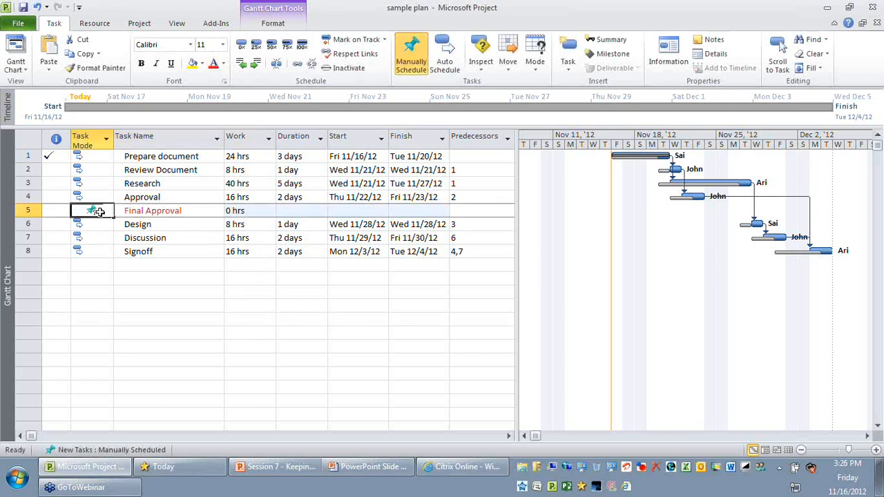
click(108, 211)
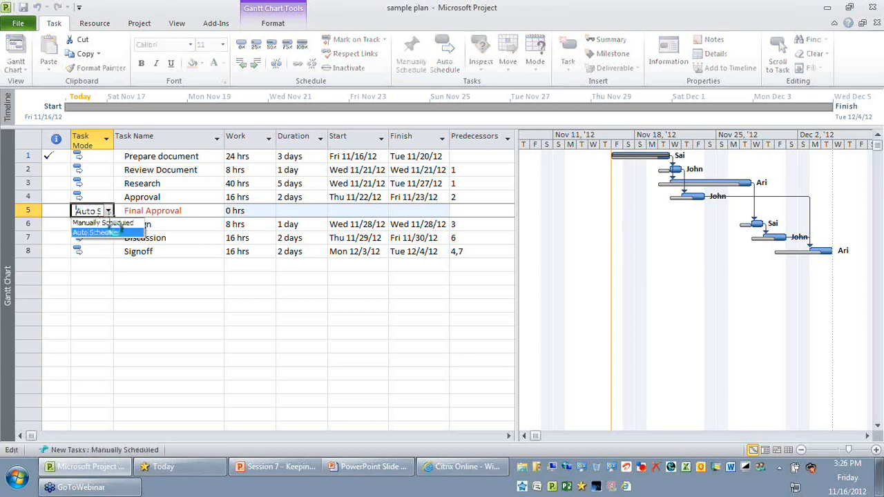
click(93, 232)
click(178, 291)
click(199, 211)
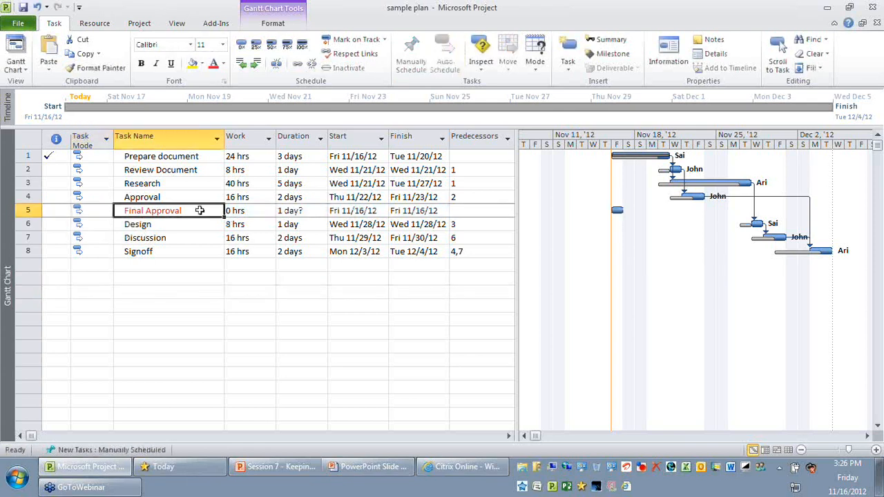
click(359, 212)
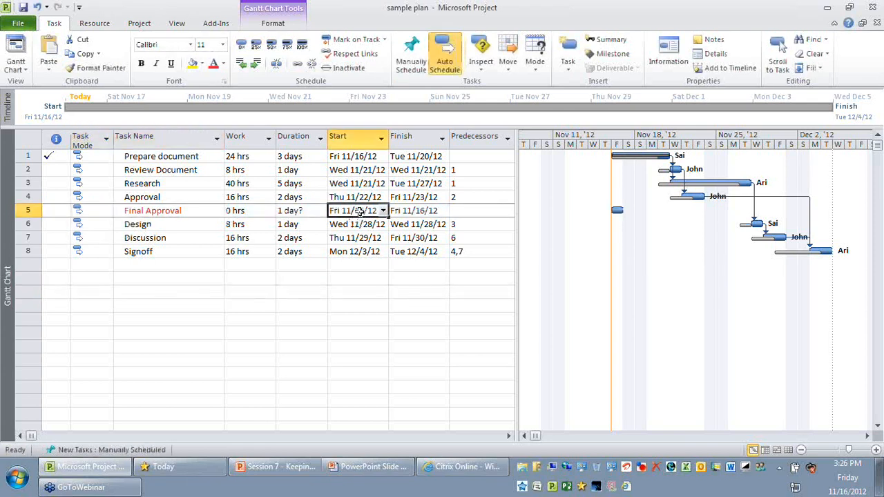
click(292, 212)
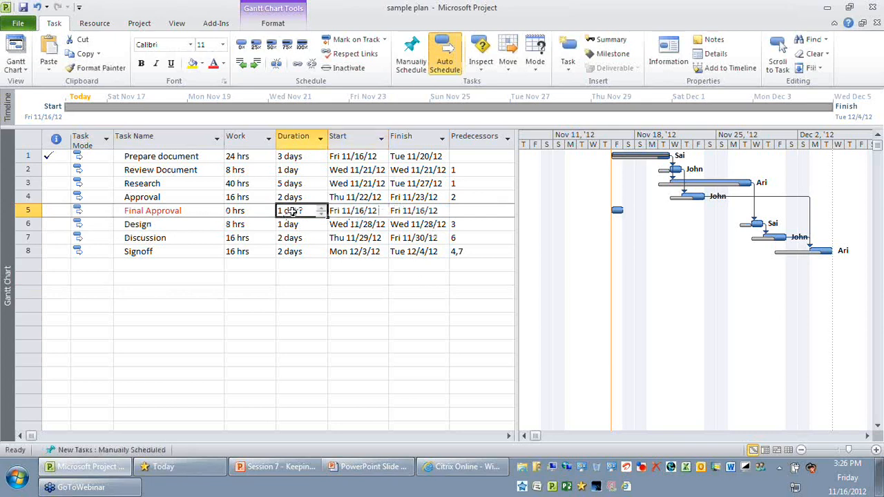
click(428, 211)
click(359, 211)
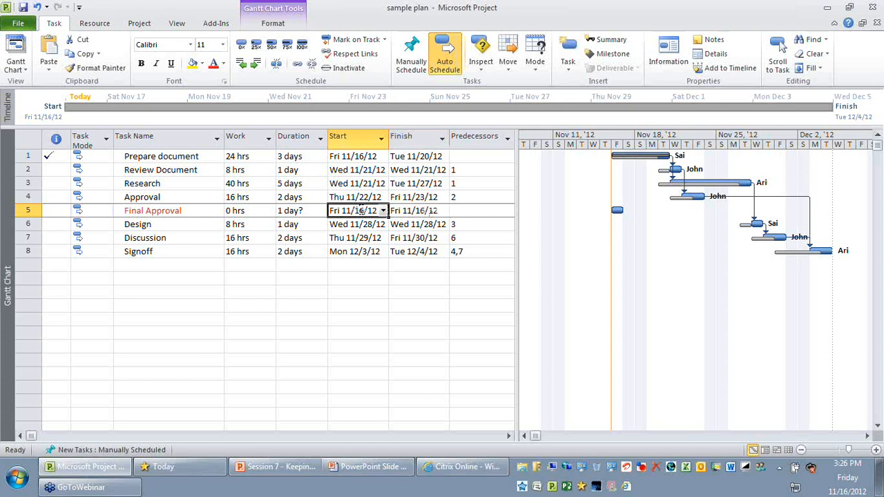
click(423, 211)
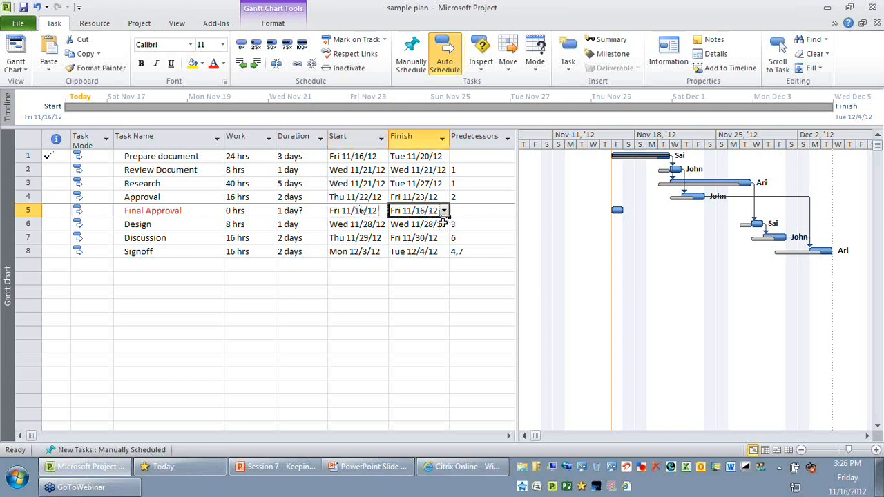
- Make Approval the predecessor of Final Approval by entering task 4
click(194, 213)
click(160, 197)
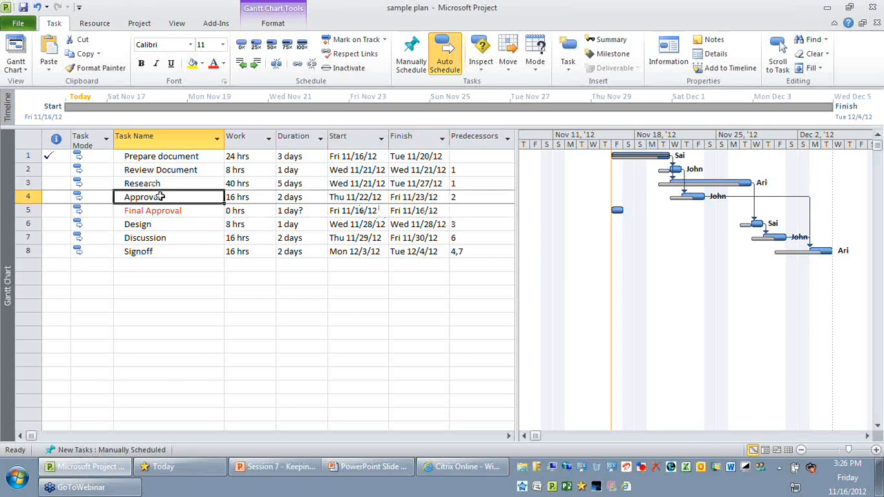
click(478, 211)
text(4)
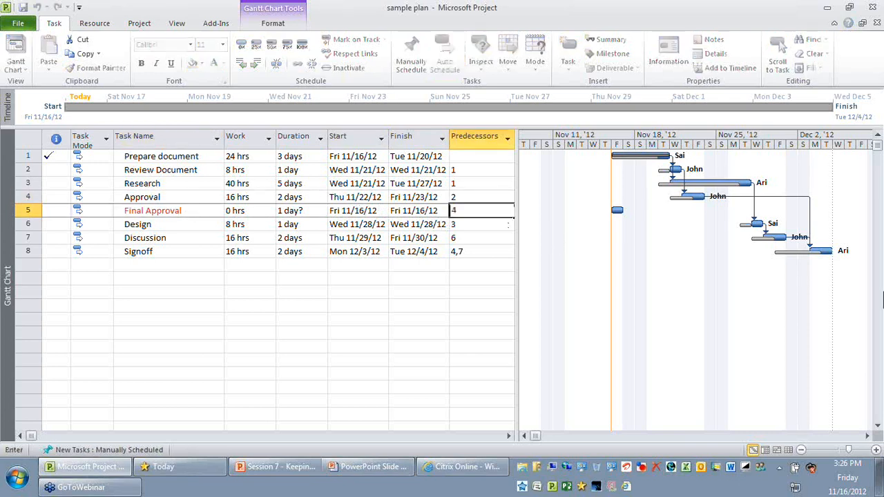
key(Return)
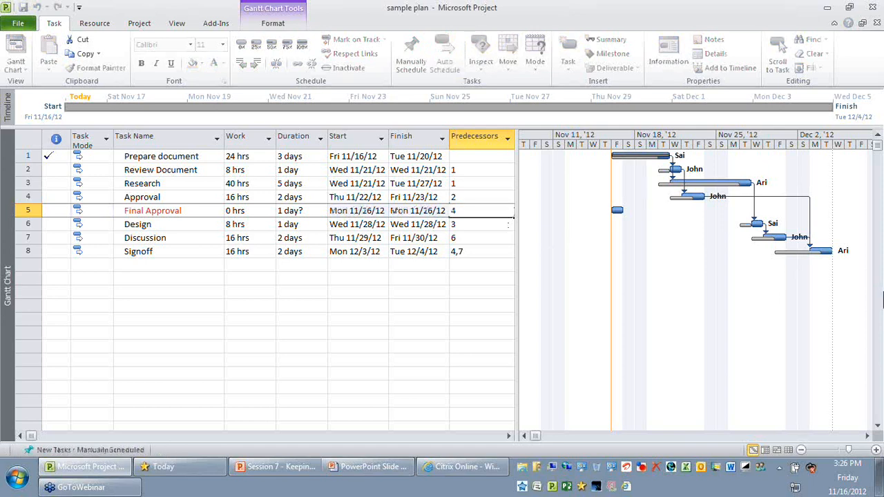
click(158, 211)
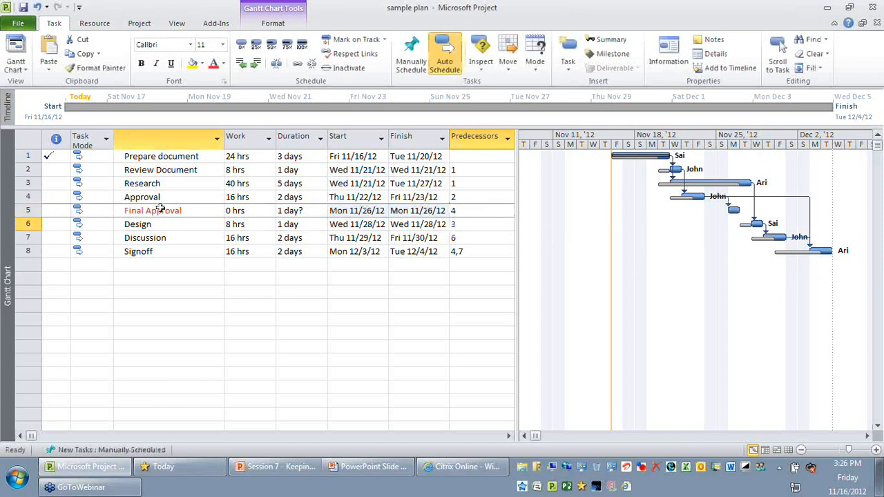
- Reveal the Resource Names column and assign Final Approval to the same resource as Design
drag(519, 239, 637, 238)
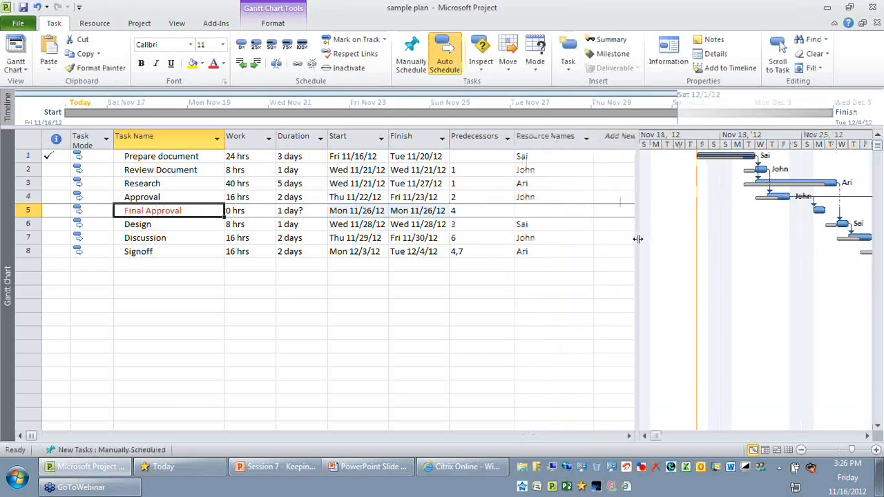
click(586, 211)
click(589, 211)
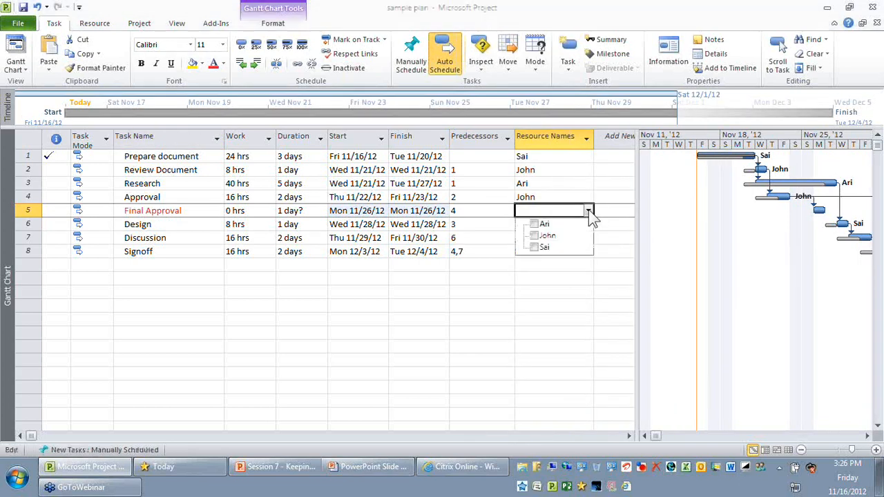
click(558, 247)
click(576, 283)
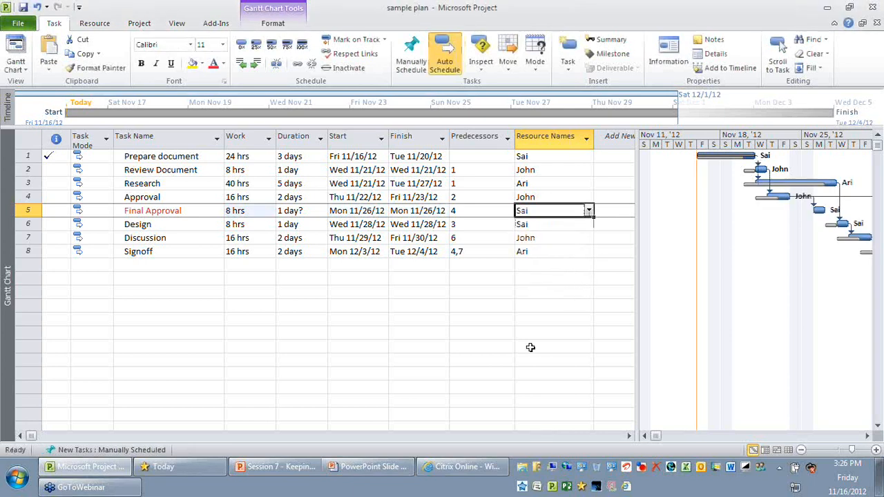
click(129, 212)
drag(638, 285, 599, 286)
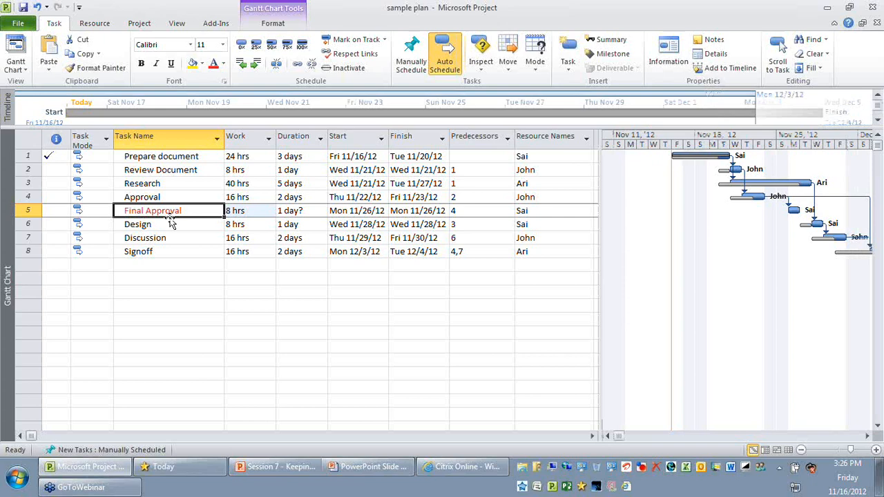
- Split the view with the details pane and show the Relationship Diagram for Final Approval in it
drag(170, 223, 172, 251)
click(185, 210)
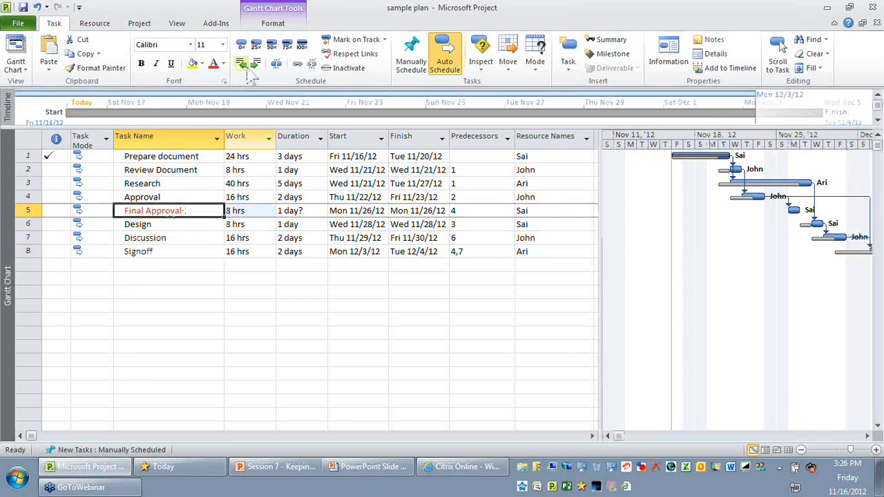
click(184, 24)
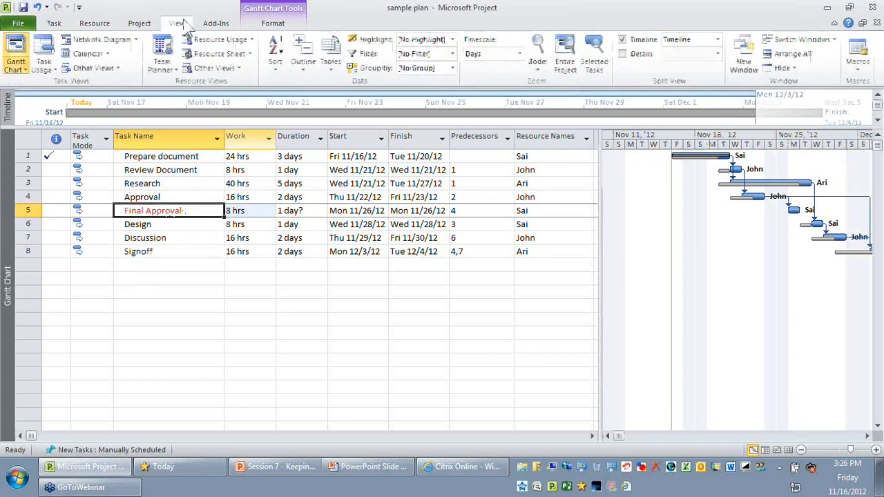
click(623, 54)
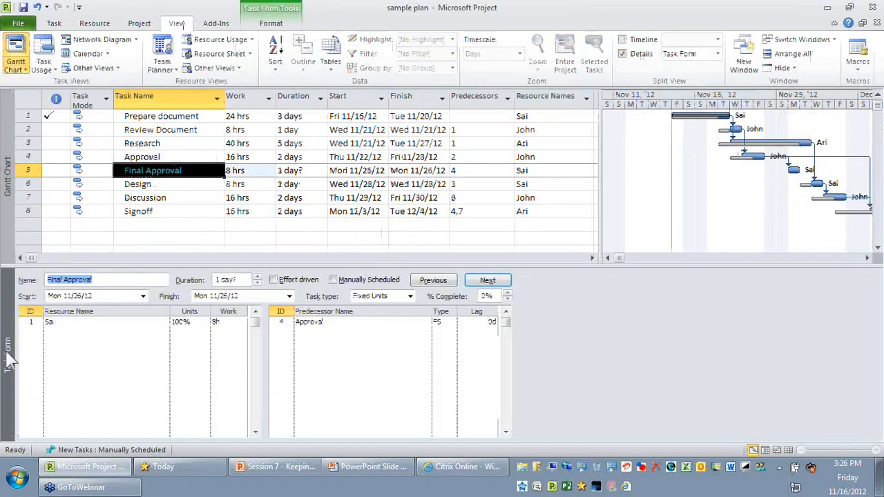
right_click(9, 349)
click(55, 329)
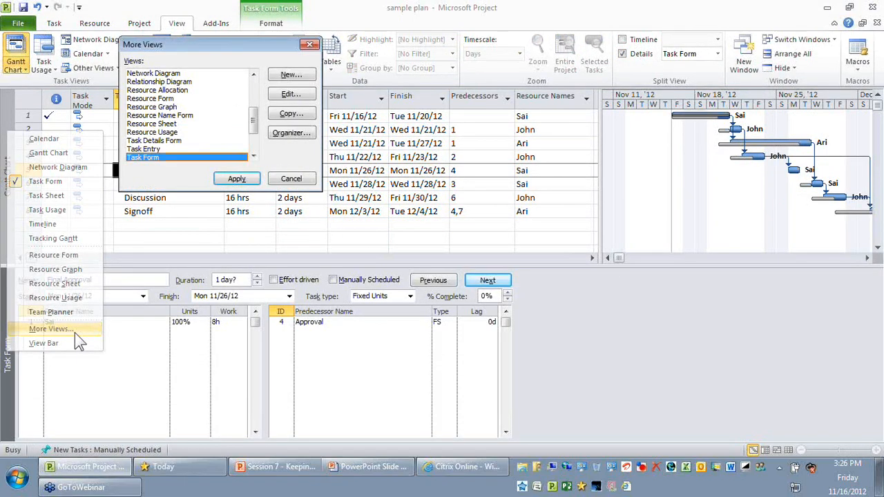
click(159, 81)
click(236, 178)
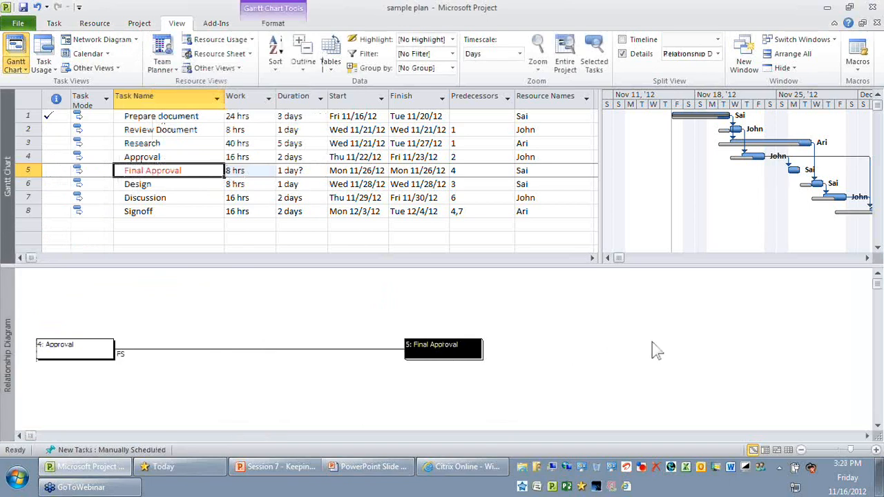
- Link Final Approval to Design as its successor and review the relationships of Signoff and Final Approval
click(161, 187)
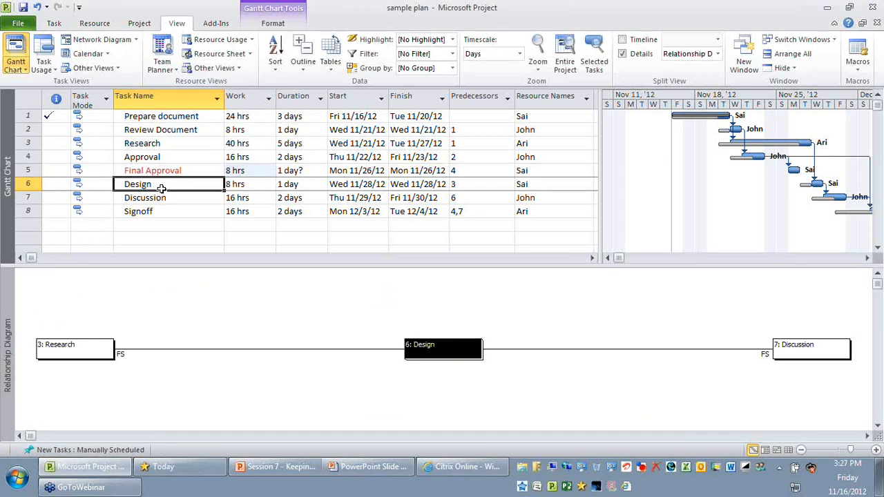
click(30, 170)
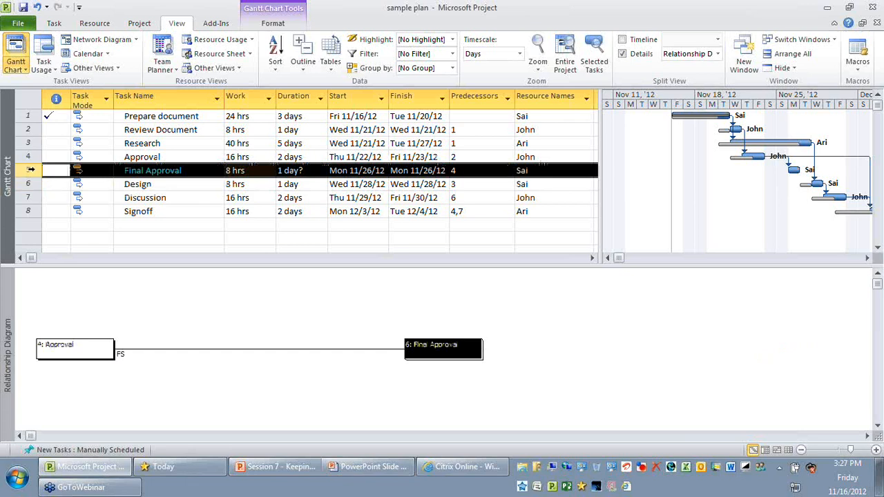
ctrl+click(30, 184)
click(54, 23)
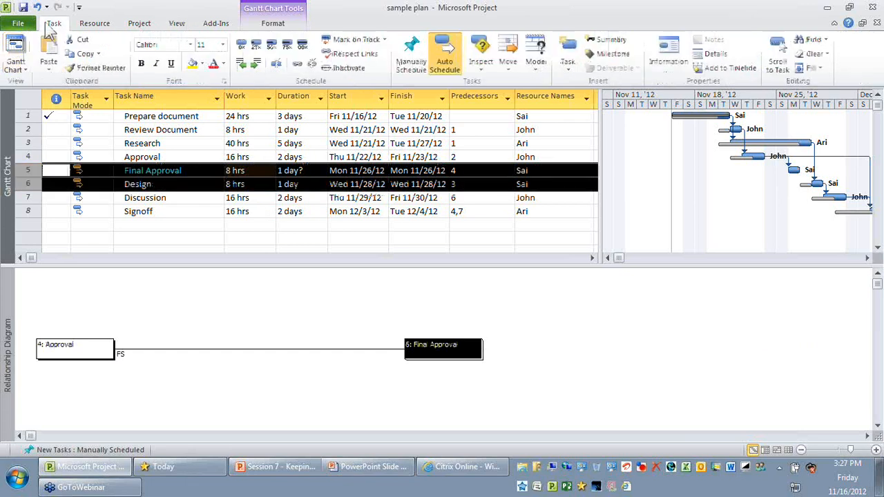
click(296, 64)
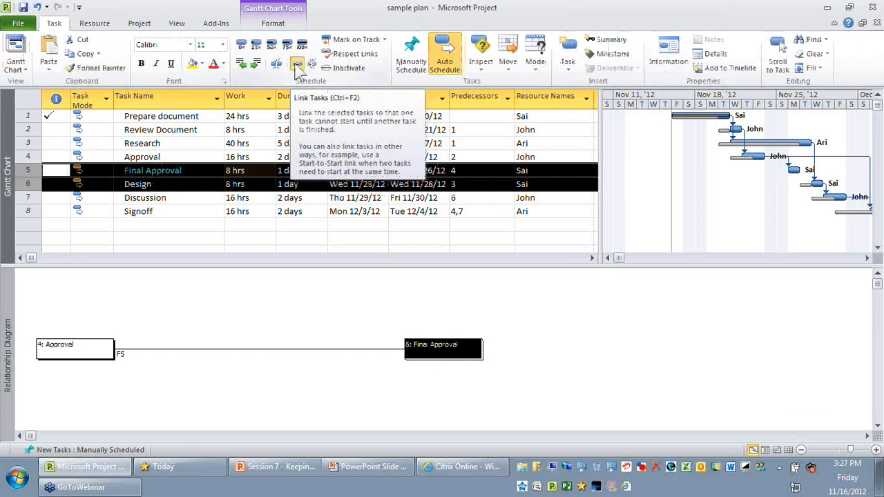
click(304, 211)
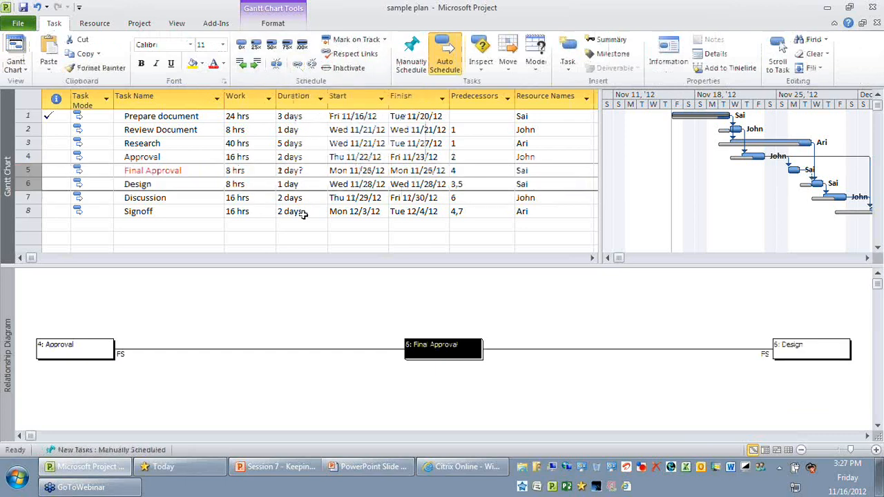
click(173, 170)
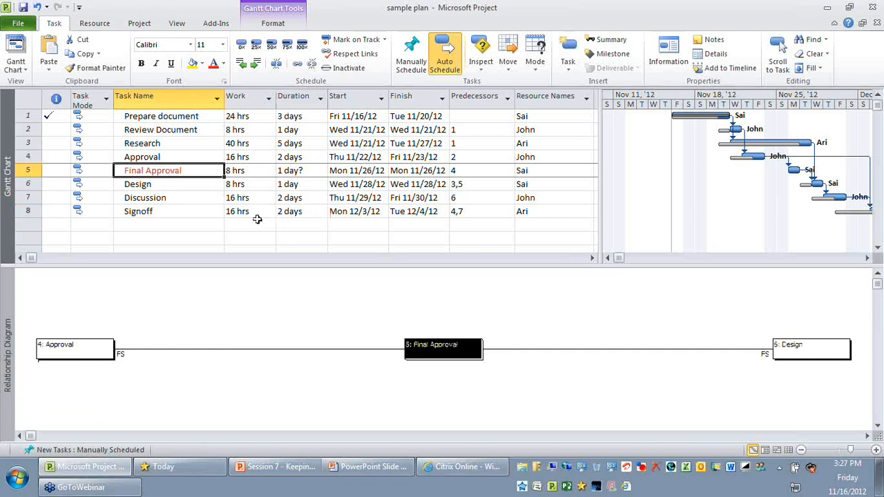
click(173, 211)
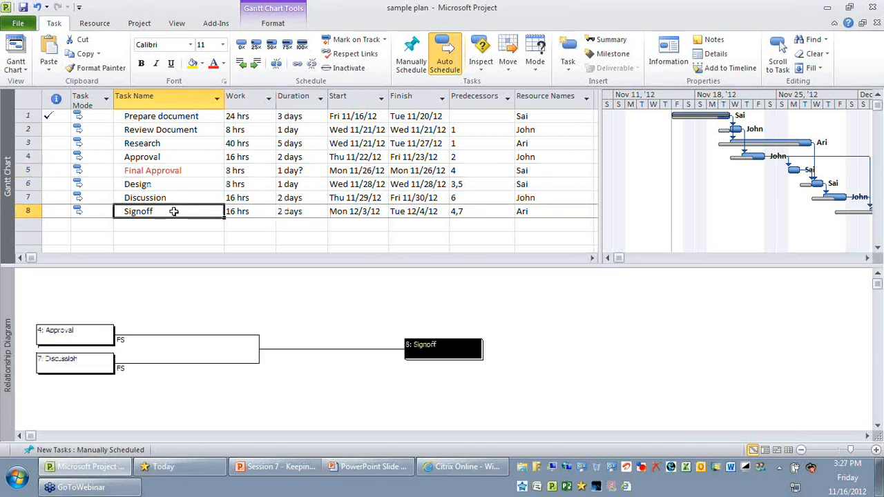
- Select the Final Approval task and close the Relationship Diagram details pane of the split view
click(30, 170)
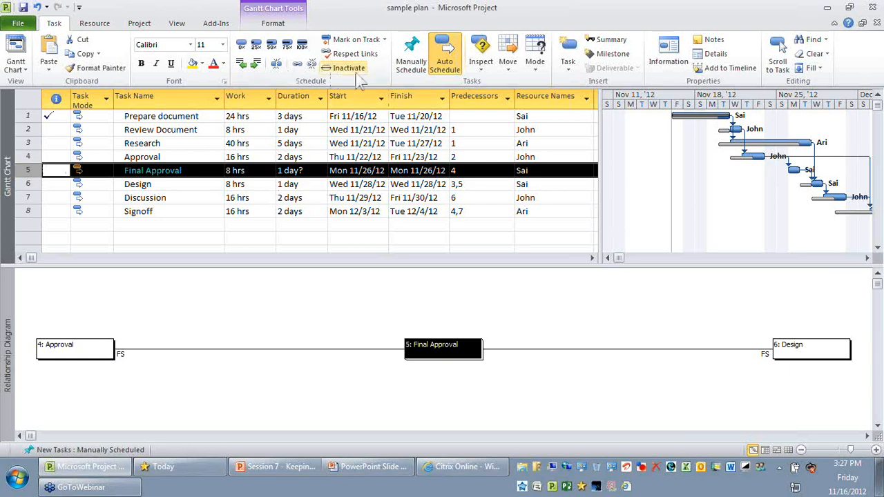
click(177, 24)
click(330, 55)
click(646, 55)
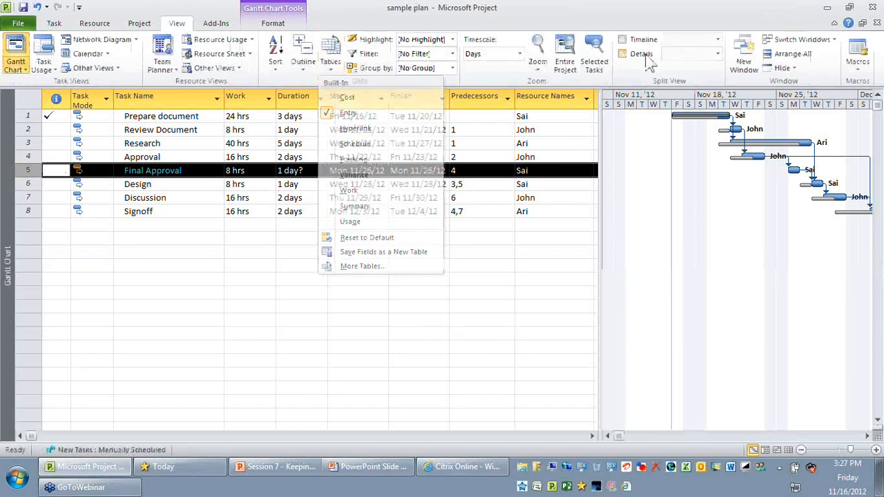
- Apply the Baseline task table to the Gantt Chart and check the baseline fields of Final Approval
click(362, 266)
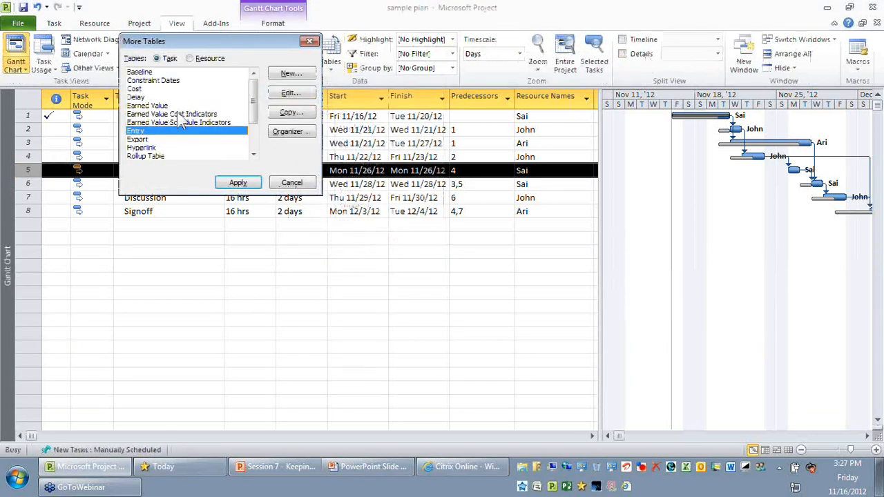
scroll(200, 114, down, 1)
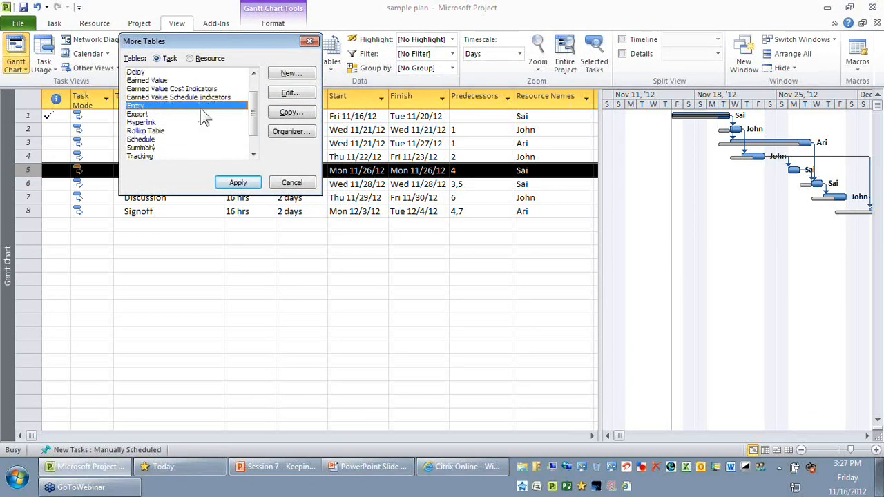
scroll(188, 88, up, 1)
click(181, 72)
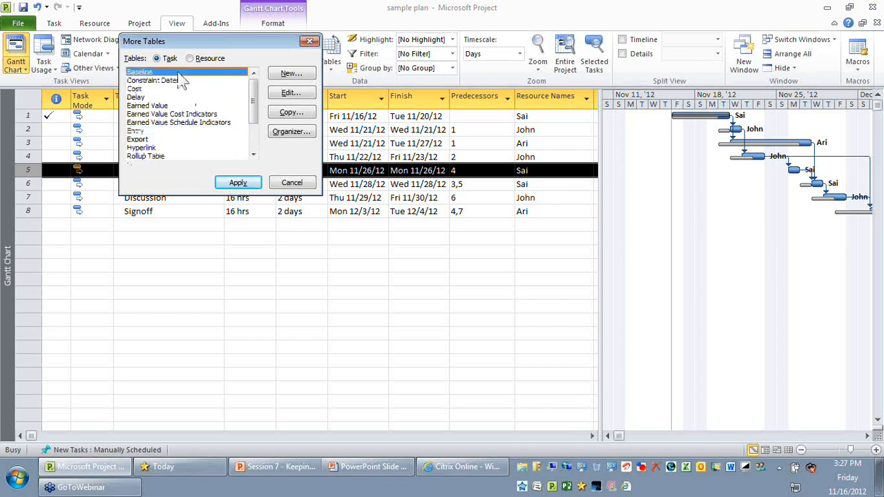
click(237, 183)
click(28, 170)
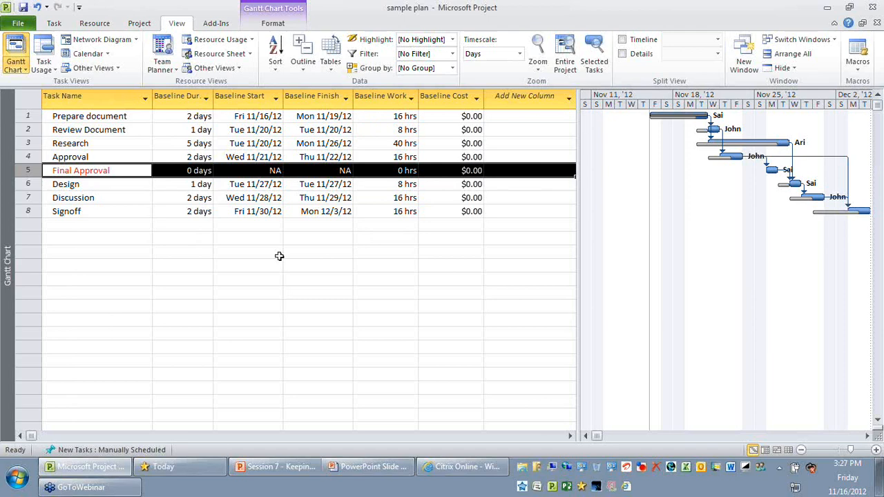
- Switch the Gantt Chart back to the Entry table and locate Final Approval in it
click(332, 69)
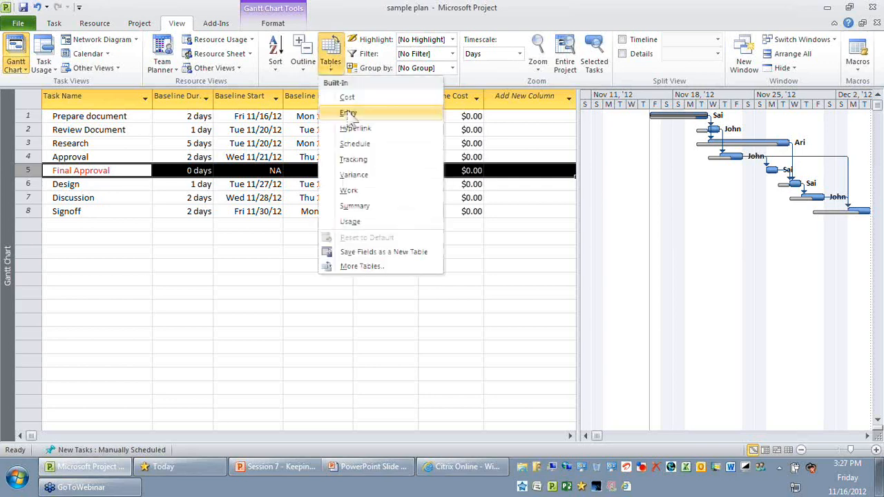
click(349, 113)
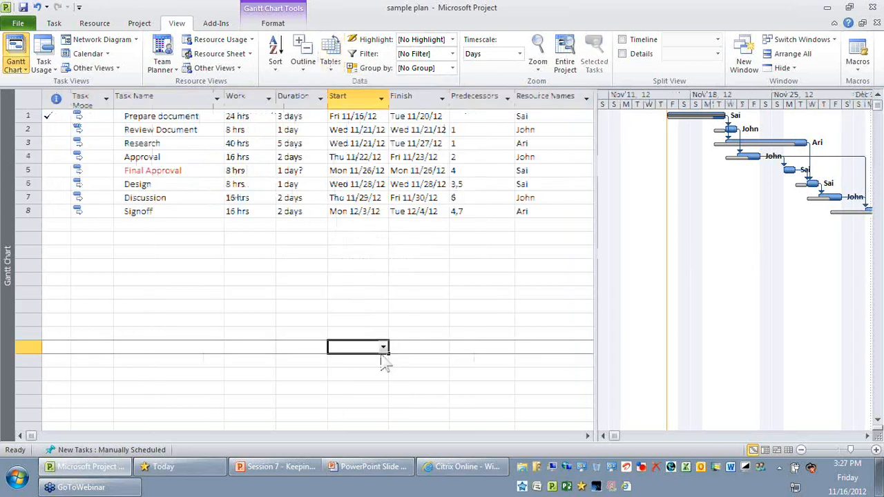
click(31, 171)
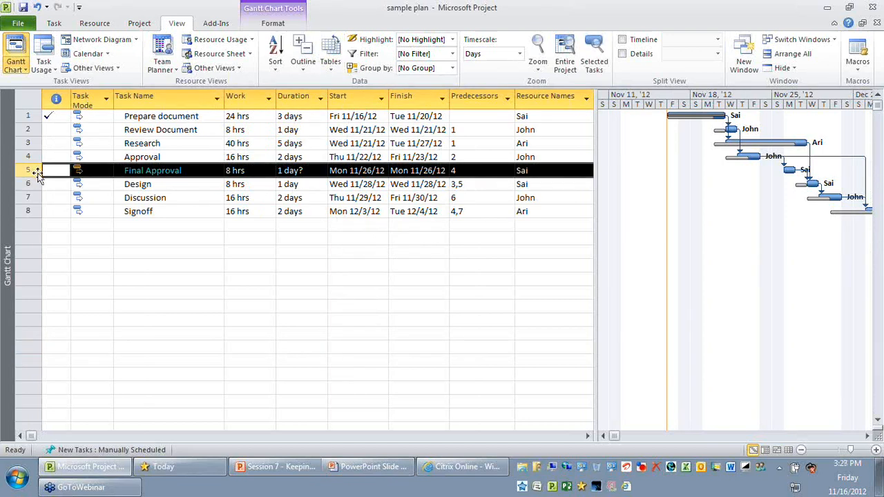
click(209, 312)
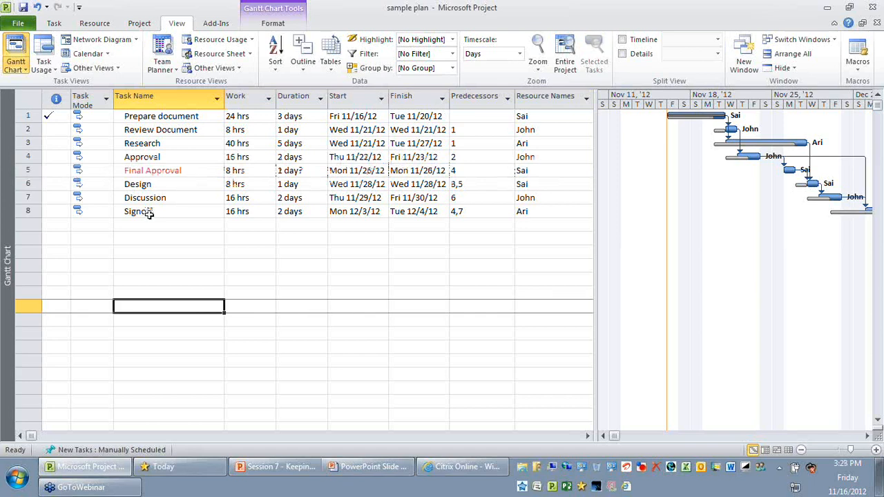
- Review the task list from Prepare document to Signoff, including Final Approval and the tasks that follow it
click(190, 116)
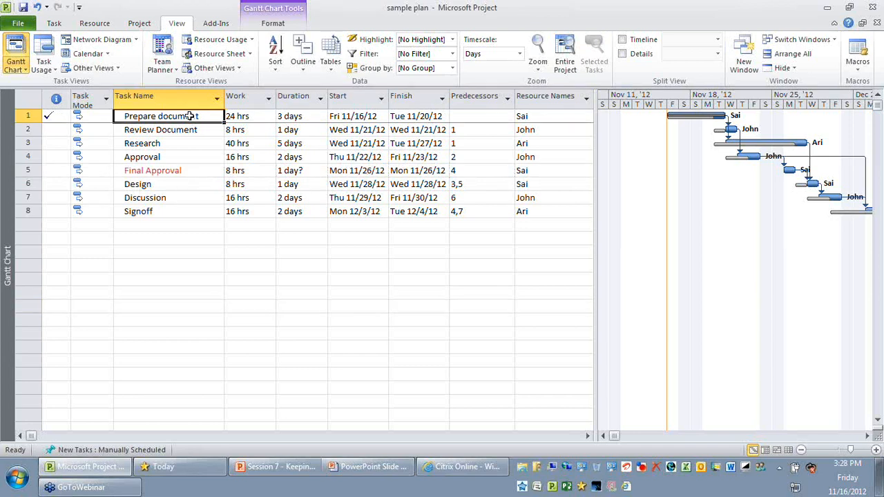
drag(190, 116, 189, 214)
click(247, 312)
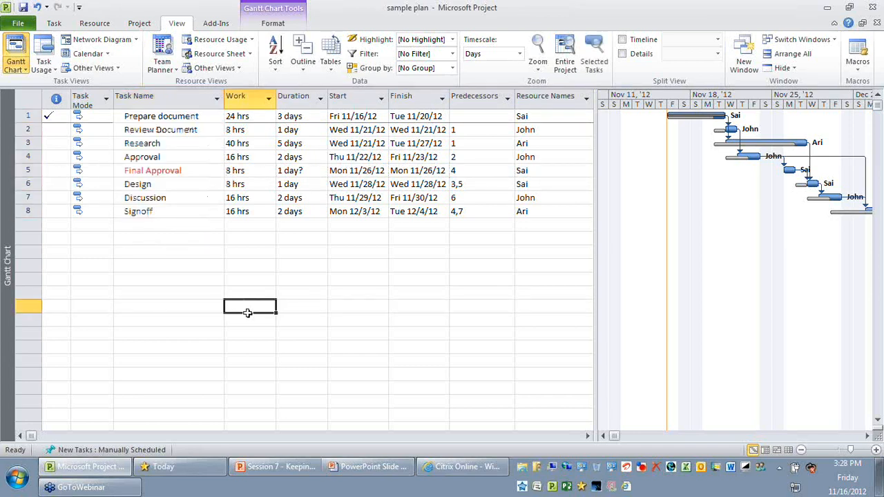
click(32, 170)
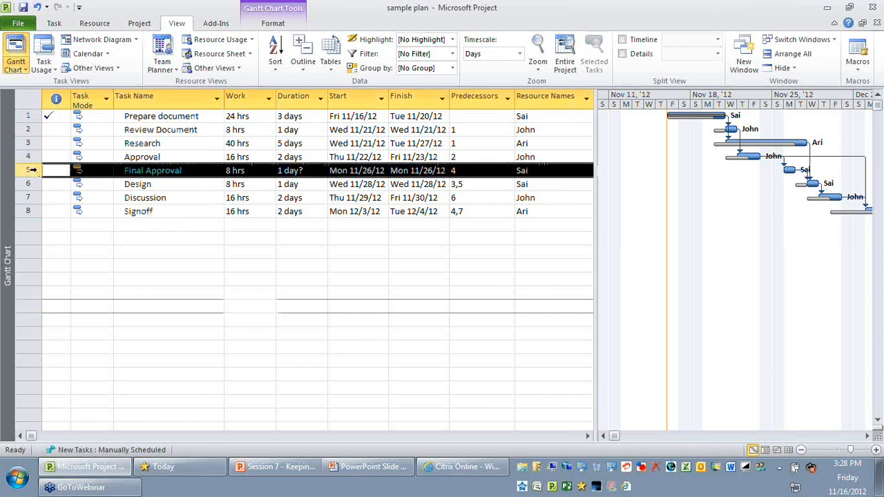
click(251, 280)
click(30, 184)
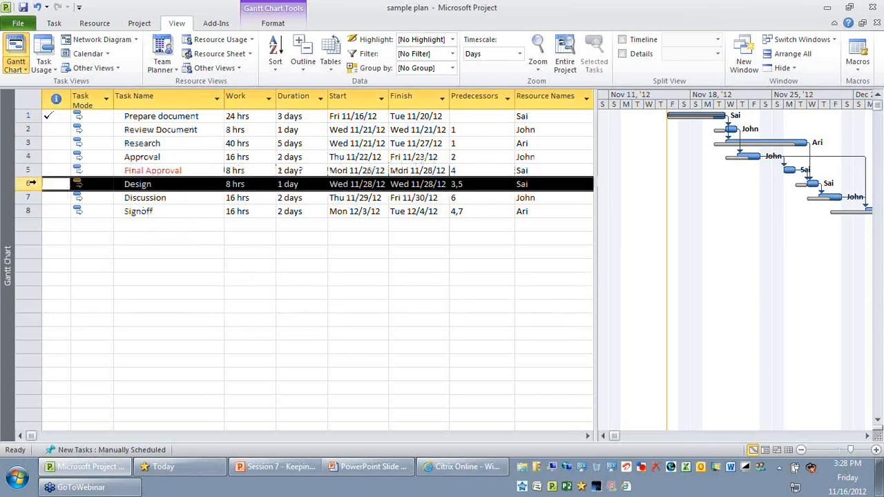
drag(30, 183, 31, 211)
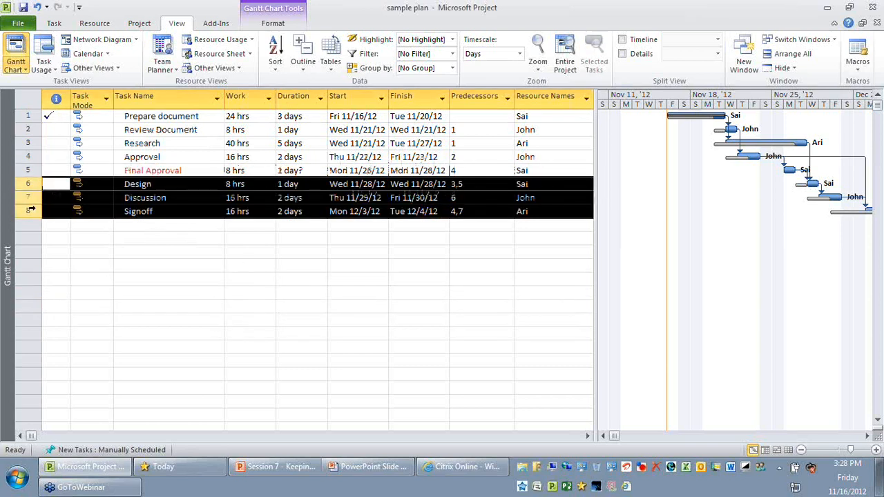
click(219, 254)
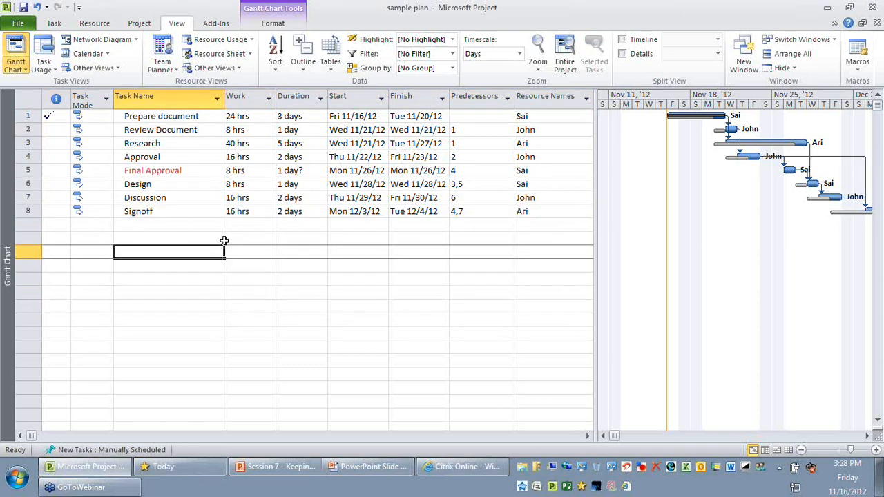
click(179, 116)
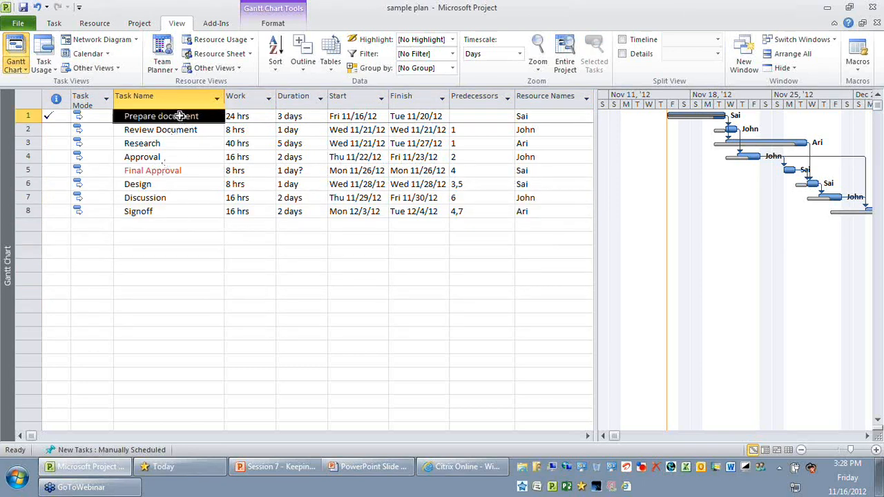
drag(180, 116, 184, 211)
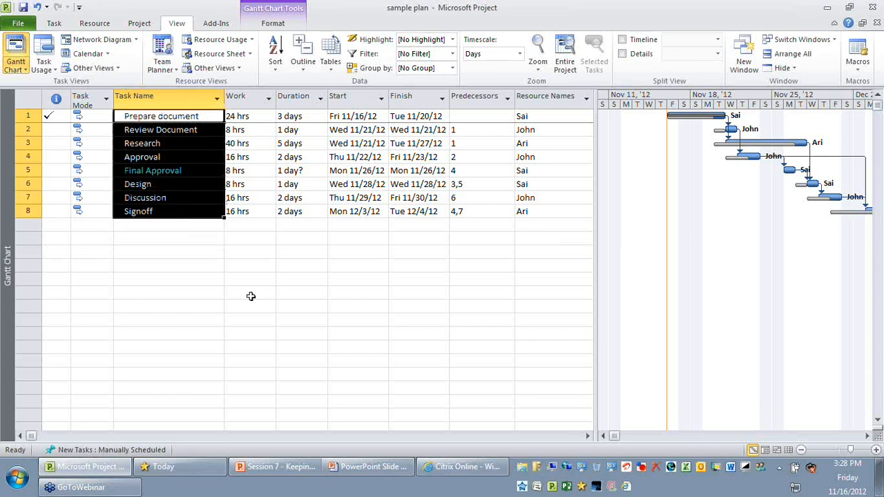
click(250, 297)
drag(178, 116, 177, 208)
click(242, 282)
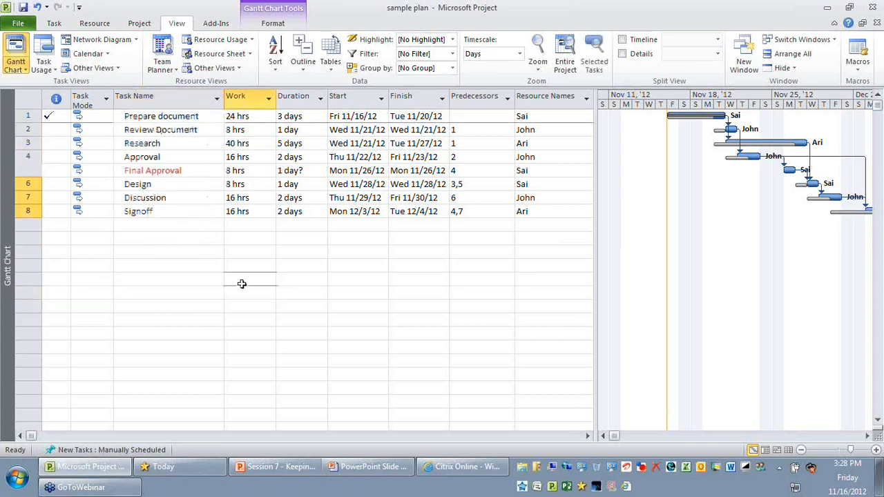
click(158, 116)
click(177, 211)
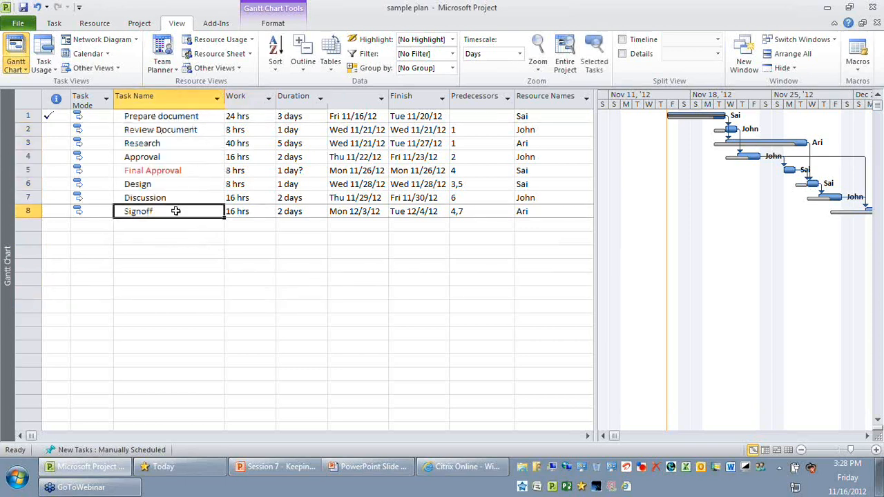
- Examine the Work, Duration, Start and Finish columns, especially for Prepare document, Review Document and Final Approval
drag(239, 118, 244, 212)
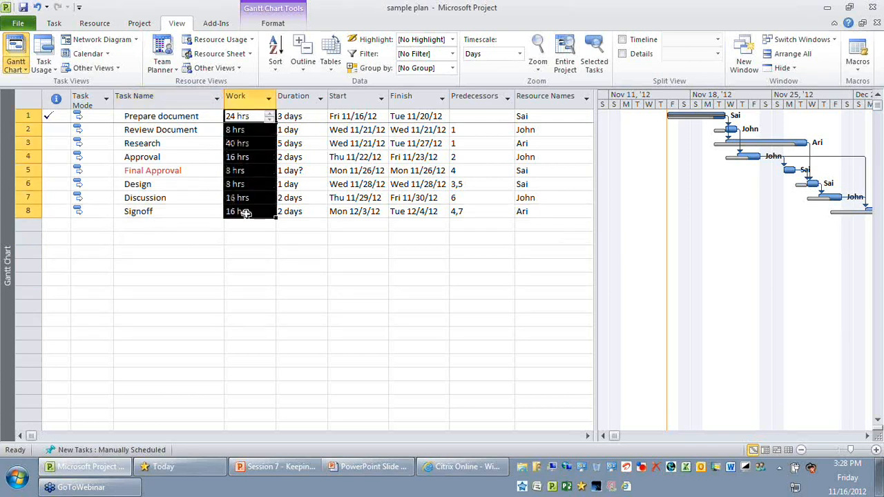
drag(297, 117, 297, 211)
drag(359, 118, 359, 224)
drag(420, 117, 422, 224)
click(436, 347)
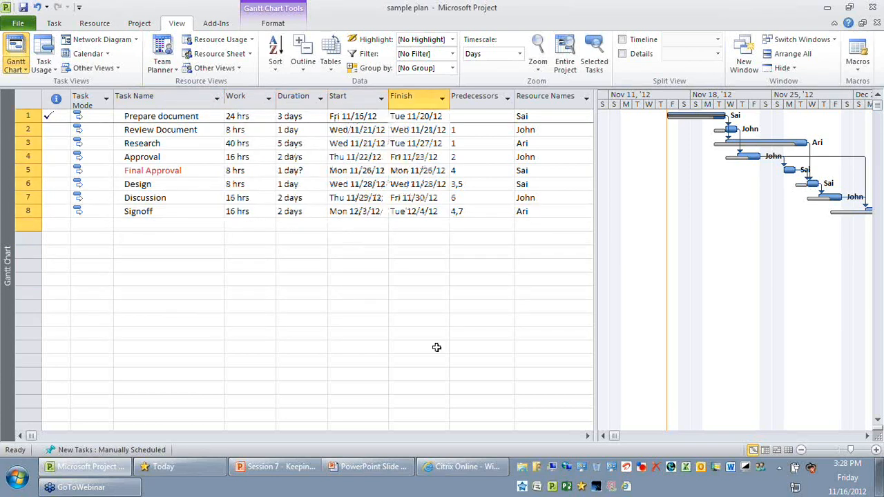
click(436, 347)
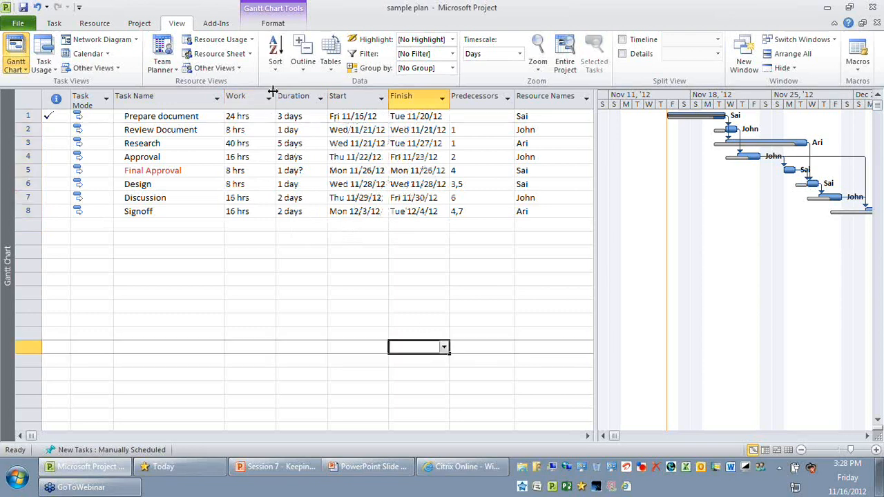
click(190, 116)
click(285, 116)
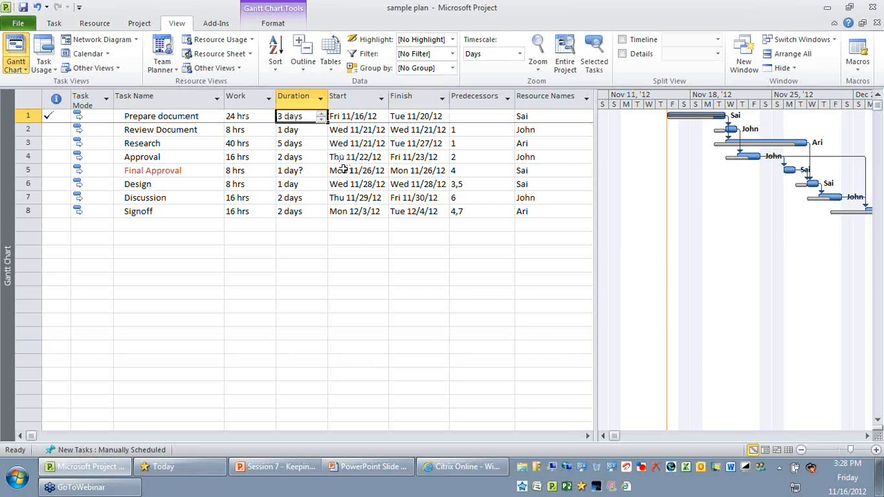
click(178, 132)
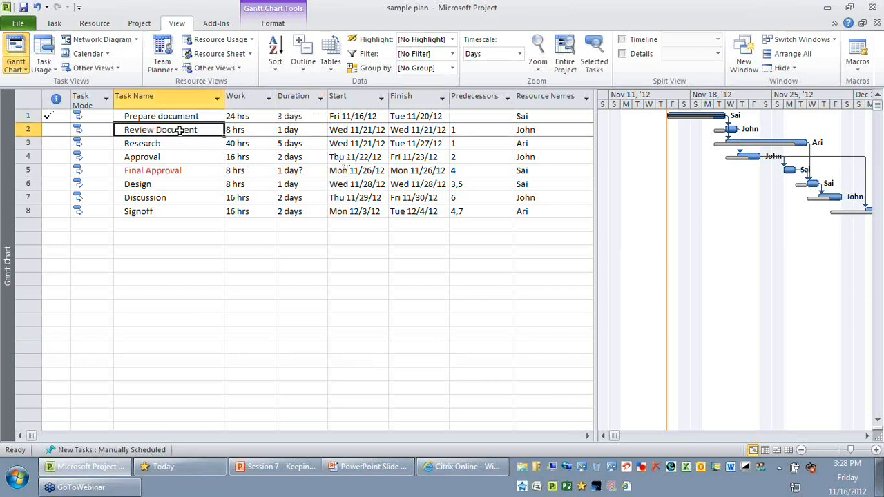
click(349, 120)
key(Left)
click(352, 129)
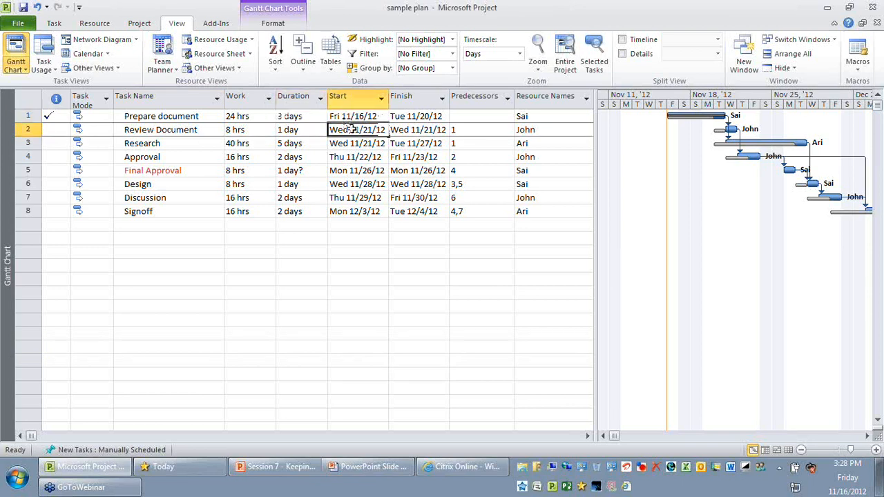
click(448, 130)
click(373, 171)
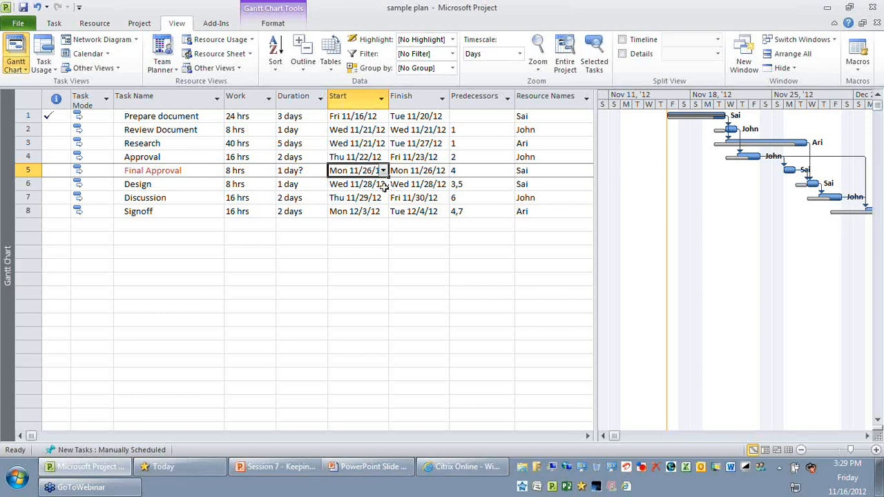
- Undo the edits back to before Final Approval was added, and review the remaining tasks from Prepare document to Signoff
click(26, 170)
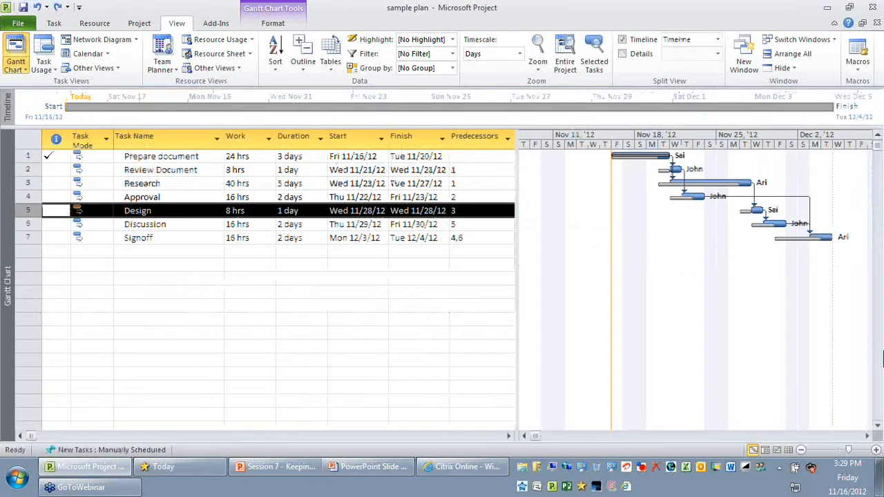
click(220, 319)
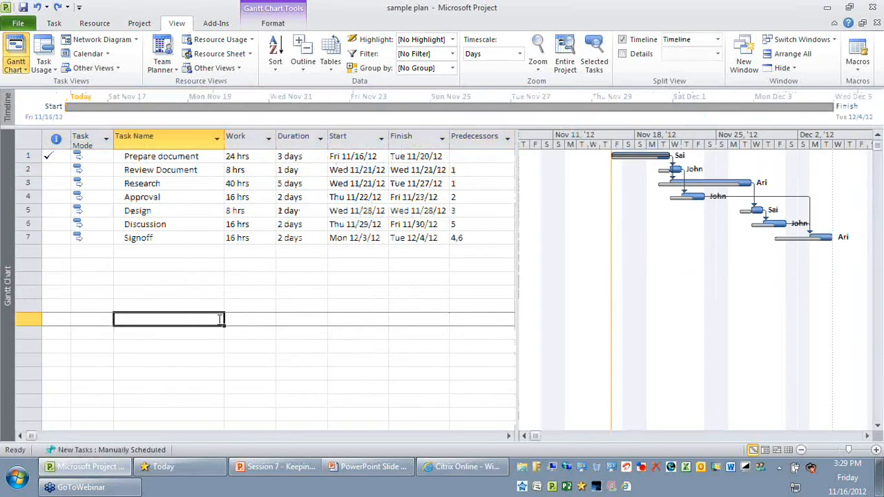
click(273, 308)
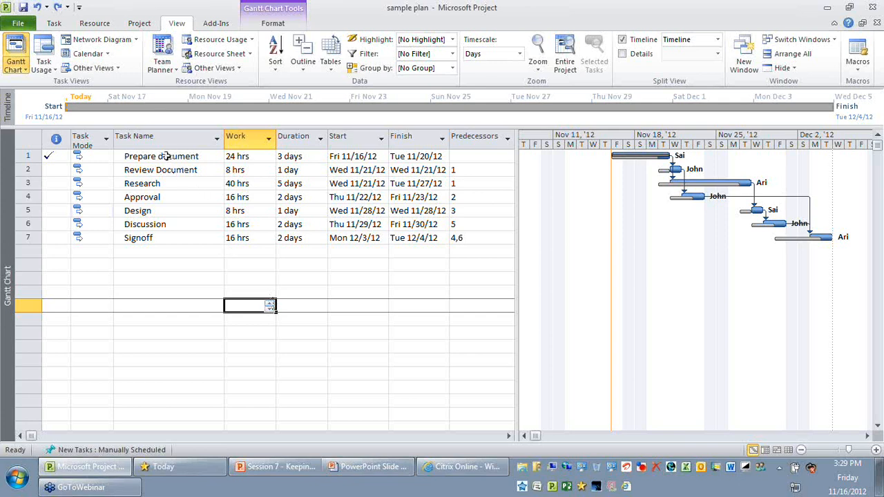
drag(165, 155, 165, 241)
click(252, 329)
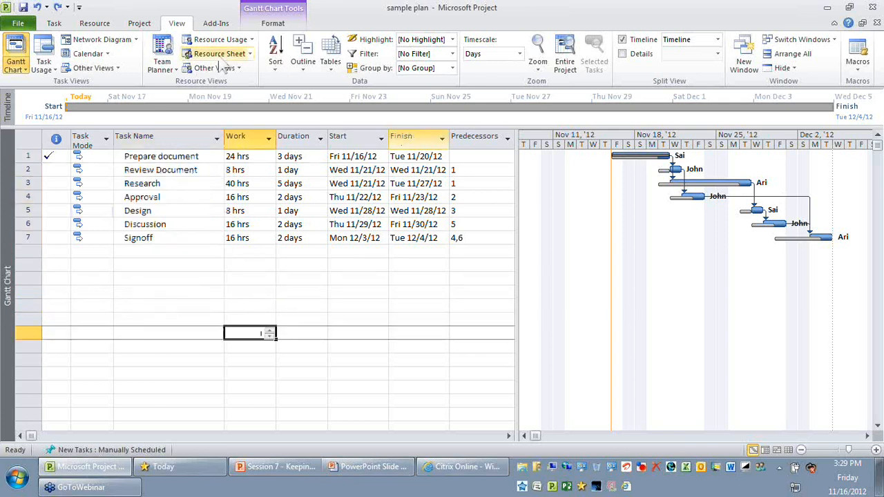
- Set up an interim plan for the entire project, choosing Baseline as the source and Baseline1 as the destination
click(140, 23)
click(304, 66)
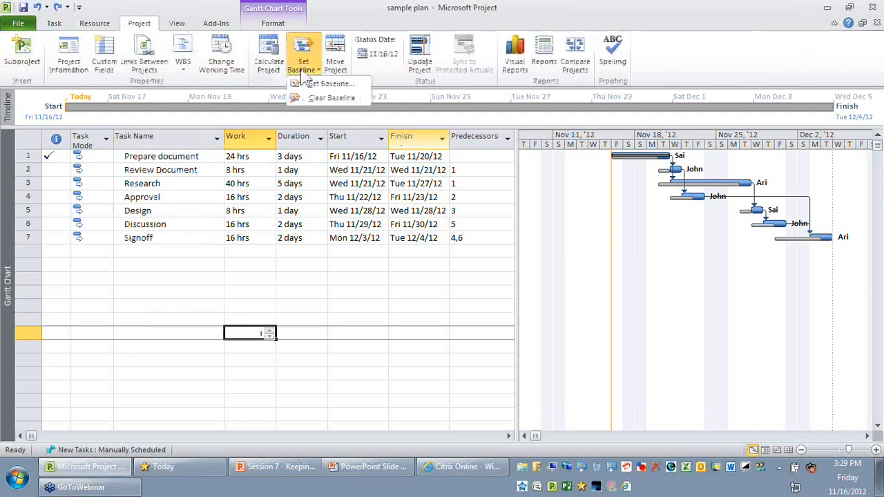
click(321, 84)
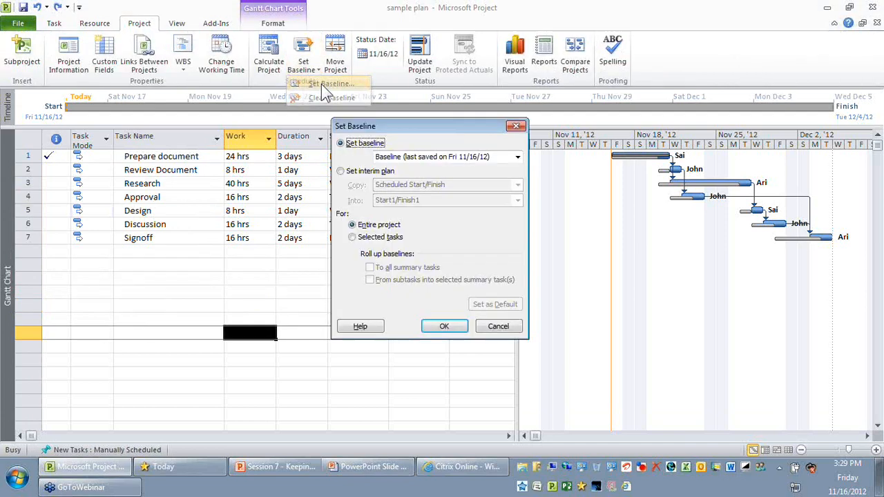
click(349, 172)
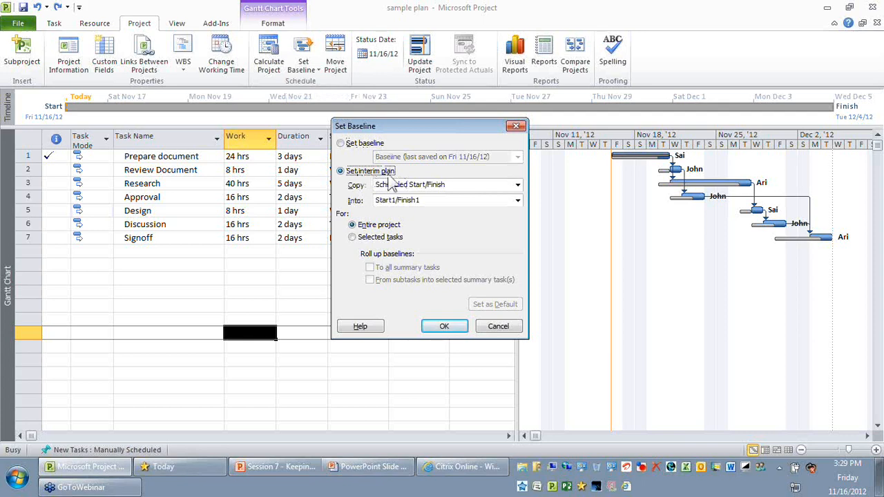
click(408, 186)
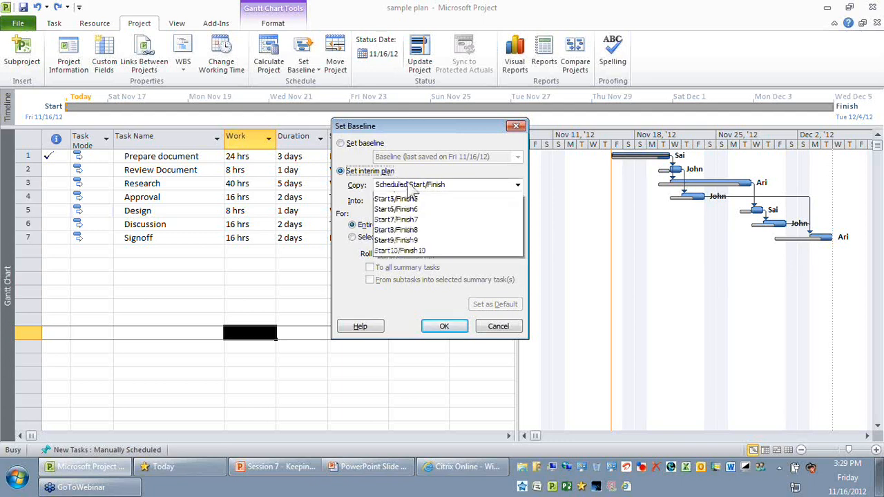
scroll(413, 193, up, 4)
click(401, 196)
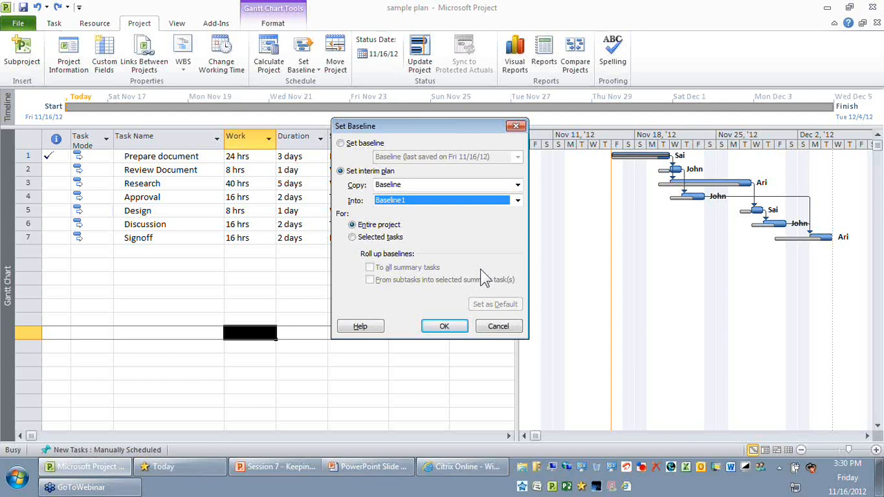
- Try Baseline1 as the interim plan's source, return to copying Baseline into Baseline1, and save the plan
click(406, 185)
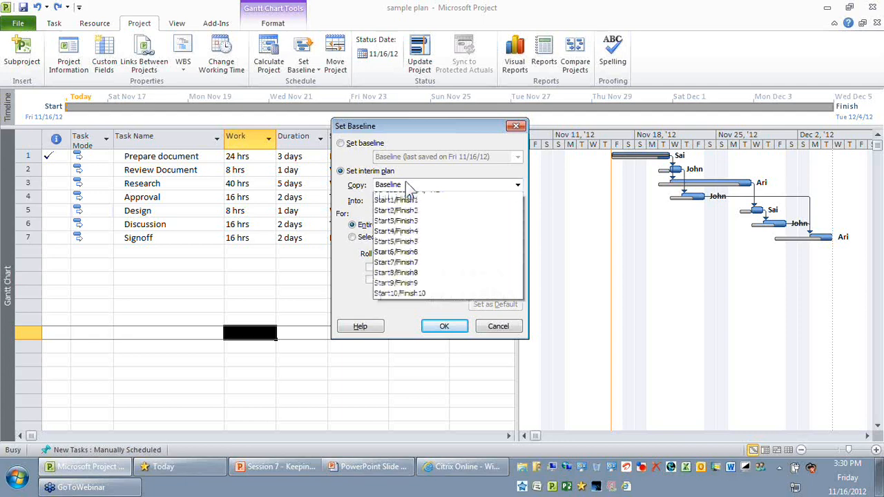
scroll(408, 193, up, 4)
click(412, 204)
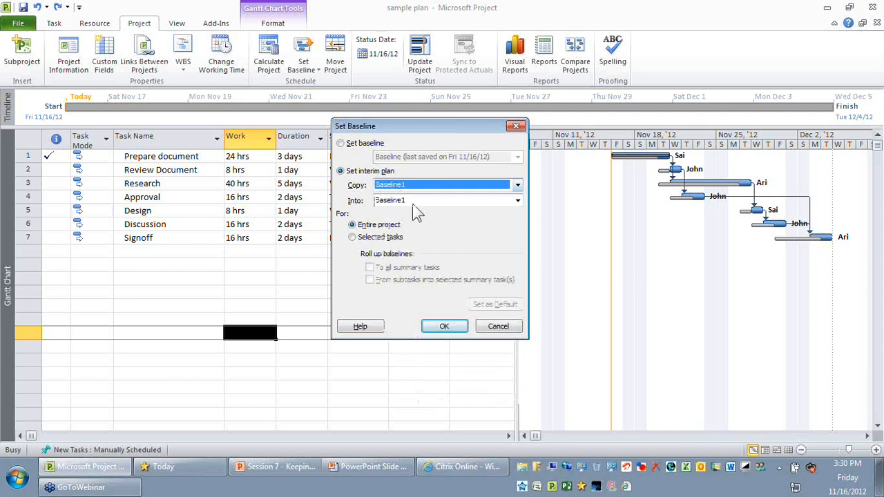
click(408, 203)
click(409, 186)
click(414, 197)
click(423, 202)
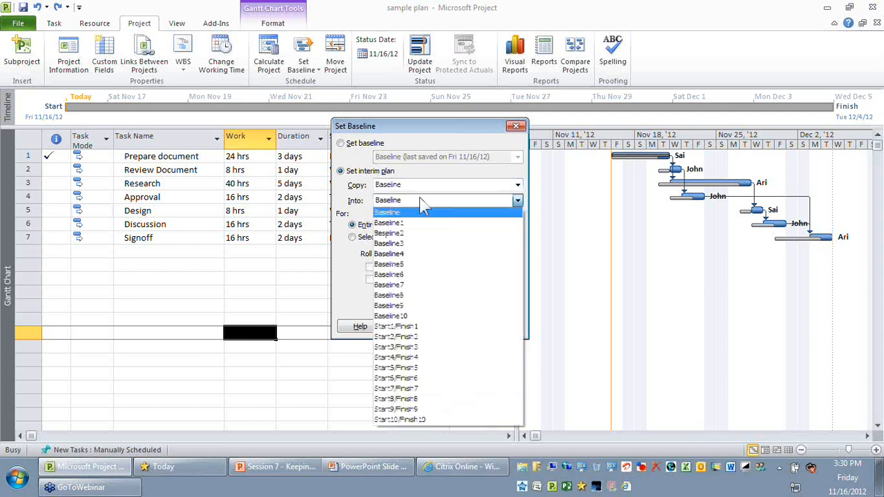
click(421, 222)
click(448, 323)
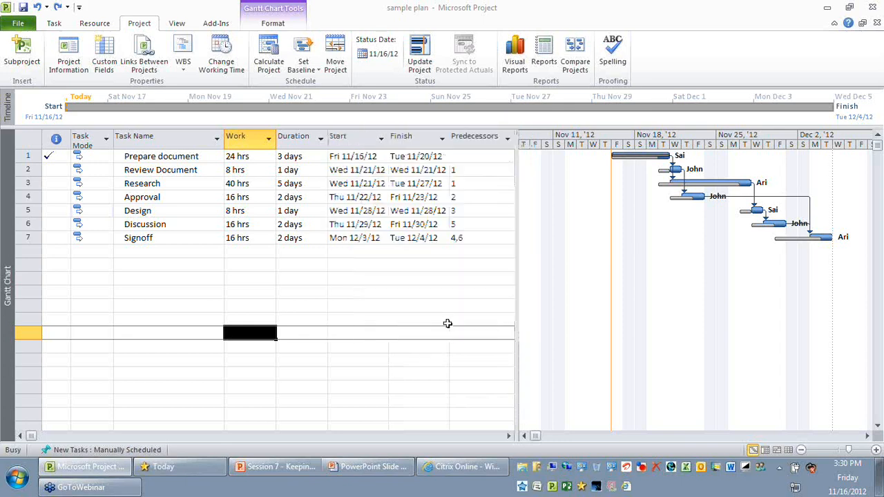
- Examine the Design task's row and the Start and Finish columns of the task table
click(354, 263)
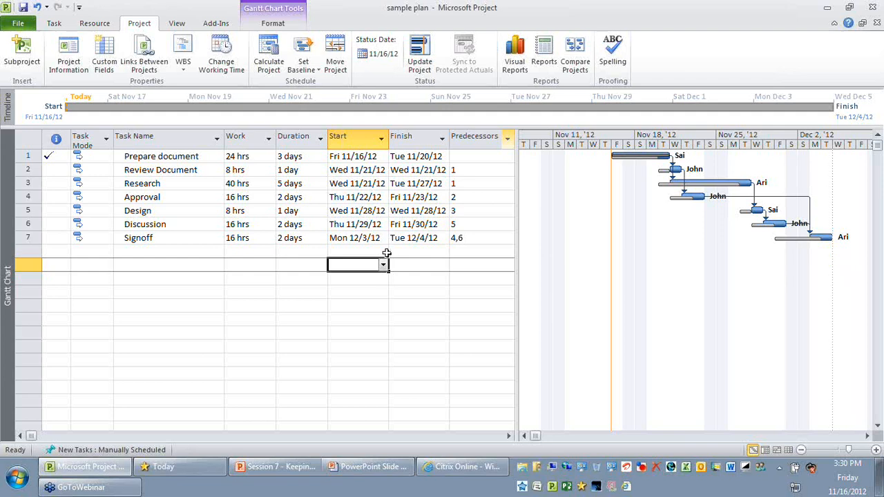
click(247, 308)
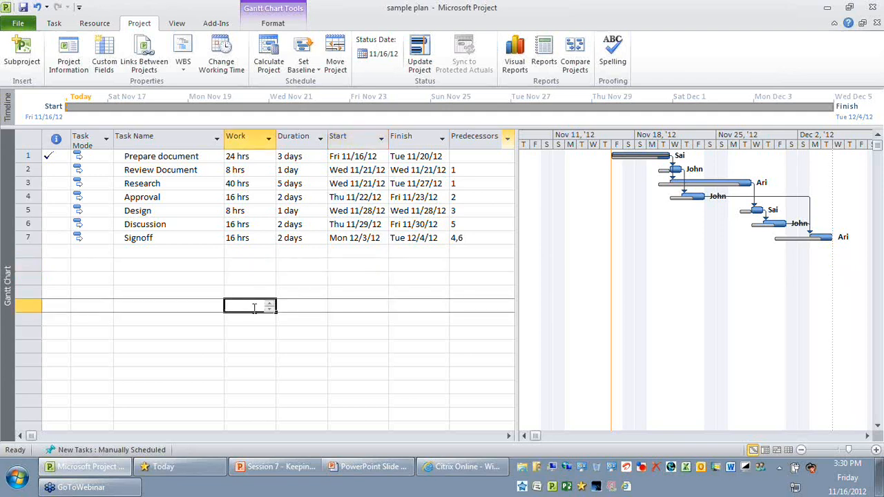
click(30, 210)
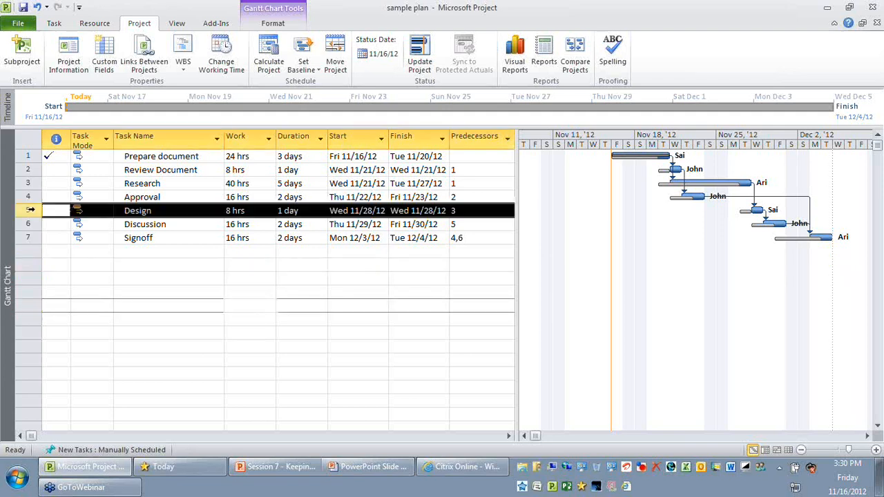
click(248, 292)
click(26, 210)
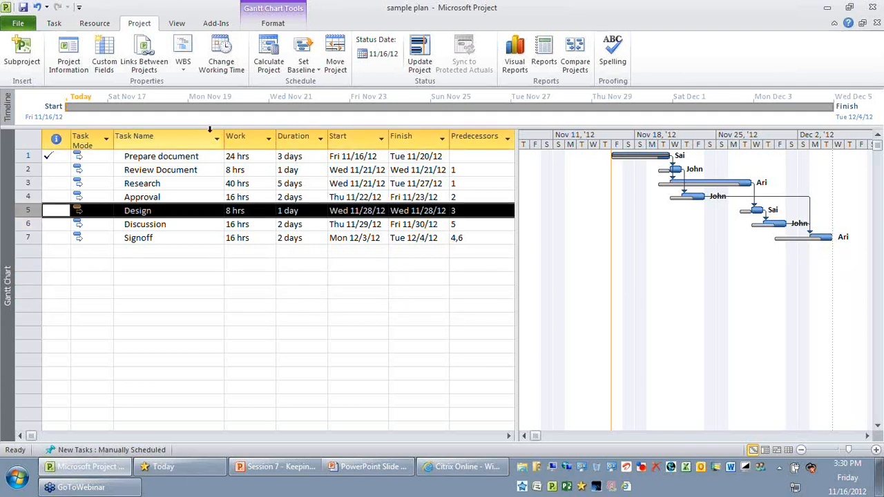
click(361, 136)
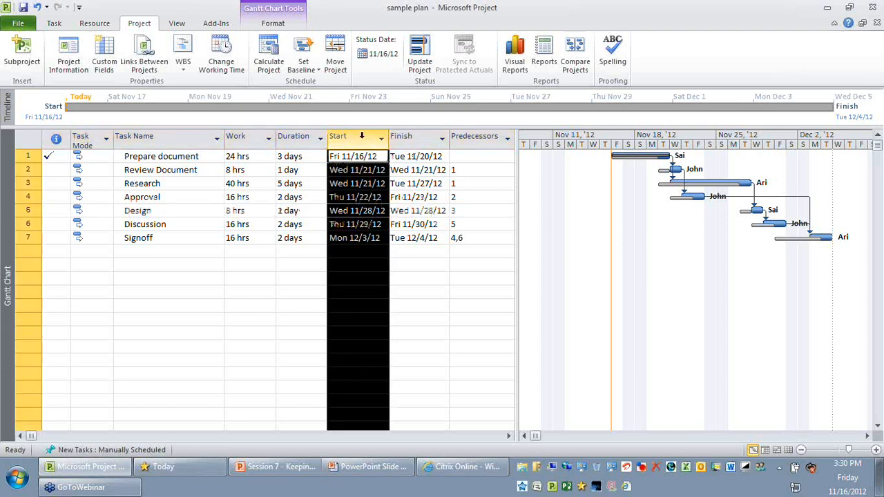
click(403, 136)
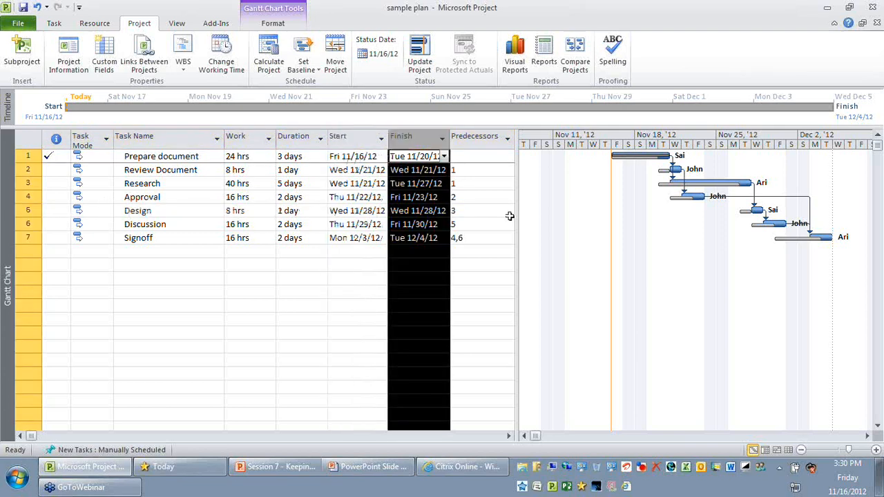
click(178, 211)
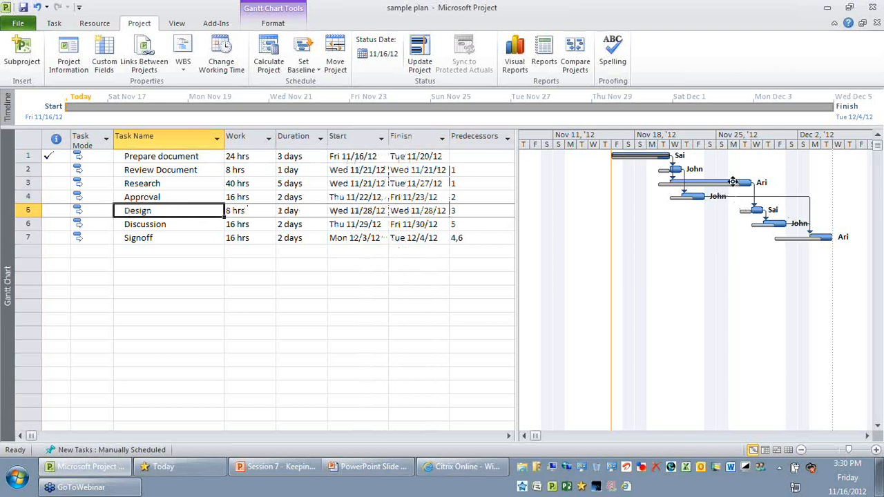
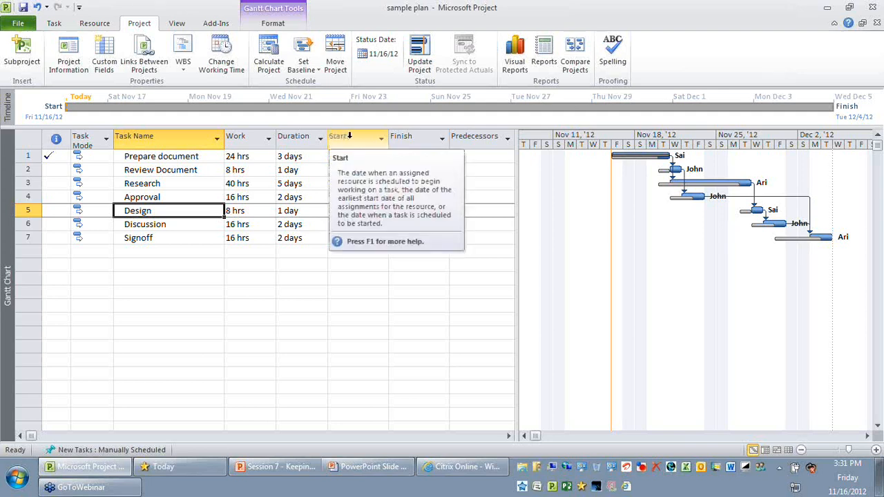
- Insert the Start1 and Finish1 columns in the task table, between Finish and Predecessors
click(349, 136)
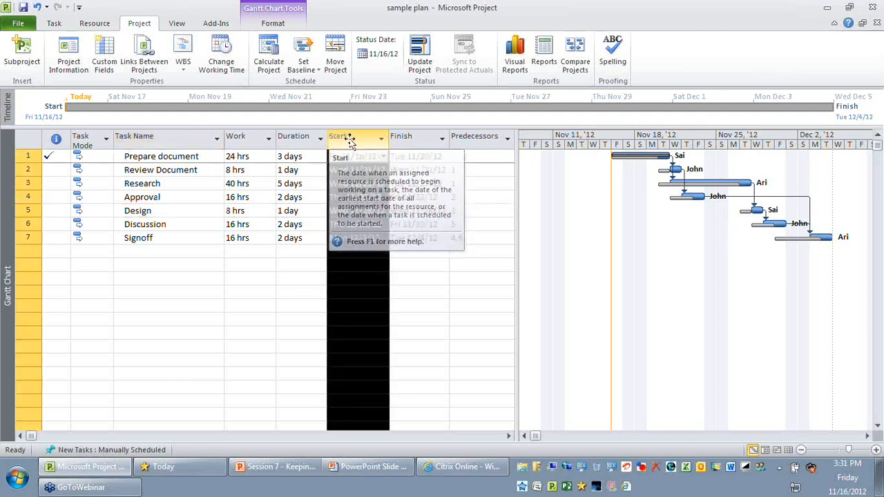
click(412, 138)
drag(516, 185, 670, 192)
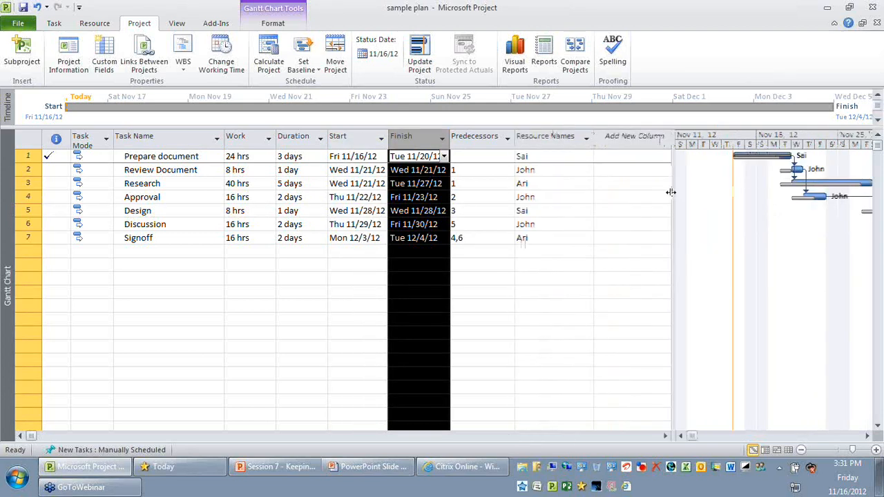
right_click(474, 136)
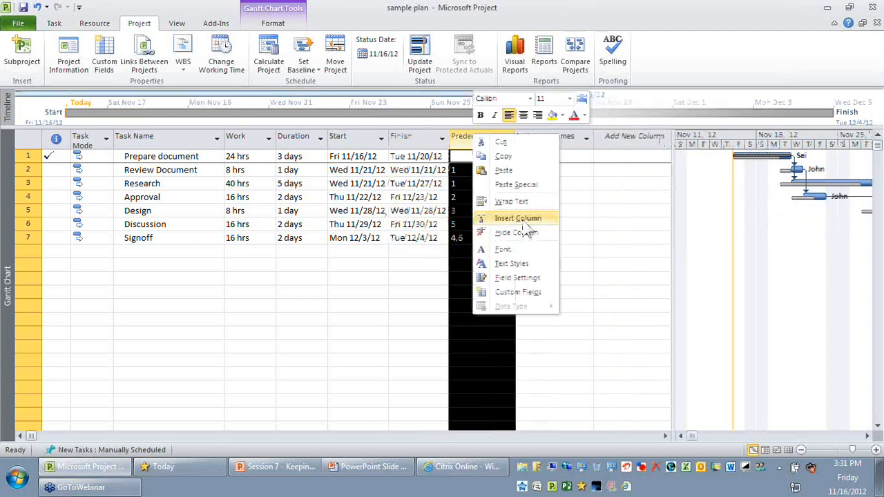
click(524, 221)
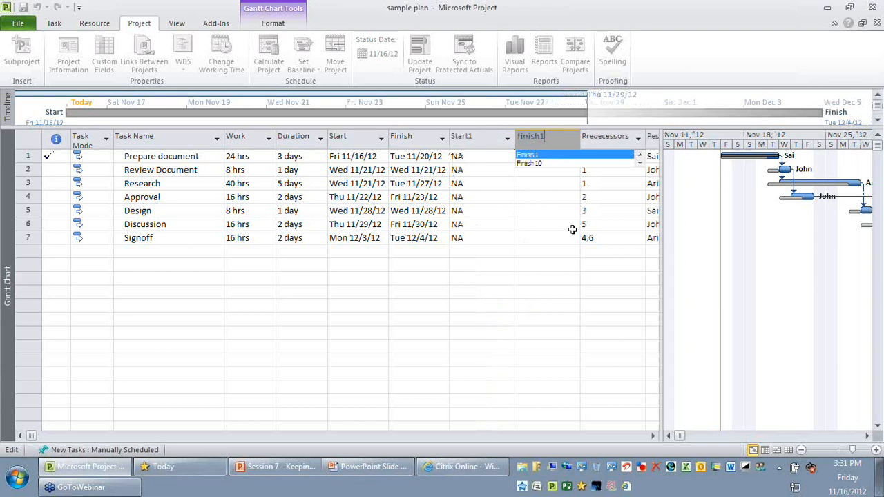
key(Return)
click(512, 148)
- Examine the Start1 and Finish1 columns alongside the scheduled Start and Finish columns
click(480, 139)
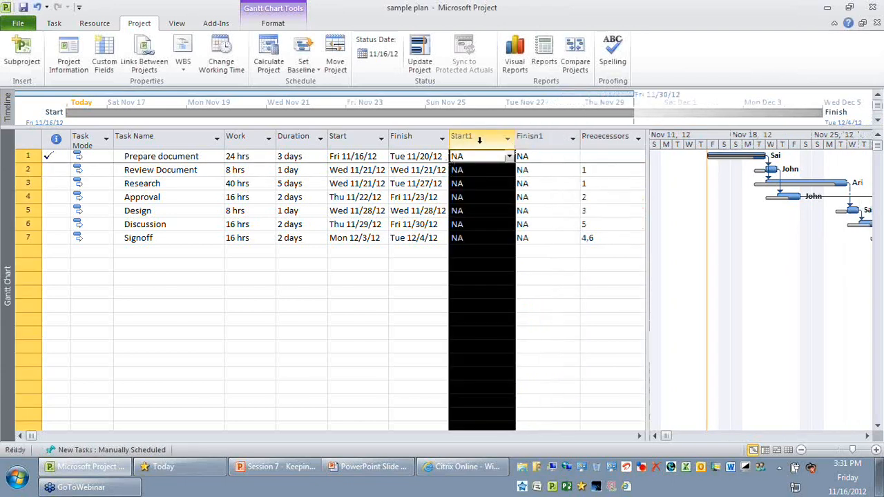
click(526, 140)
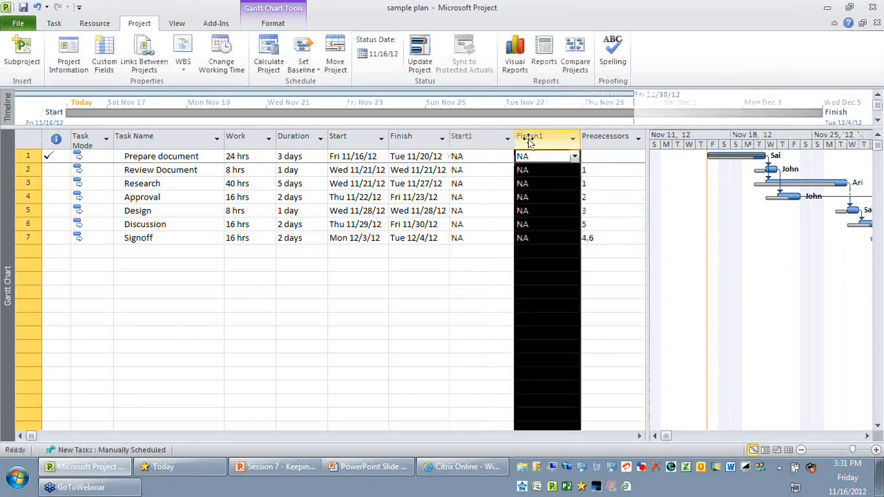
click(487, 136)
click(536, 136)
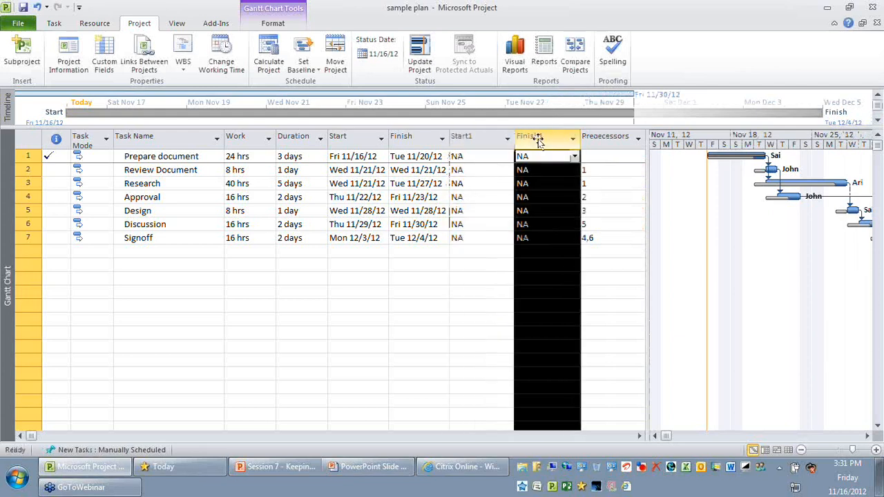
click(480, 136)
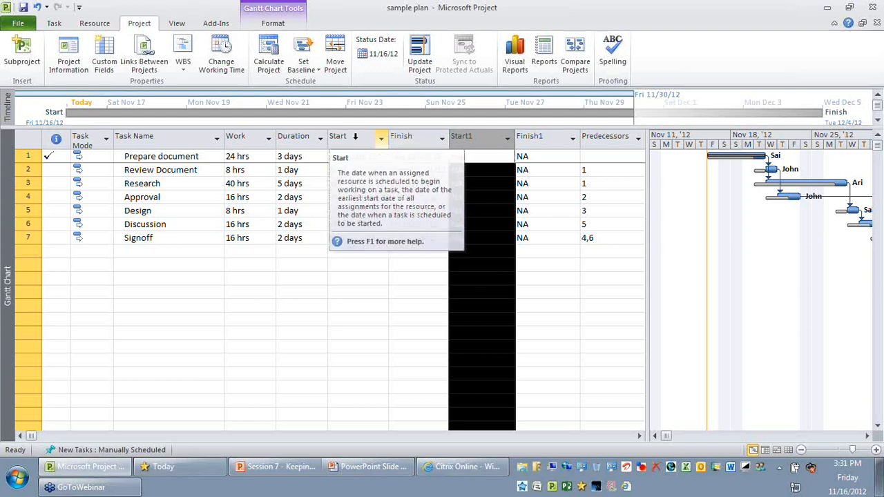
click(410, 266)
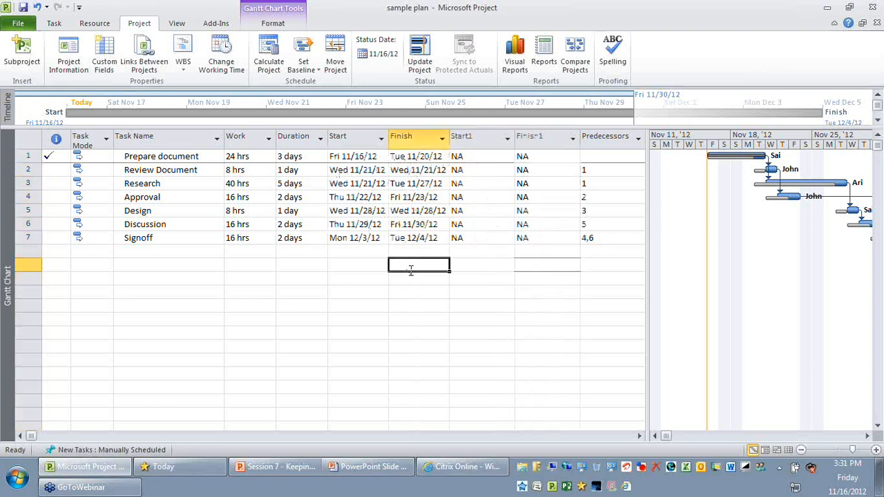
- Save an interim plan for the entire project, copying Scheduled Start/Finish into Start1/Finish1
click(198, 278)
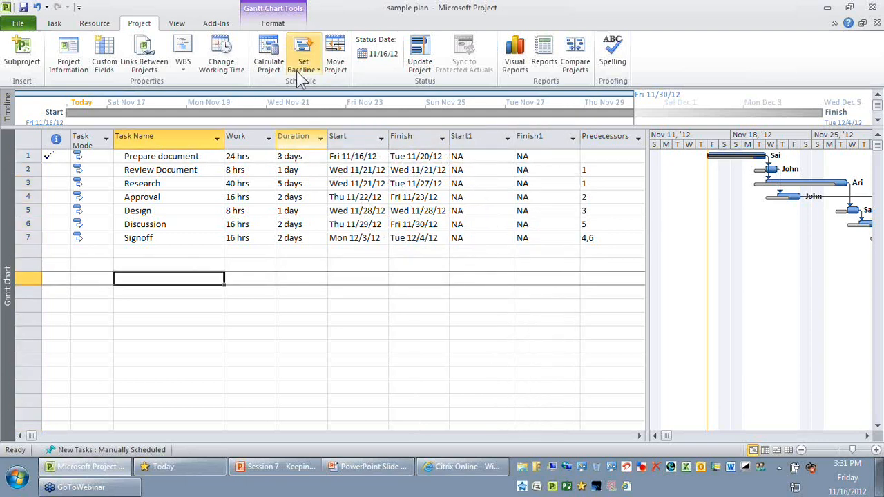
click(301, 76)
click(317, 84)
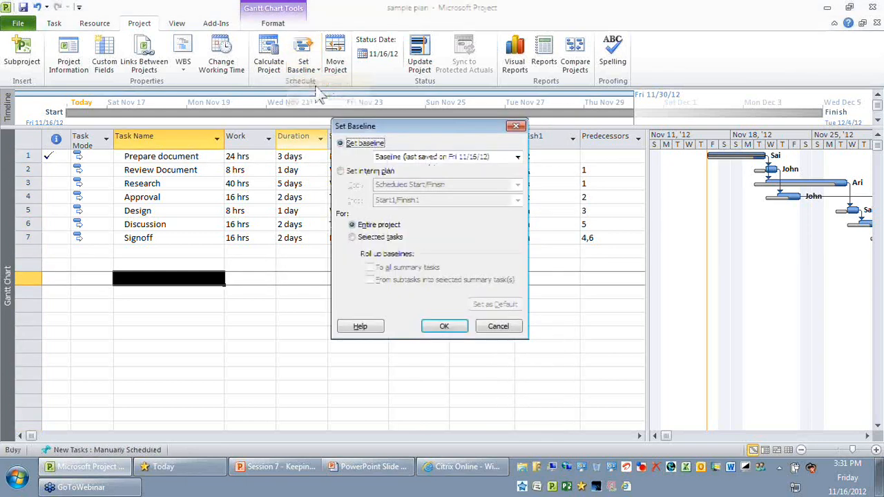
click(366, 171)
drag(418, 129, 150, 100)
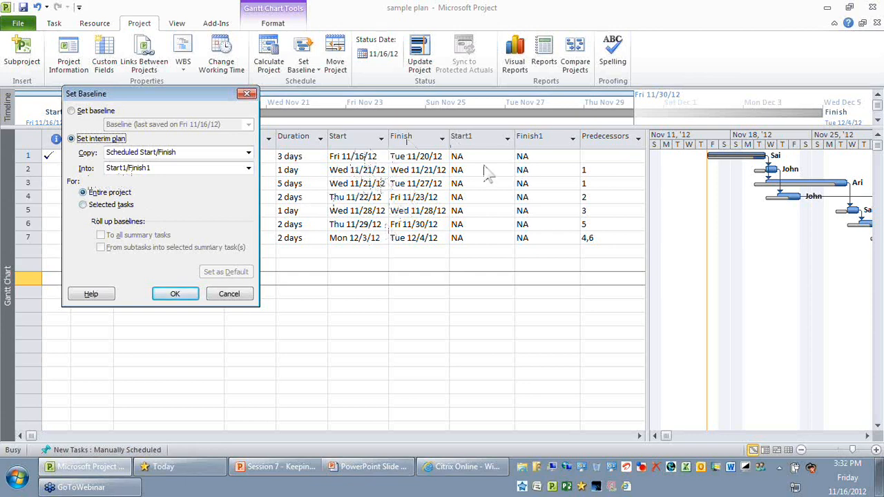
click(175, 294)
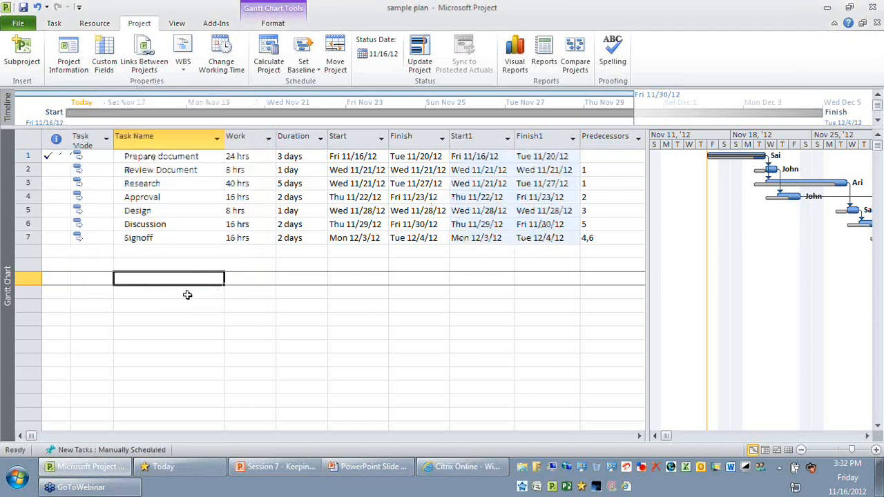
- Compare the scheduled Start and Finish columns with the interim plan's Start1 and Finish1 columns
click(356, 137)
click(482, 136)
click(417, 137)
click(545, 137)
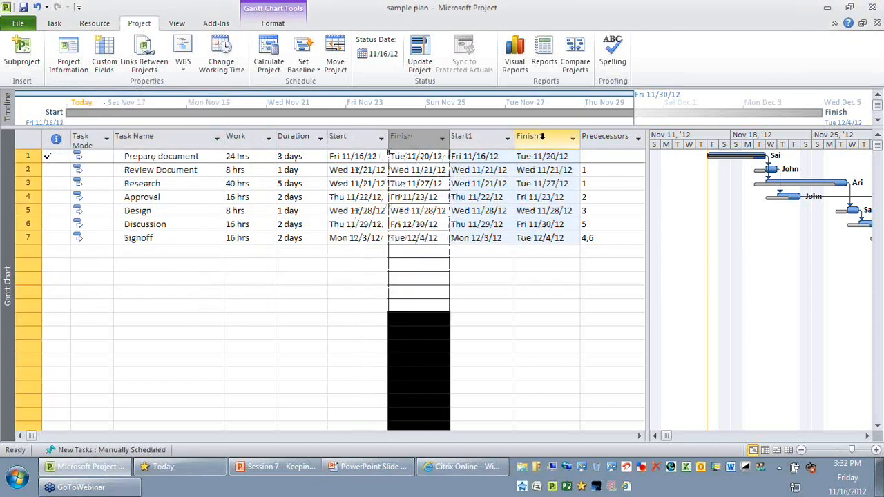
click(545, 279)
click(481, 137)
click(545, 137)
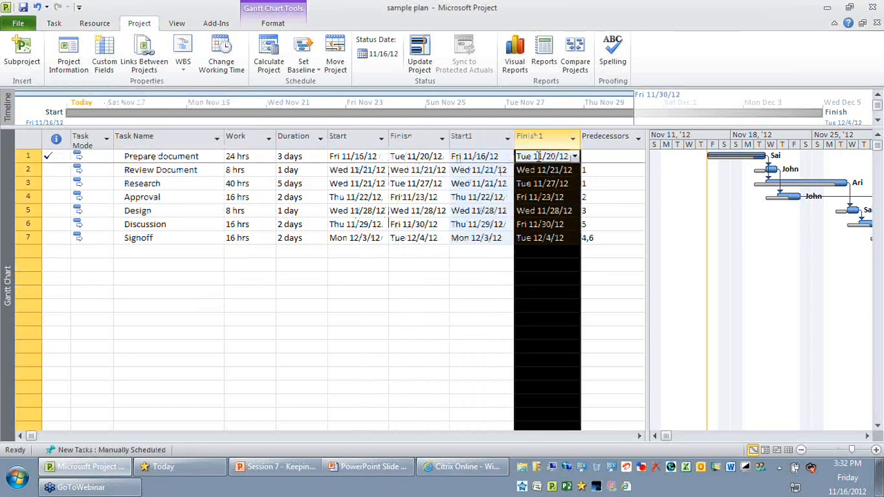
click(481, 279)
- Review the tasks' Work, Duration, Start and Finish values, and check which of these fields the interim plan stores
click(242, 156)
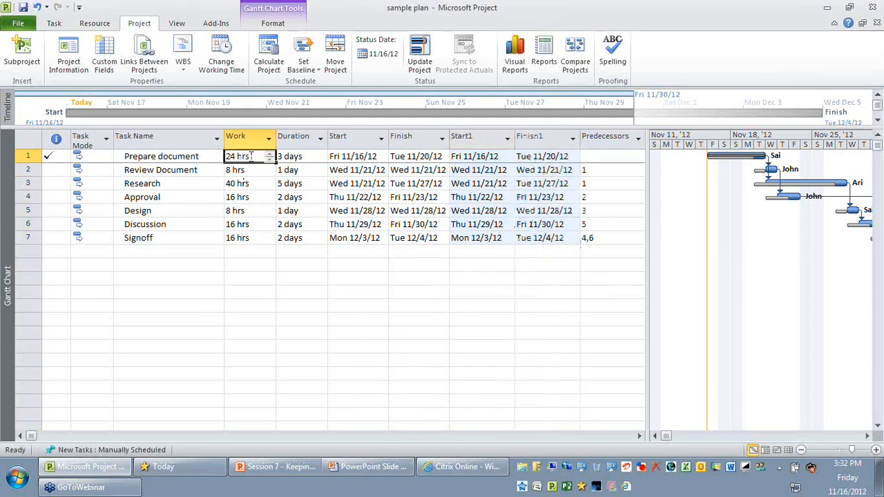
click(307, 237)
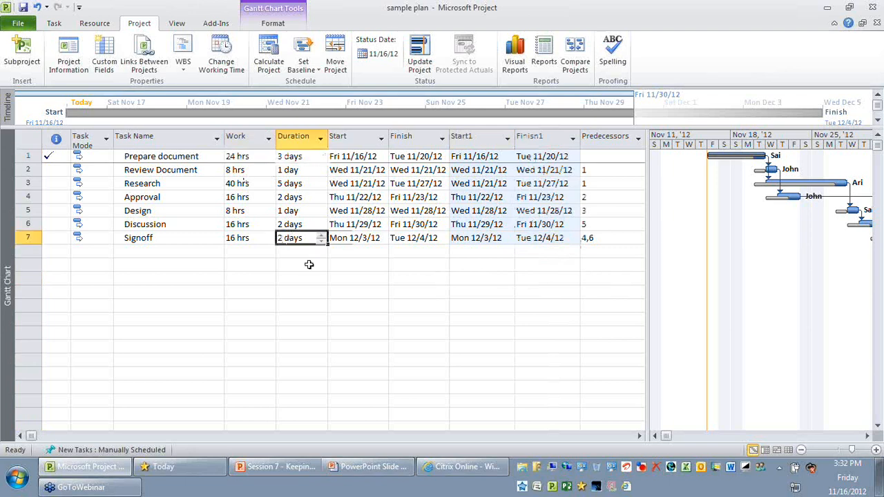
click(310, 264)
click(247, 156)
click(358, 156)
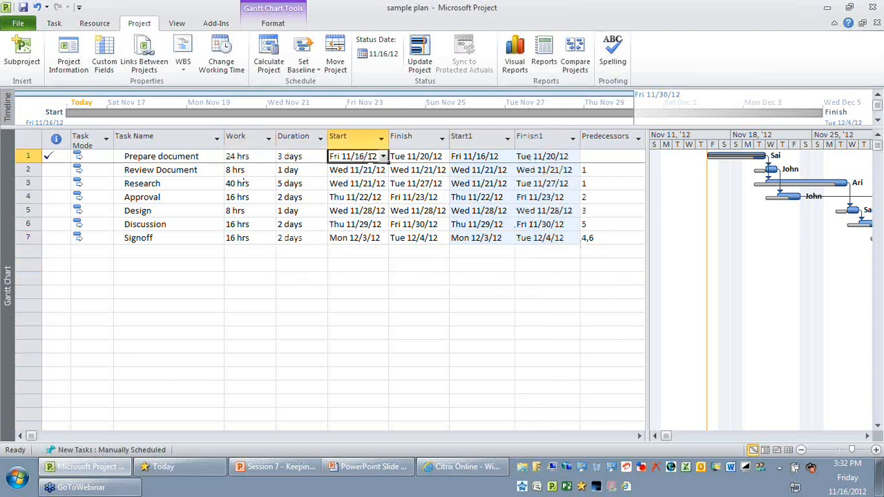
click(417, 156)
click(475, 138)
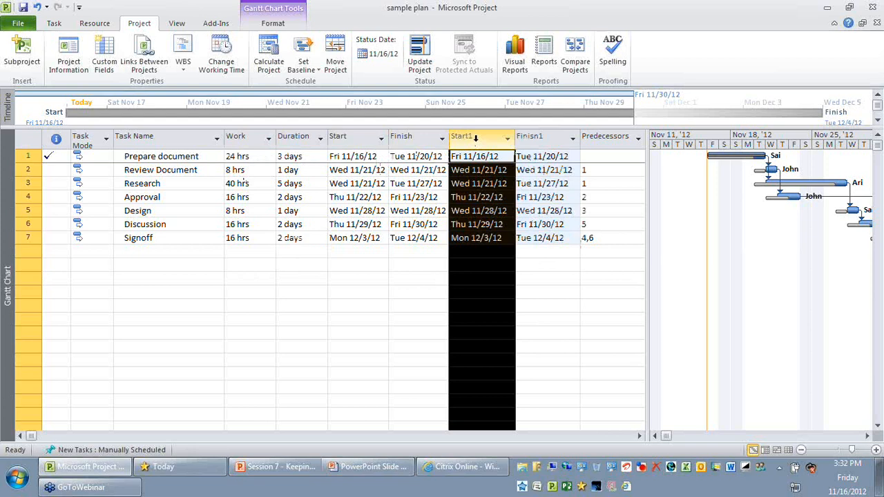
click(541, 138)
click(471, 308)
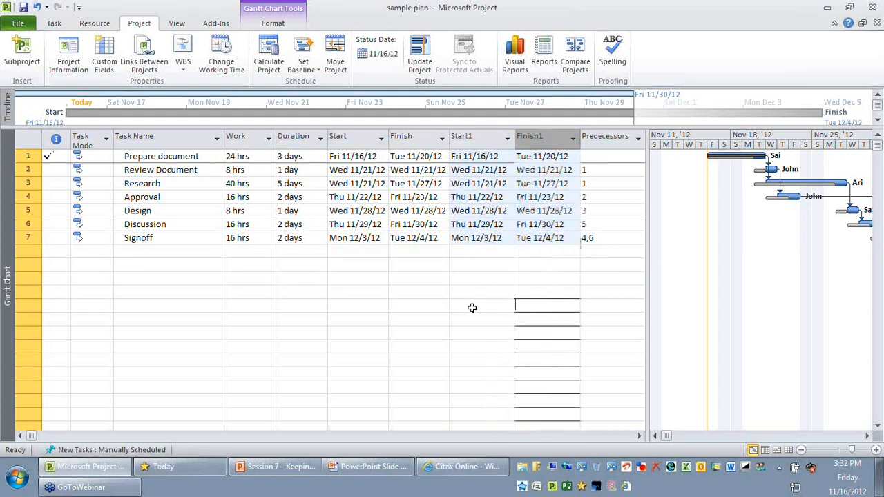
- Insert a new task named Final Approval between Approval and Design, and set its task mode to Auto Scheduled
click(27, 210)
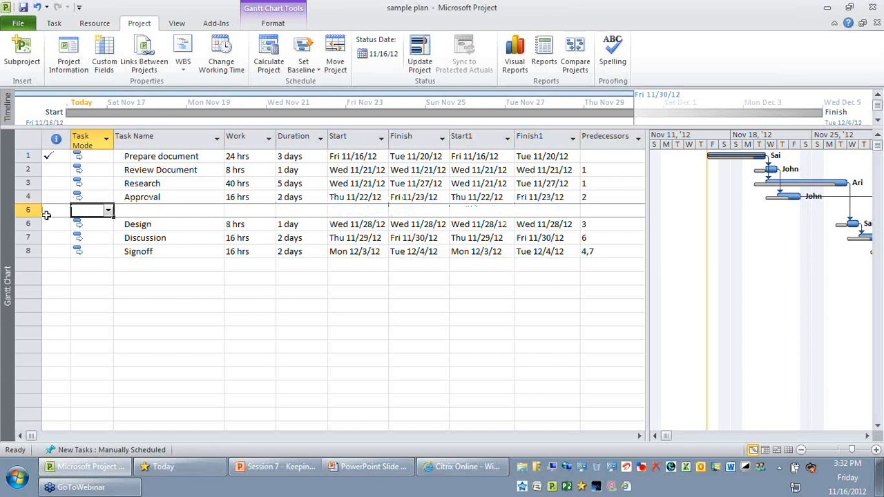
key(Tab)
text(Final Approval)
key(Return)
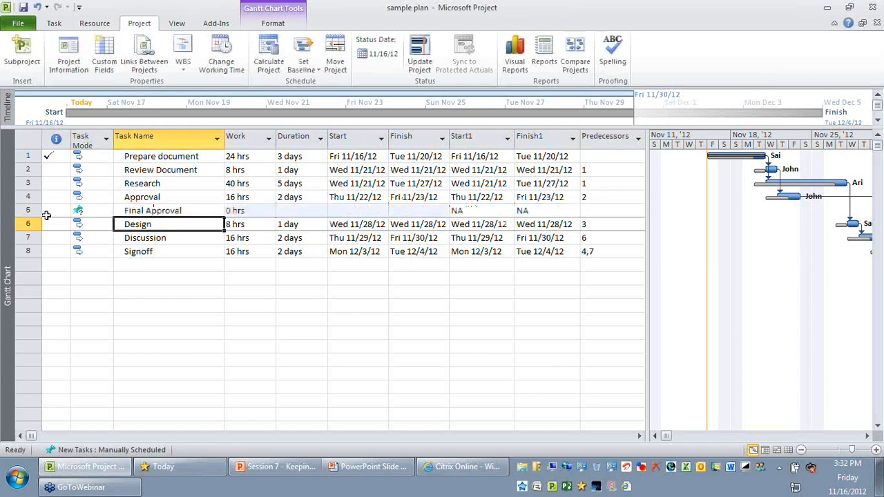
click(90, 211)
click(108, 210)
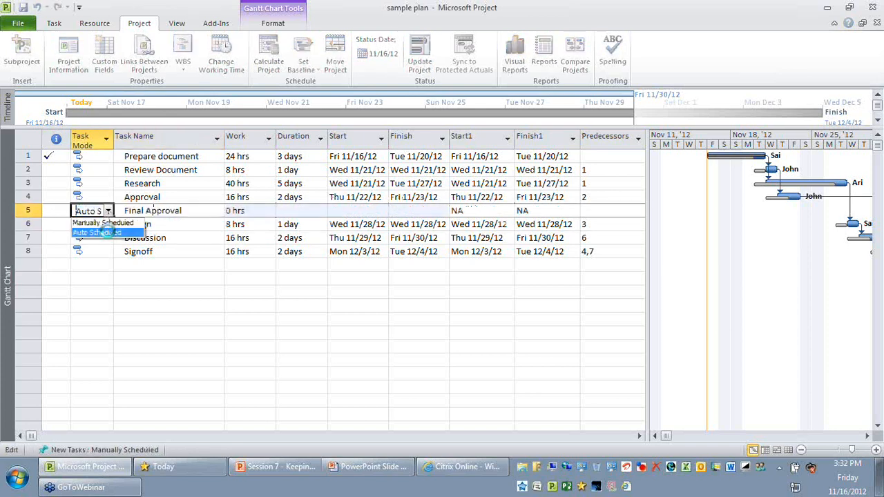
click(103, 232)
click(169, 305)
- Show the task details form for Final Approval below the Gantt chart, displaying its predecessors and successors
drag(648, 277, 713, 276)
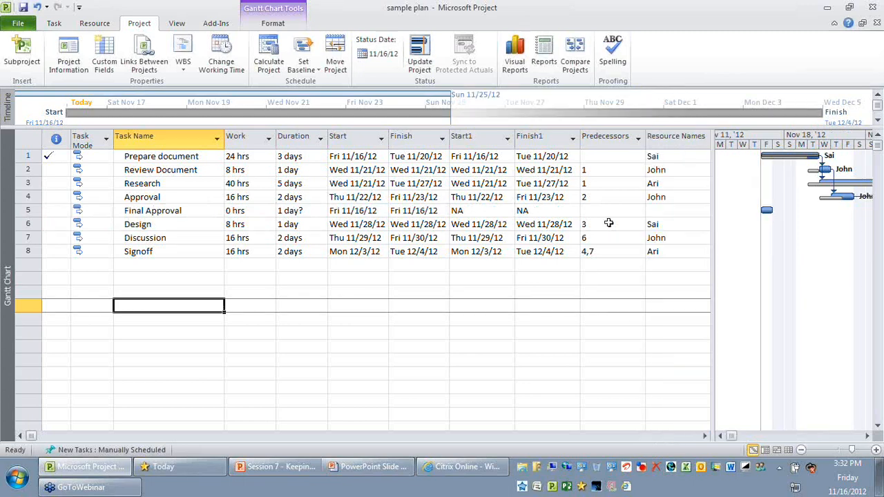
click(608, 211)
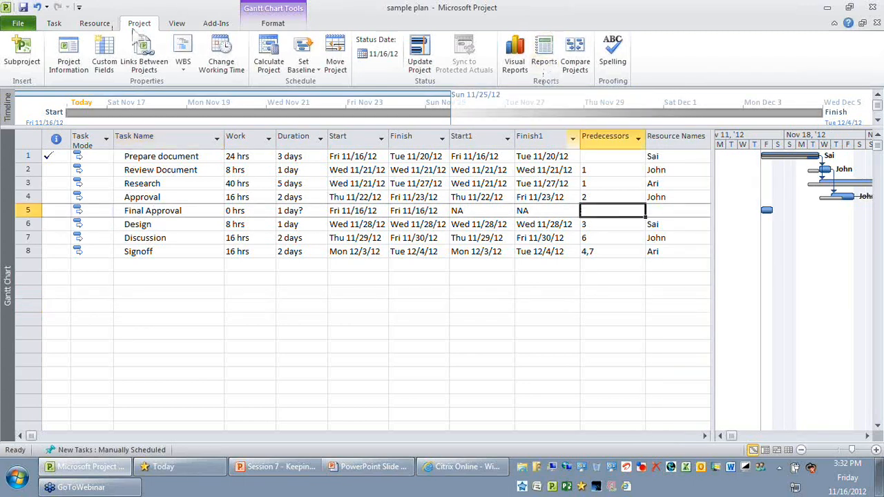
click(176, 23)
click(637, 55)
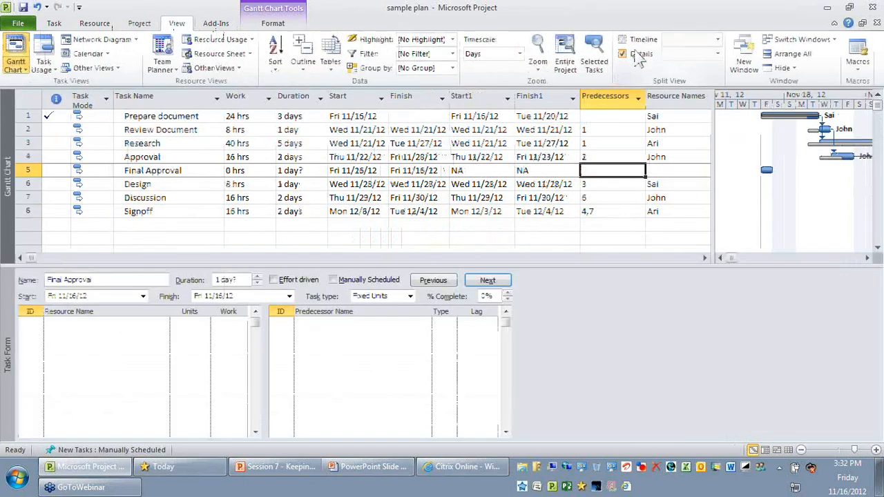
click(554, 370)
right_click(554, 370)
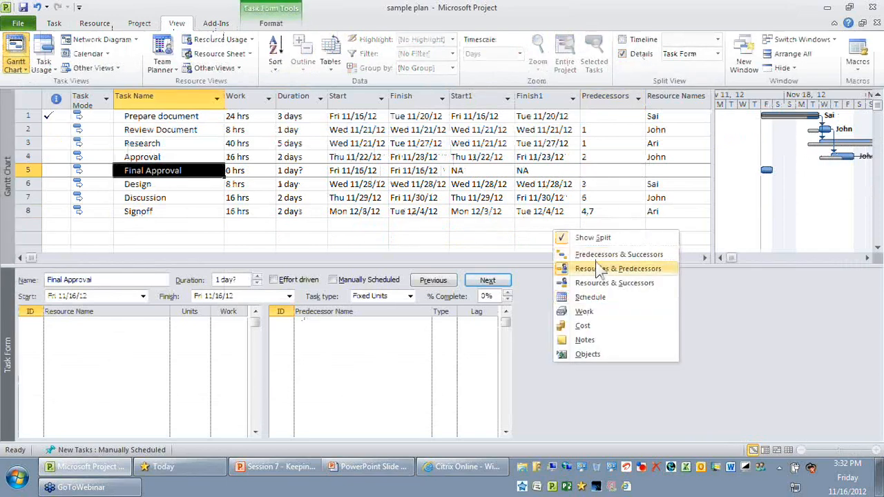
click(596, 254)
- Link Final Approval into the schedule with Approval as its predecessor and Design as its successor
click(128, 324)
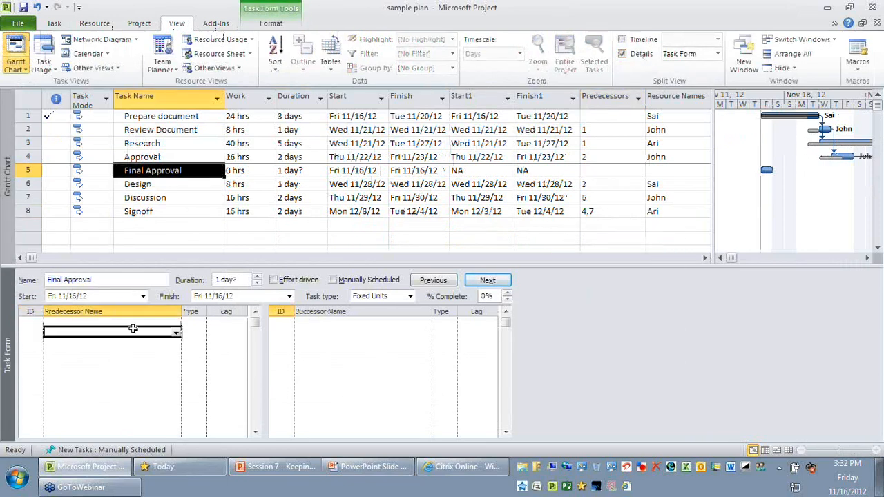
click(178, 323)
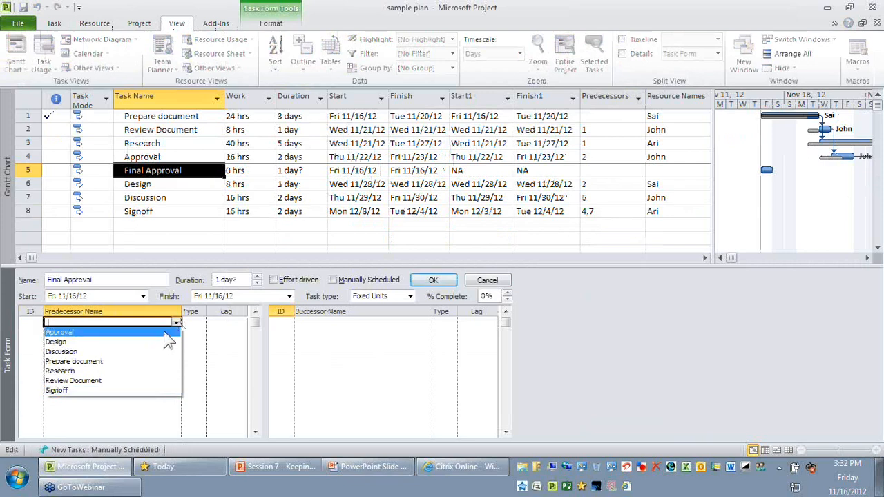
click(164, 331)
click(394, 323)
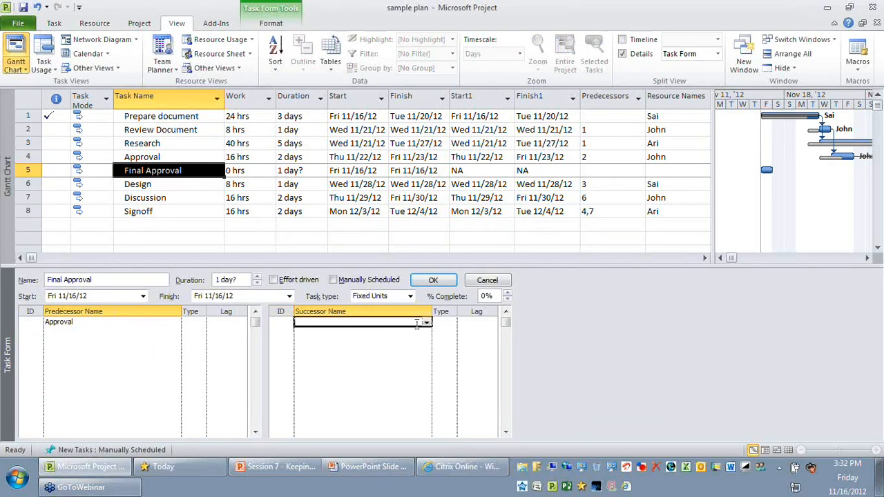
click(428, 323)
click(414, 342)
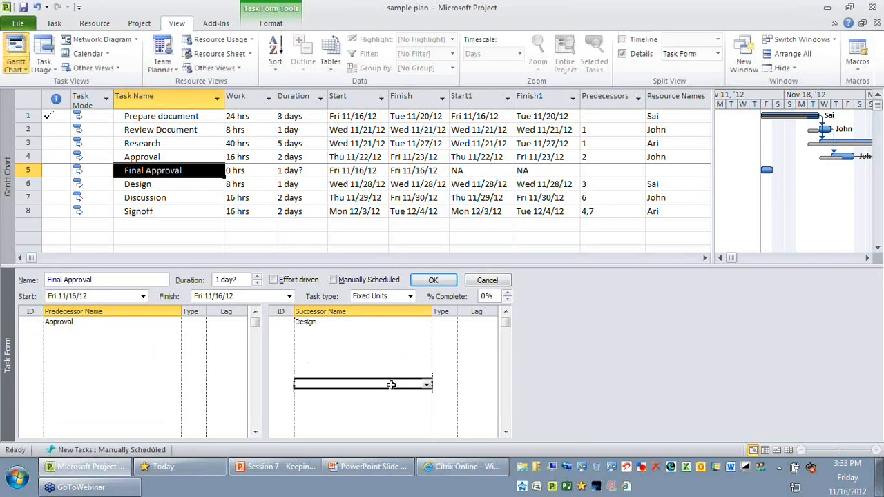
click(430, 281)
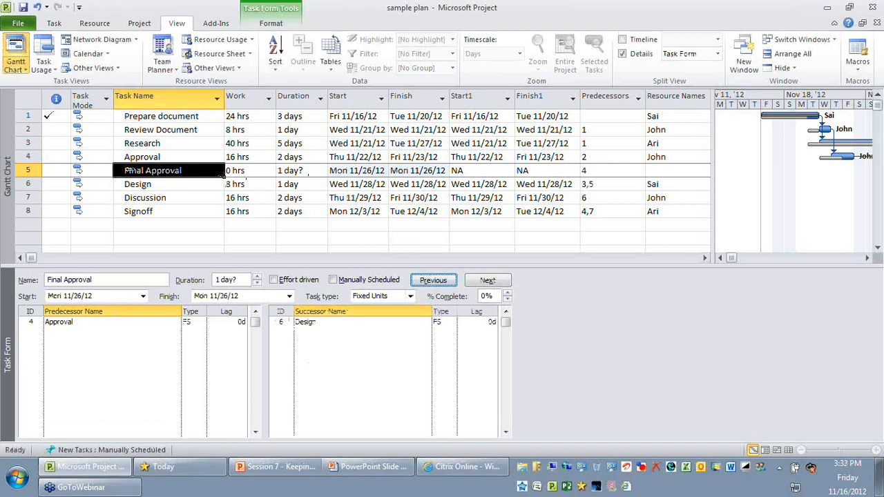
- Examine the Final Approval task's bar and links in the Gantt chart, then its row in the task table
click(129, 170)
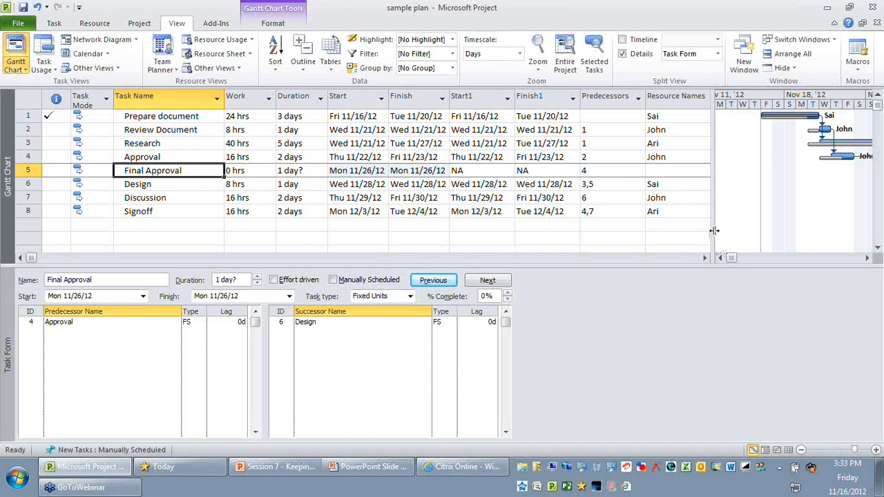
drag(714, 230, 565, 231)
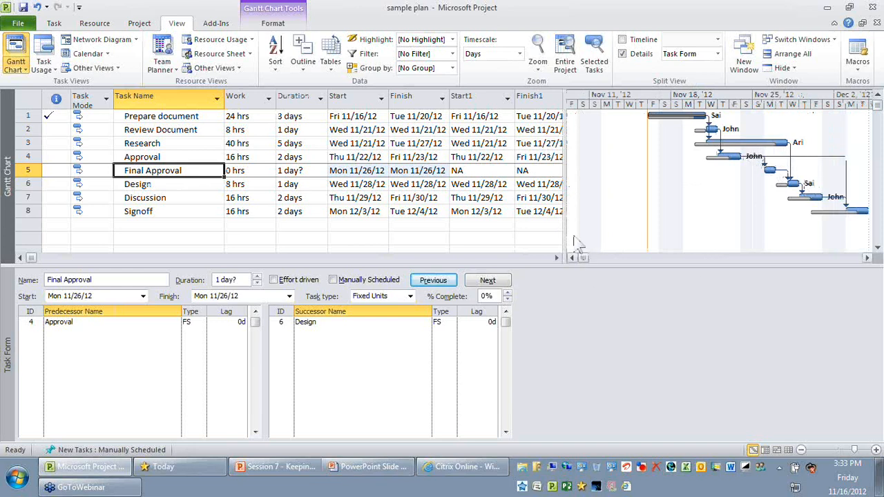
drag(563, 228, 717, 228)
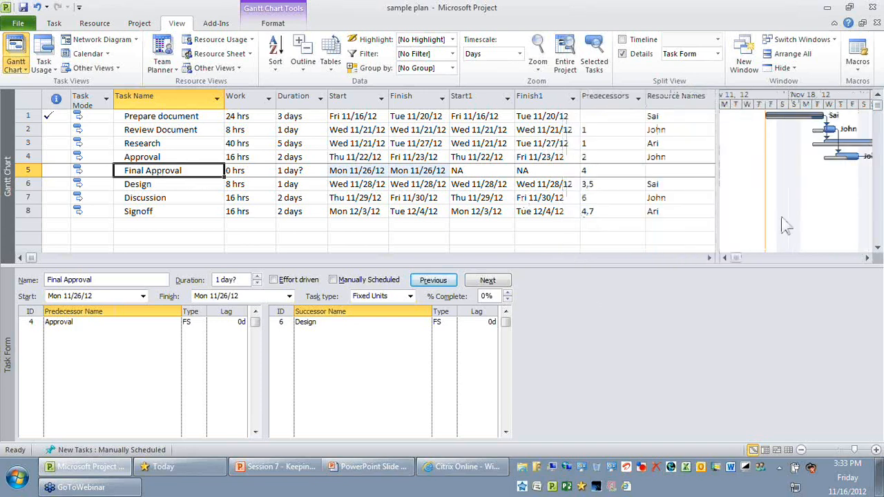
- Replace Approval with Final Approval as a predecessor of the Signoff task, keeping Discussion as its other predecessor
drag(718, 206, 718, 207)
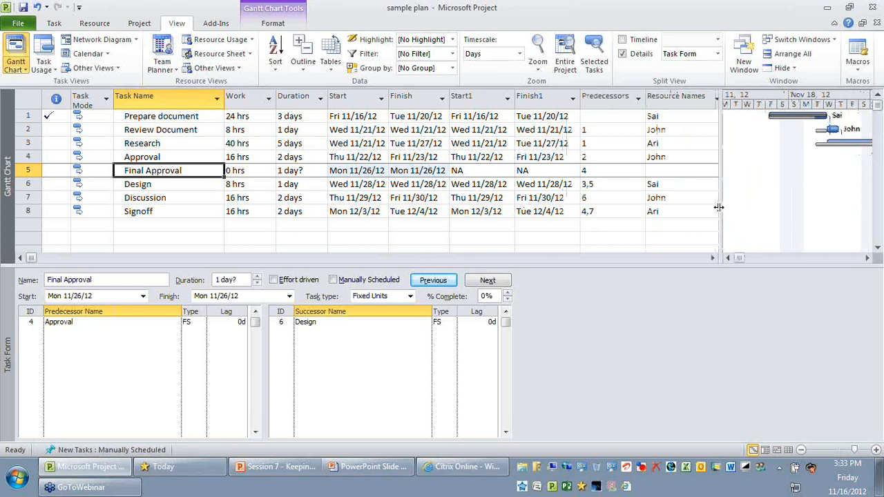
click(606, 212)
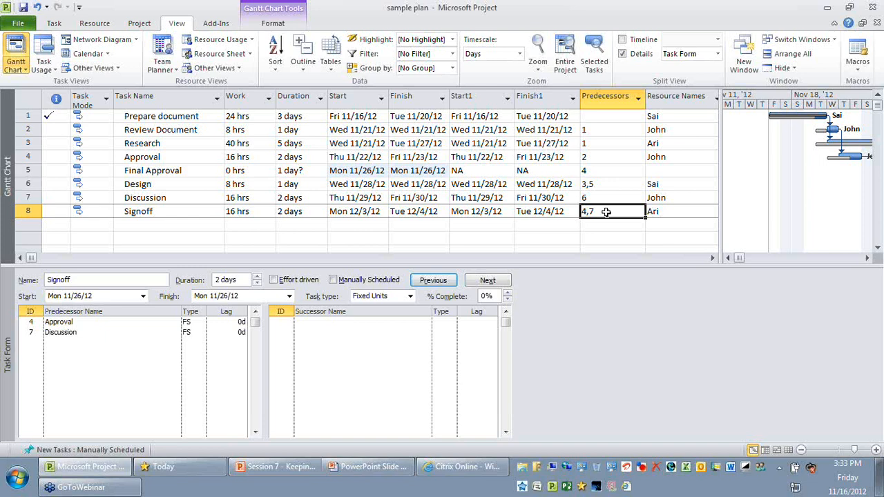
click(164, 211)
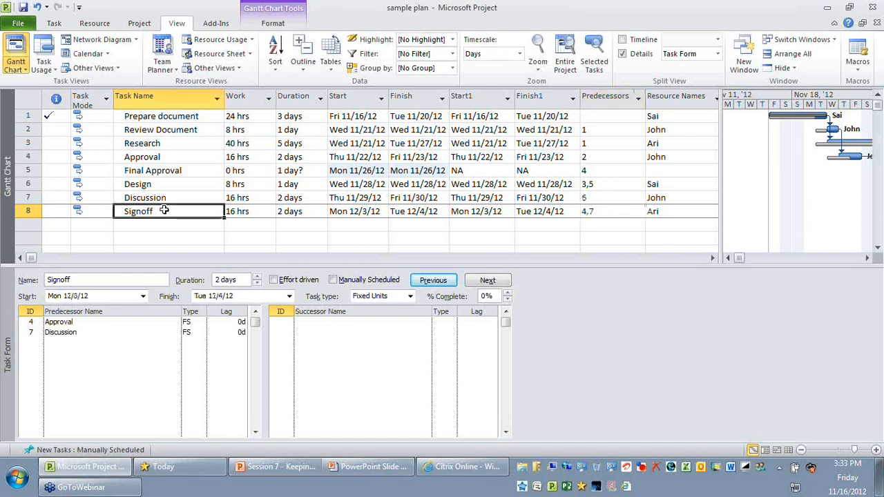
click(598, 212)
click(115, 323)
click(176, 322)
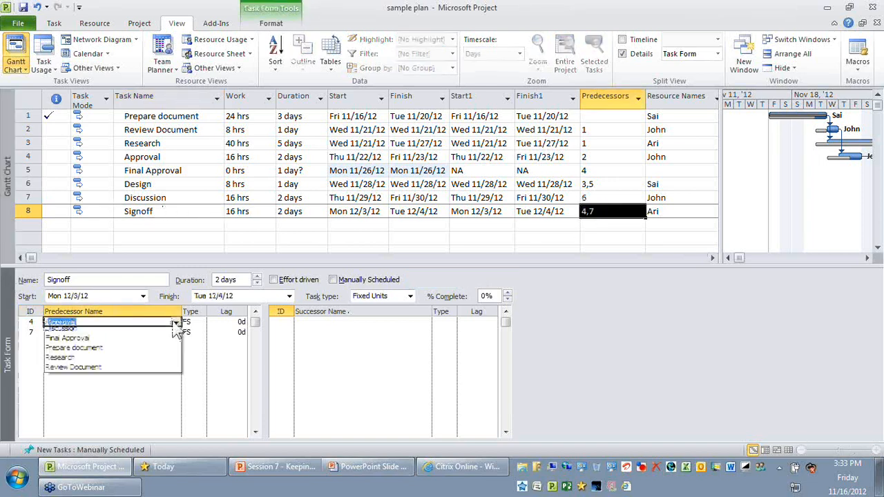
click(166, 362)
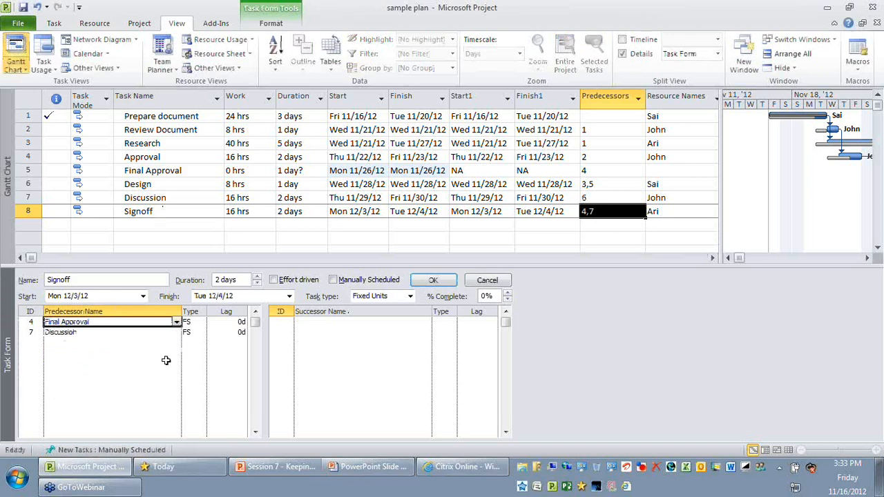
click(433, 280)
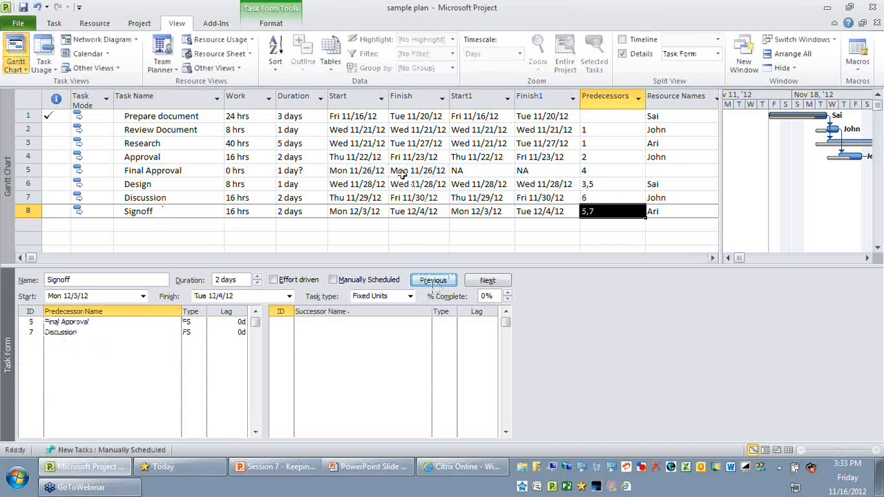
- Assign the Final Approval task to the same resource that works on the Design task
click(515, 173)
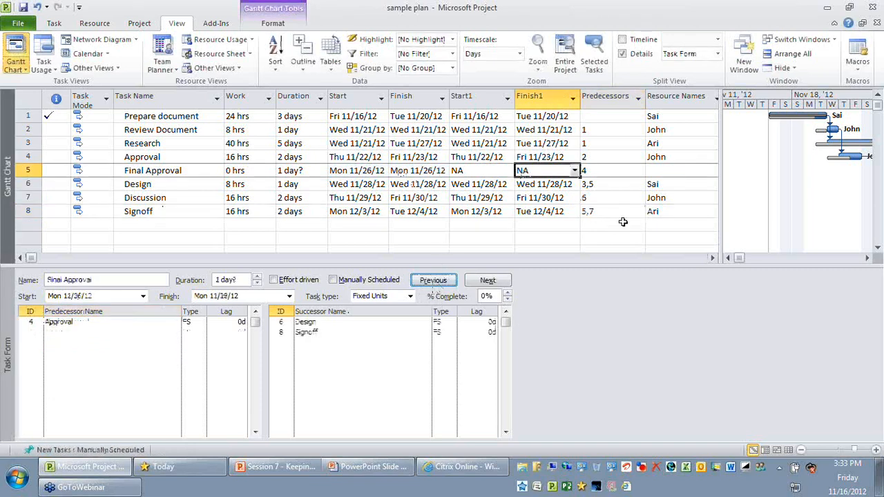
drag(720, 214, 783, 212)
click(670, 171)
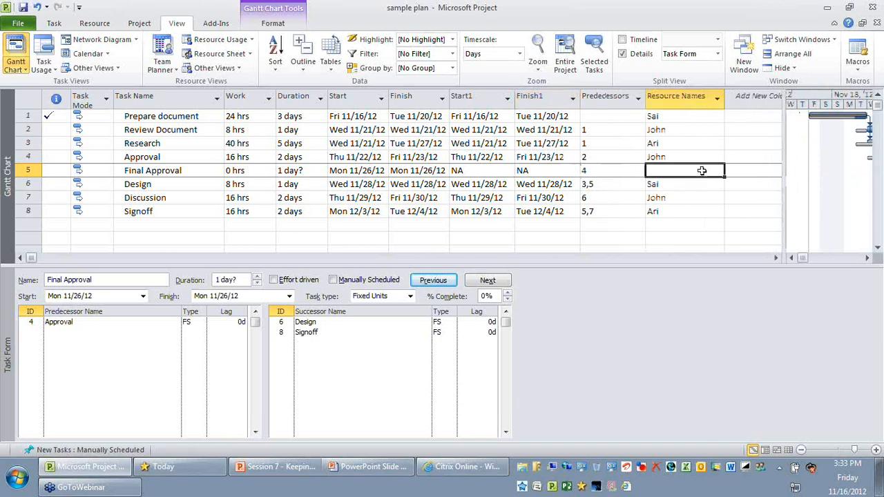
click(719, 171)
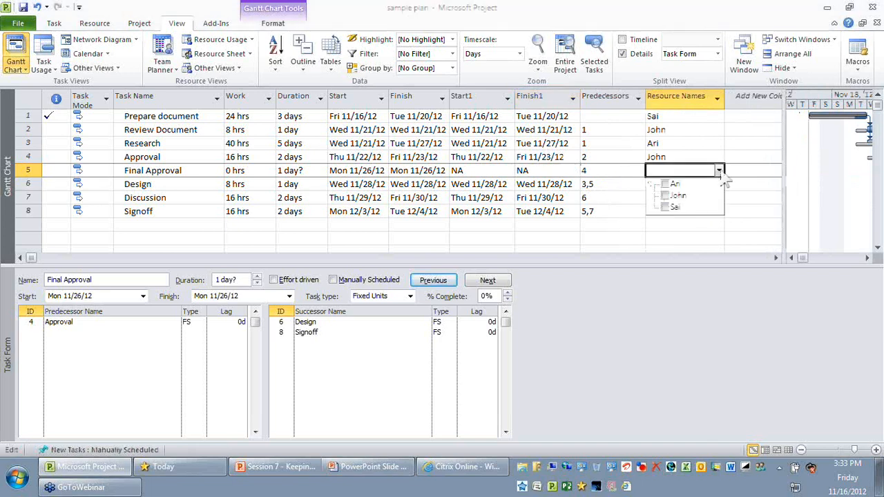
click(680, 207)
click(605, 167)
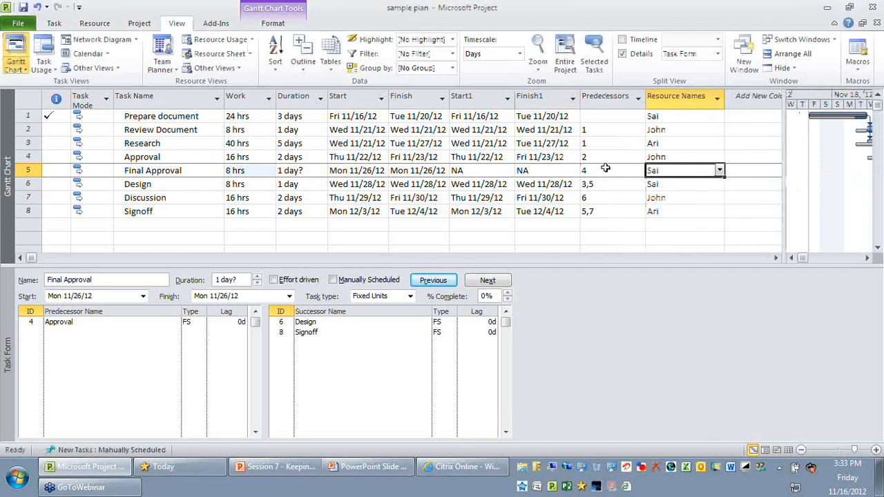
- Set the duration of the Final Approval task to 3 days
click(605, 158)
click(300, 170)
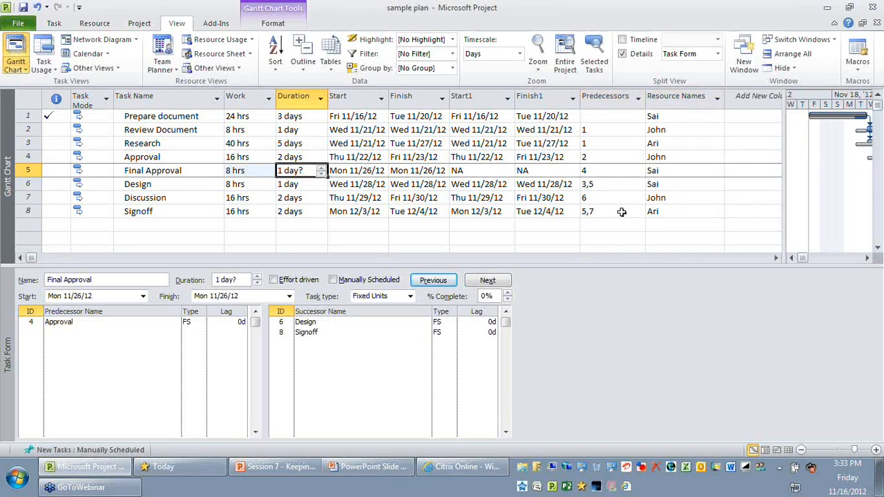
text(3)
key(Return)
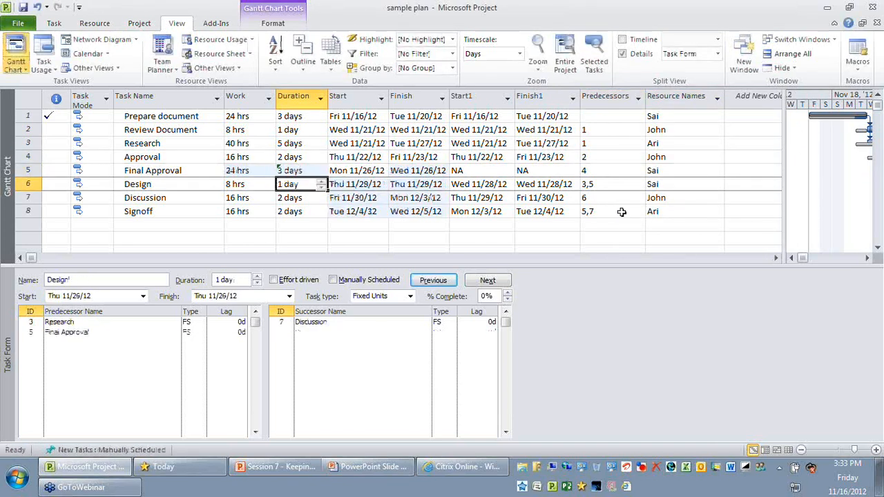
- Examine the Final Approval finish date and the scheduled start and finish dates of Design, Discussion and Signoff
key(Up)
key(Right)
key(Right)
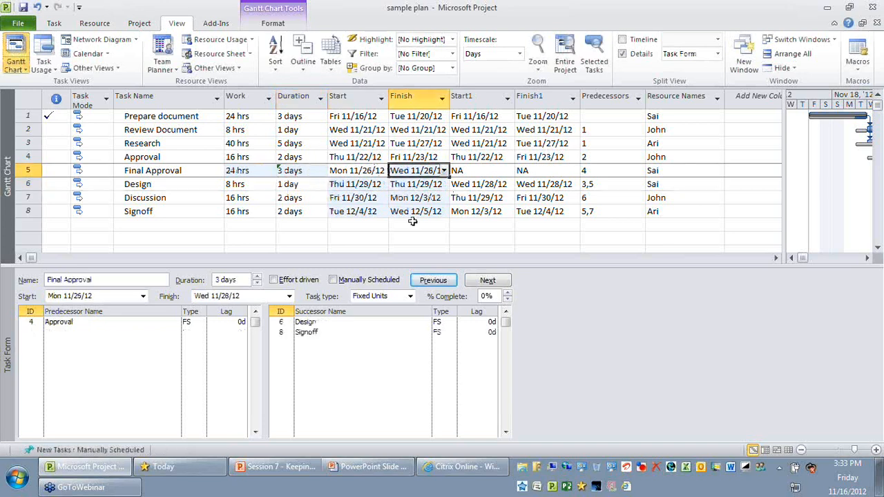
click(366, 185)
drag(366, 185, 422, 211)
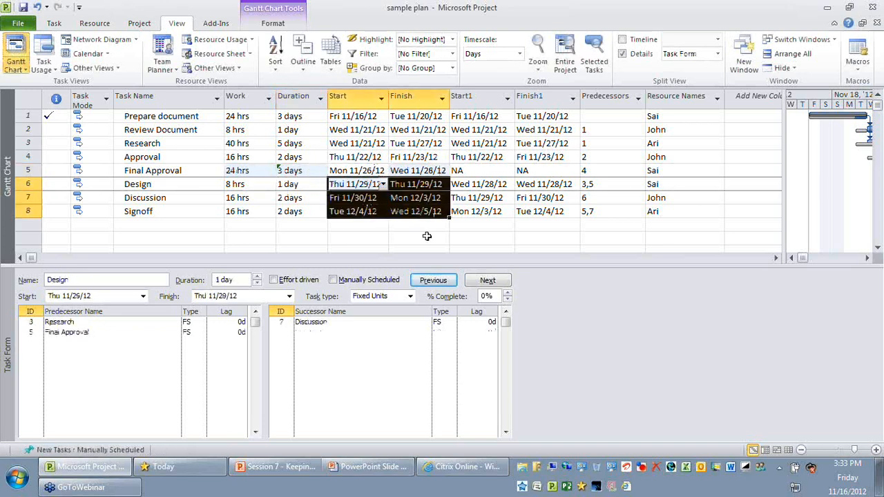
click(426, 171)
- Narrow the task table to show more of the Gantt chart, and close the task details form
drag(783, 193, 707, 198)
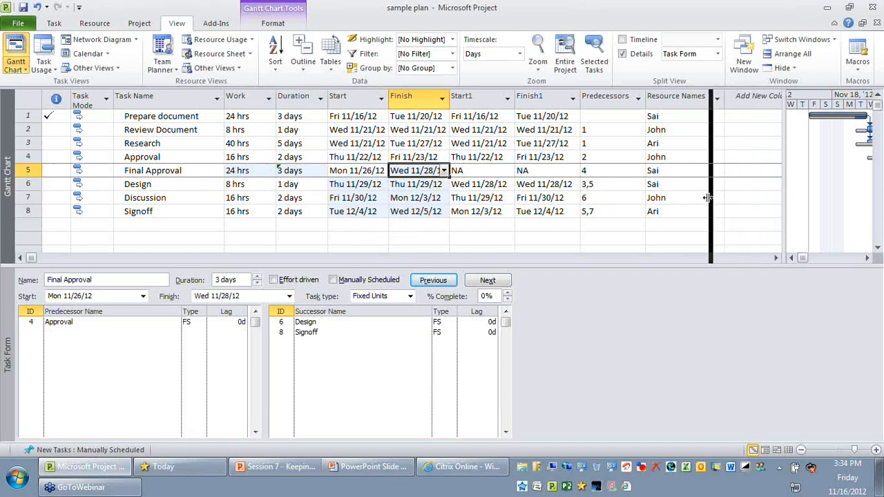
drag(707, 199, 708, 197)
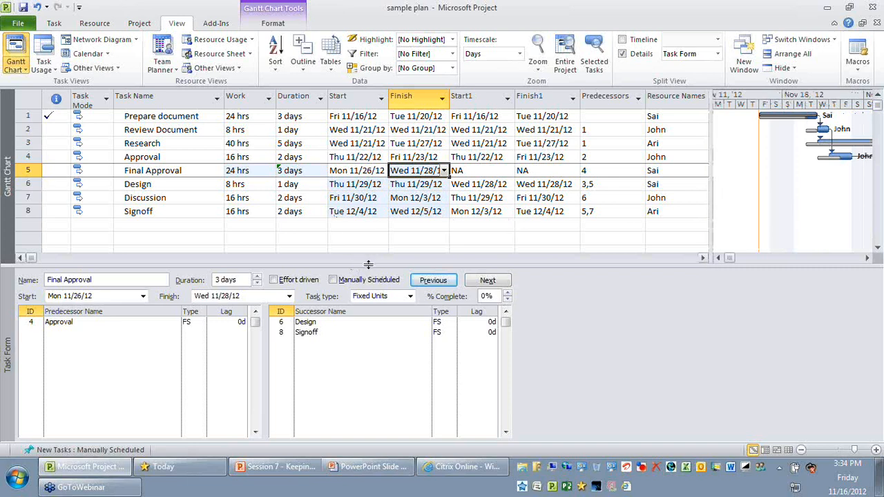
drag(368, 264, 368, 265)
double_click(368, 265)
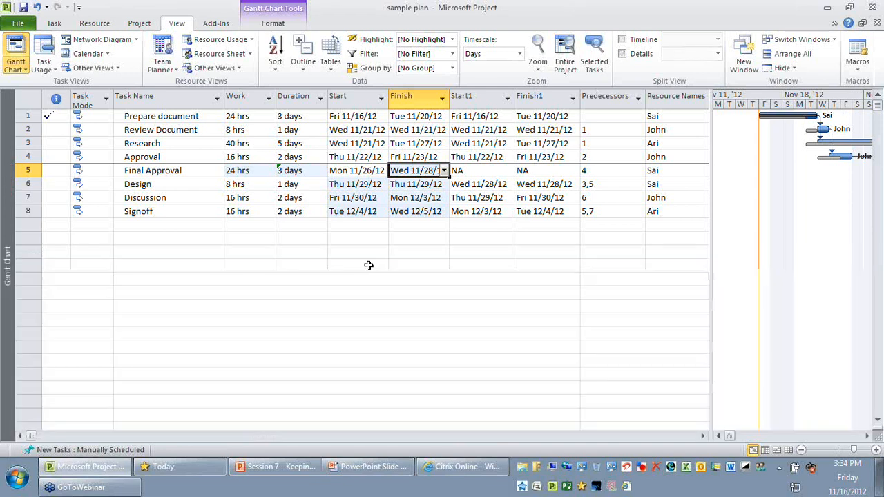
click(366, 238)
click(469, 290)
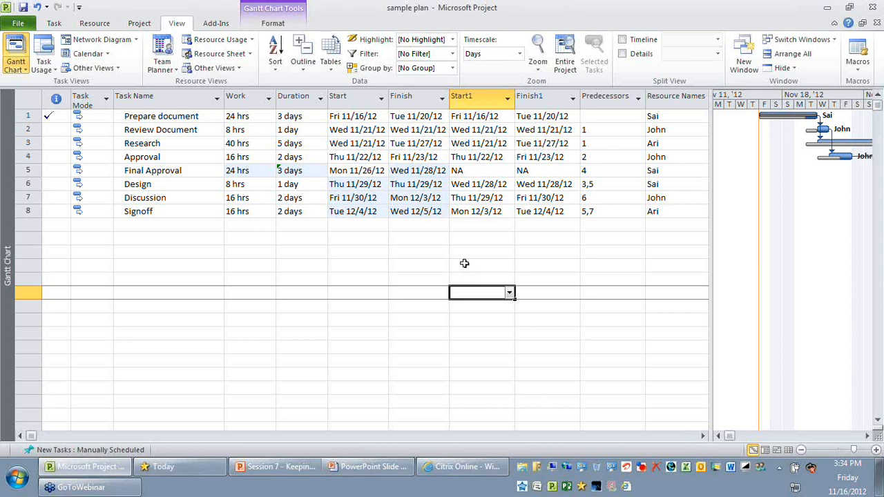
- Review the rows of Final Approval and its following tasks Design, Discussion and Signoff in the task table
click(172, 170)
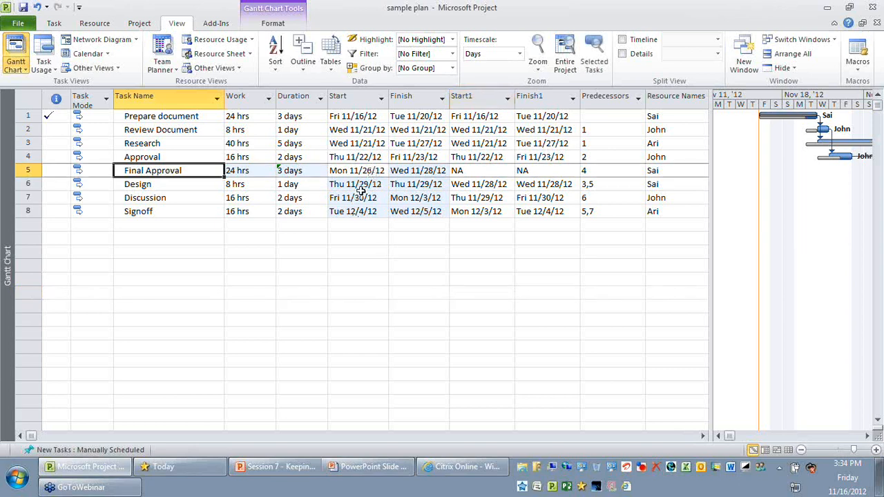
click(31, 170)
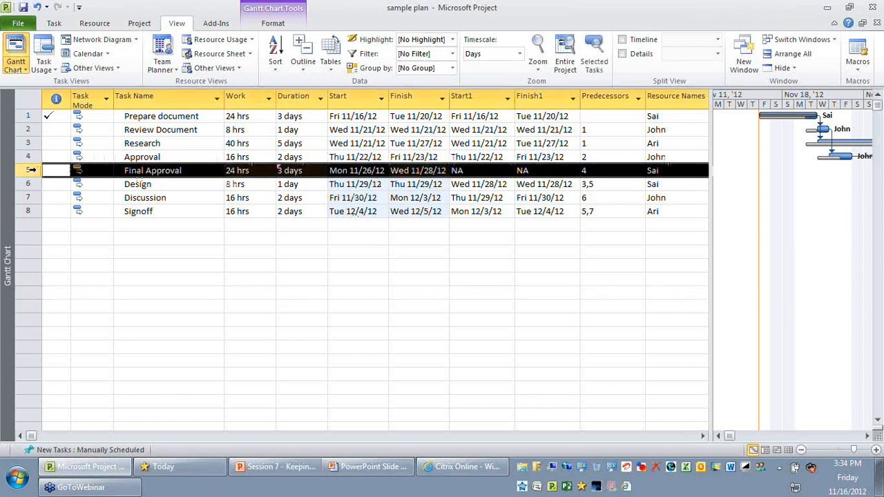
drag(31, 170, 26, 183)
click(25, 183)
click(28, 197)
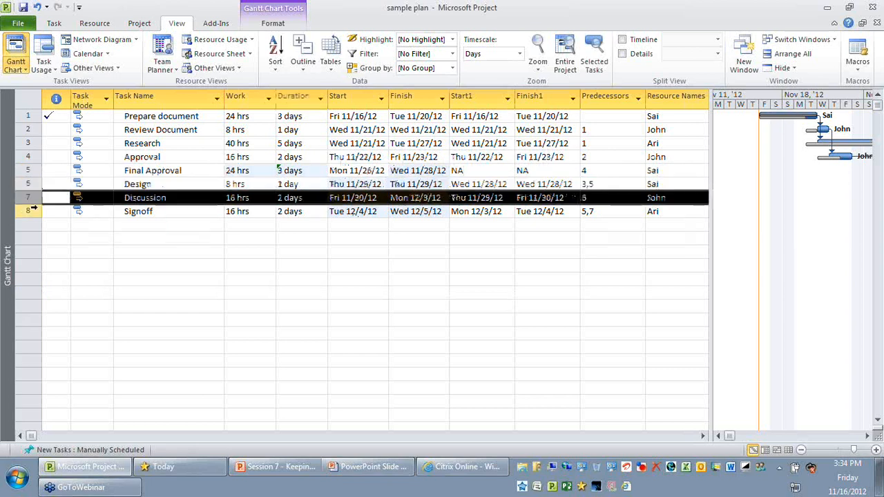
click(30, 210)
drag(418, 321, 433, 333)
click(304, 257)
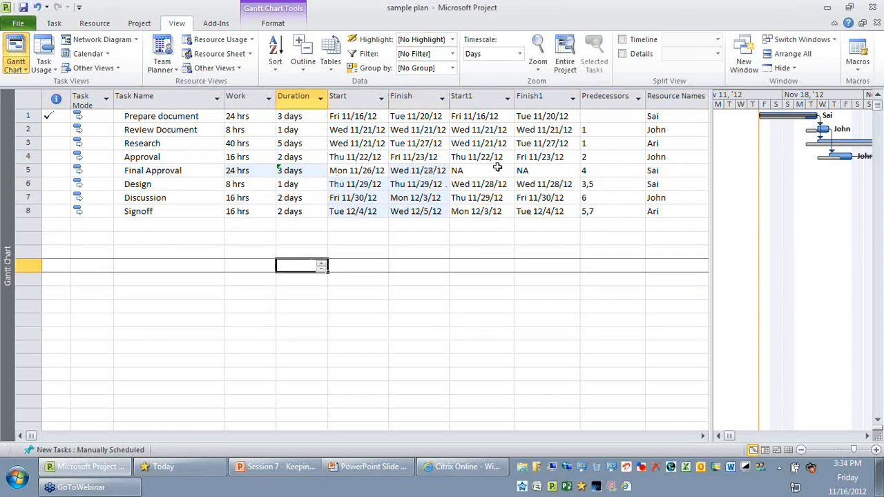
- Compare the scheduled Start and Finish columns with the interim plan's Start1 and Finish1 columns
click(477, 96)
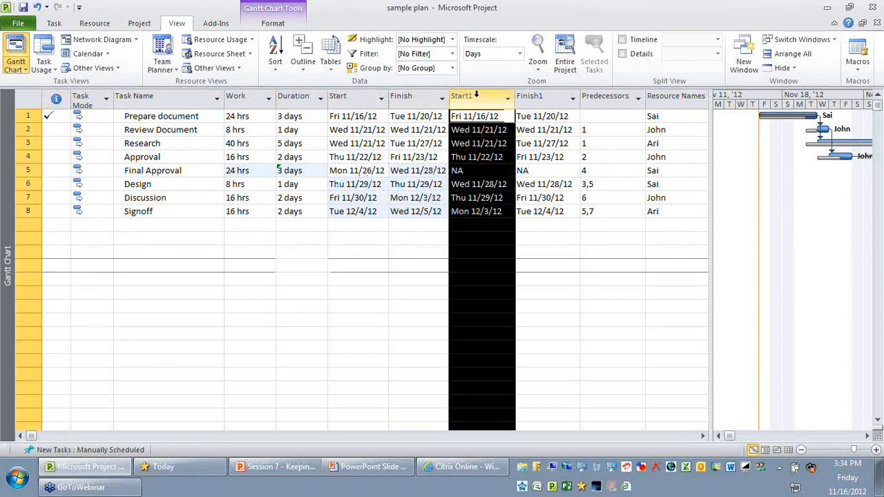
click(525, 96)
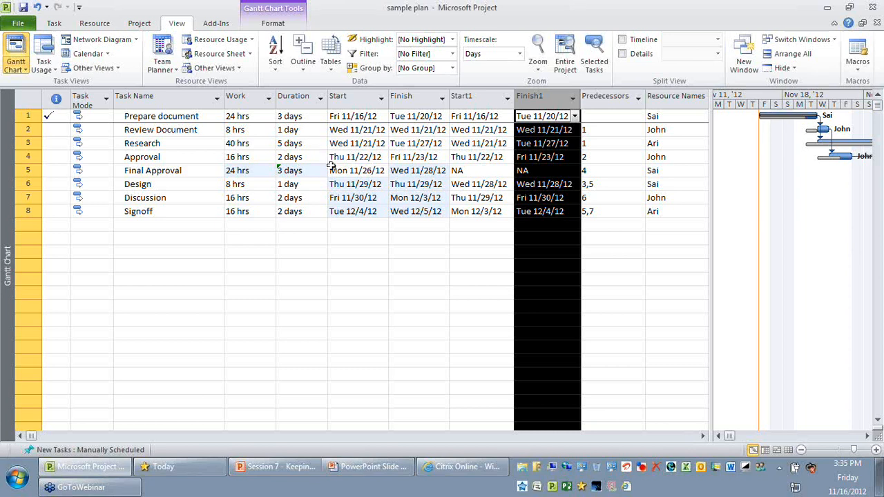
click(459, 252)
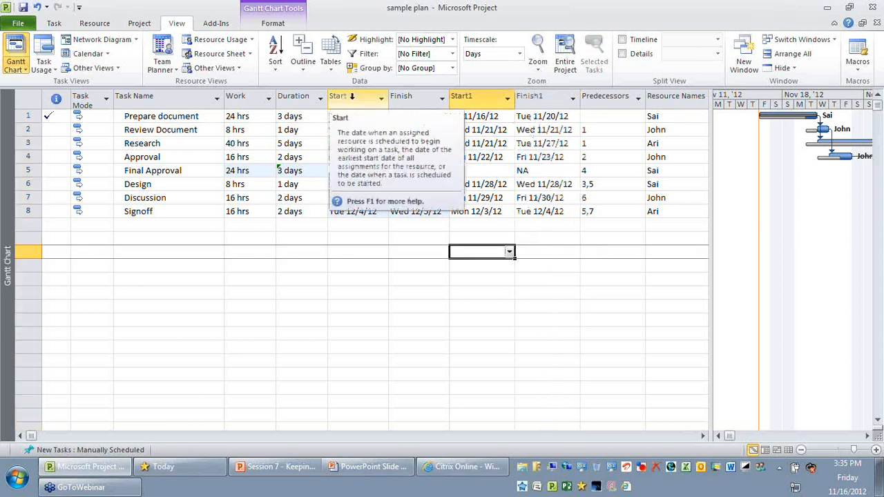
click(352, 96)
click(479, 98)
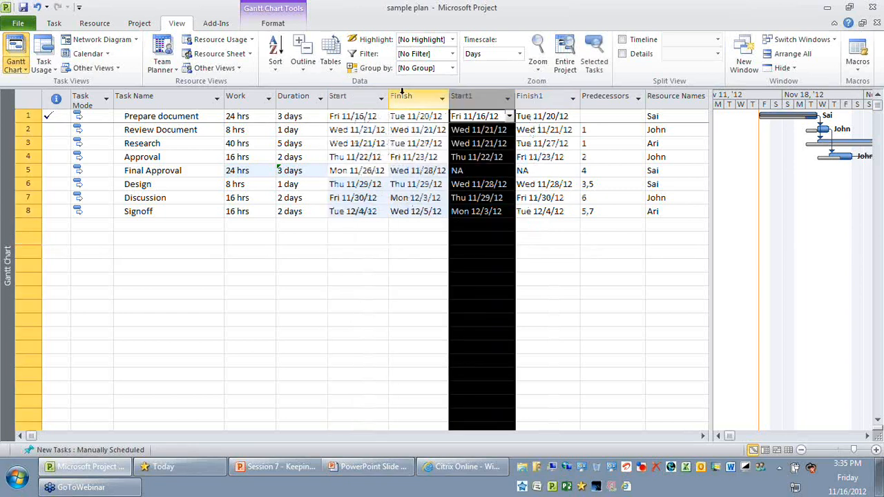
click(404, 95)
click(528, 98)
click(354, 98)
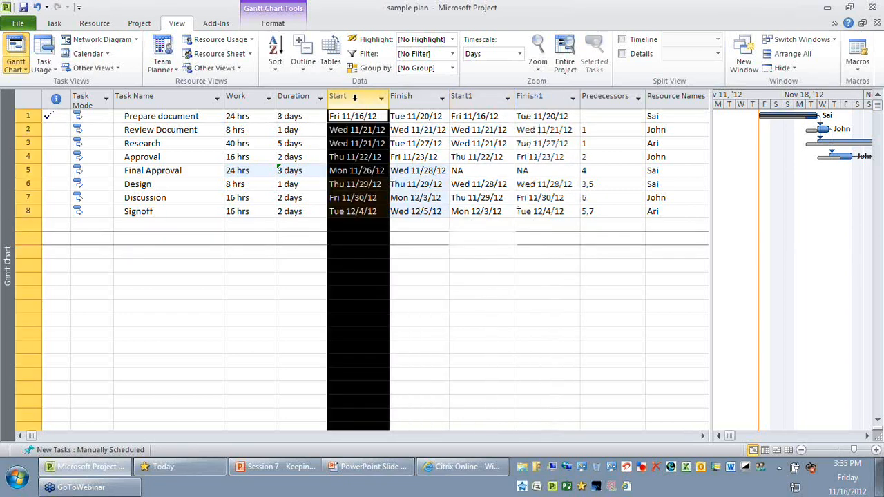
click(487, 102)
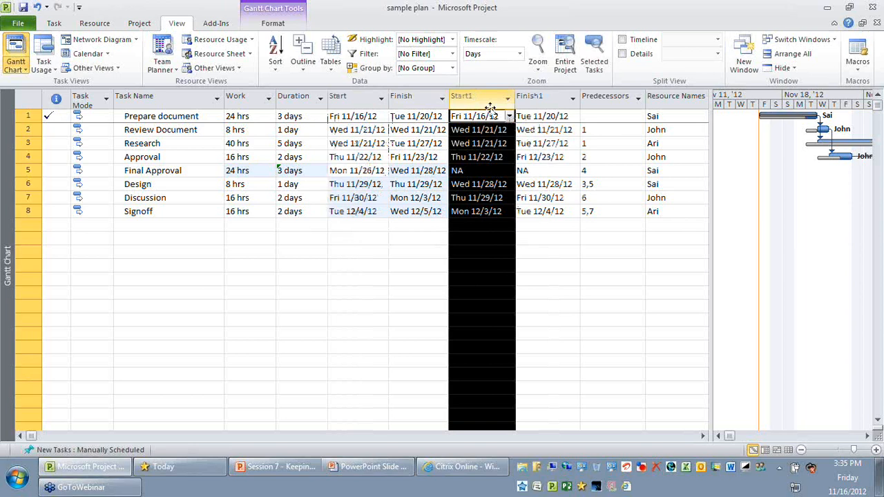
click(415, 99)
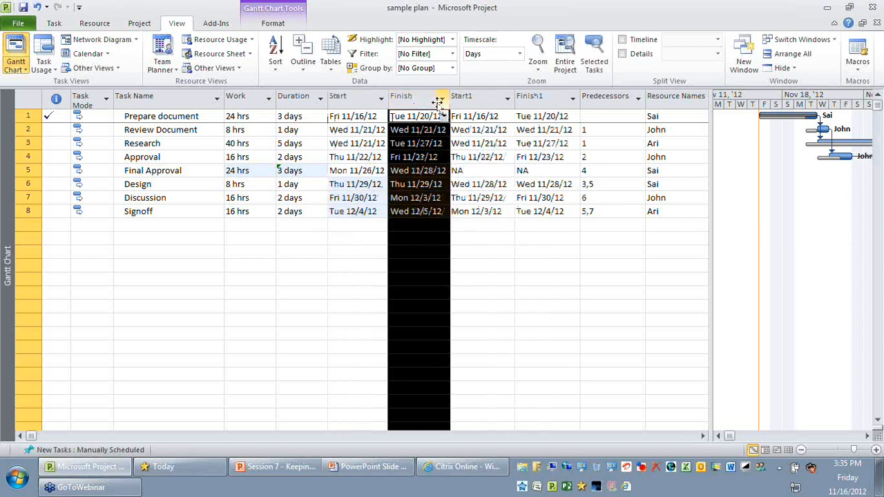
click(537, 101)
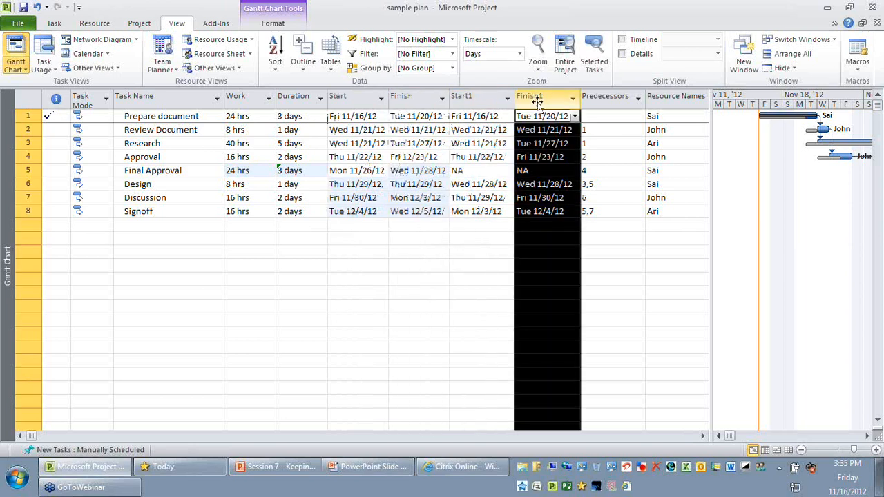
click(494, 261)
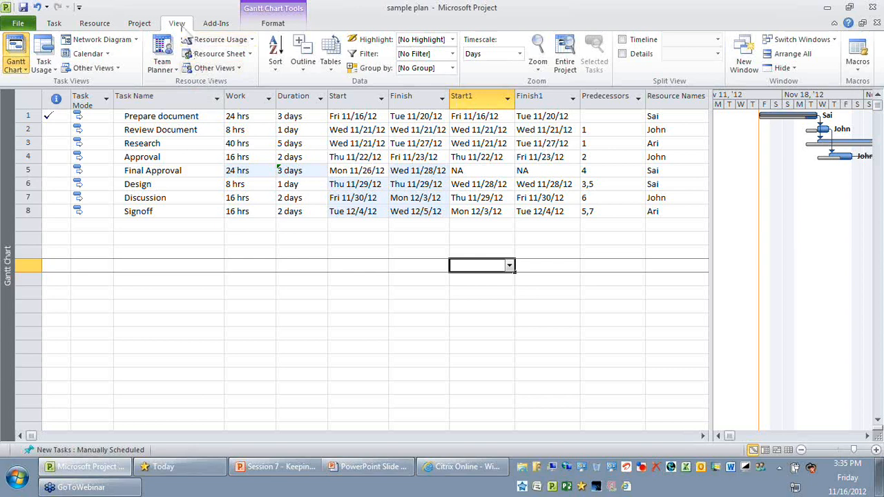
- Start a new task filter named Impacted tasks and move its definition window clear of the Start1 and Finish1 columns
click(452, 54)
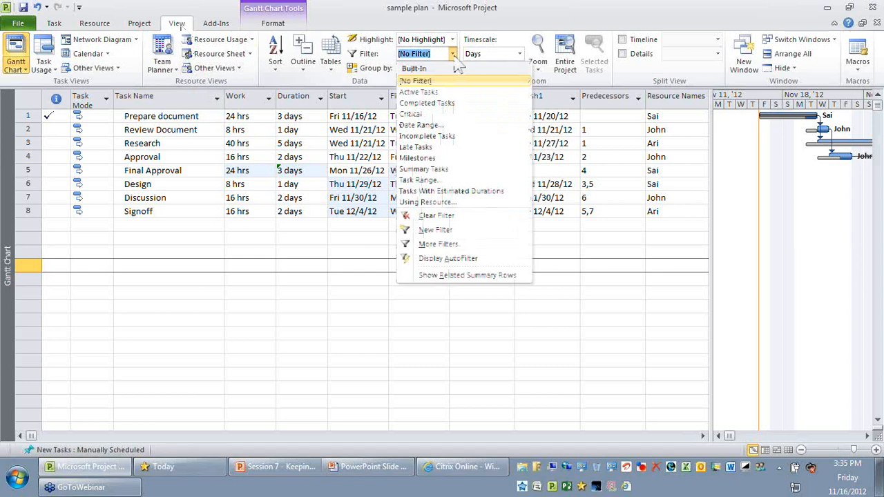
click(442, 231)
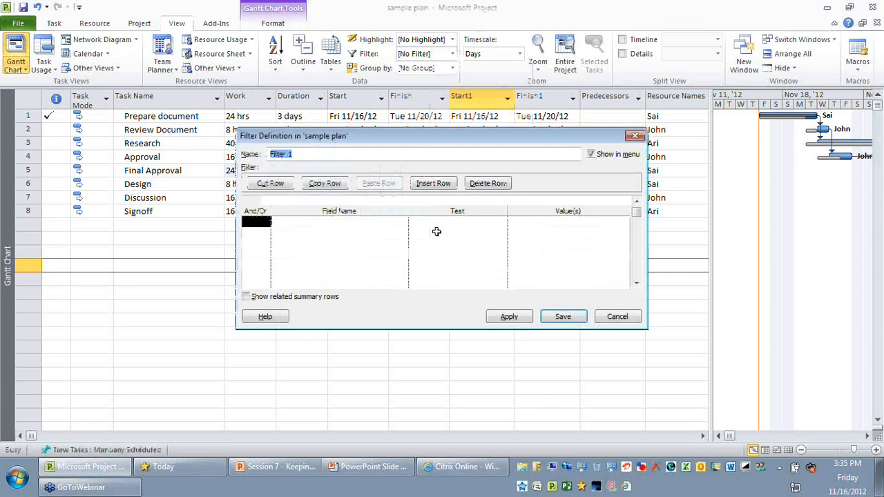
text(In)
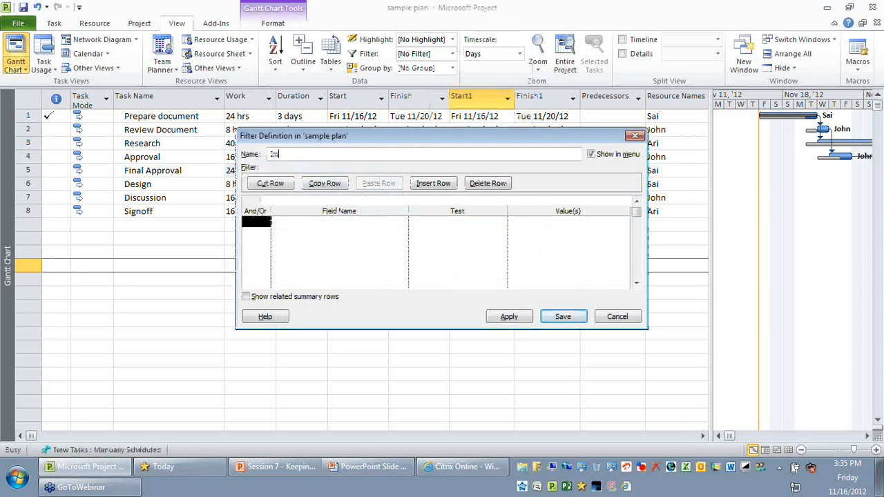
text(pacted tasks)
drag(428, 135, 100, 50)
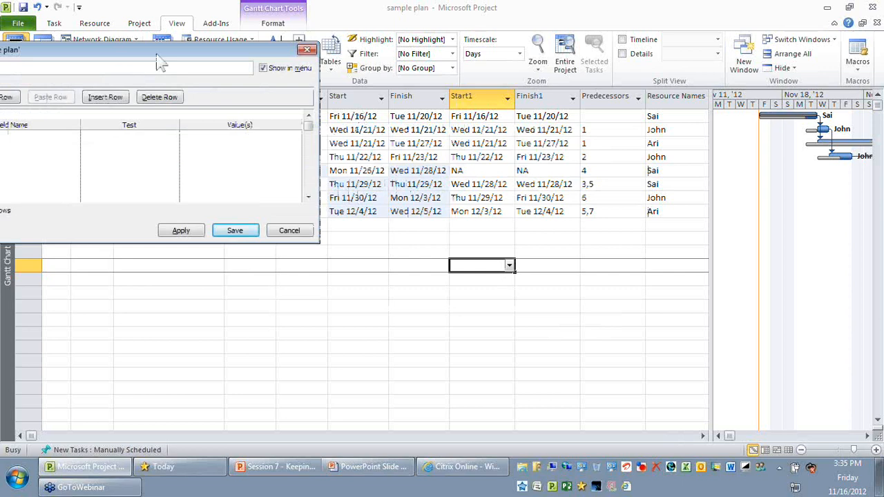
drag(157, 56, 465, 87)
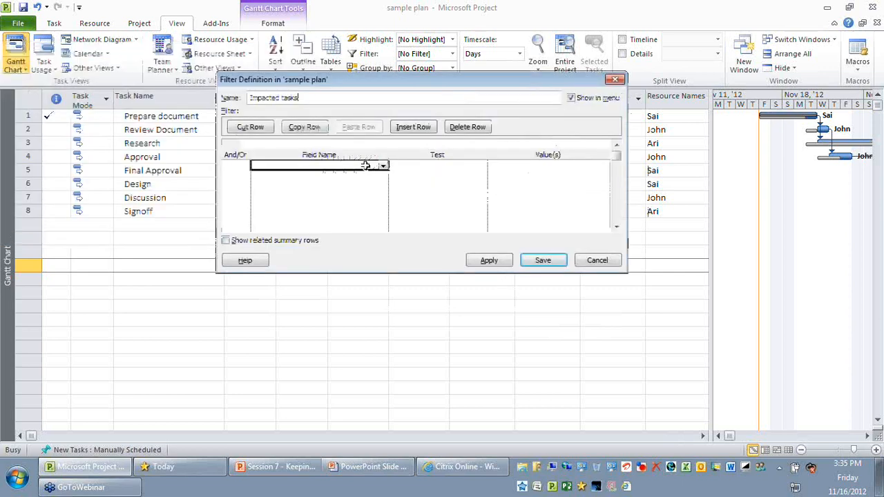
- Enter Start1 and Finish1 as the field names of the filter's first two condition rows
click(383, 166)
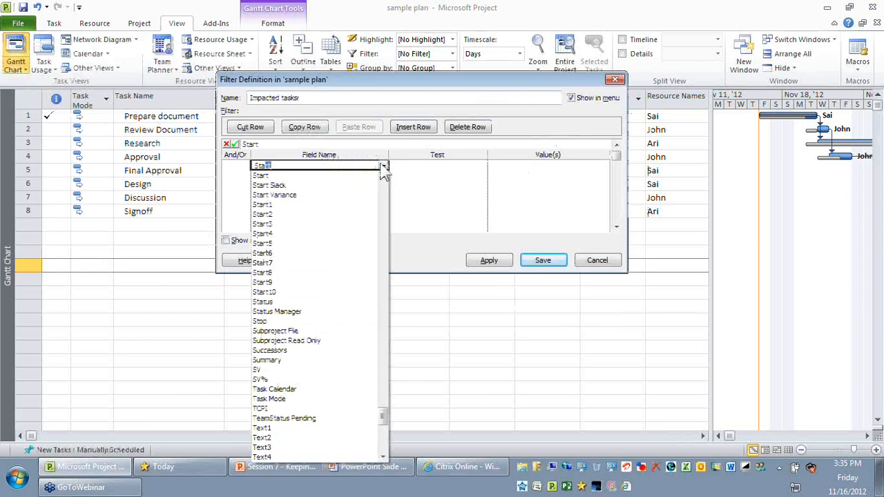
key(Return)
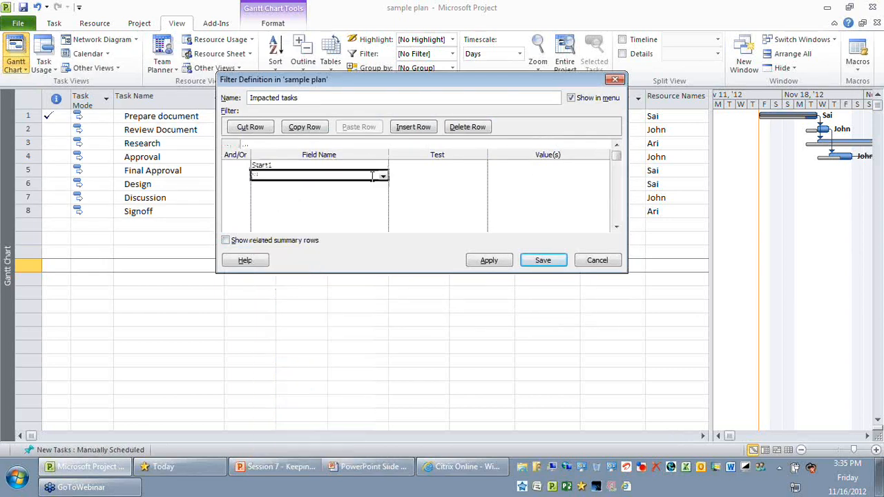
text(Finish1)
- Set the Start1 condition's test to does not equal and its value to Start
click(482, 165)
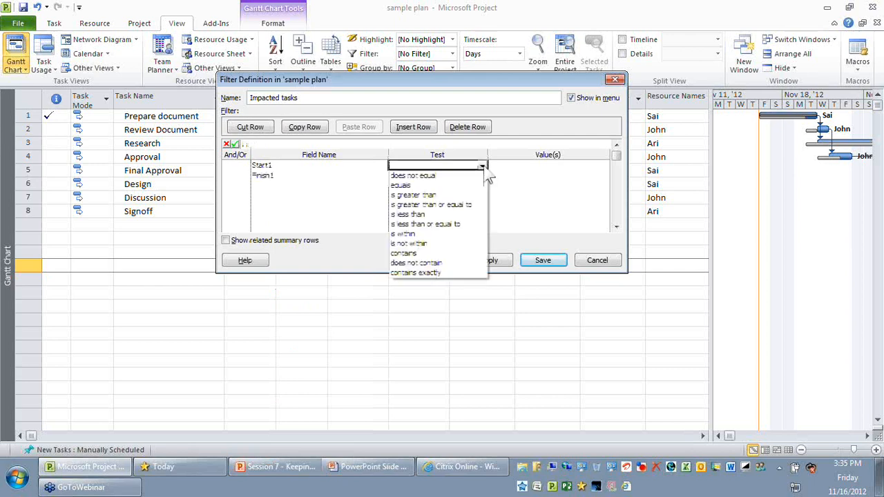
click(413, 176)
click(562, 165)
text(Start)
key(Return)
- Join the Finish1 condition with Or, and set its test to does not equal and its value to Finish
click(237, 175)
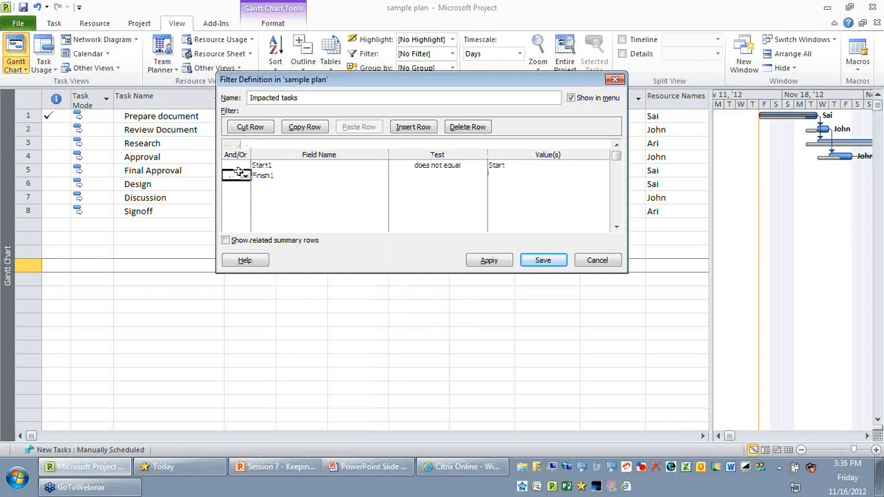
click(245, 176)
click(235, 194)
click(437, 176)
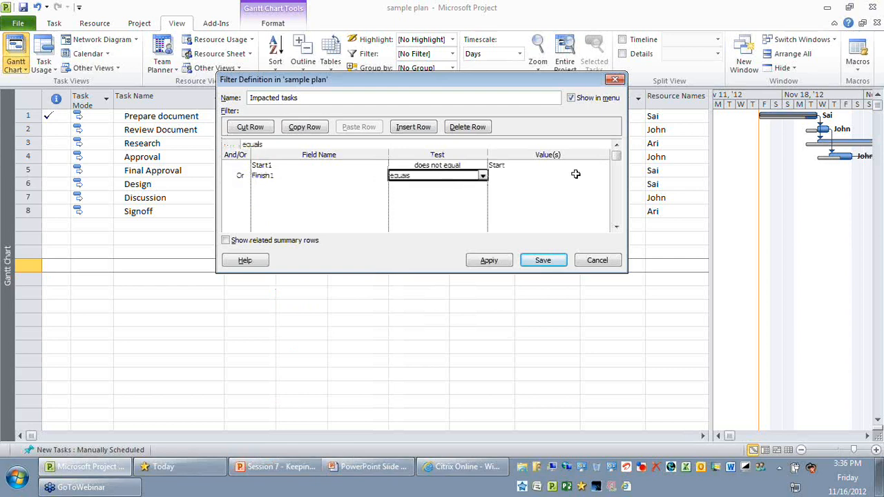
click(482, 176)
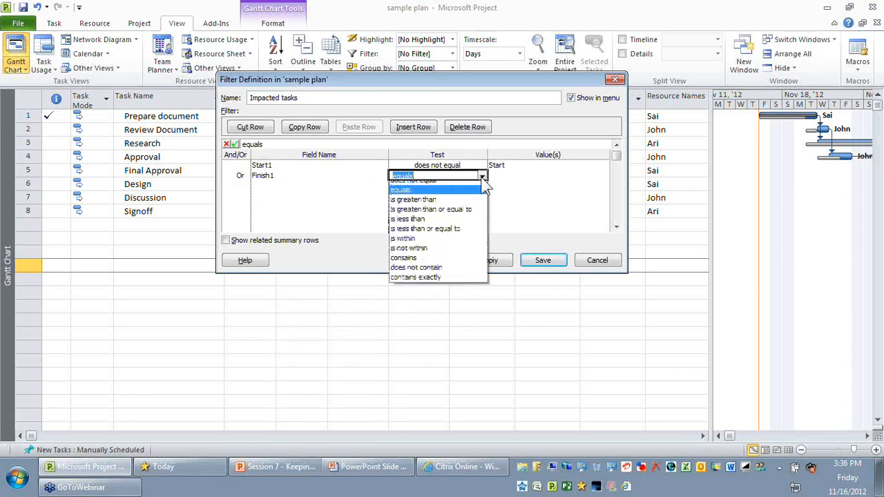
click(476, 180)
text(Finish)
key(Tab)
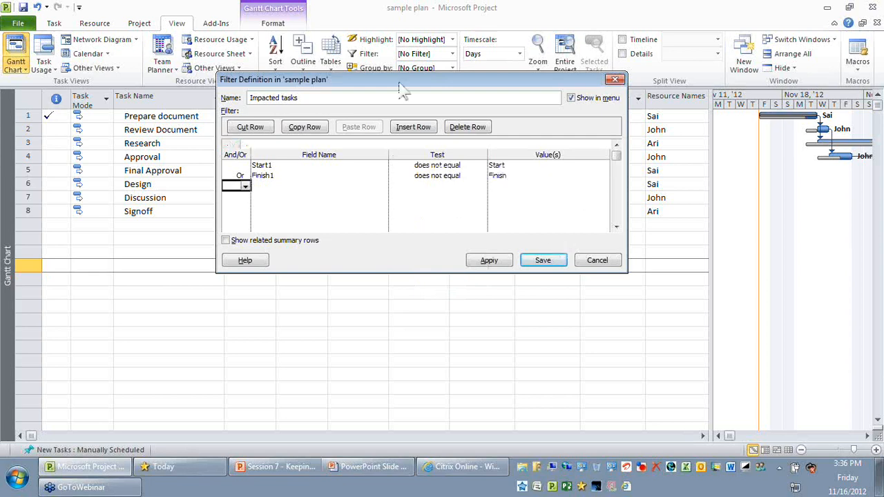
- Review the field, test and value of both filter conditions against the date columns of the task table
drag(398, 83, 436, 226)
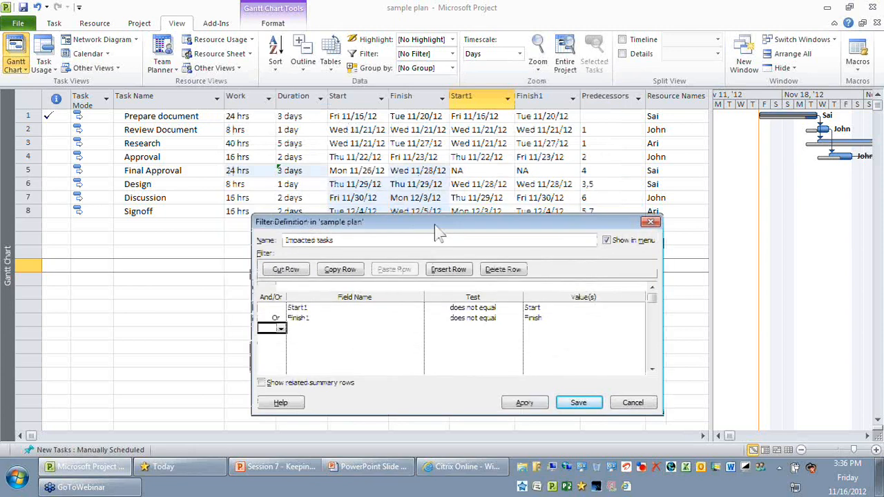
click(345, 307)
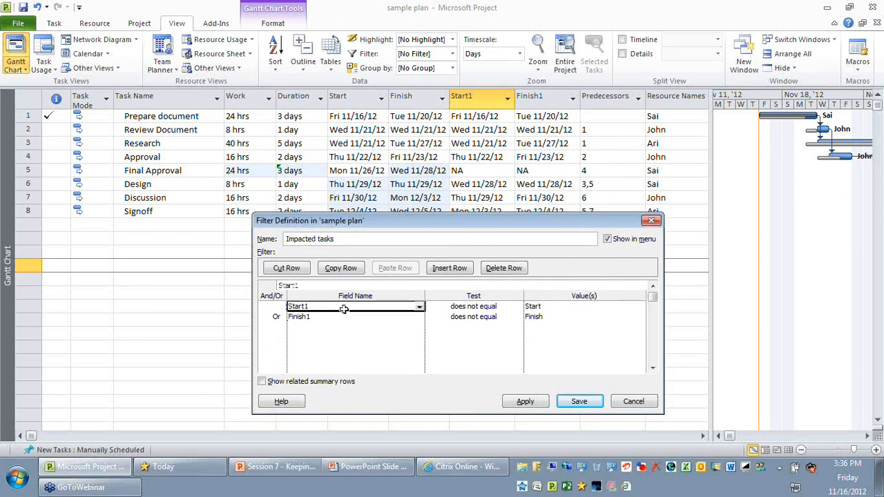
click(475, 308)
click(552, 306)
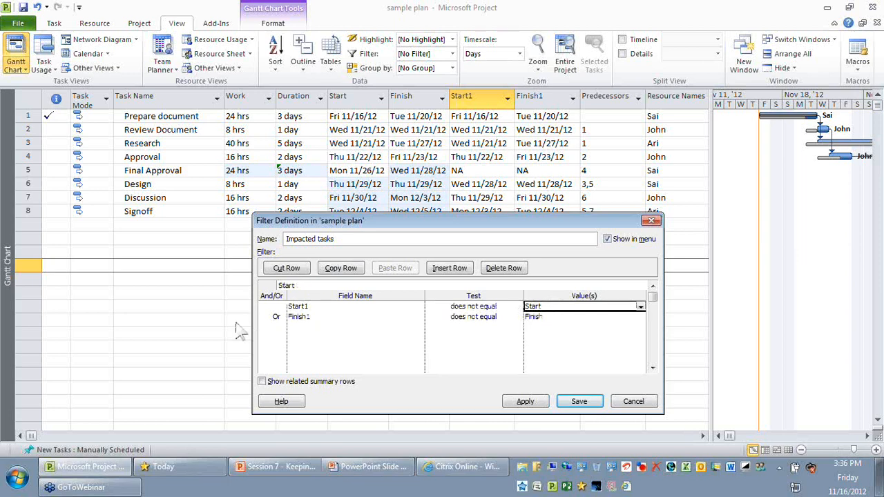
click(272, 316)
click(373, 316)
click(483, 317)
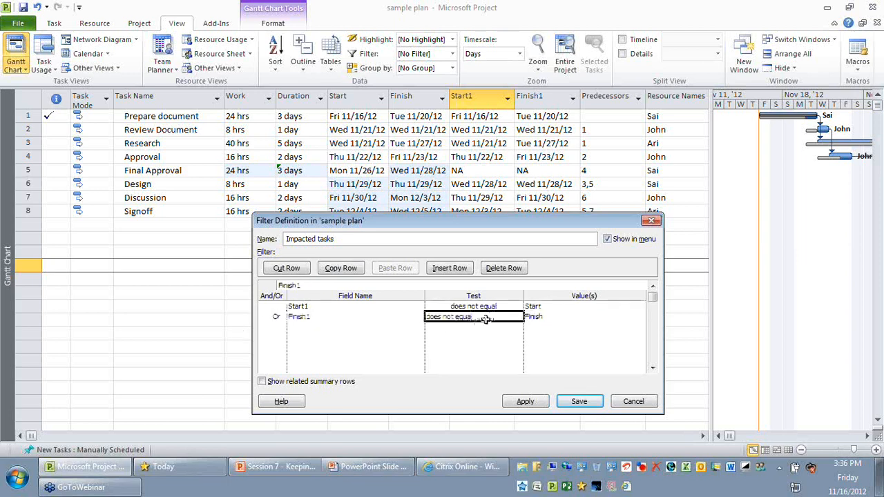
click(561, 317)
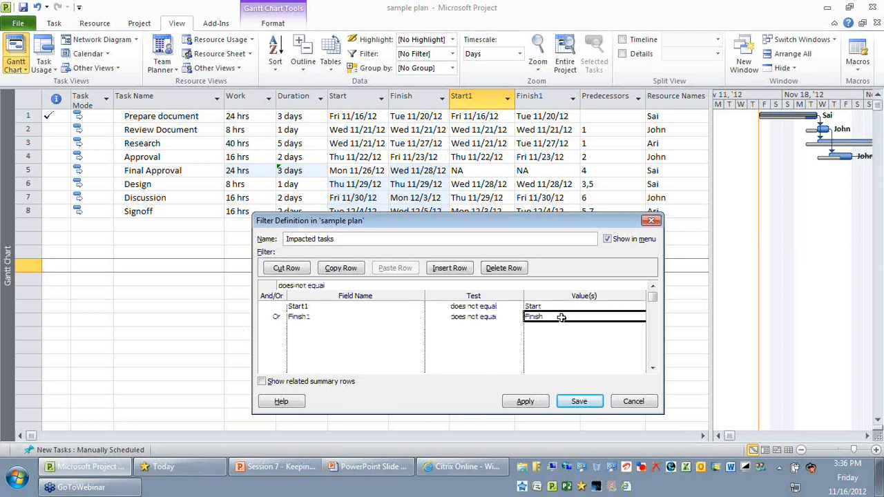
- Replace the two condition values with the field references [Start] and [Finish], and save the Impacted tasks filter
click(577, 403)
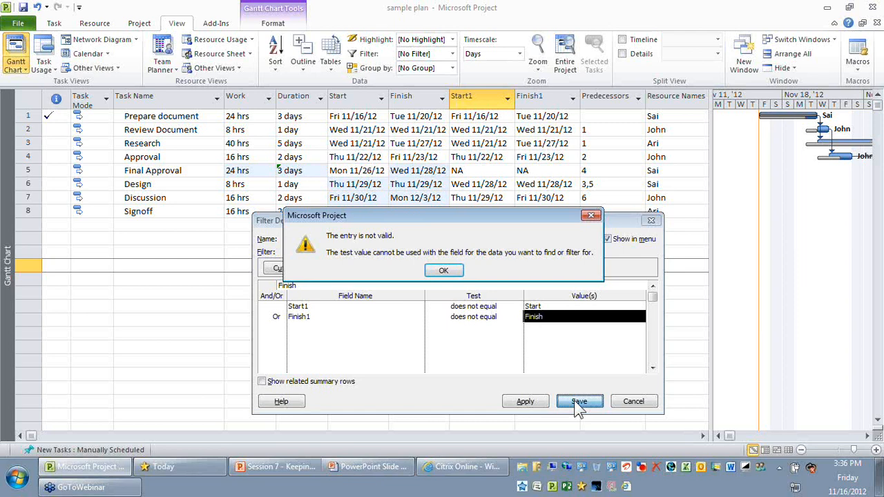
click(443, 270)
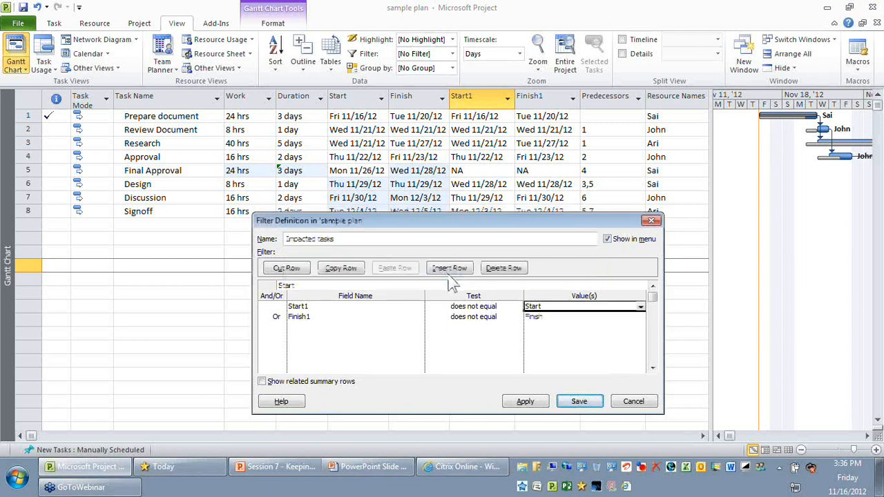
click(641, 308)
click(641, 308)
click(621, 317)
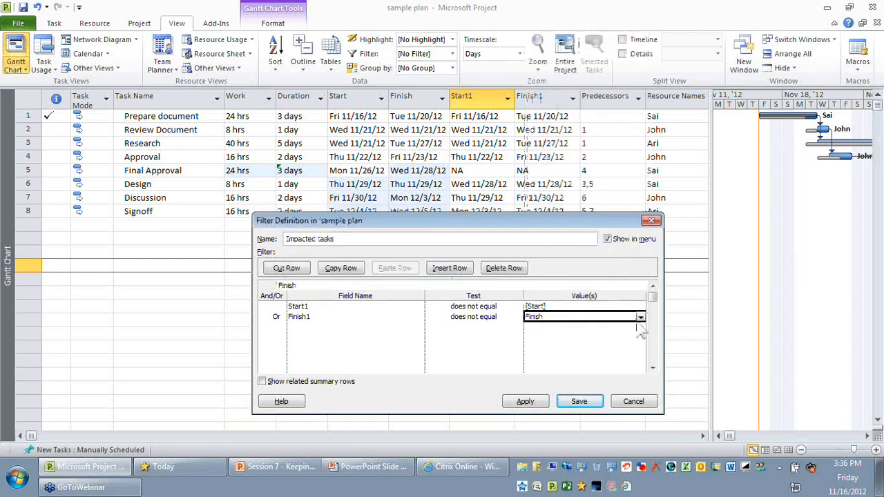
click(641, 318)
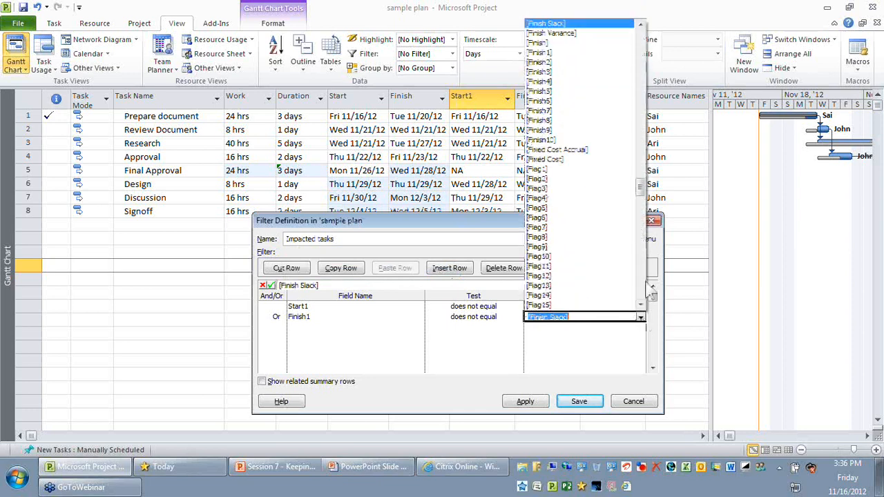
click(576, 43)
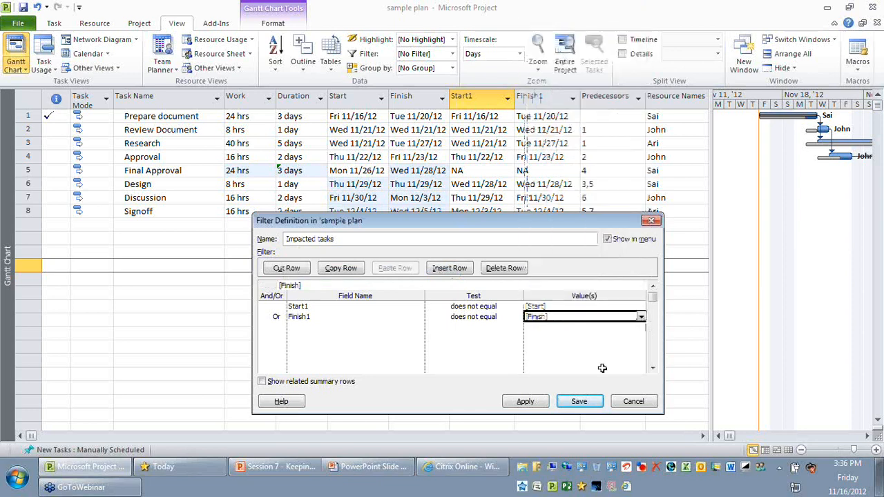
click(583, 401)
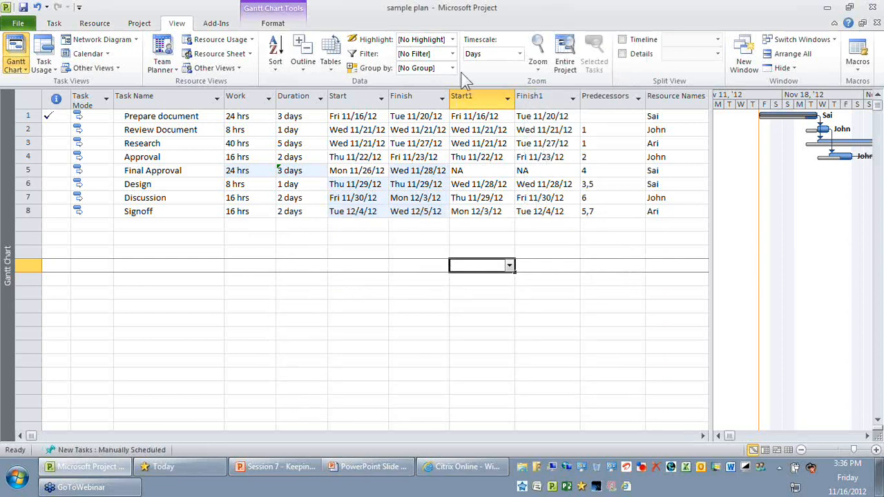
- Apply the Impacted tasks filter to the task table and select all the filtered tasks
click(453, 54)
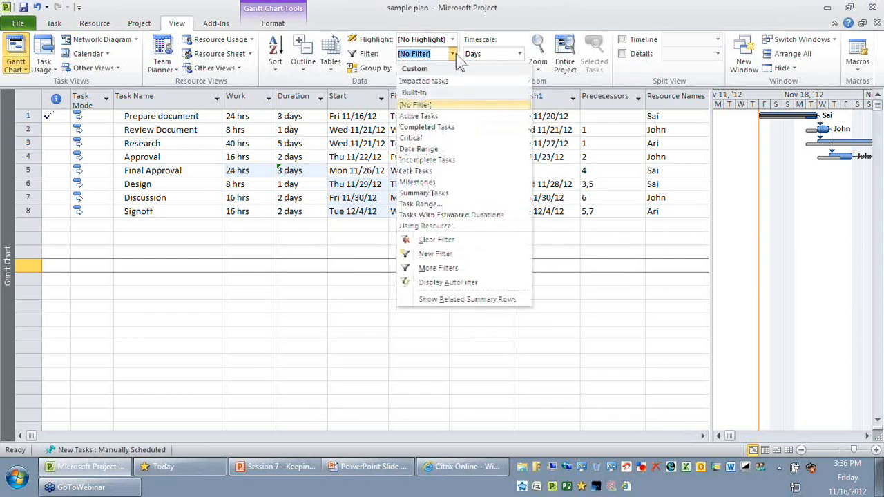
click(416, 85)
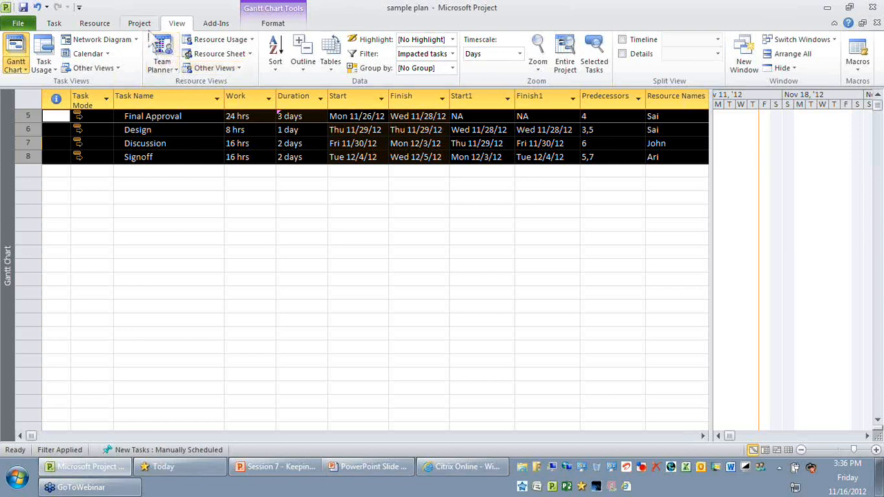
click(140, 24)
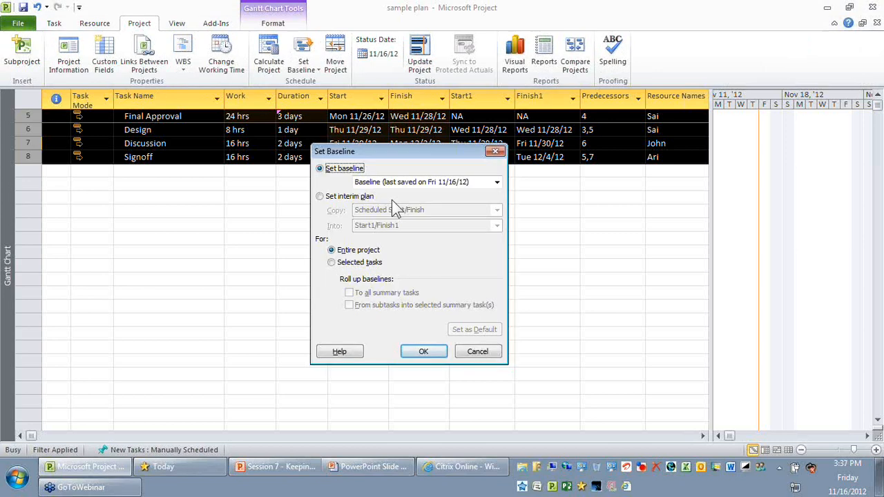
click(391, 182)
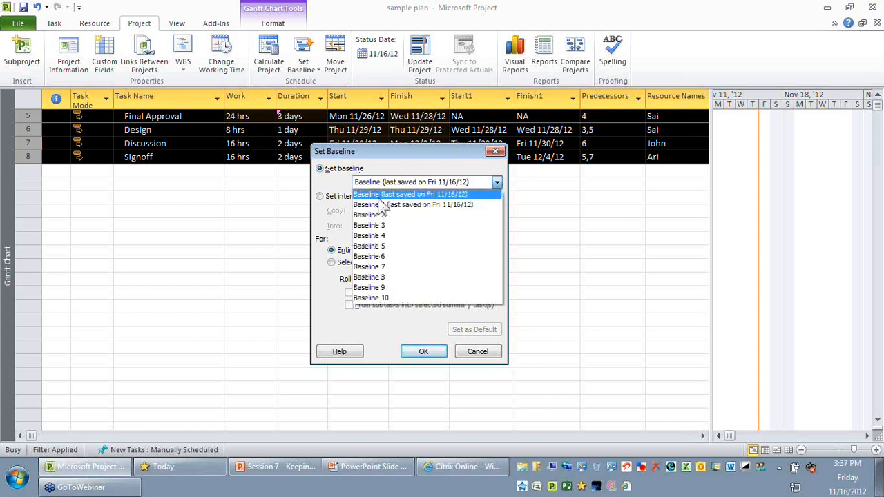
click(378, 195)
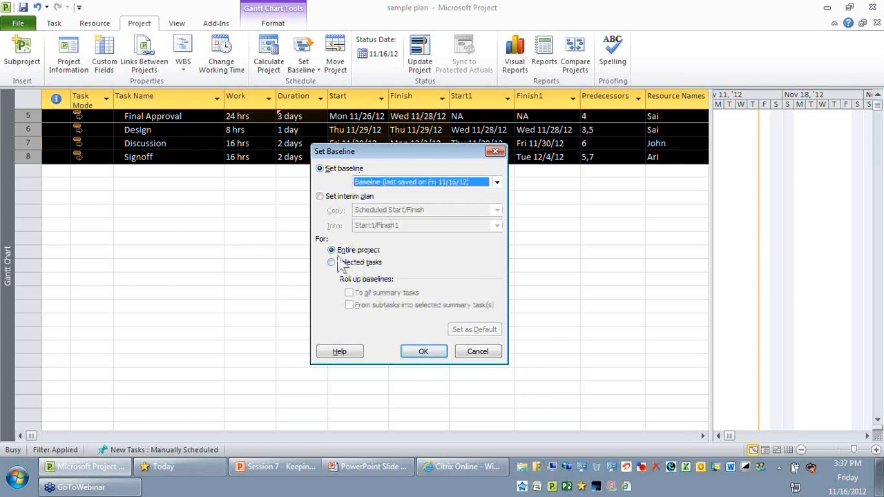
click(377, 267)
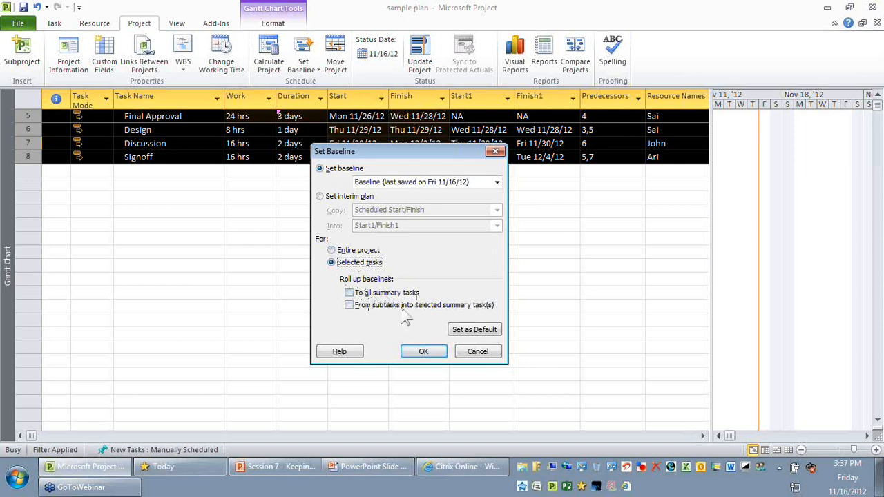
click(482, 351)
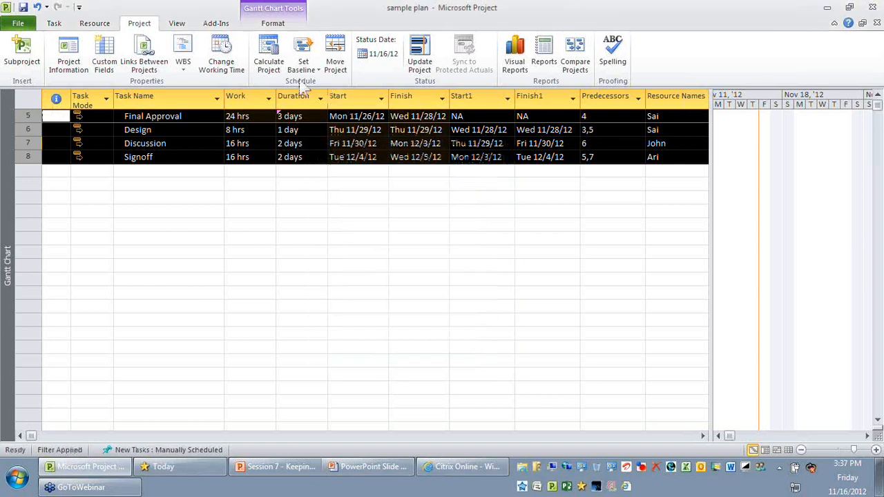
- Show the project summary task above the filtered tasks and deselect the tasks
scroll(311, 65, down, 1)
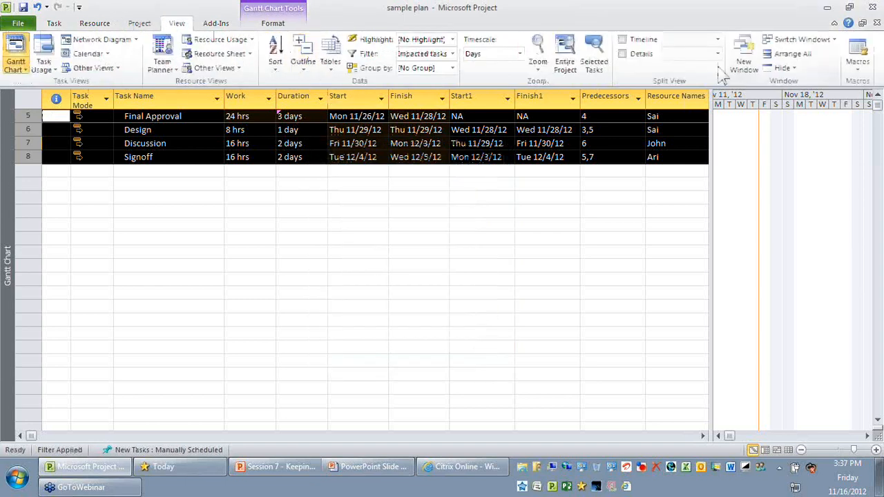
click(276, 23)
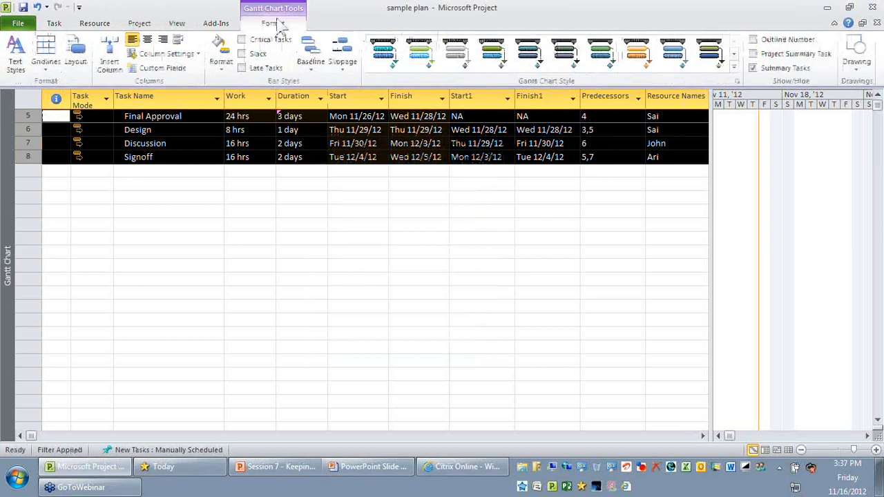
click(437, 264)
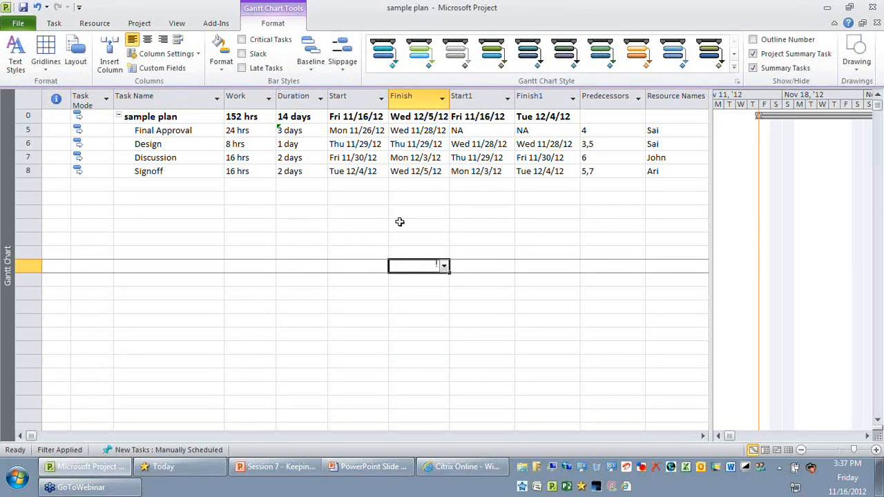
- Switch the task table to the Baseline table with its baseline duration, start, finish, work and cost columns
click(178, 24)
key(Left)
key(Left)
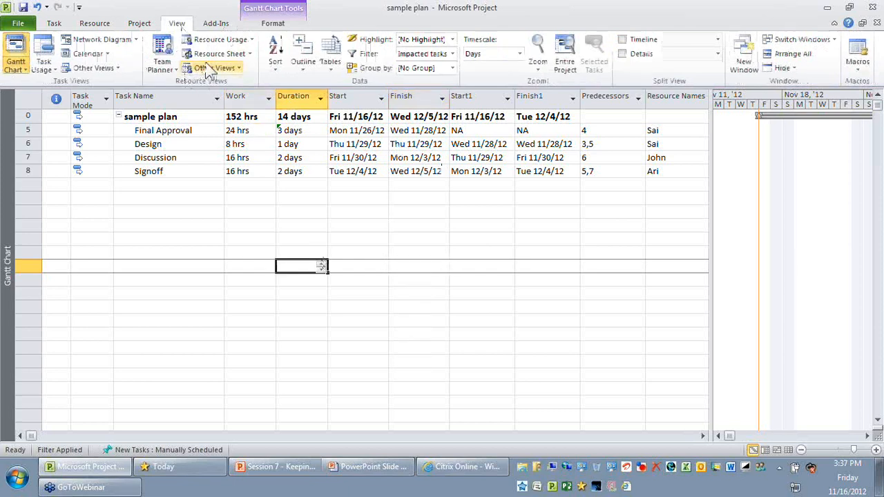
click(327, 69)
click(359, 269)
click(238, 182)
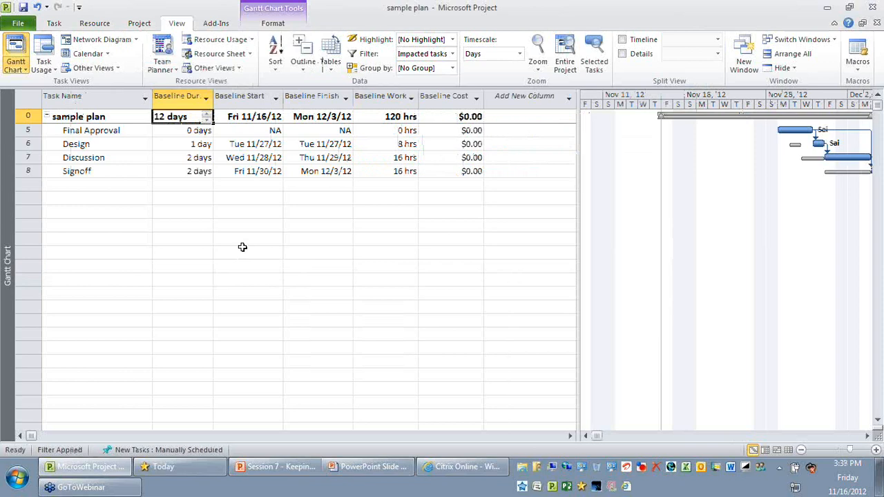
- Select the filtered tasks from Final Approval to Signoff and overwrite their existing baseline, rolling it up to all summary tasks
click(20, 130)
drag(20, 130, 20, 165)
click(197, 116)
click(31, 132)
drag(31, 131, 32, 170)
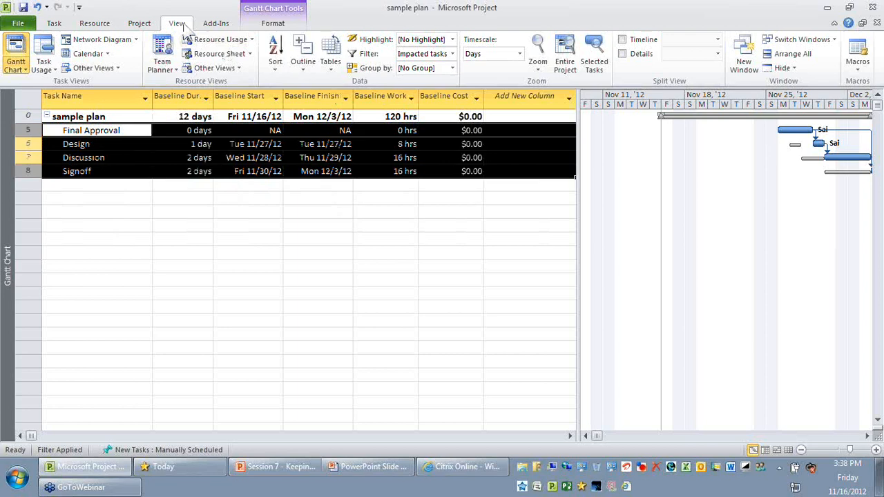
click(140, 23)
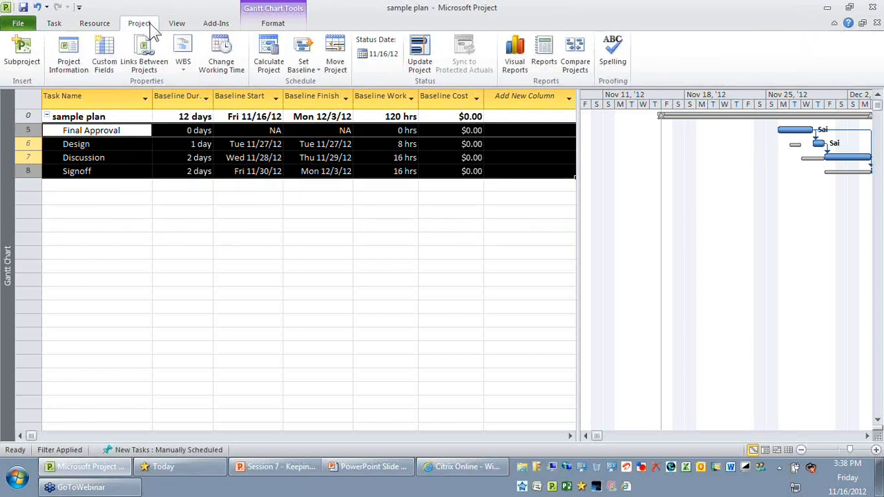
click(304, 62)
click(317, 92)
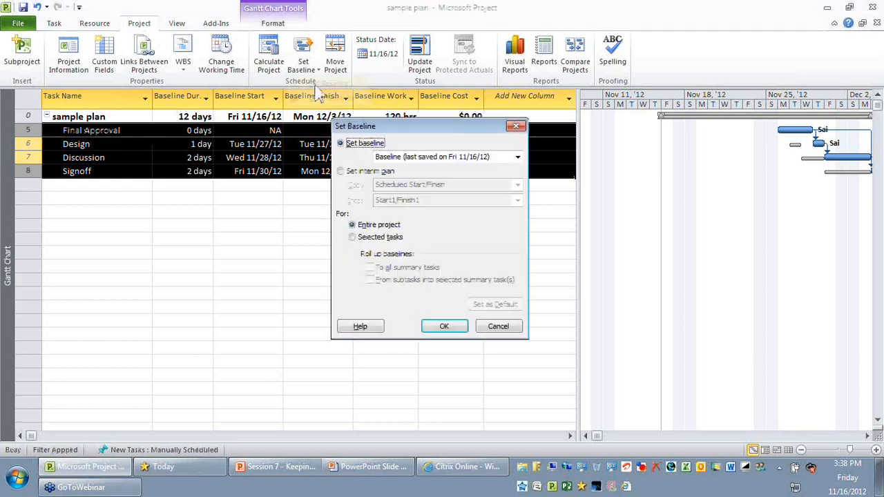
click(353, 237)
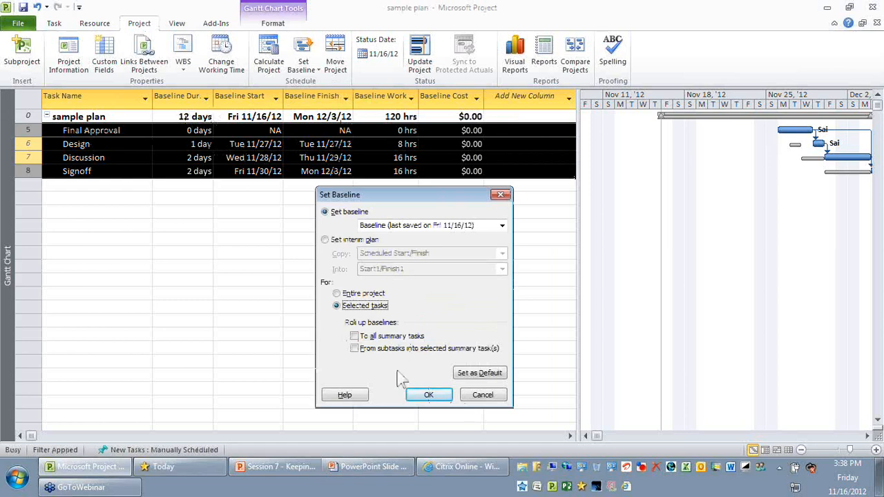
click(365, 337)
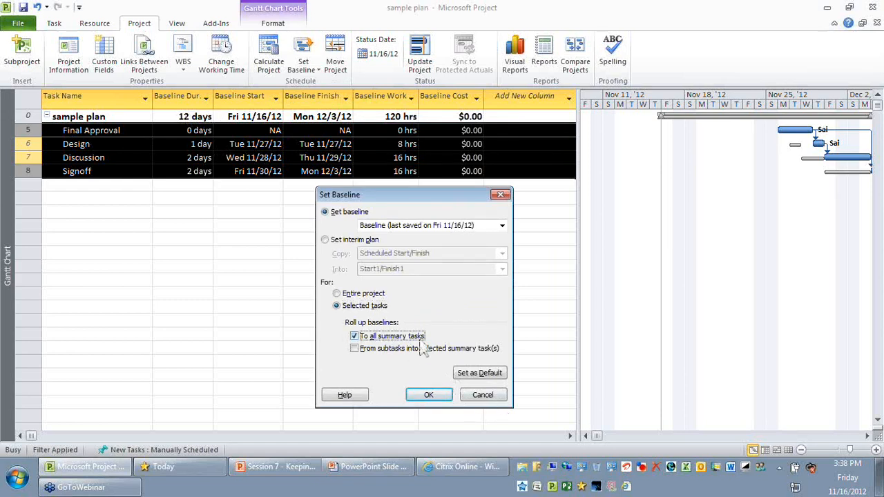
click(431, 396)
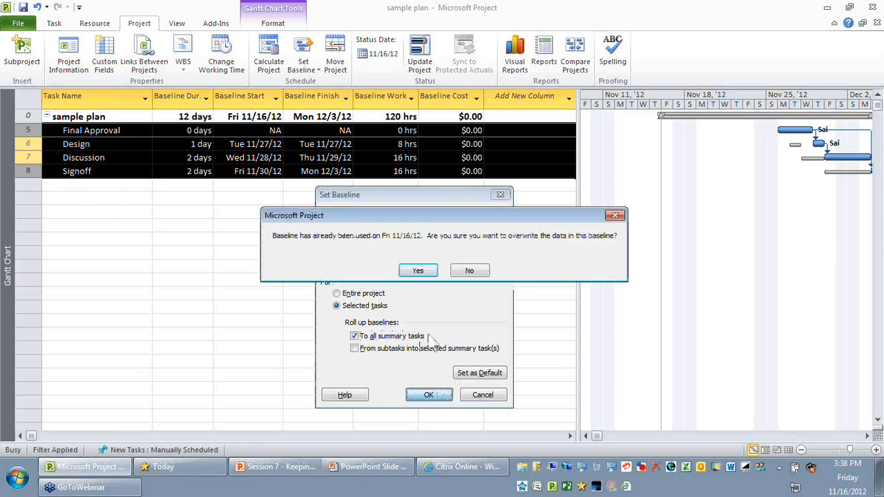
click(419, 272)
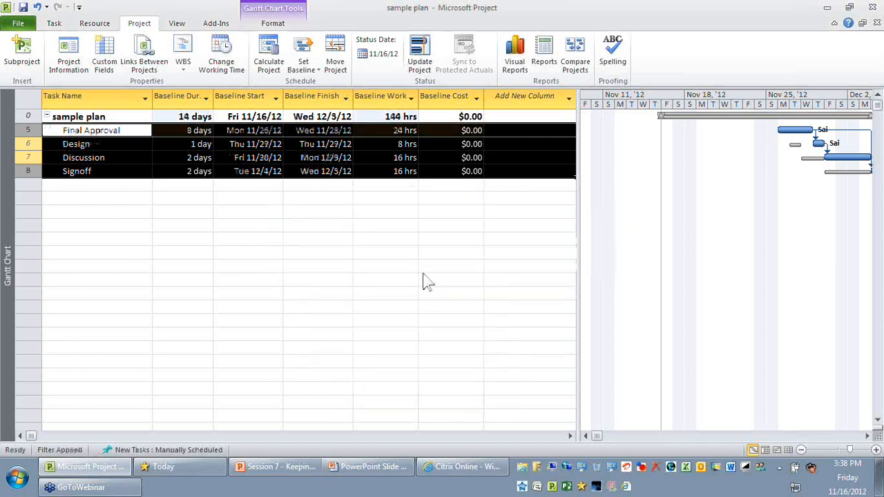
- Check the project summary task's baseline duration and work, and reselect the four filtered tasks
click(404, 330)
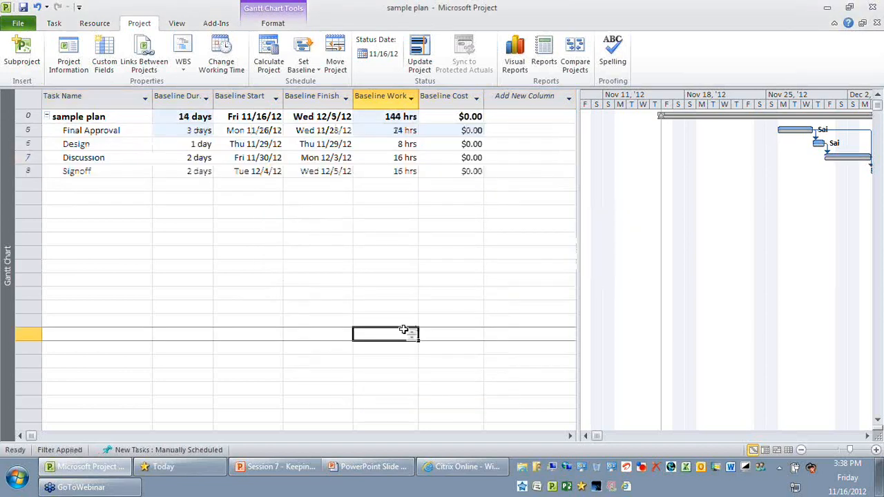
click(181, 116)
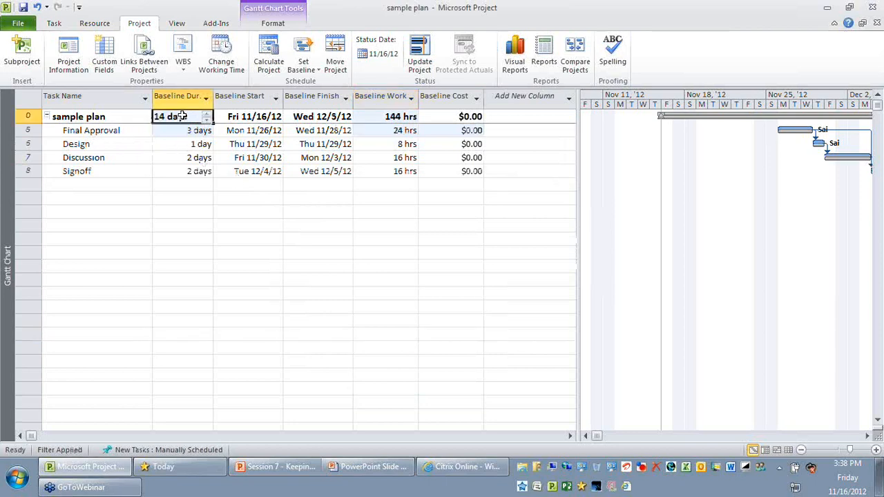
click(395, 115)
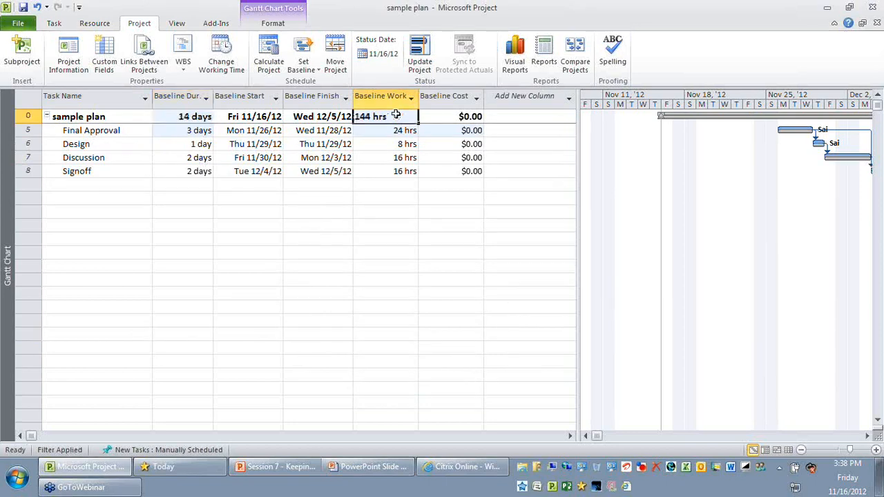
click(22, 116)
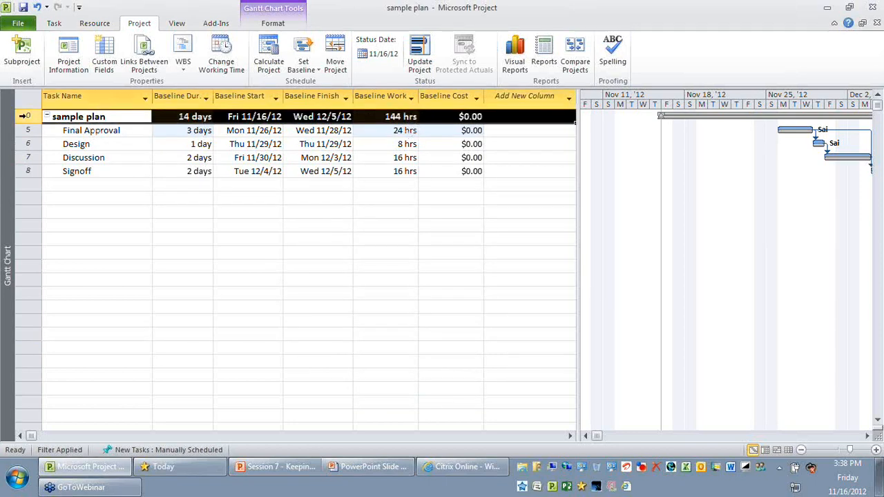
click(274, 267)
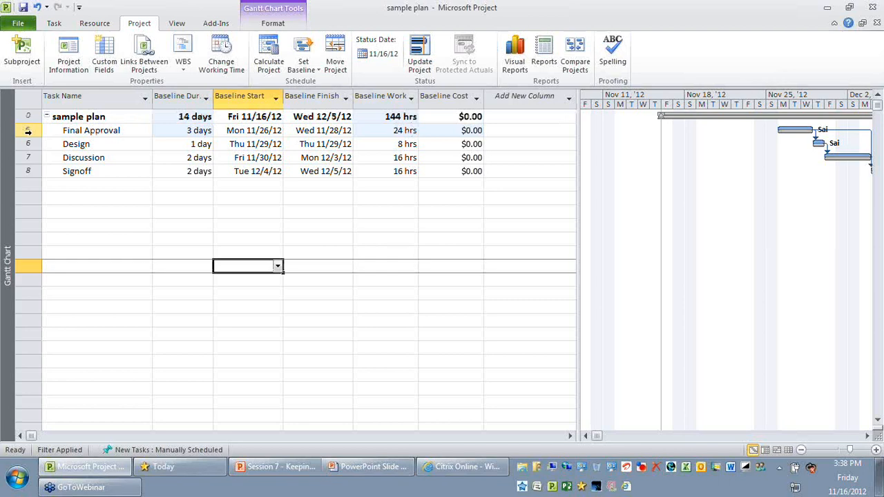
drag(28, 131, 28, 171)
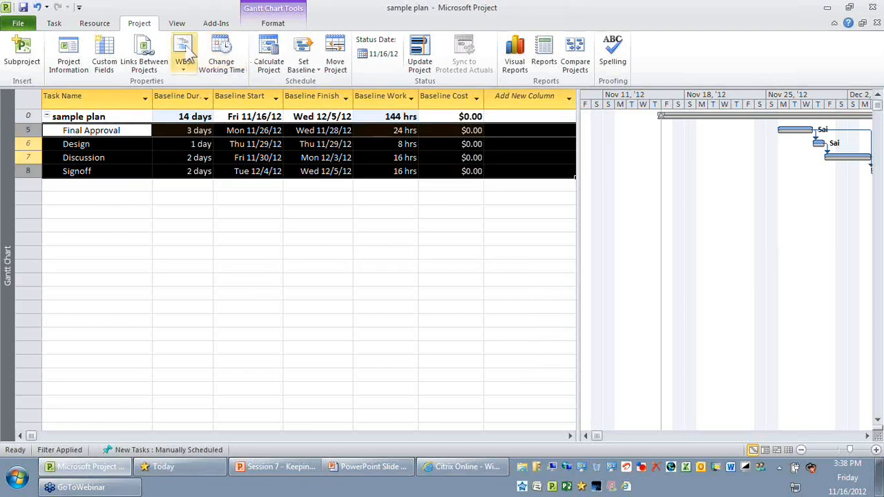
- Clear the Impacted tasks filter, switch the task table to the Entry table and widen the Gantt chart area
click(177, 23)
click(452, 53)
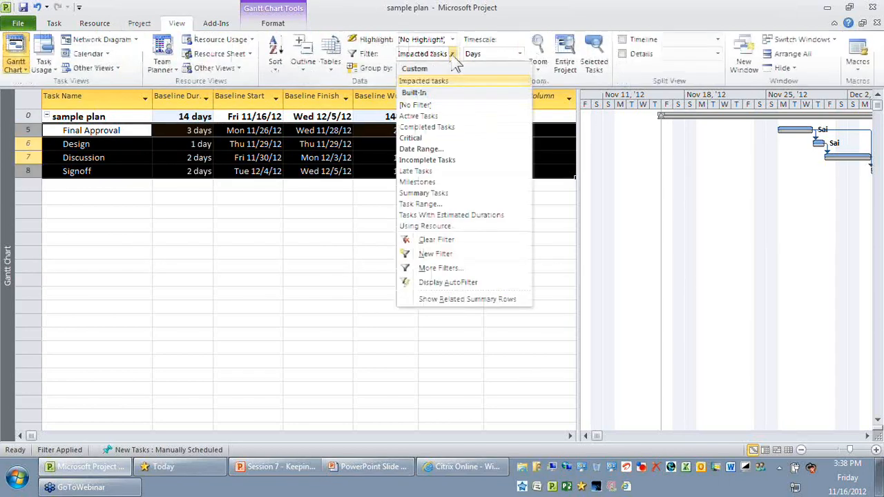
click(446, 105)
click(332, 306)
click(330, 64)
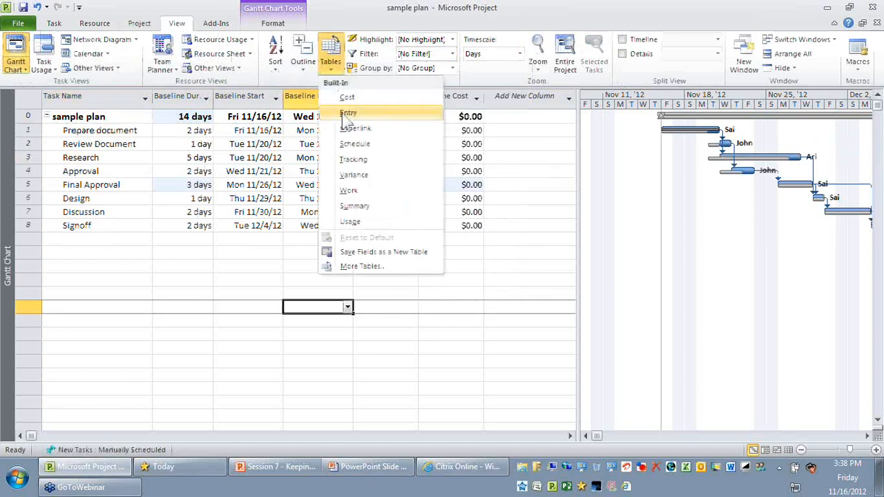
click(345, 115)
drag(582, 241, 432, 237)
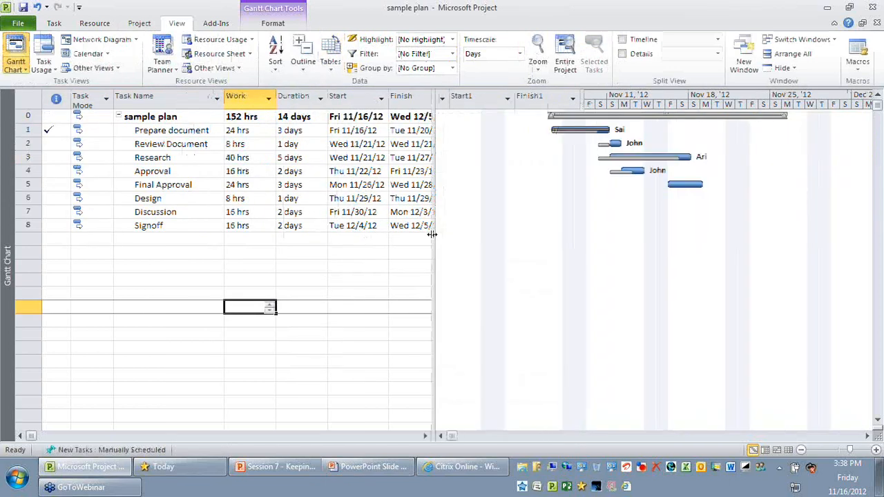
- Compare the scheduled dates of the tasks from Final Approval to Signoff with their interim Start1 dates, widening the task table
click(29, 184)
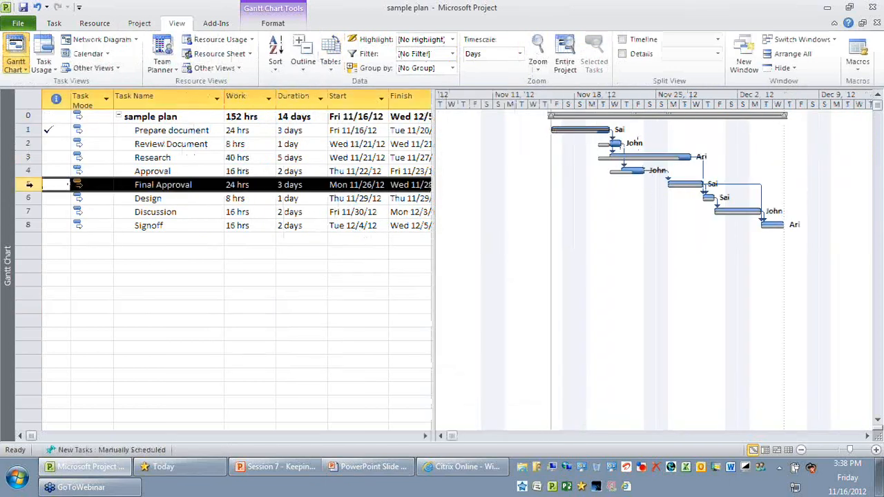
drag(28, 183, 28, 226)
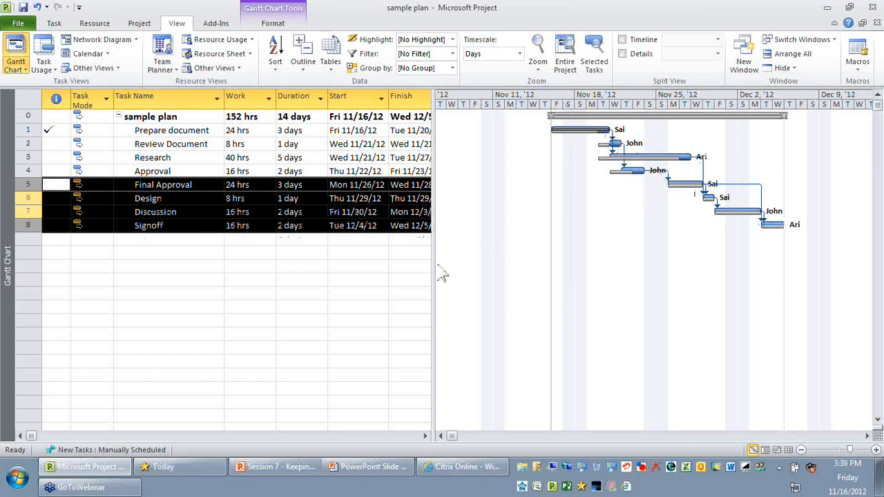
drag(435, 266, 530, 266)
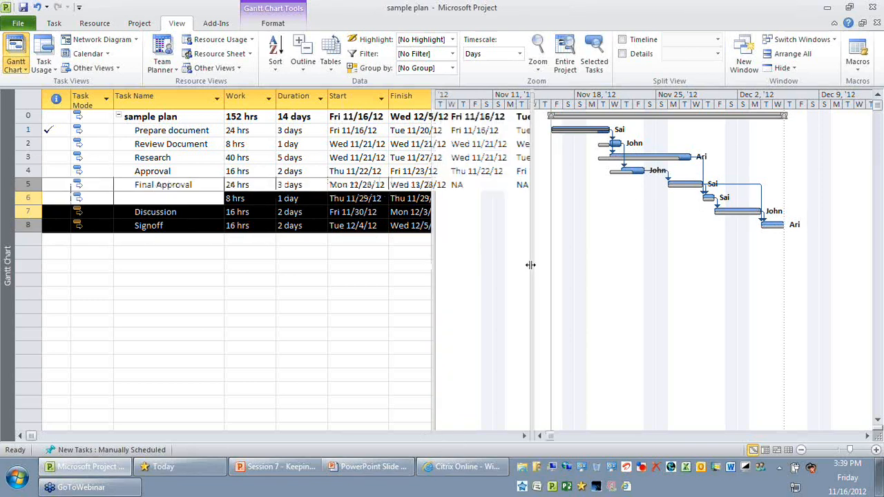
click(428, 286)
click(202, 184)
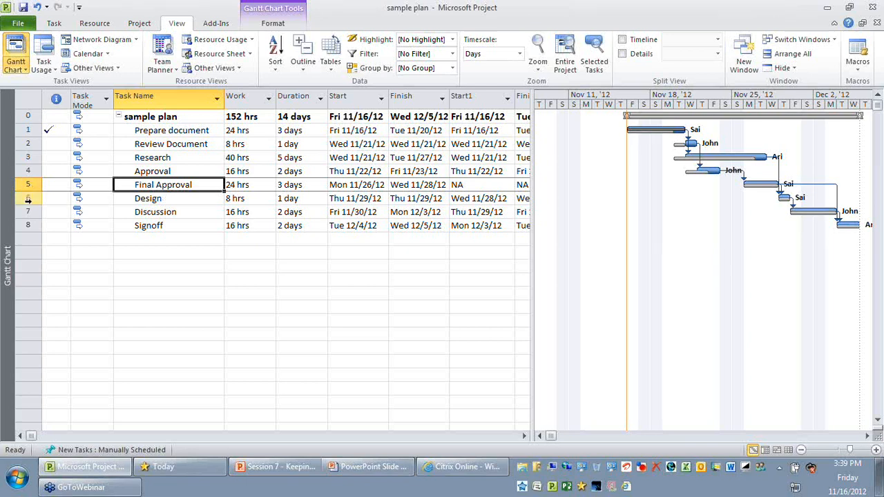
click(28, 198)
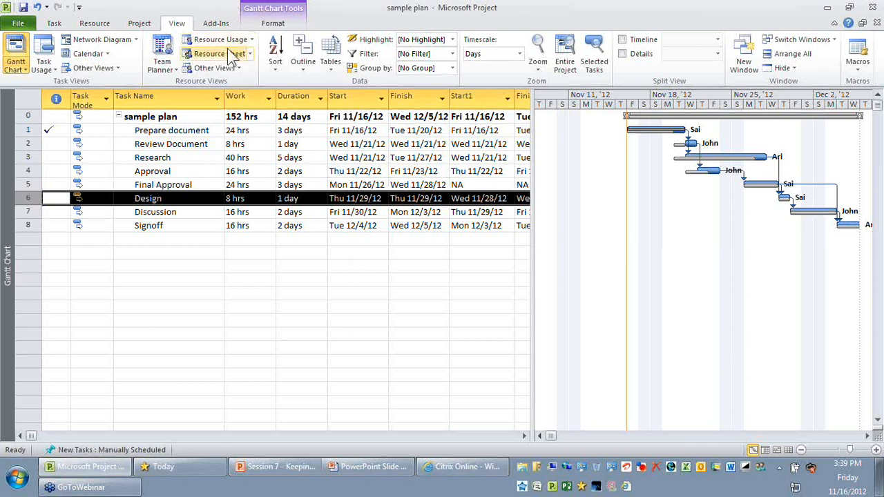
- Switch the unfiltered task table to the Baseline table
click(324, 69)
click(382, 267)
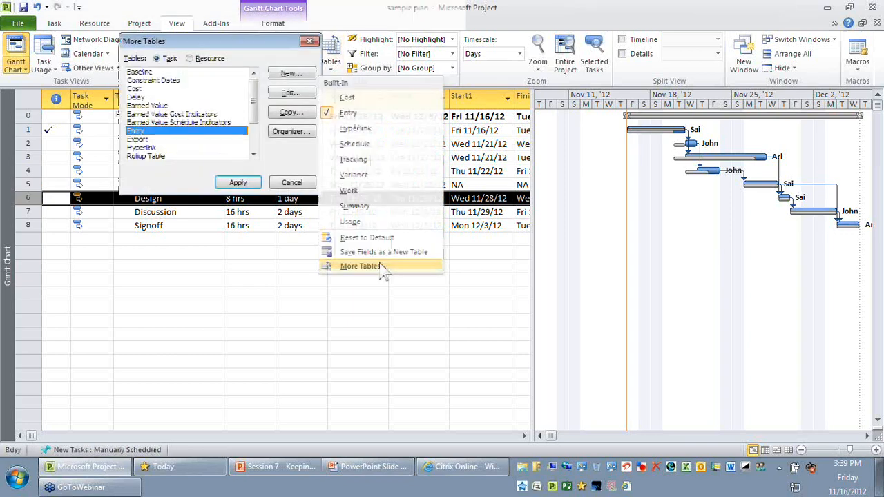
click(140, 72)
click(238, 182)
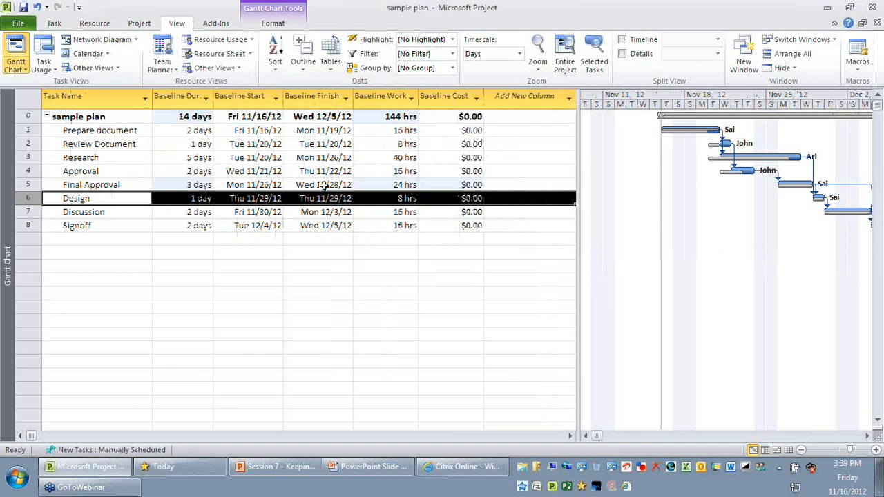
- Compare the project summary task's baseline duration and work with the baseline work of the Design task
click(184, 116)
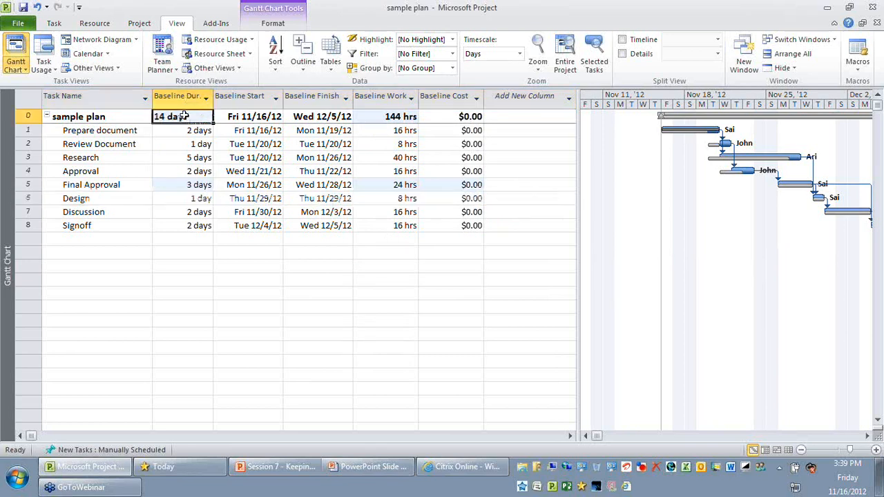
click(398, 116)
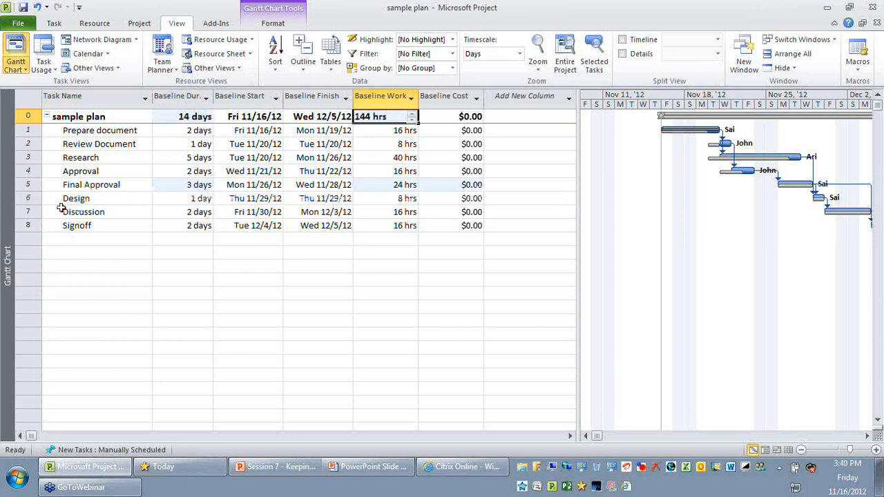
click(26, 198)
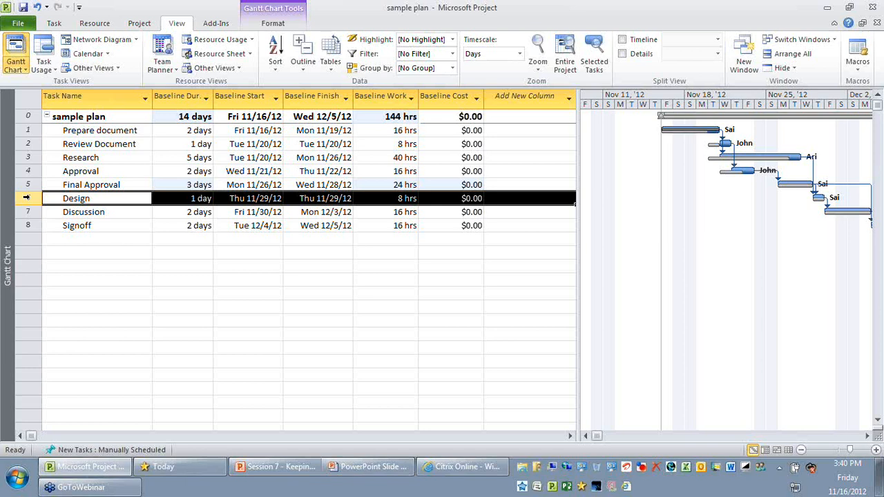
click(397, 198)
click(394, 116)
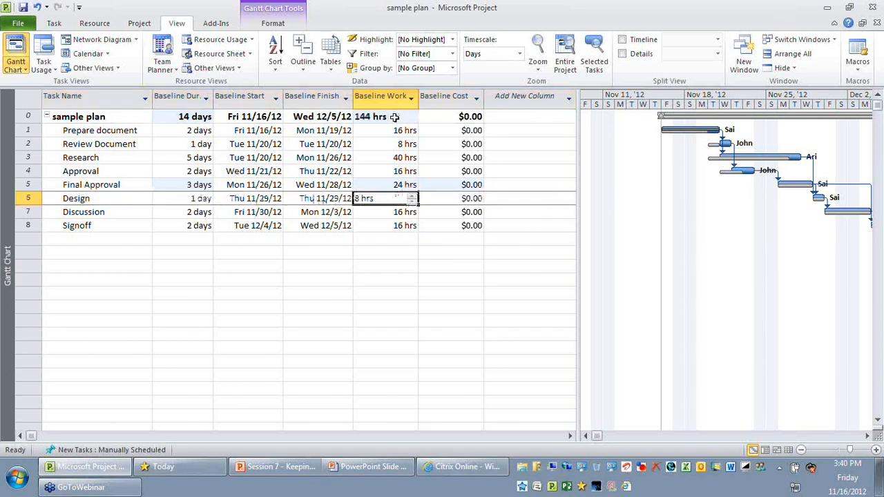
- Try deleting the Final Approval task from the plan
click(199, 185)
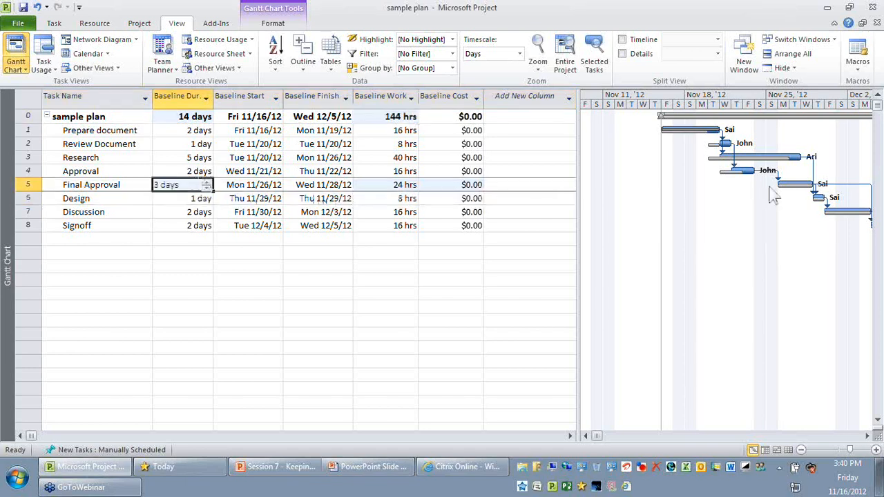
click(28, 184)
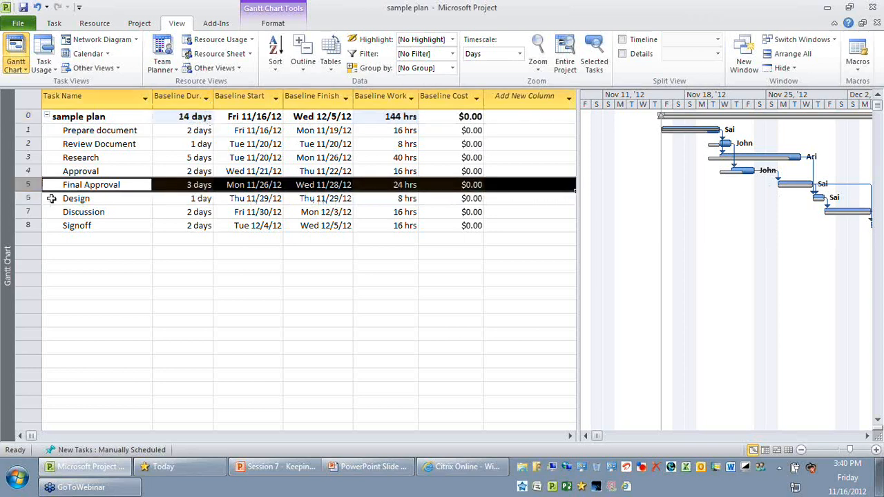
key(Delete)
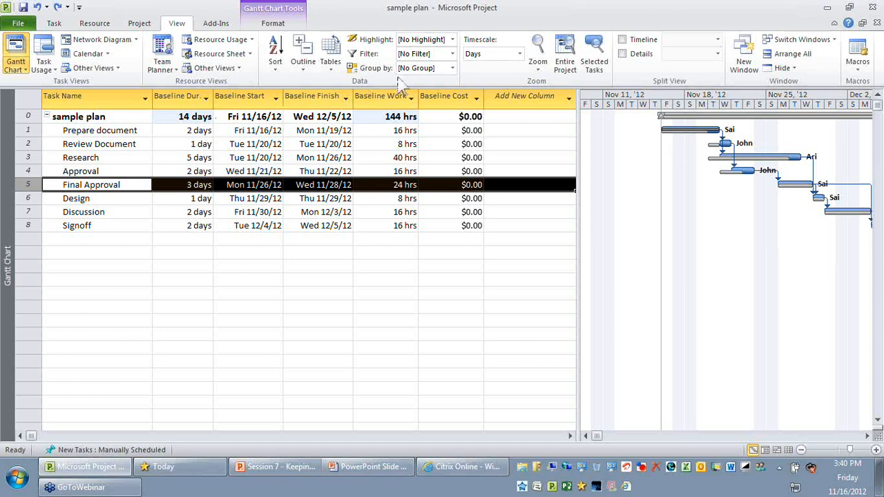
- Return the task table to the Entry table and deselect the task
click(331, 66)
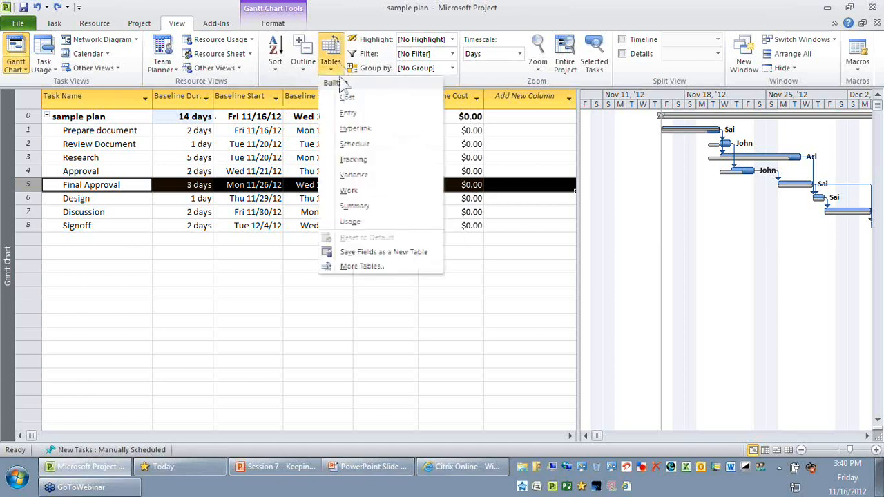
click(348, 113)
click(274, 308)
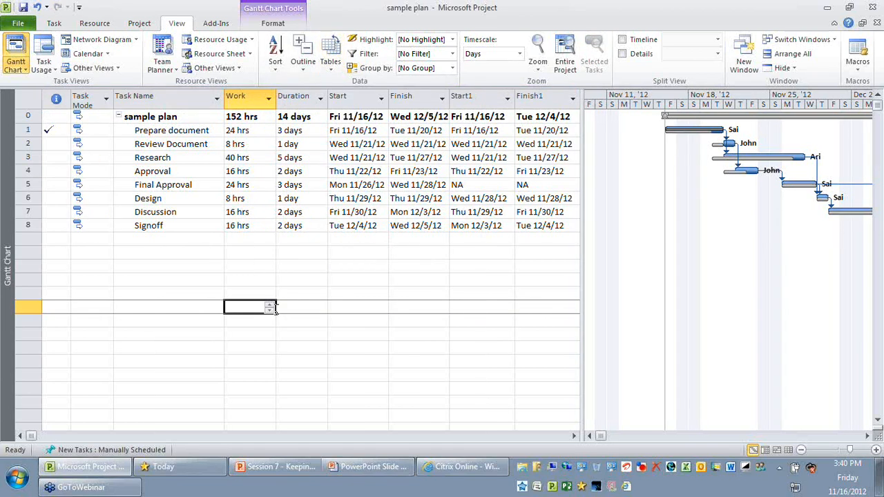
- Rename the Final Approval task to "DELETED: Final Approval" and color its name red
click(31, 185)
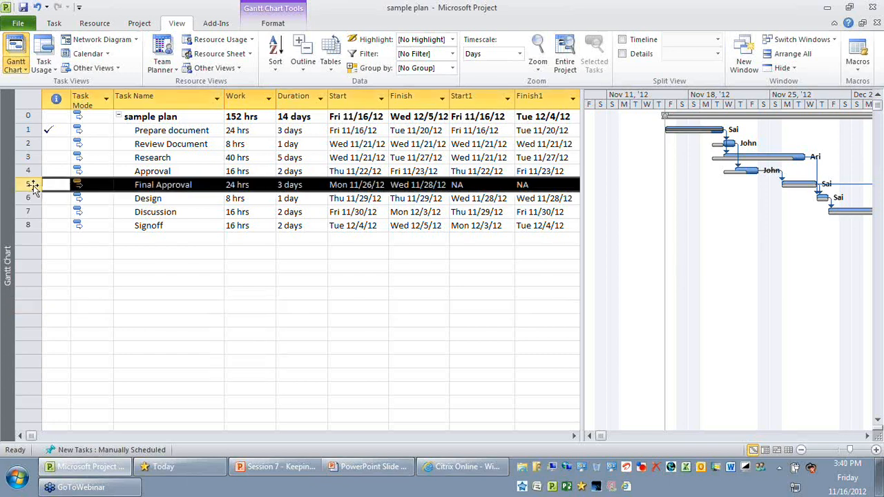
click(163, 185)
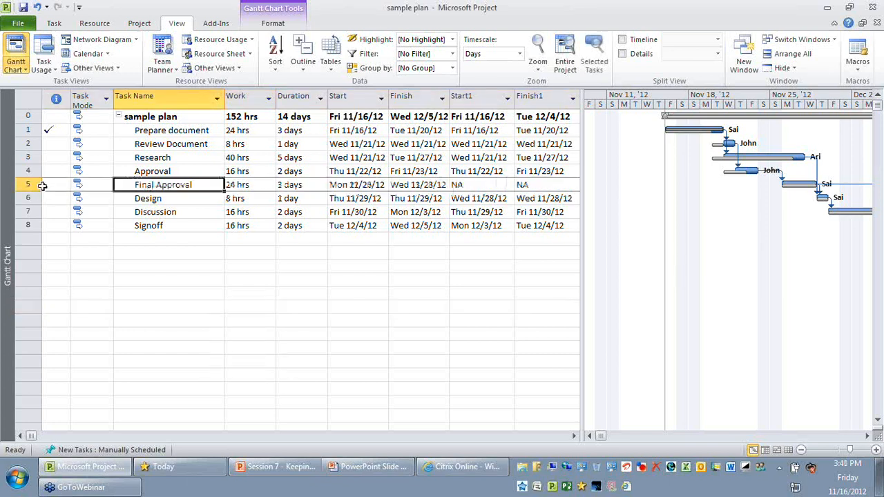
click(60, 25)
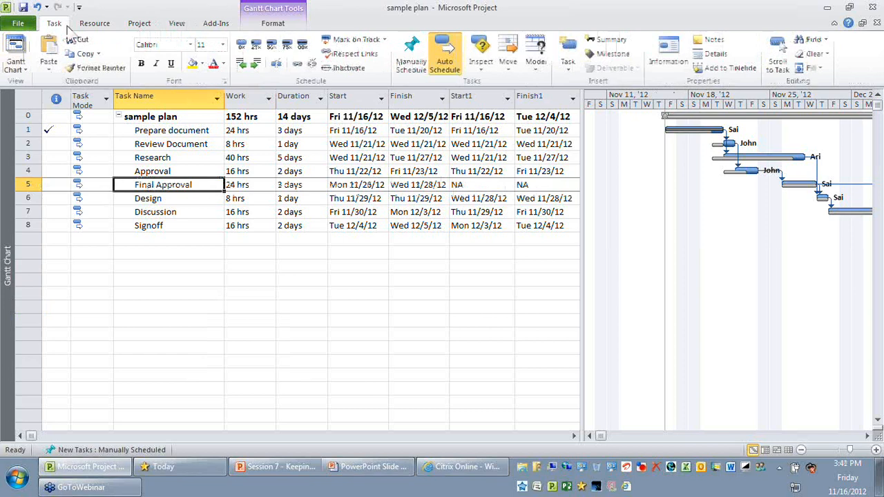
key(F2)
key(Home)
text(DELETED:)
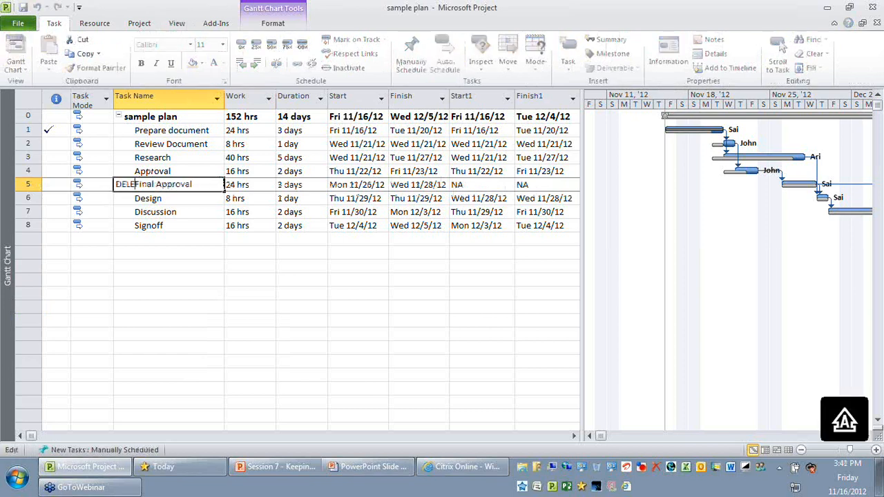
key(Return)
click(214, 193)
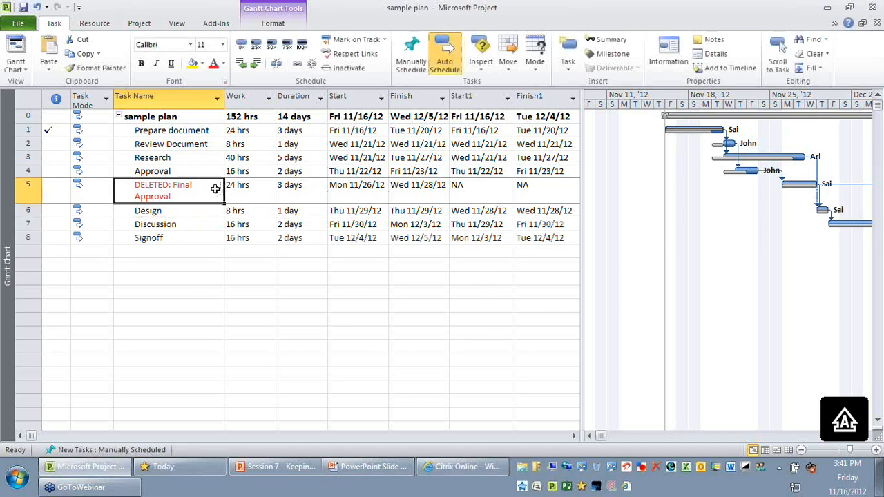
- Set the duration of the DELETED: Final Approval task to 0 days
click(305, 193)
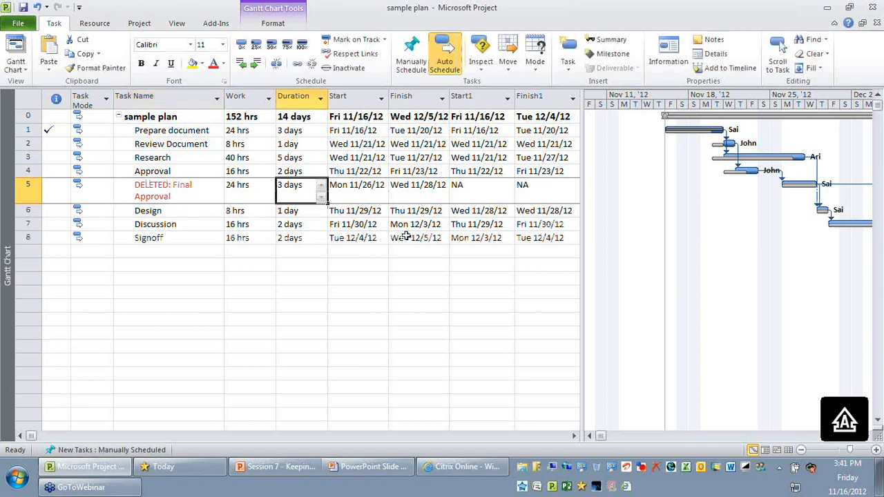
text(0)
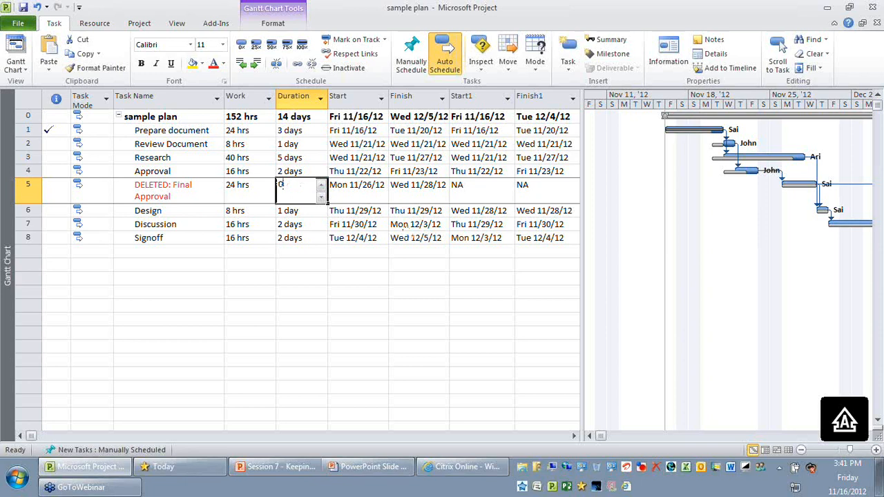
key(Return)
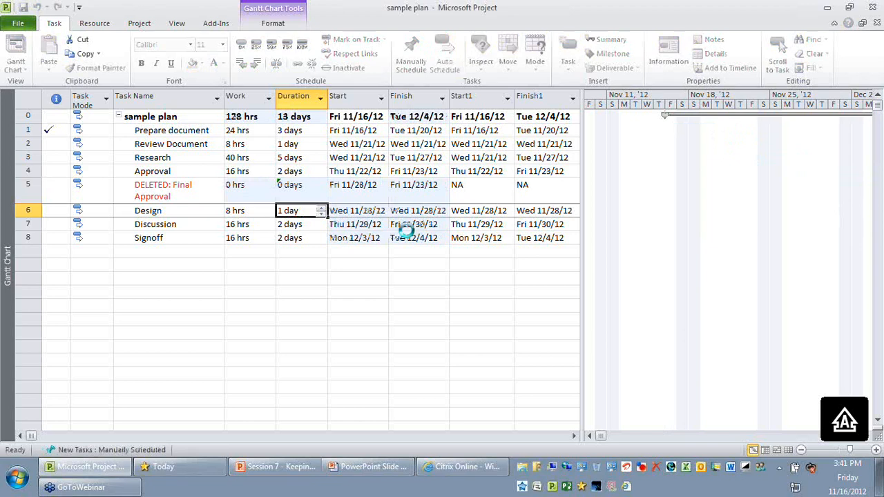
click(176, 189)
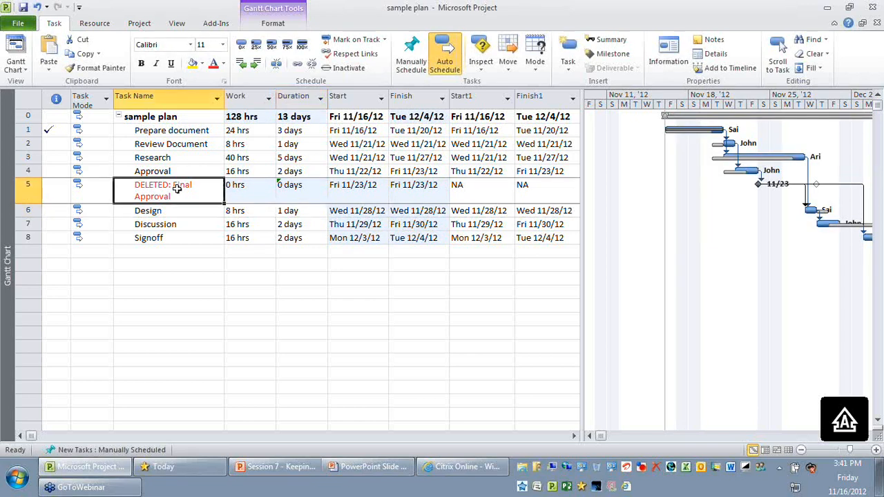
click(285, 189)
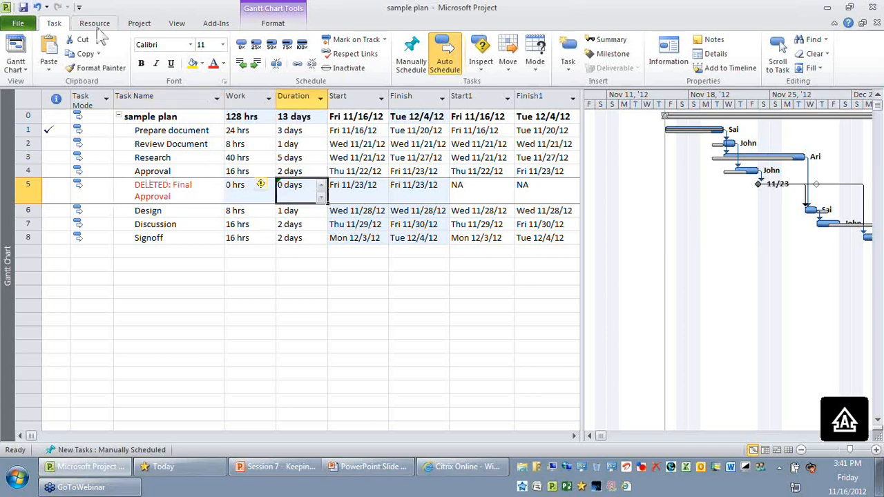
- Check the deleted task's baseline values in the Baseline table and return to the Entry table
click(181, 23)
click(330, 56)
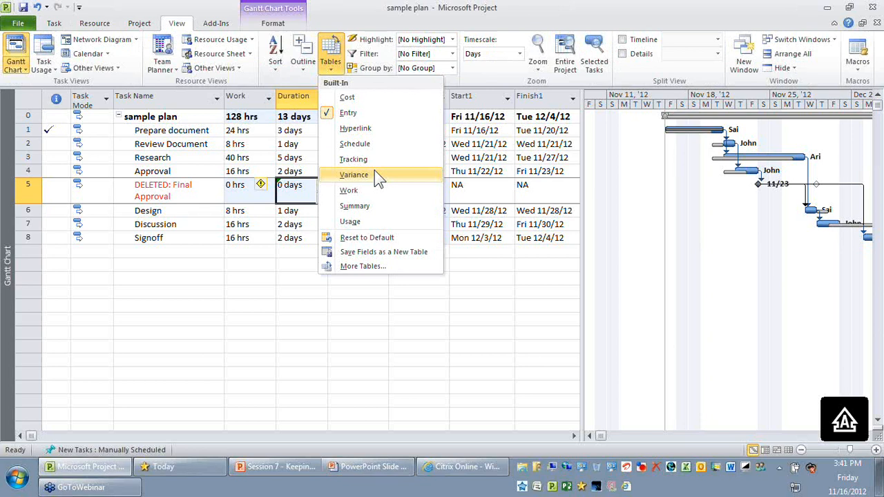
click(362, 266)
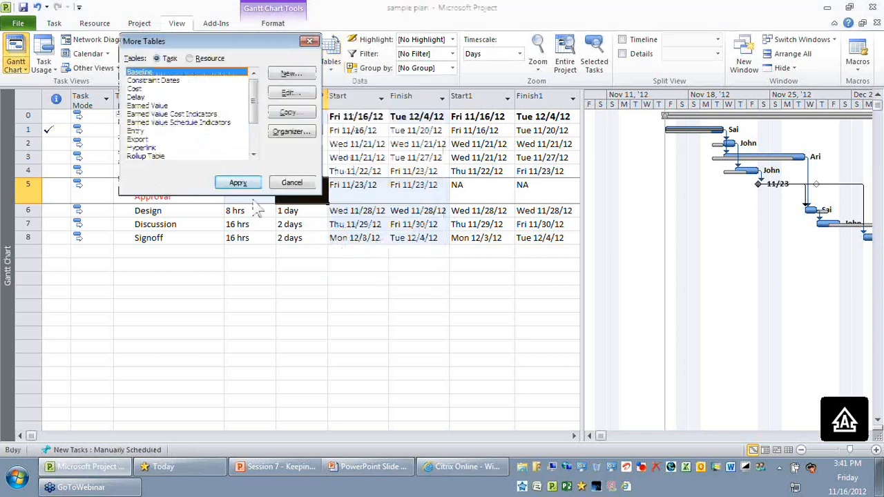
key(Return)
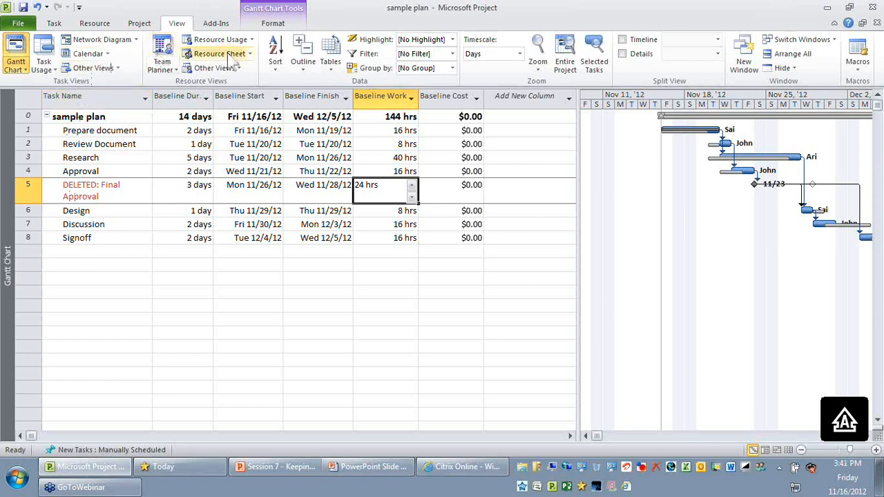
click(331, 62)
click(352, 111)
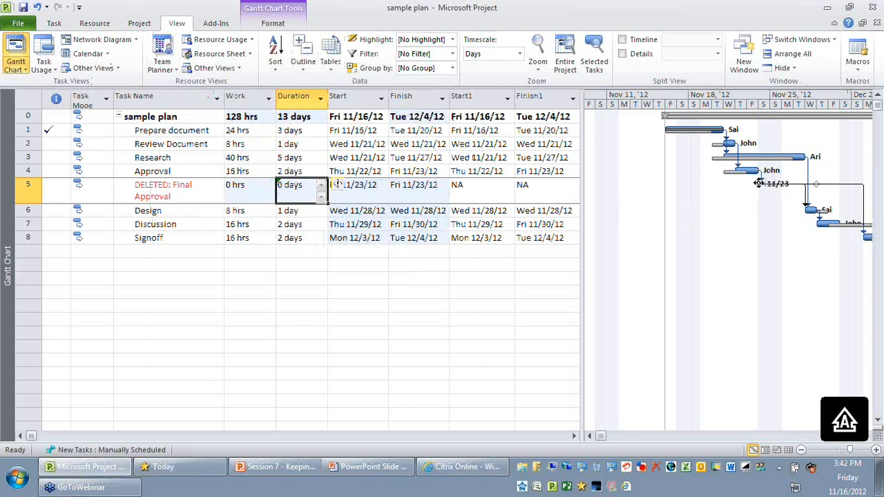
- Format the DELETED: Final Approval milestone marker in the Gantt chart as a red star
mouse_move(759, 183)
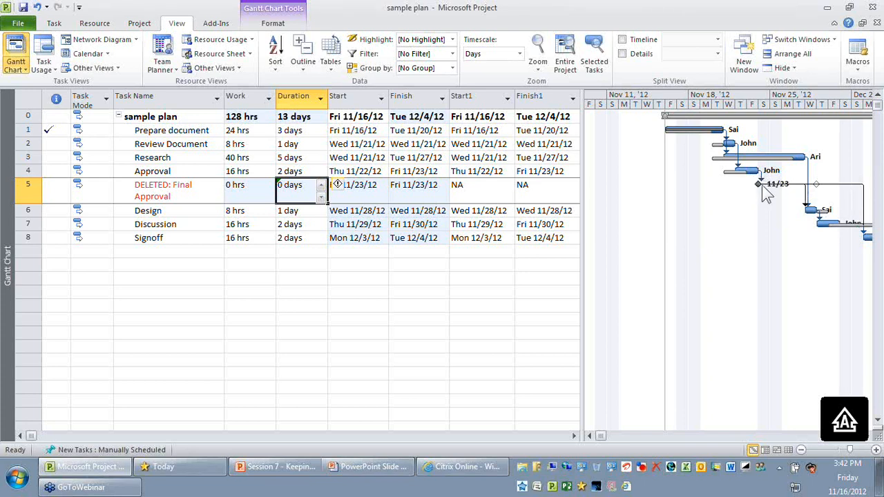
click(759, 184)
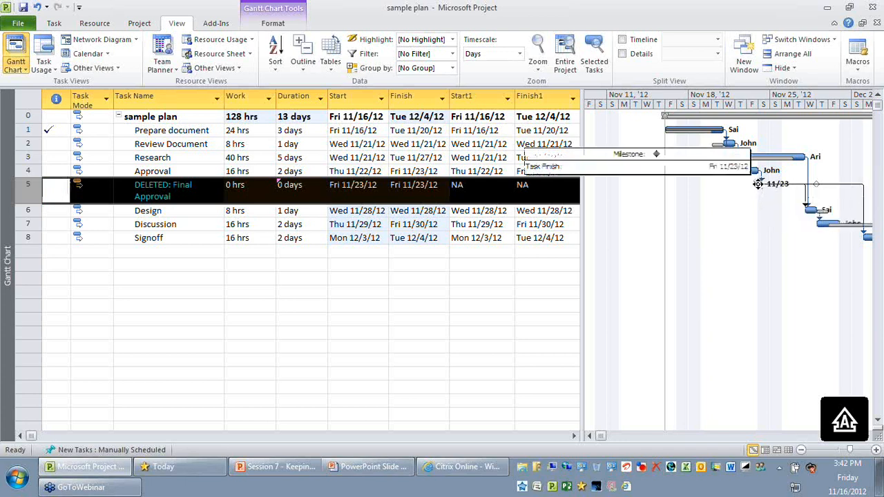
double_click(759, 184)
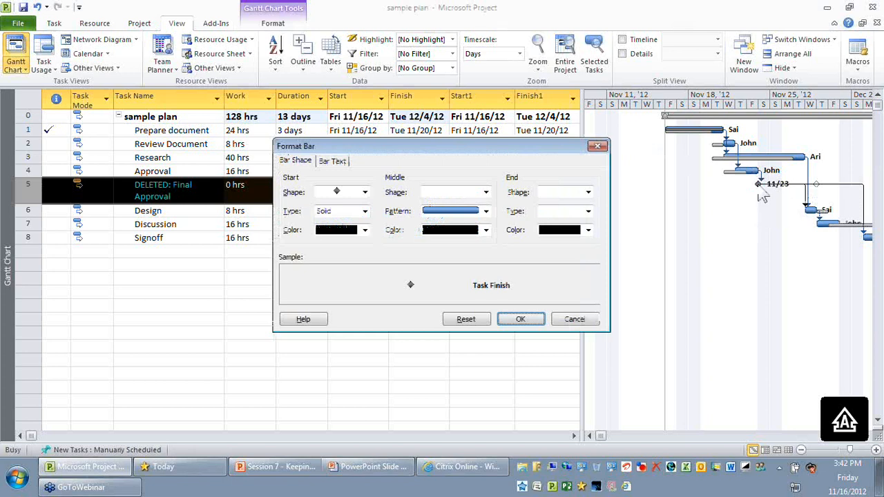
click(366, 193)
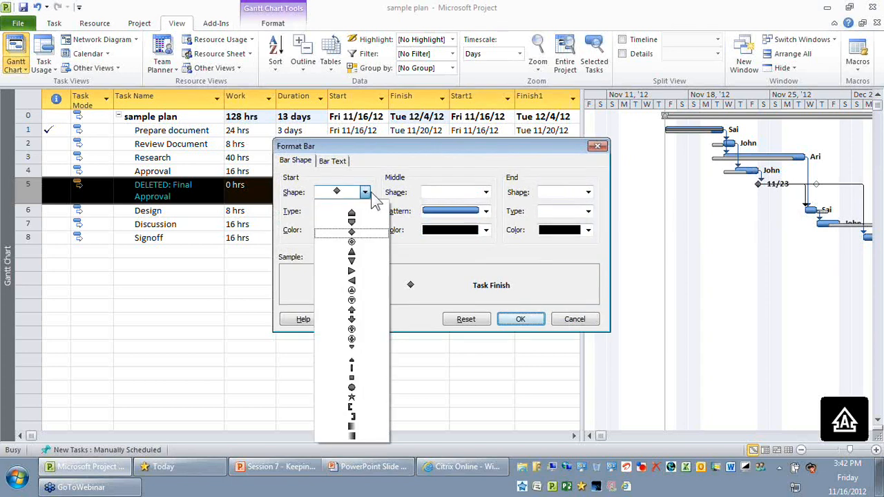
click(373, 397)
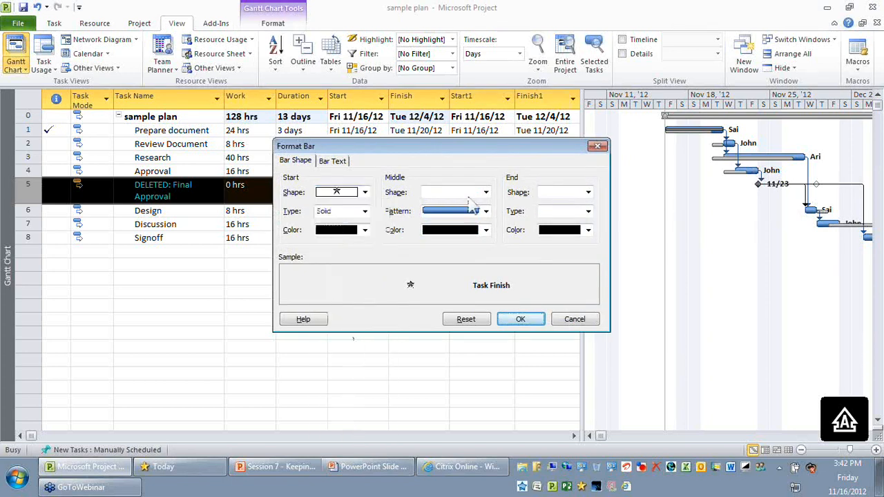
click(364, 230)
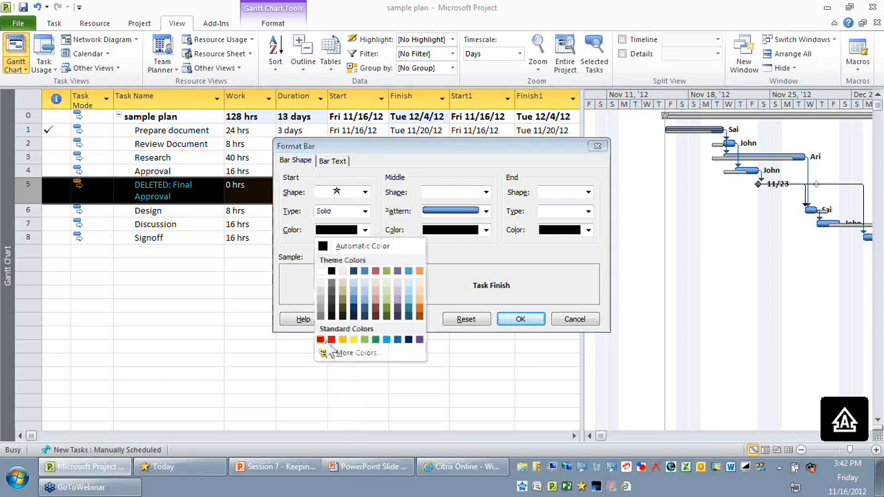
click(331, 339)
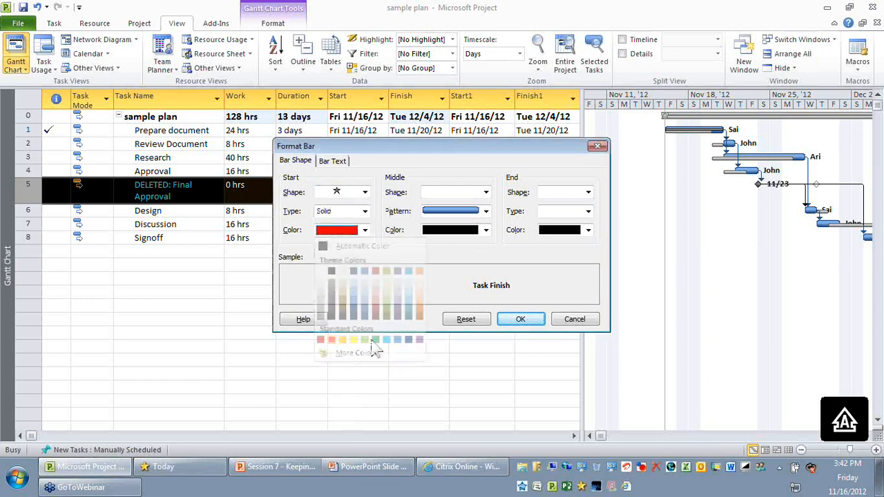
click(528, 322)
click(525, 318)
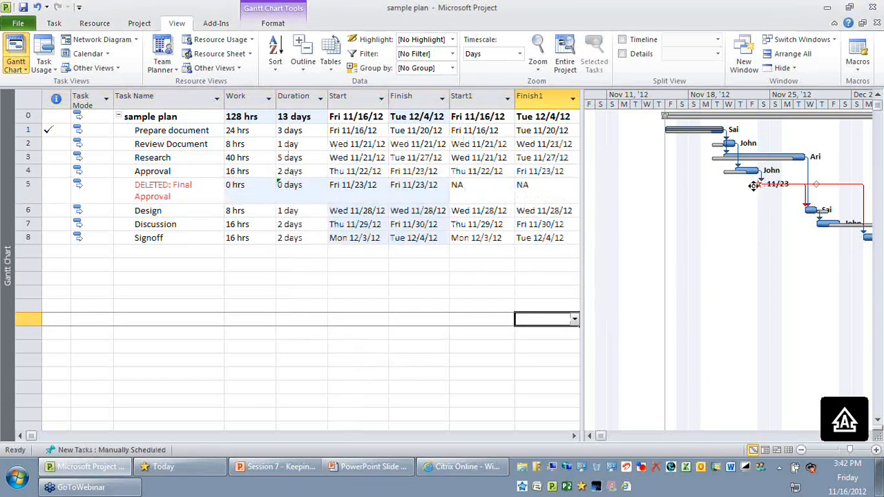
mouse_move(760, 185)
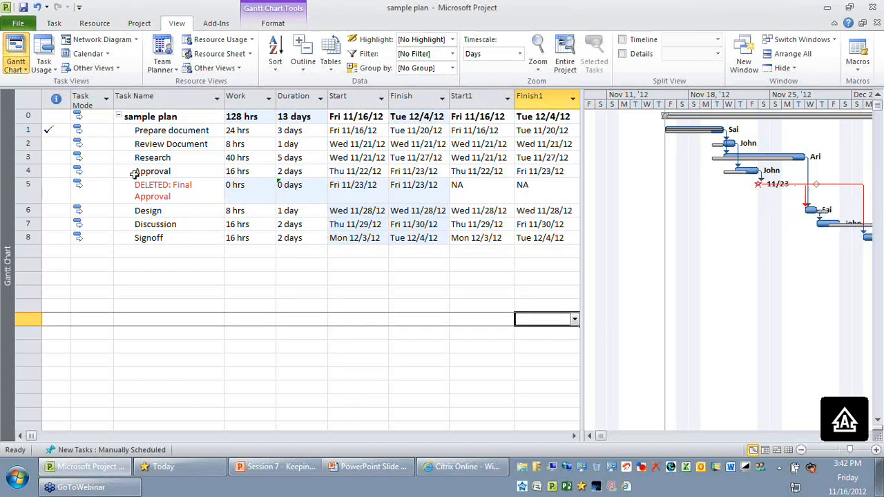
- Try the Impacted tasks filter on the plan and restore the unfiltered task list
click(26, 185)
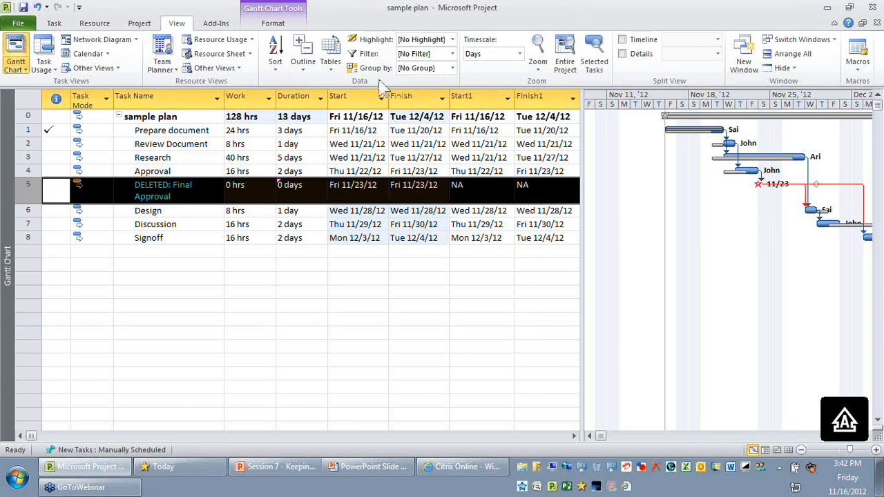
click(321, 289)
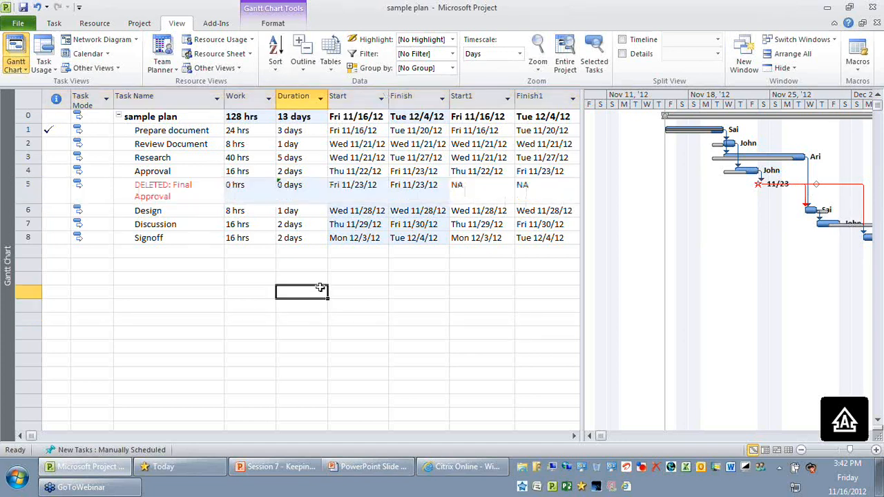
drag(29, 189, 29, 238)
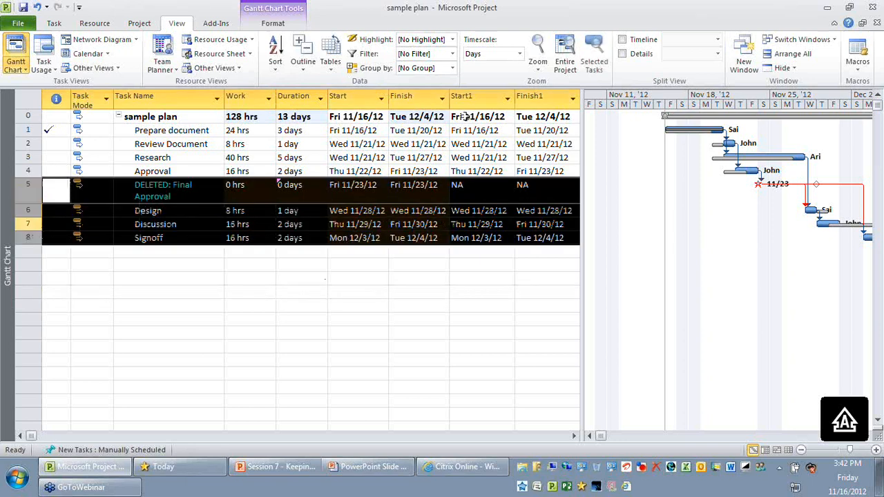
click(452, 54)
click(453, 82)
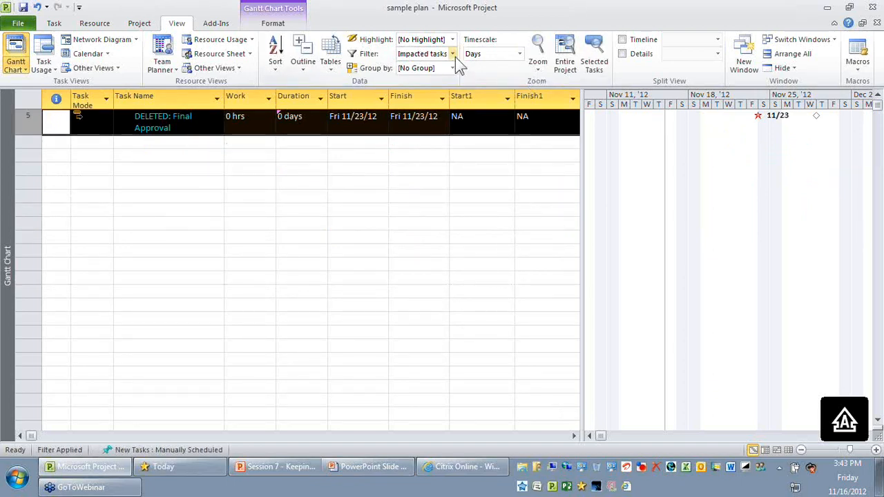
click(455, 57)
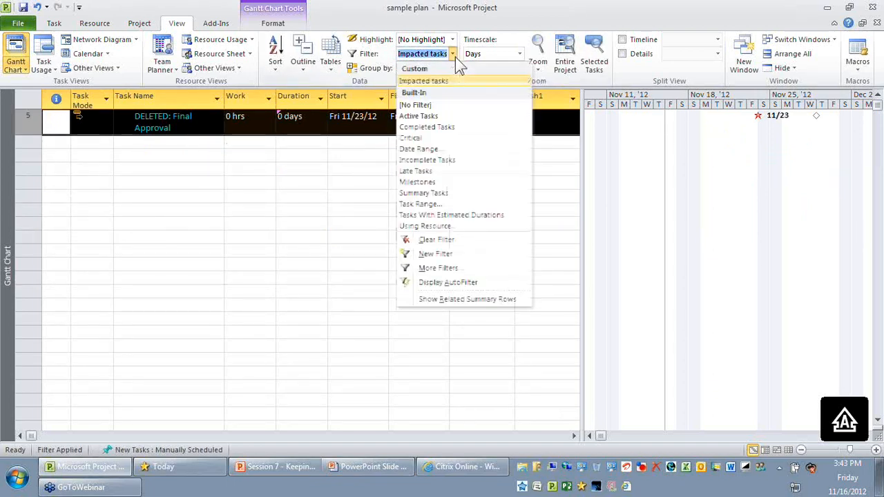
click(456, 56)
click(456, 56)
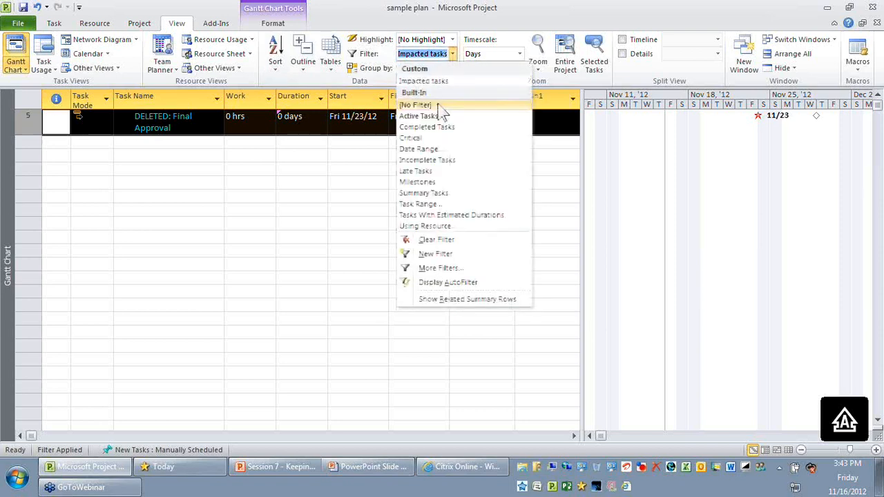
click(415, 105)
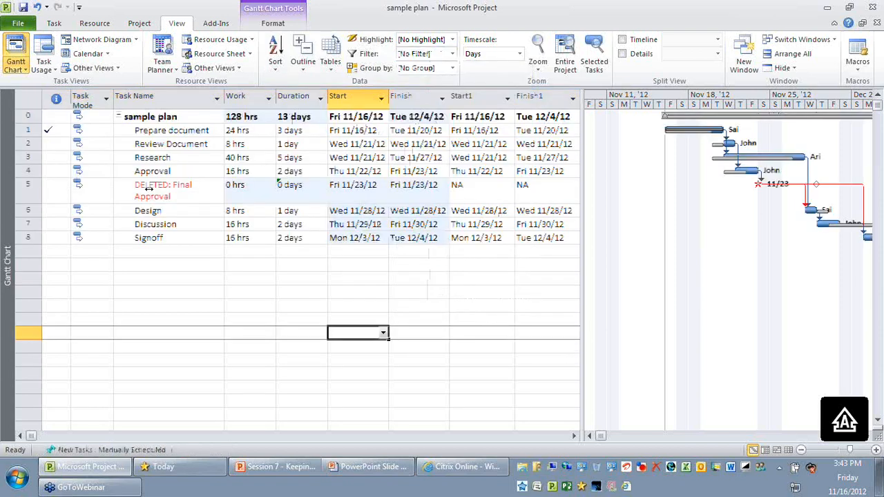
- Filter to Impacted tasks and overwrite the existing baseline for the selected DELETED: Final Approval task, rolling up to all summary tasks
click(455, 55)
click(424, 81)
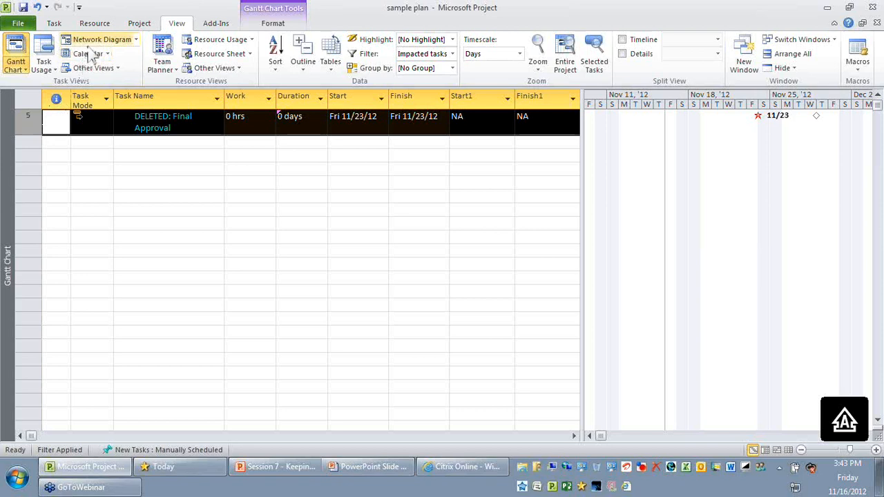
click(139, 23)
click(304, 63)
click(327, 83)
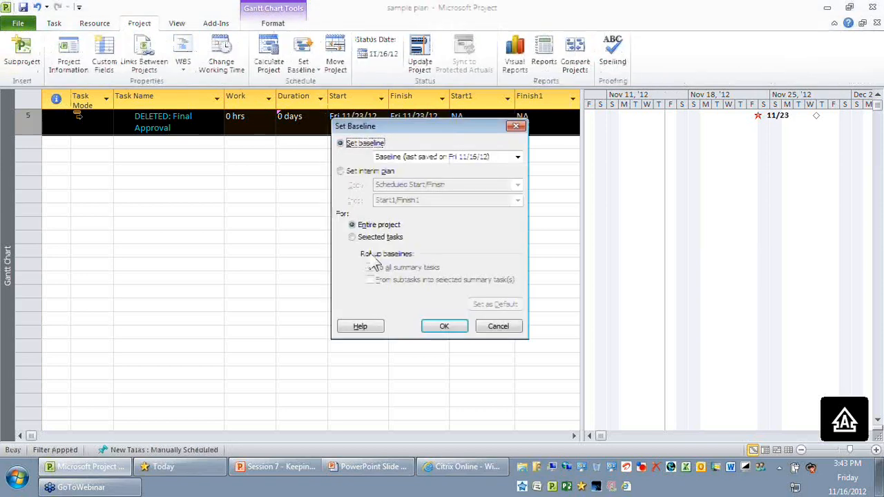
click(352, 237)
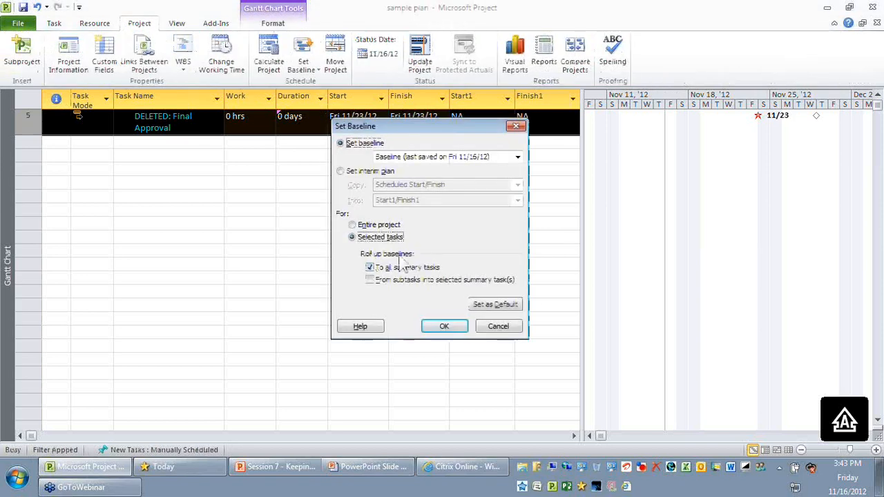
click(462, 331)
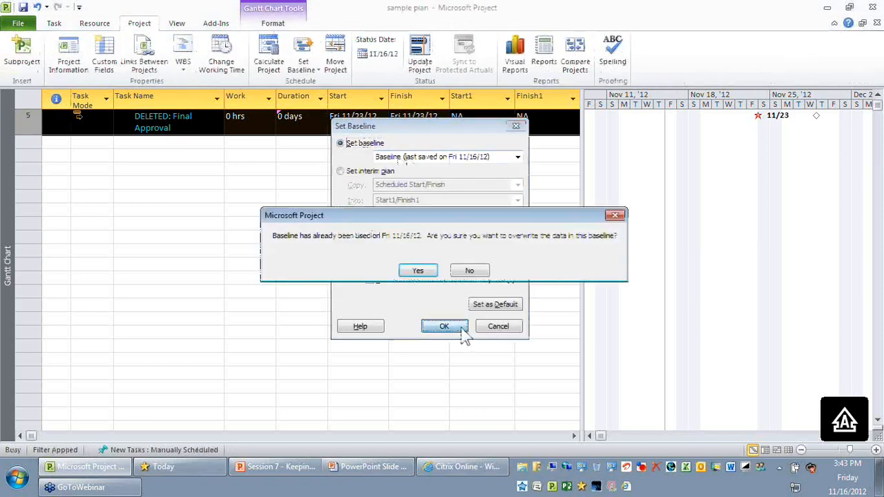
click(419, 272)
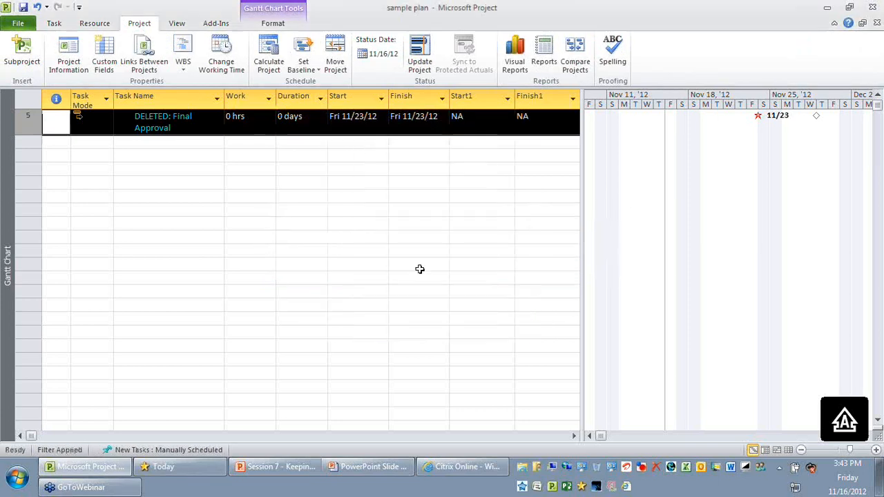
- Remove the Impacted tasks filter from the plan so that all tasks are listed
click(419, 275)
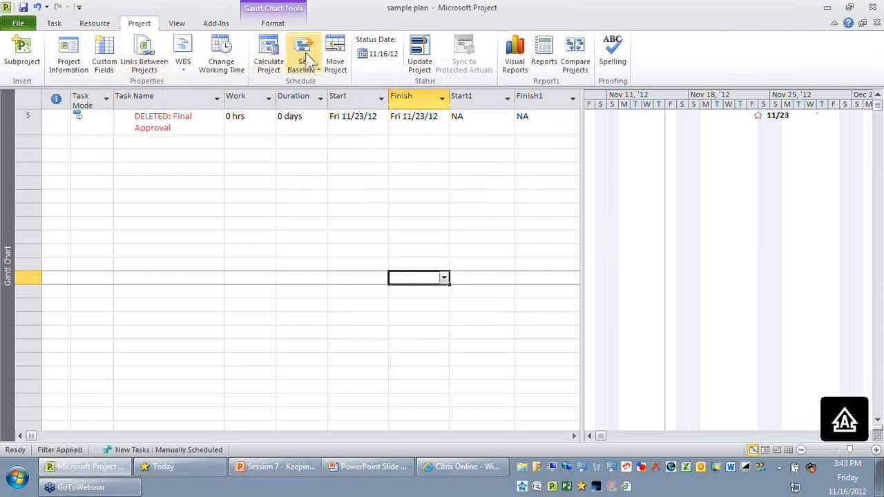
scroll(293, 70, down, 1)
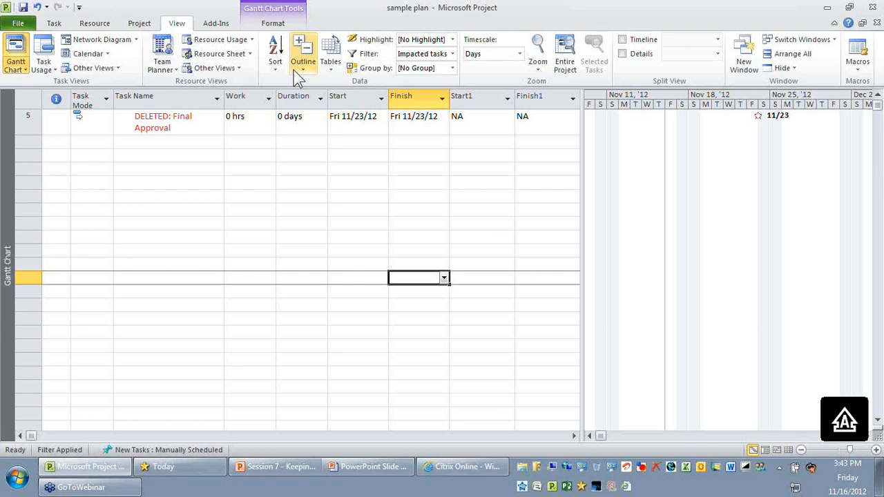
click(452, 54)
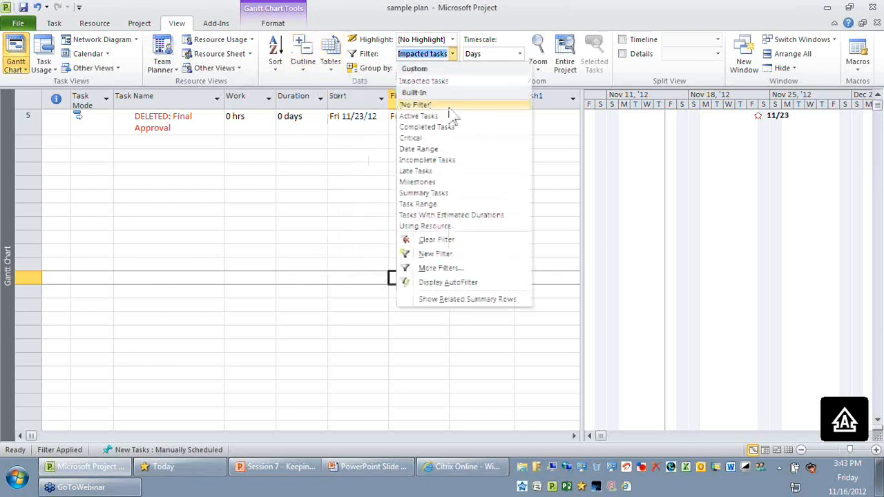
click(449, 106)
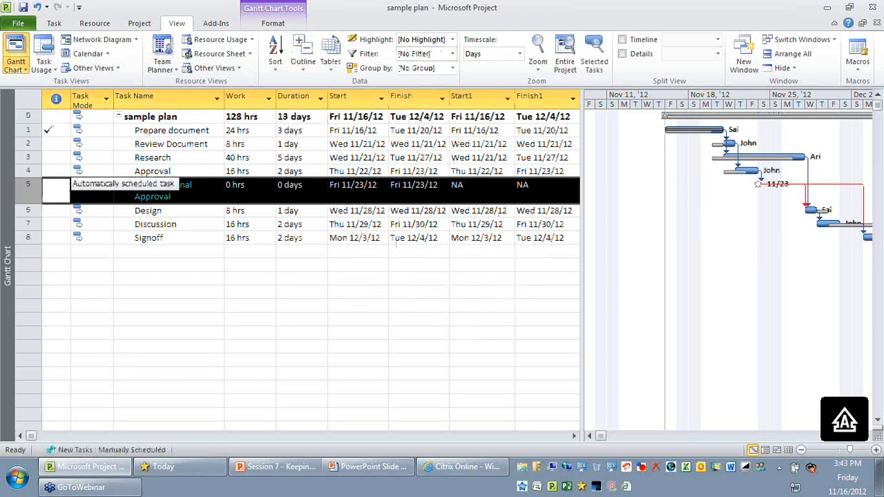
click(217, 268)
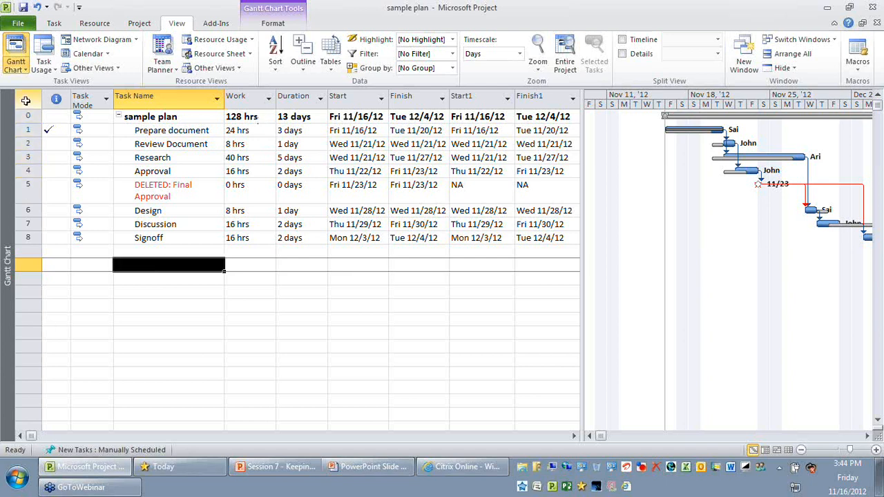
- Select all tasks, widen the chart area slightly and apply the Multiple Baselines Gantt view
click(25, 100)
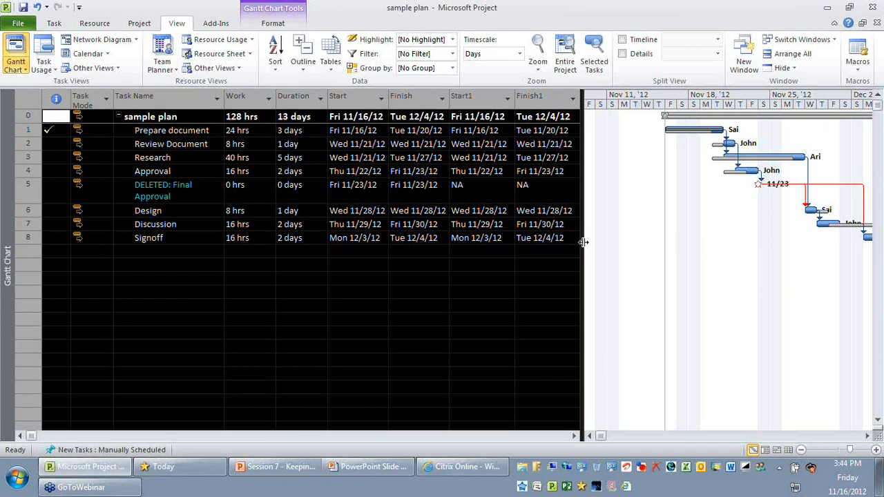
drag(584, 242, 565, 242)
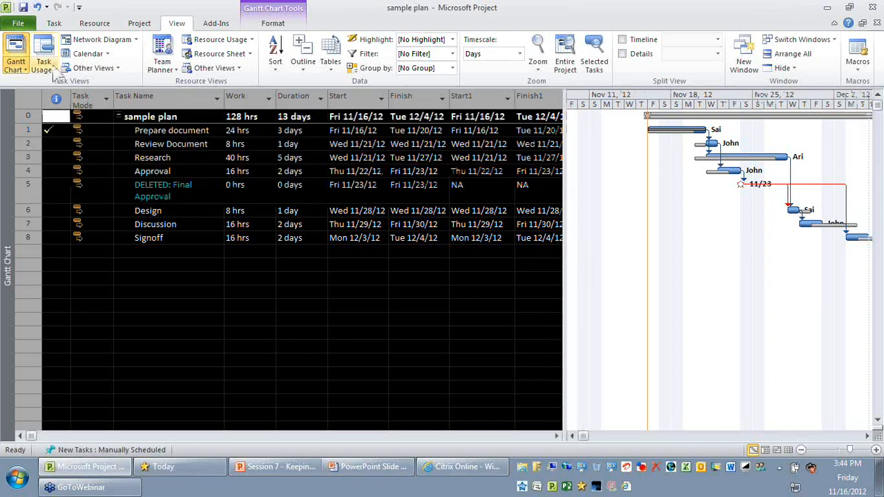
click(118, 69)
click(104, 173)
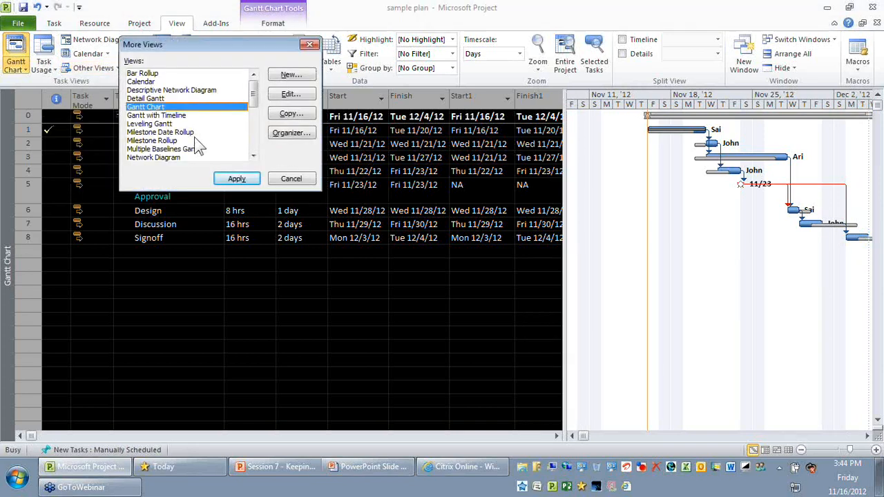
click(197, 148)
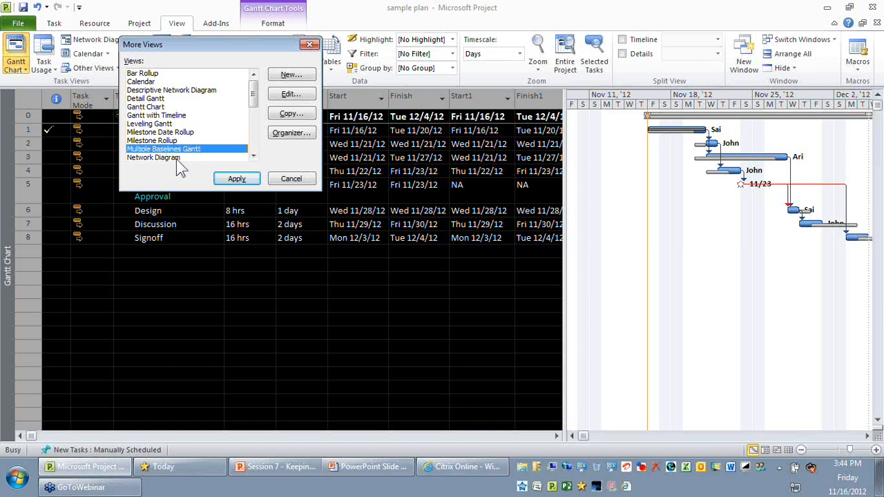
click(236, 179)
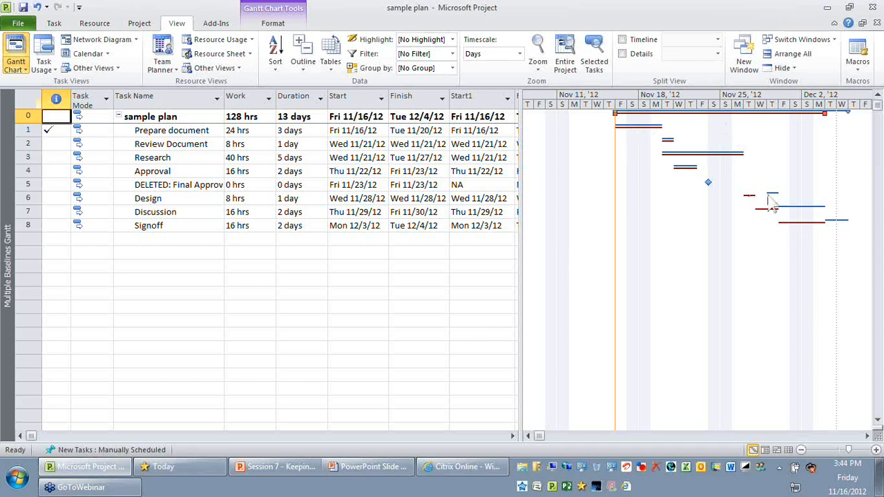
mouse_move(775, 203)
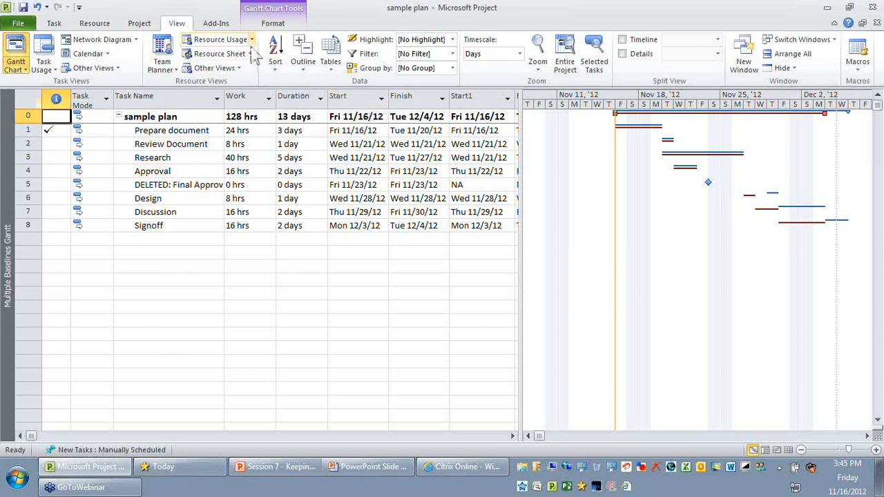
- Restore the Entry table's default columns and switch the task sheet to the Baseline table
click(330, 59)
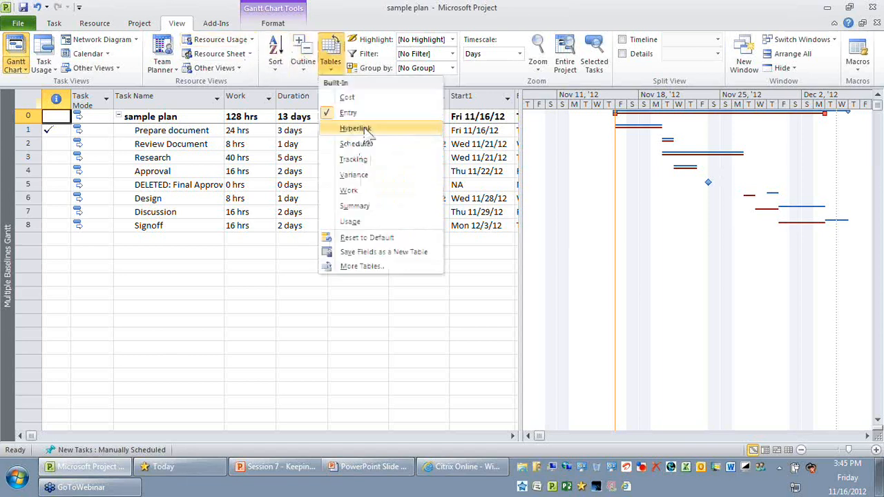
click(376, 114)
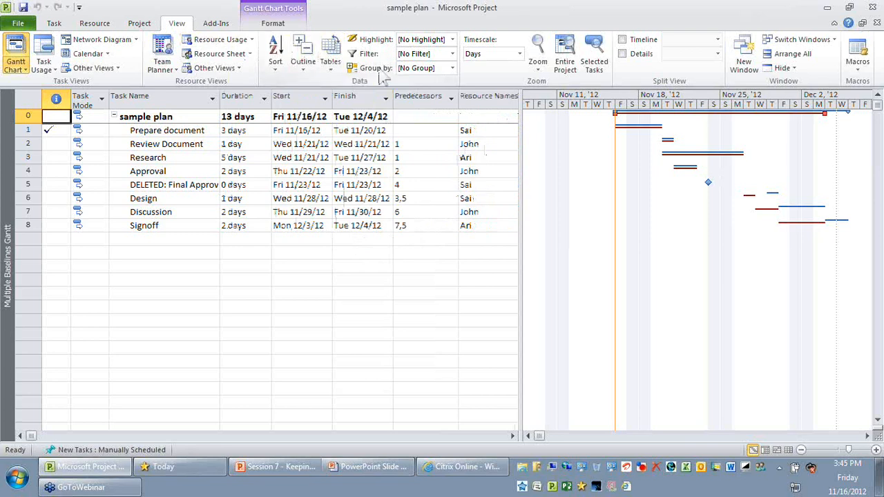
click(330, 59)
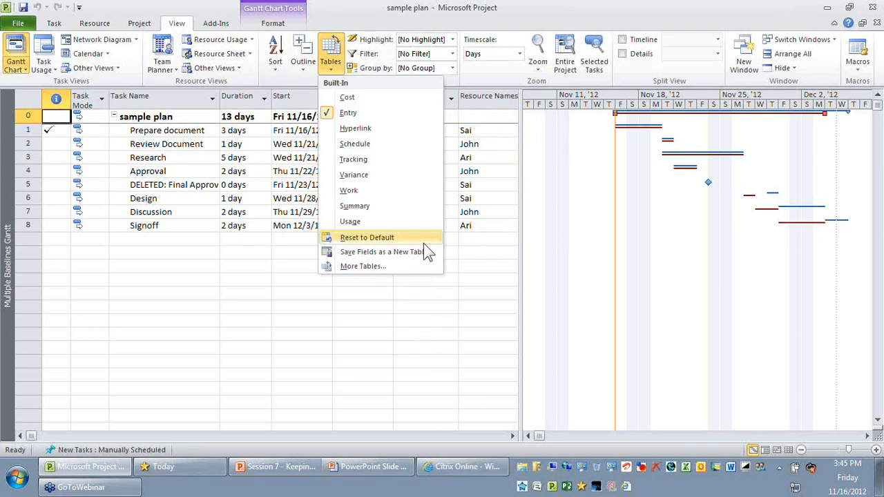
click(408, 267)
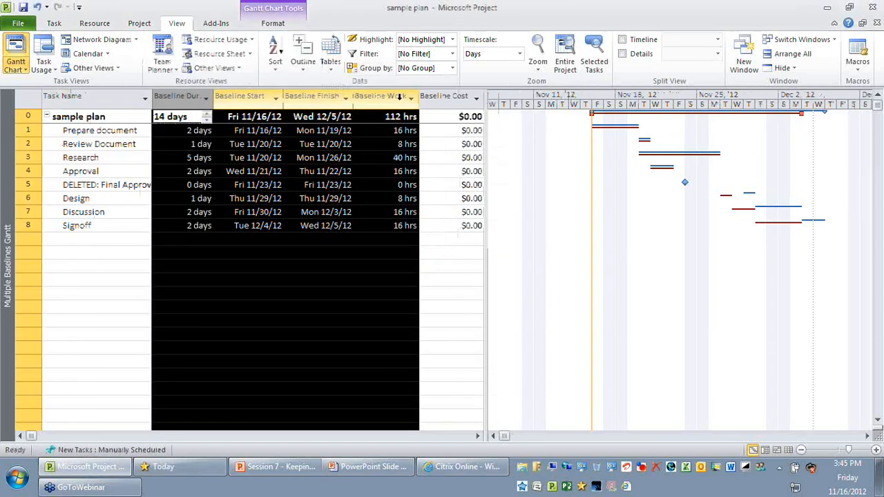
click(385, 375)
- Make a copy of the Baseline table definition and name it Baseline1
click(330, 66)
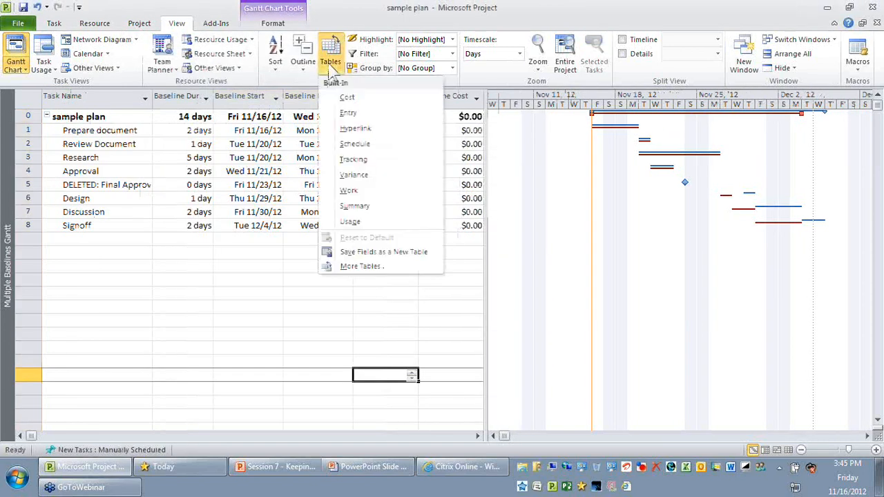
click(367, 266)
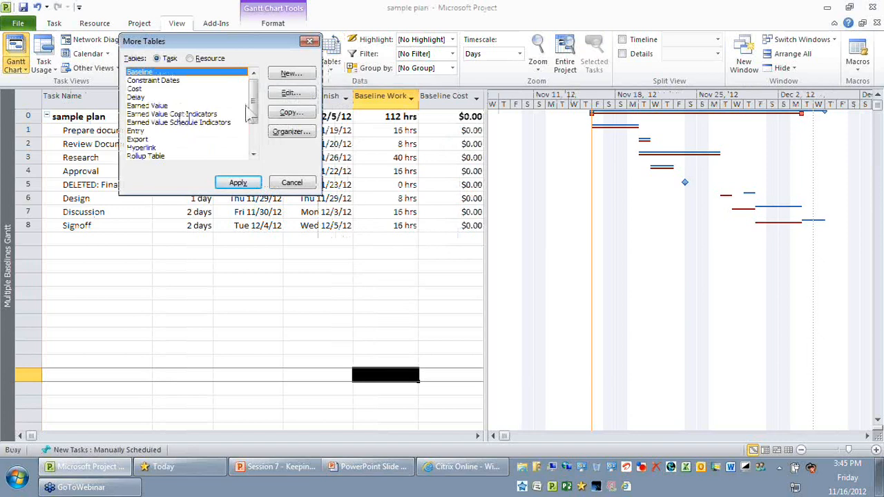
click(290, 112)
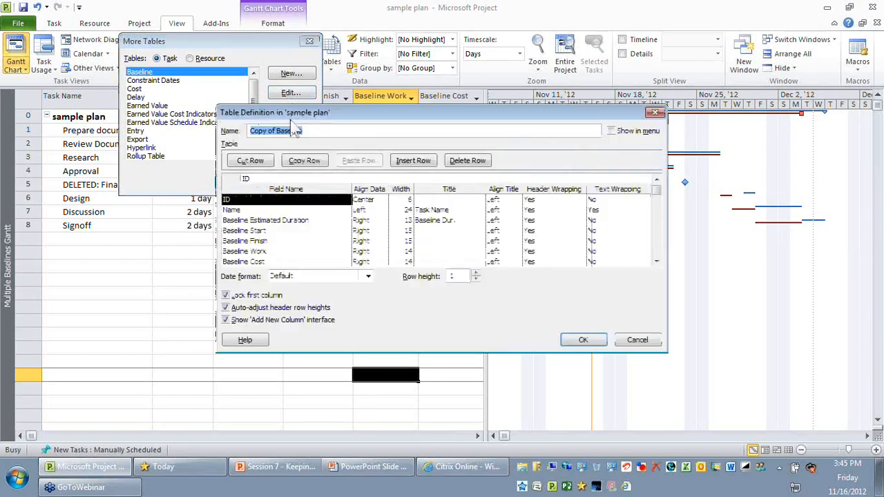
drag(277, 131, 208, 132)
key(Delete)
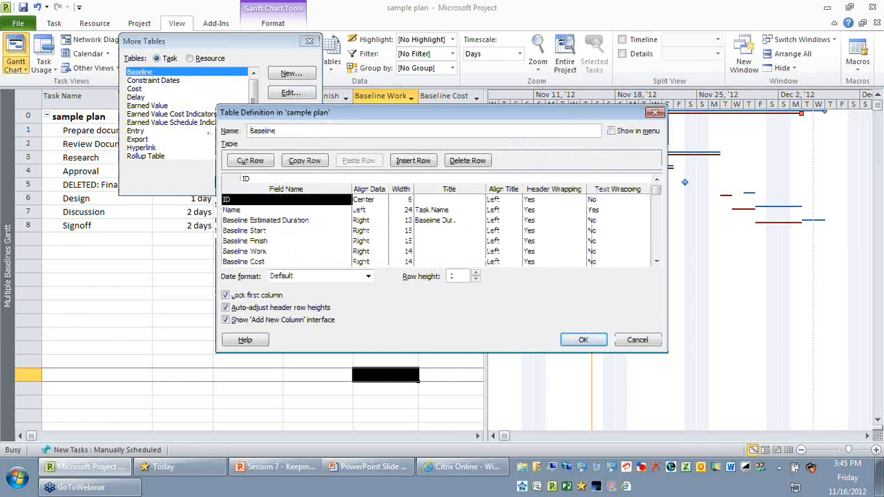
click(315, 126)
text(2)
- Replace the Baseline Estimated Duration field in the new table definition with Baseline1 Duration
click(294, 231)
click(309, 220)
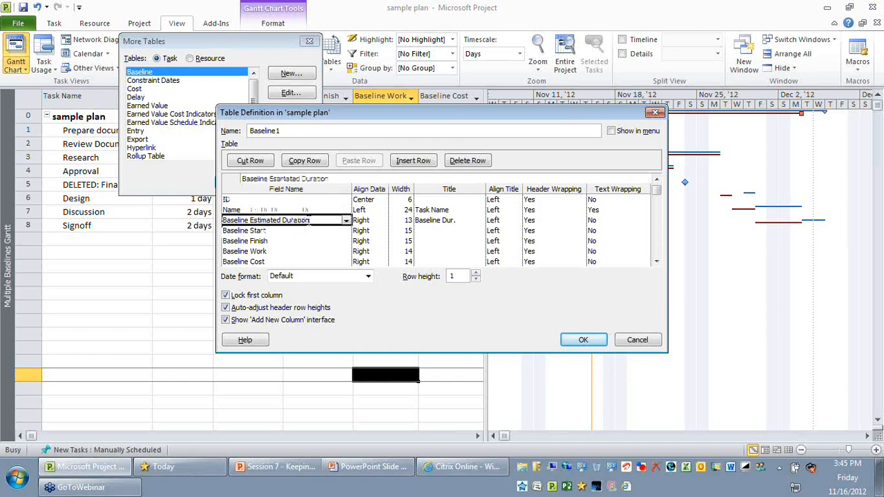
click(301, 242)
click(321, 222)
click(328, 232)
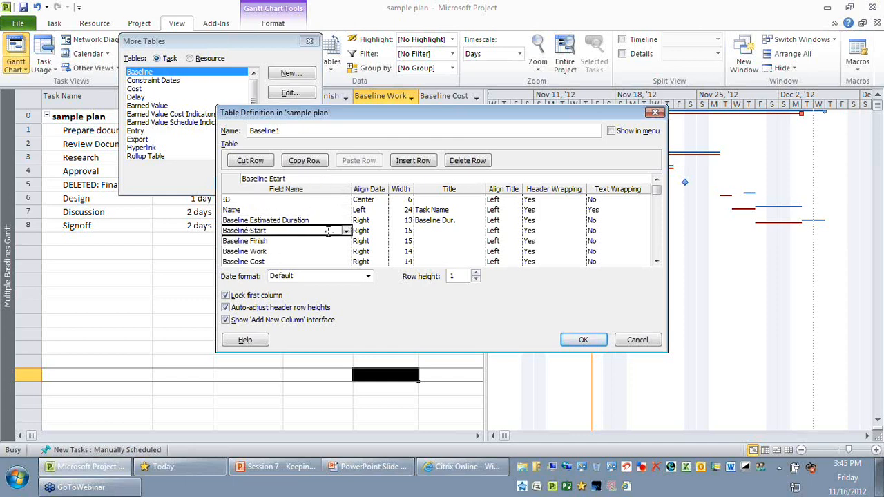
click(328, 241)
click(337, 221)
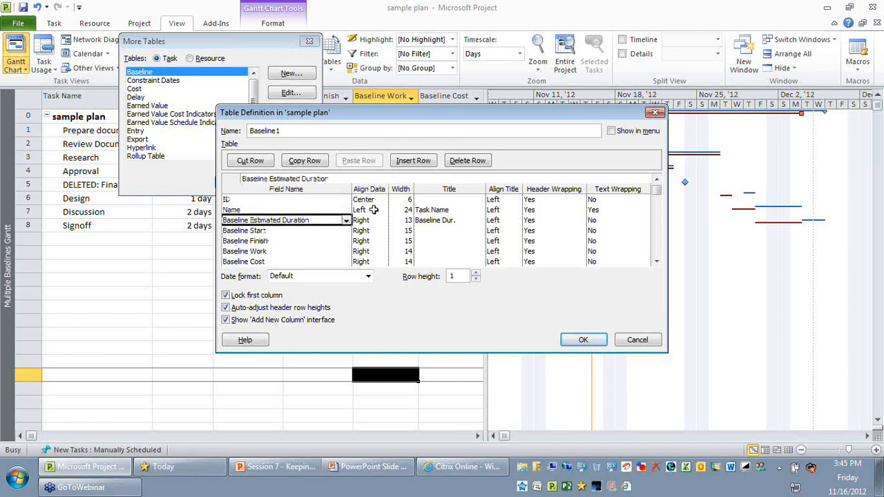
text(Baseline)
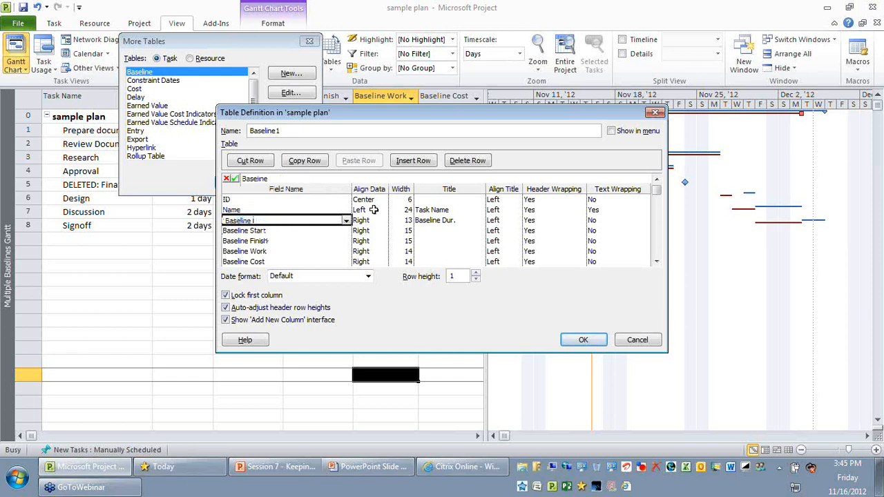
text(1 Duration)
key(Return)
- Replace the Baseline Start and Baseline Finish fields with Baseline1 Start and Baseline1 Finish
text(Ba)
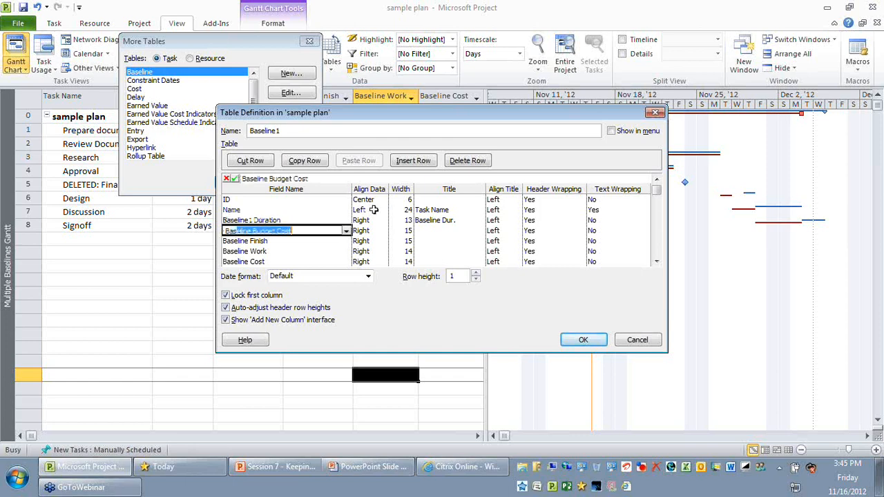
text(seline1 Start)
key(Return)
text(B)
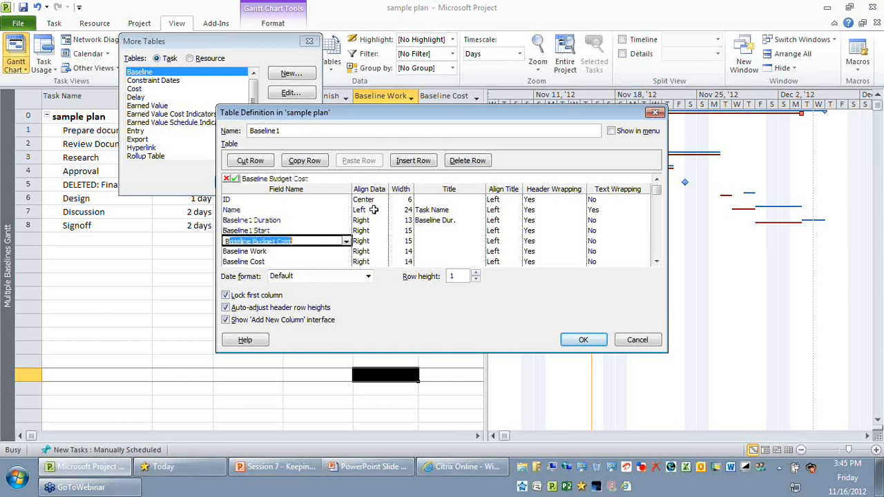
text(aseline1 Finish)
key(Return)
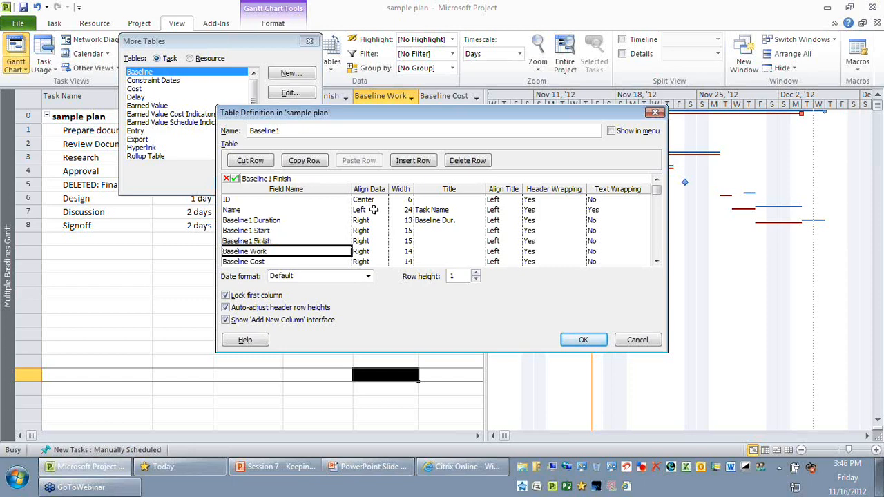
- Replace the Baseline Work and Baseline Cost fields with Baseline1 Work and Baseline1 Cost
key(BackSpace)
text(Bas)
text(eline1 W)
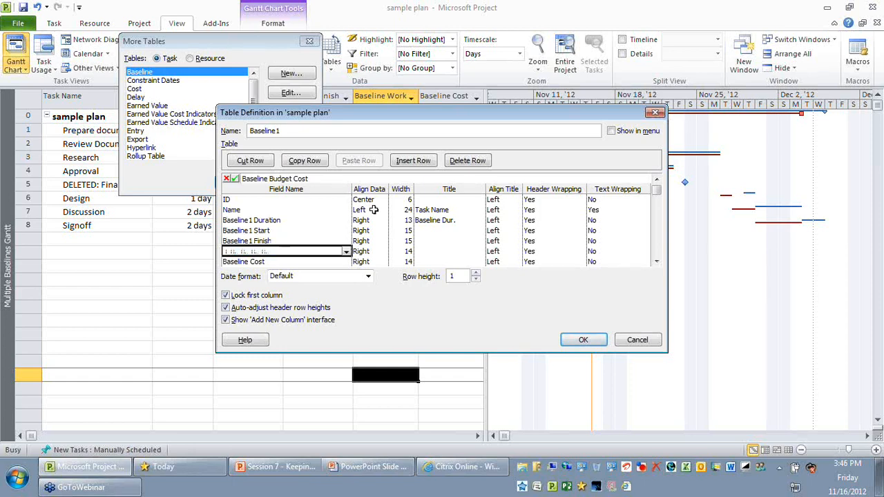
key(Return)
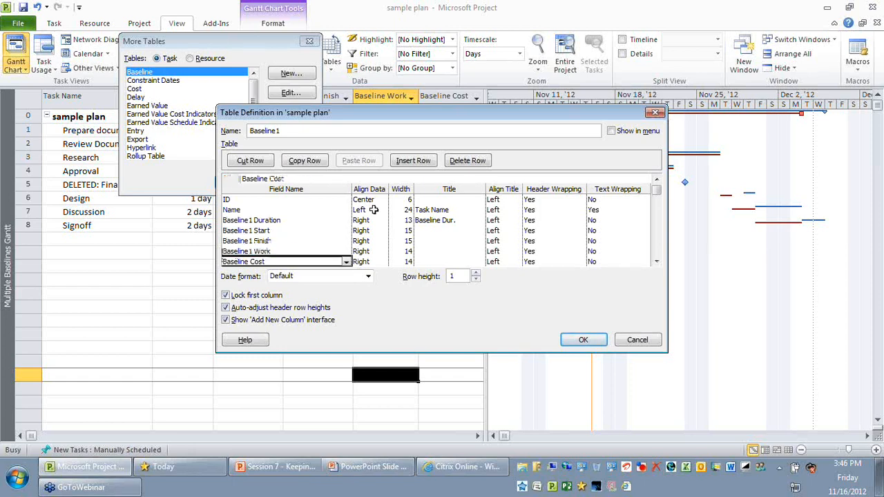
key(BackSpace)
text(Baseline1 Cost)
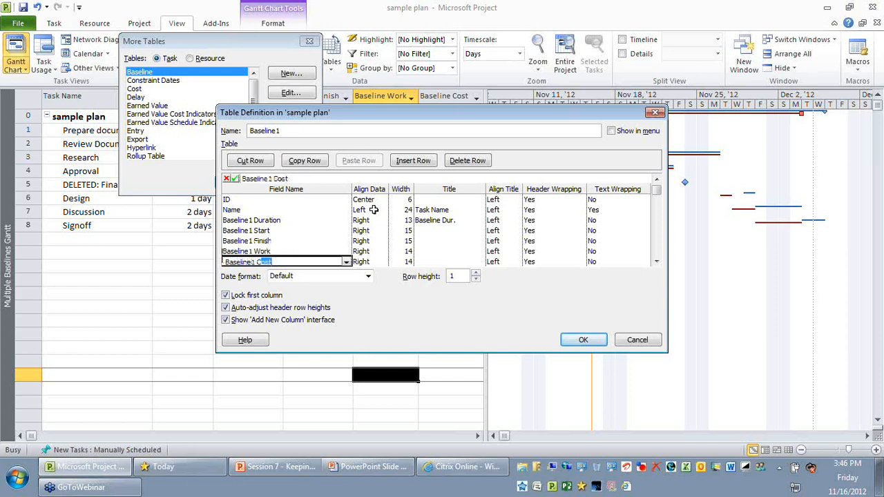
key(Return)
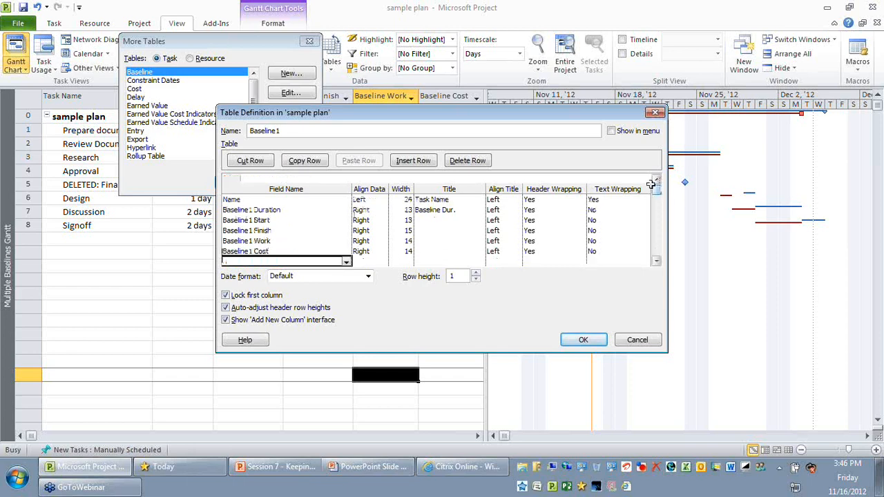
- Clear the custom title of the Baseline1 Duration field, and save and apply the Baseline1 table
click(252, 209)
click(455, 211)
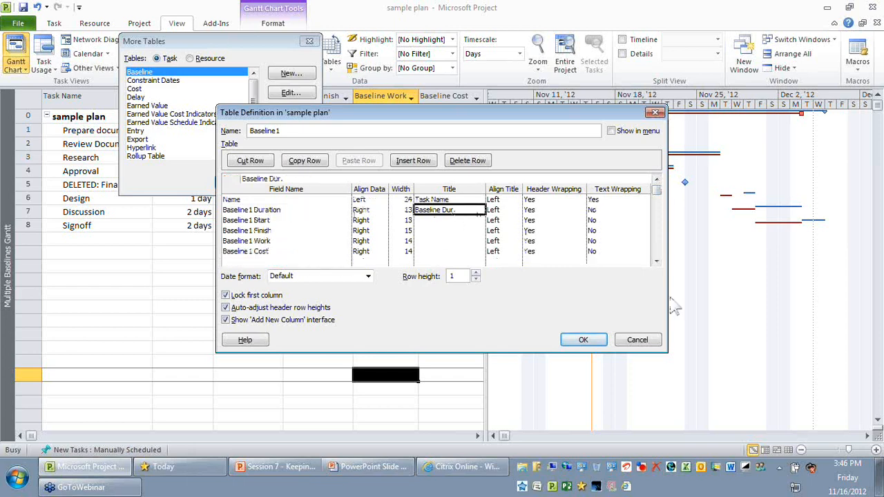
click(439, 201)
click(314, 203)
click(303, 261)
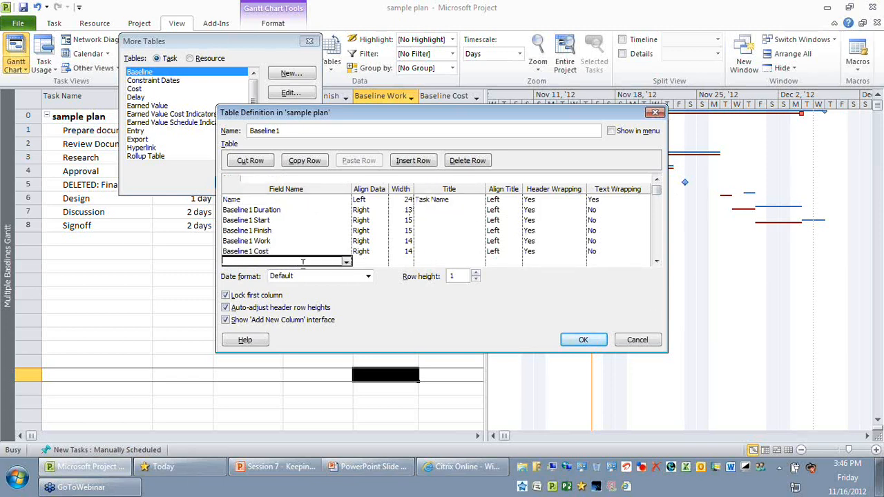
click(586, 342)
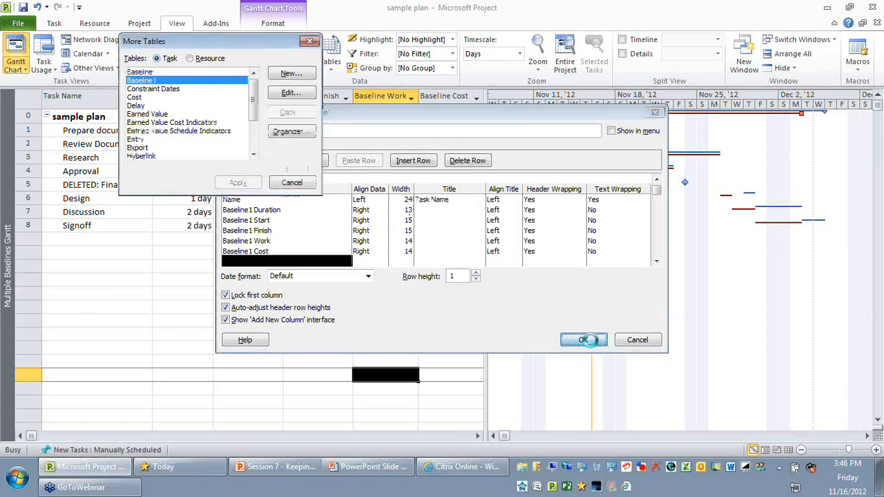
double_click(174, 80)
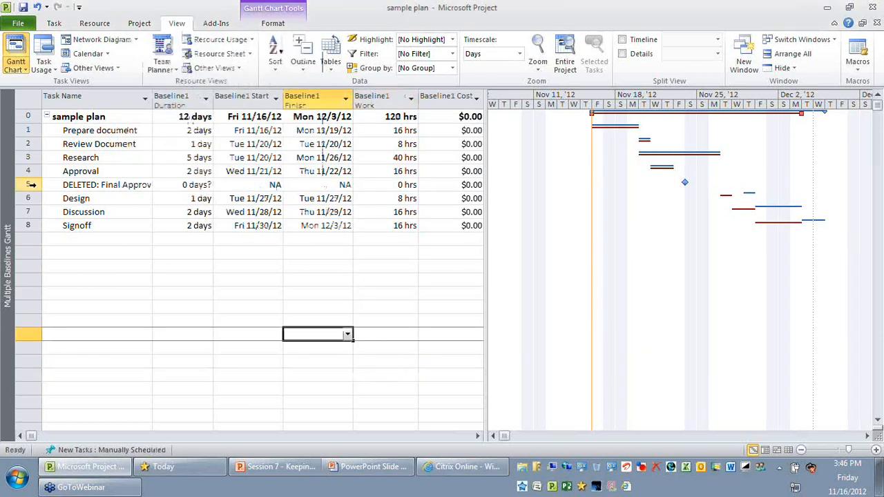
click(31, 184)
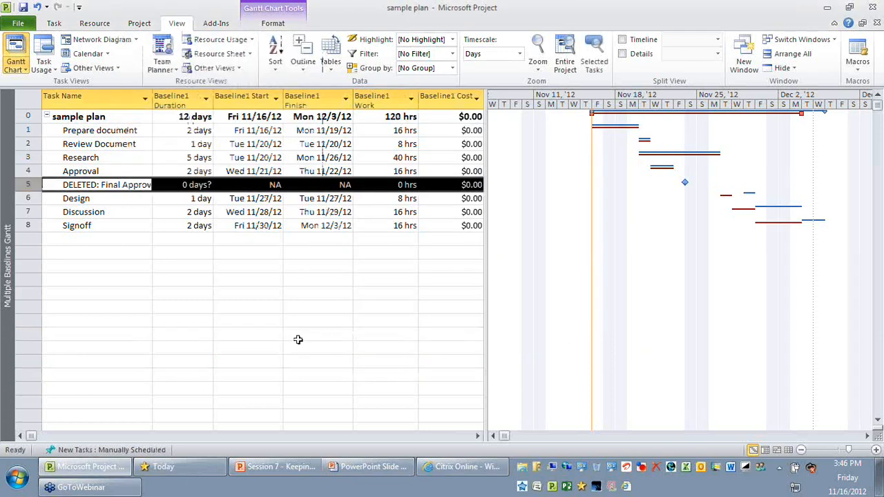
click(298, 345)
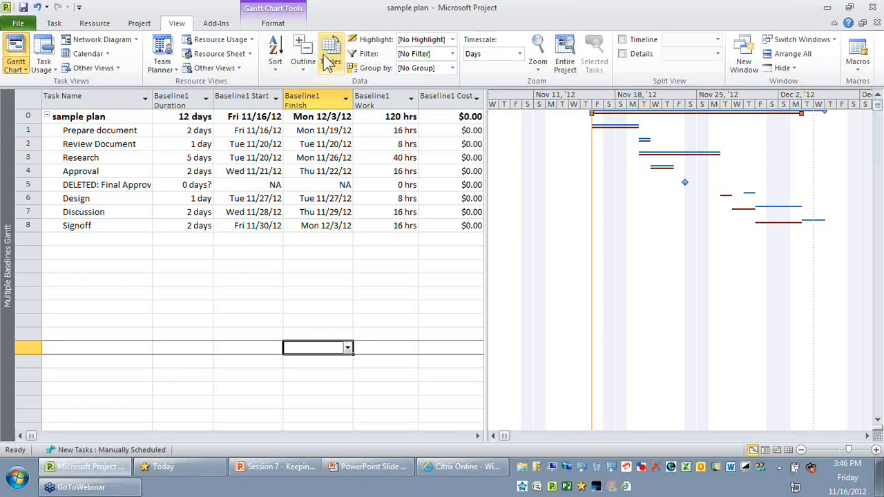
- Examine the list of available baselines in the Set Baseline dialog and close it without setting one
click(139, 24)
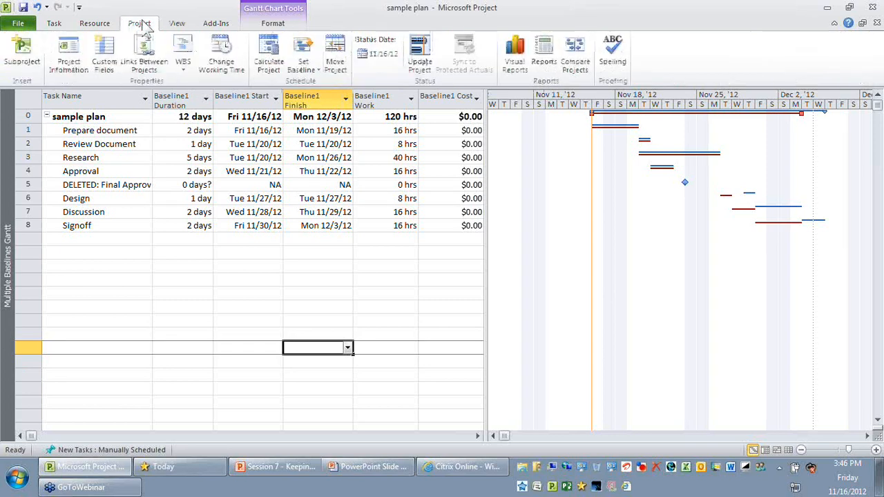
click(307, 66)
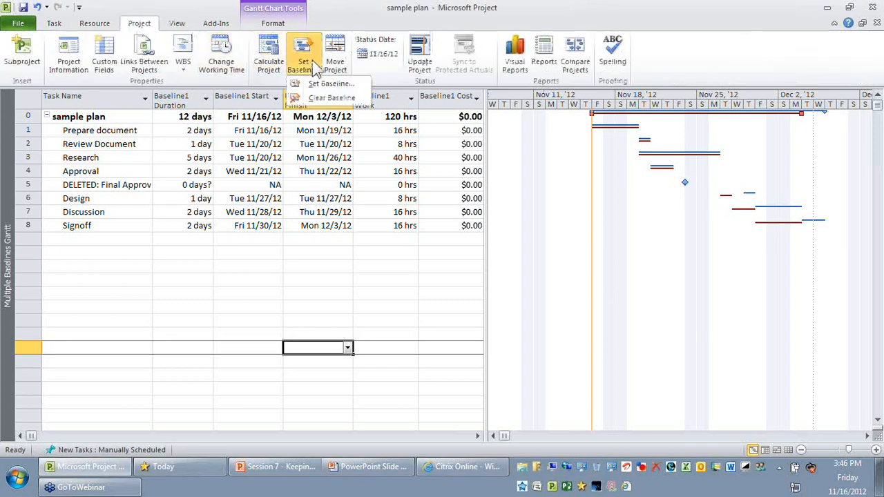
click(340, 86)
click(403, 158)
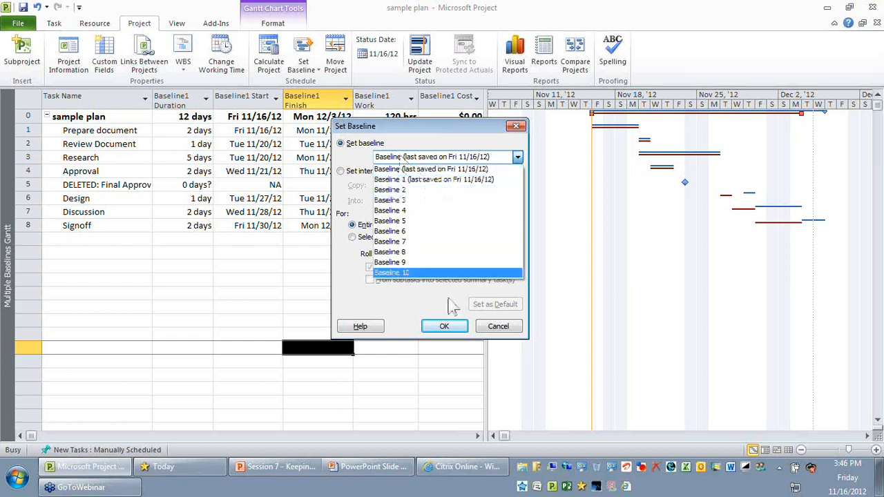
click(469, 161)
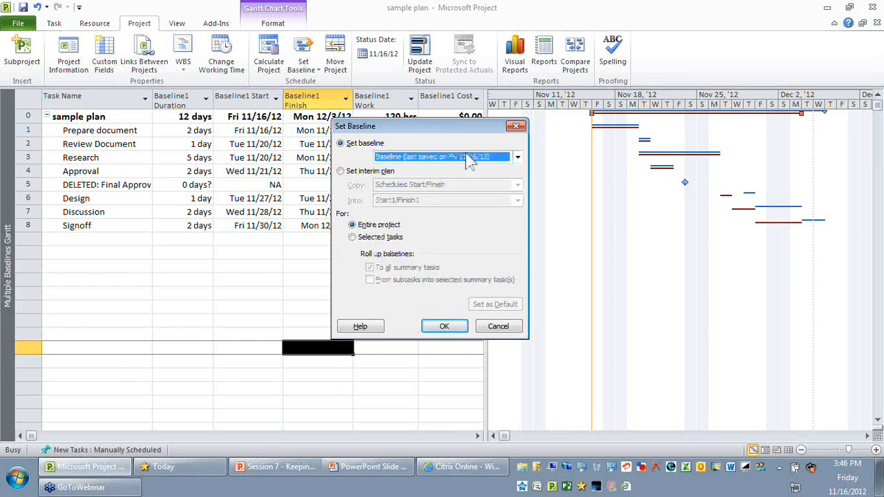
click(517, 126)
- Clear the Baseline 1 plan for the entire project and check the Baseline1 columns
click(309, 70)
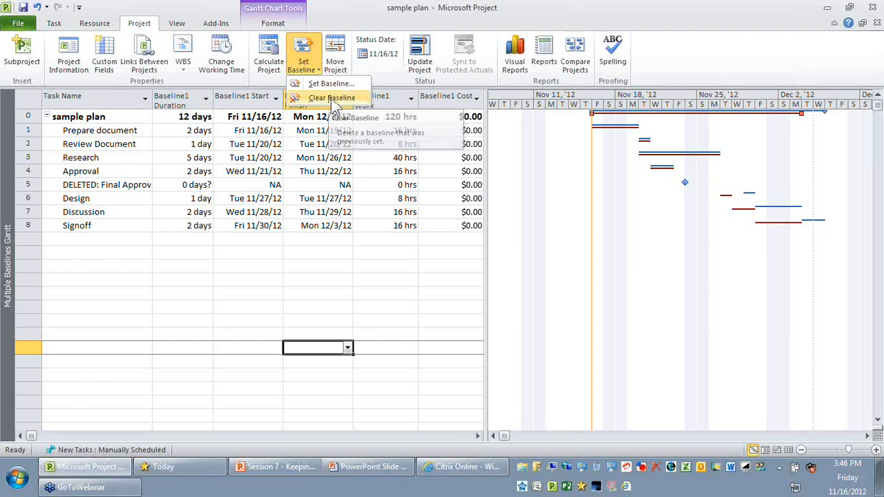
click(336, 105)
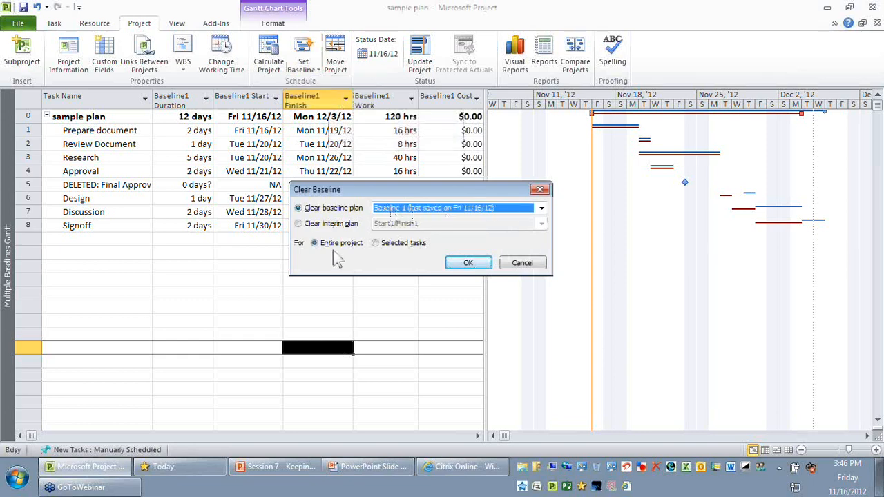
click(467, 267)
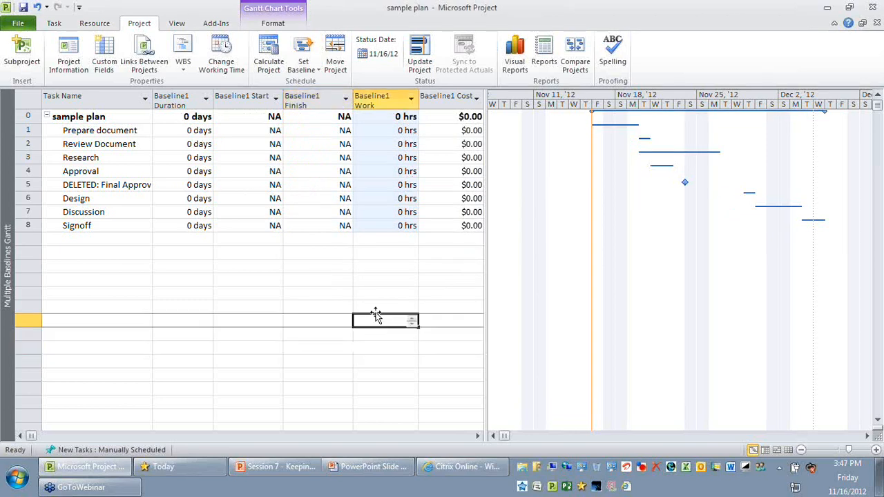
drag(178, 100, 449, 98)
click(379, 293)
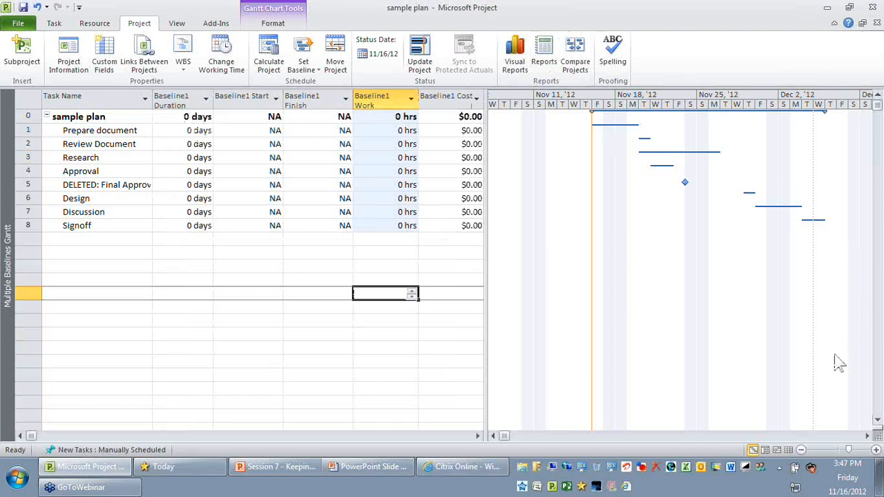
- Switch to the PowerPoint slide show and reveal the instructions for setting the baseline on the "Prepare for first baseline" slide
click(406, 475)
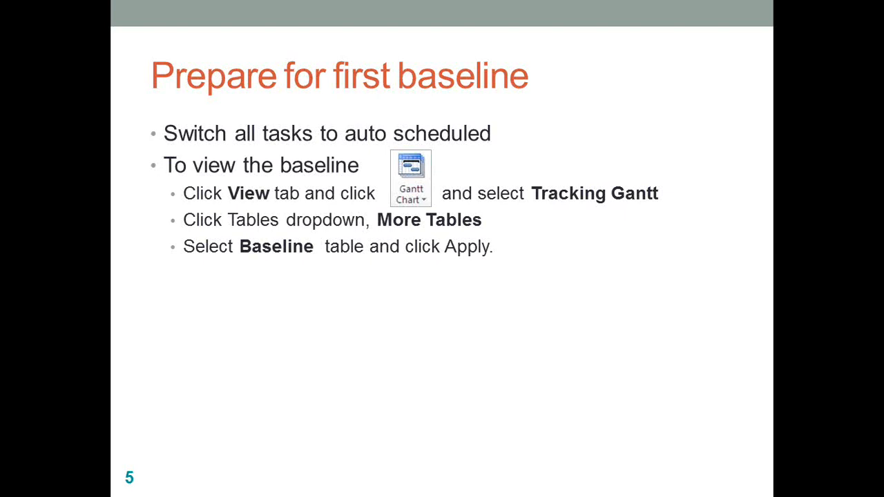
key(Right)
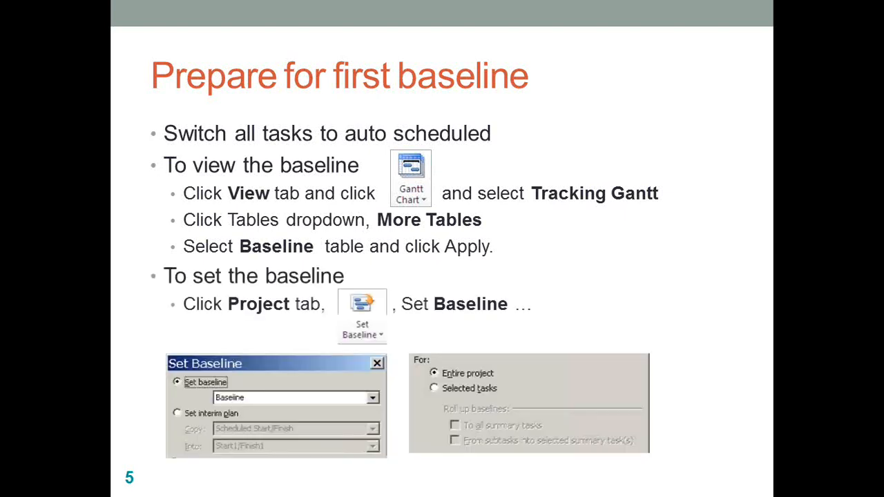